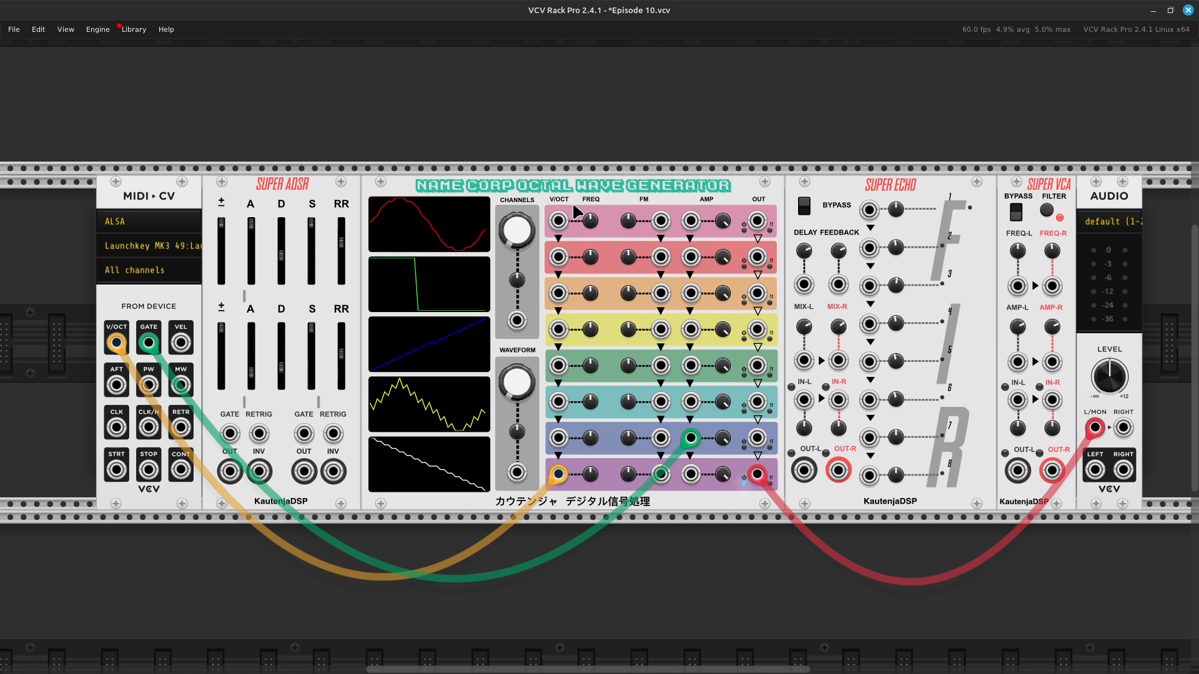
Step: Inspect the Octal Wave Generator's active channels and waveform morph values without changing them
mouse_move(527, 220)
key("ctrl+equal")
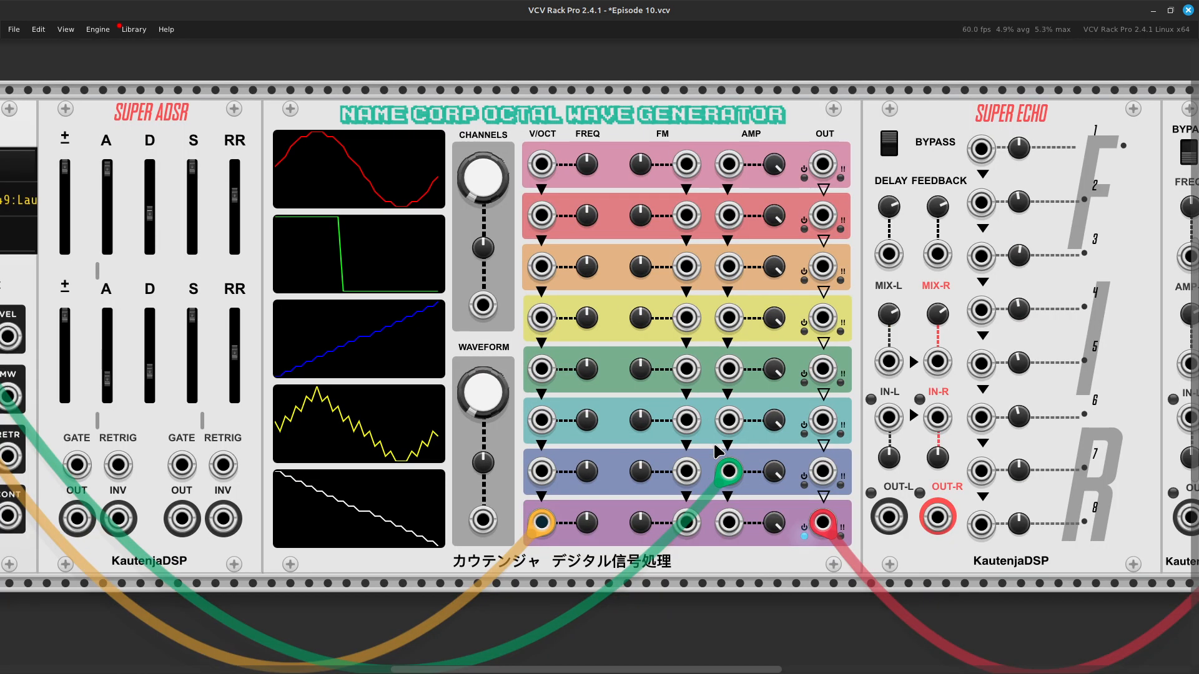
scroll(717, 451, "right", 2)
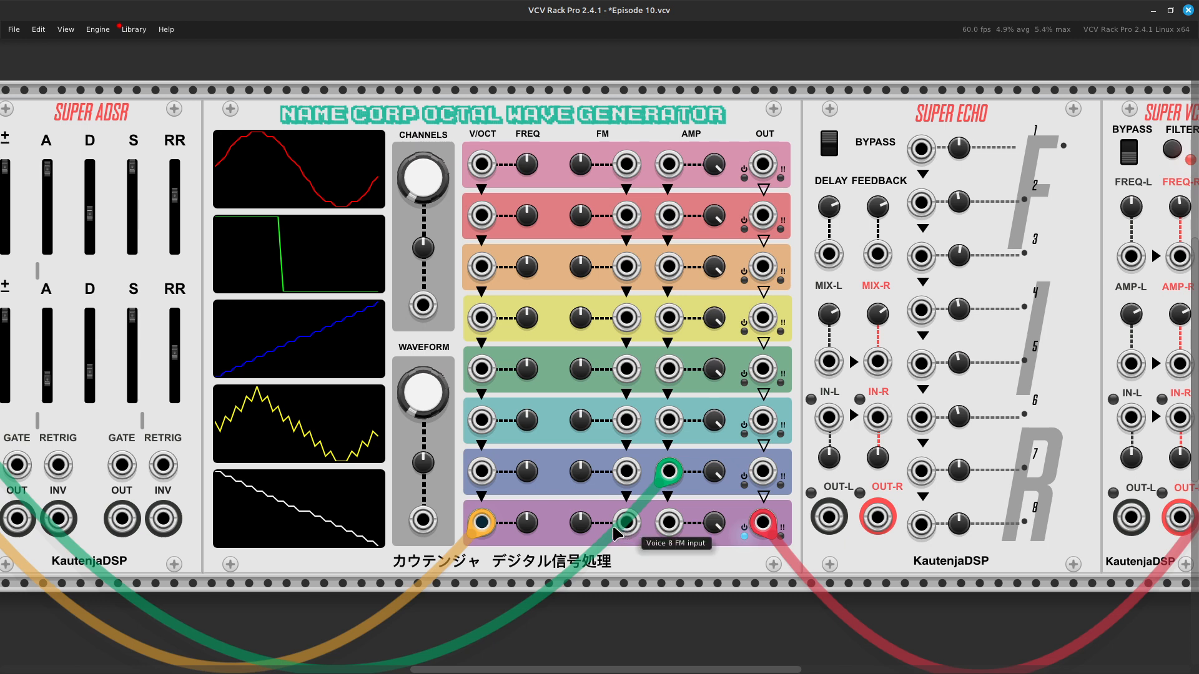
right_click(420, 181)
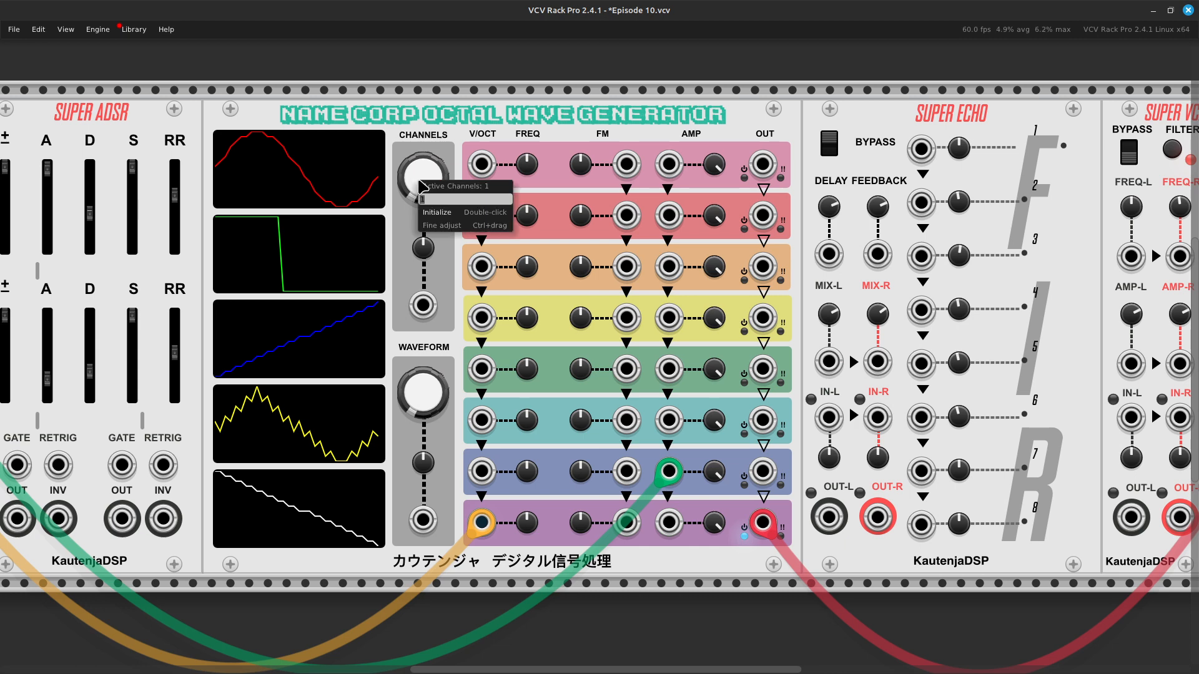
left_click(422, 132)
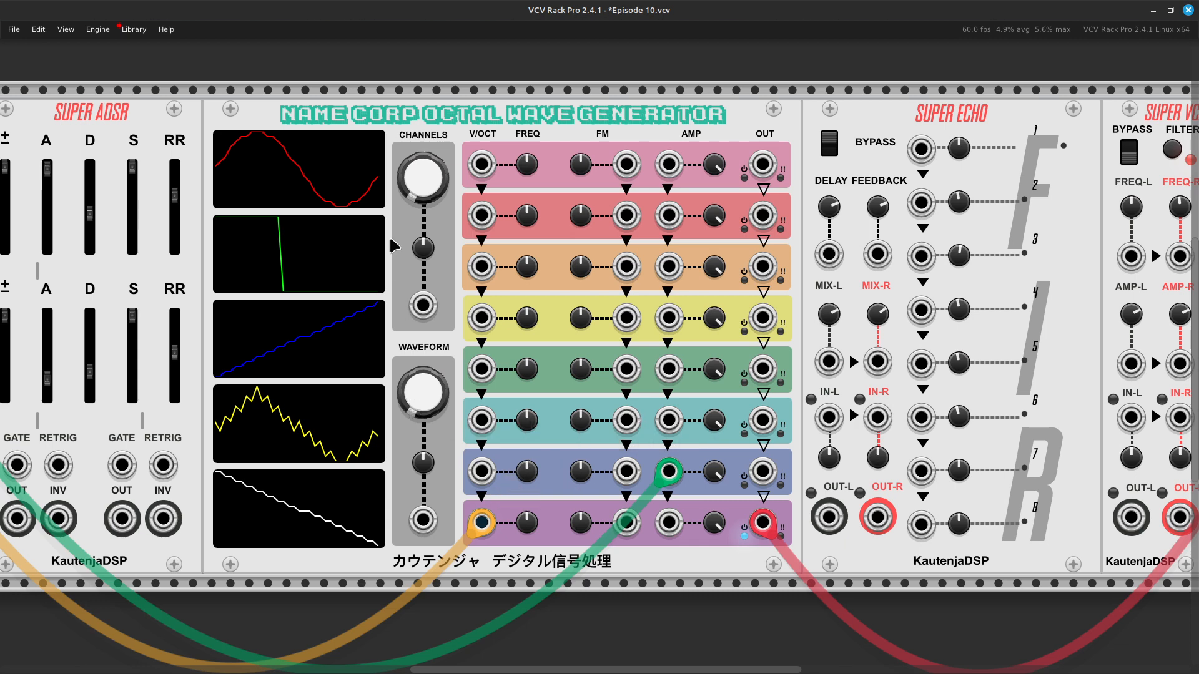
right_click(425, 402)
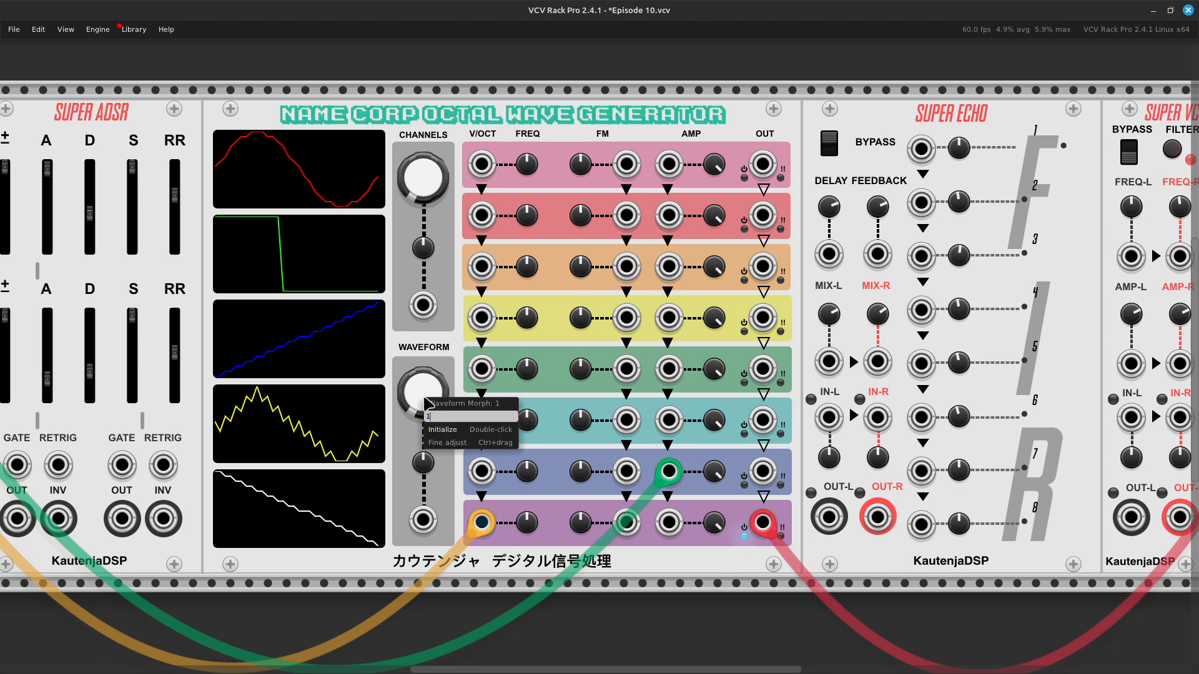
key("Escape")
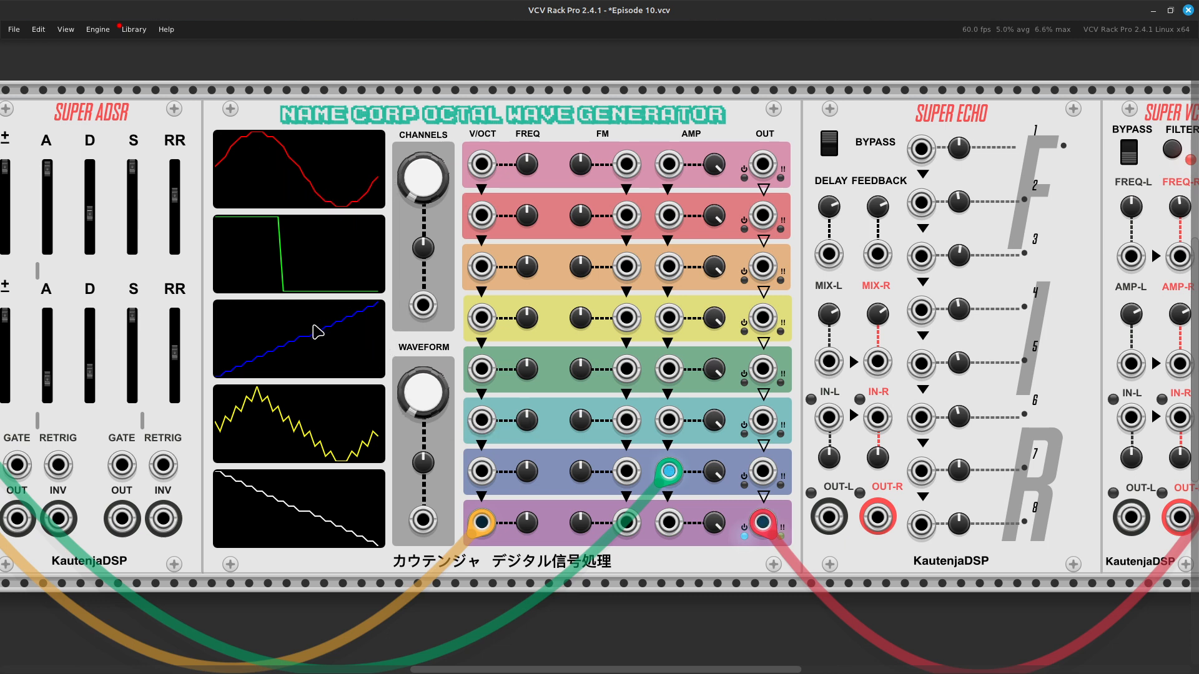
Step: Set the Octal Wave Generator's waveform morph to 2 and advance it to 3
right_click(440, 392)
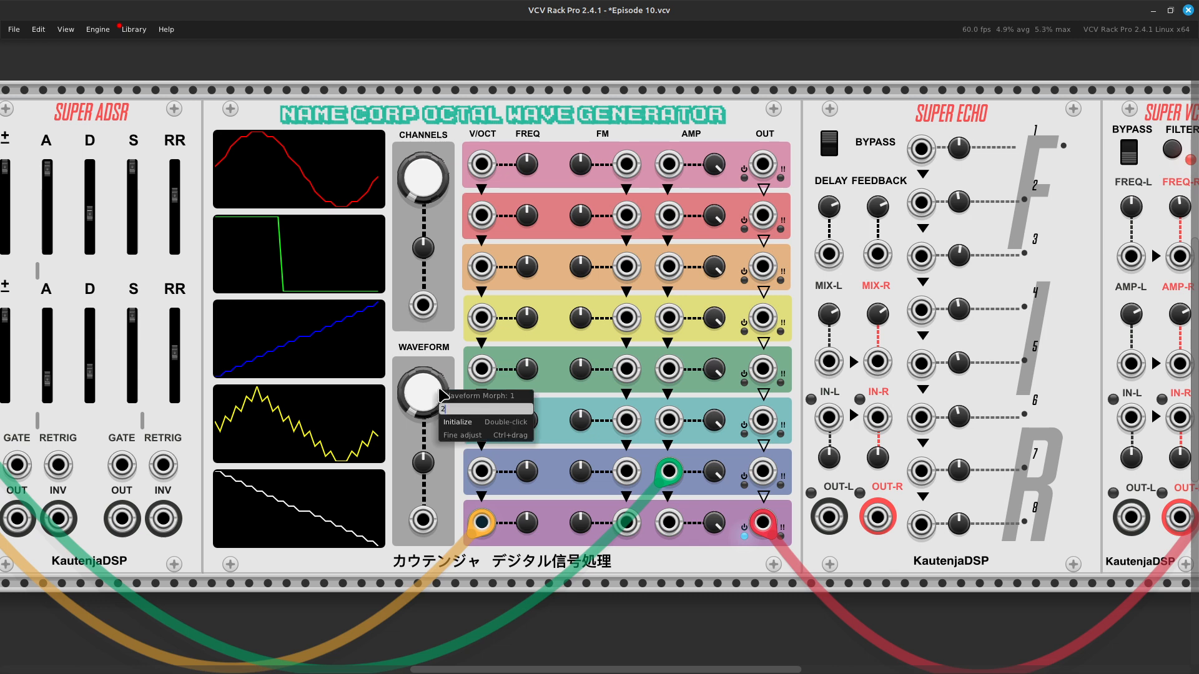
type("2")
key("Return")
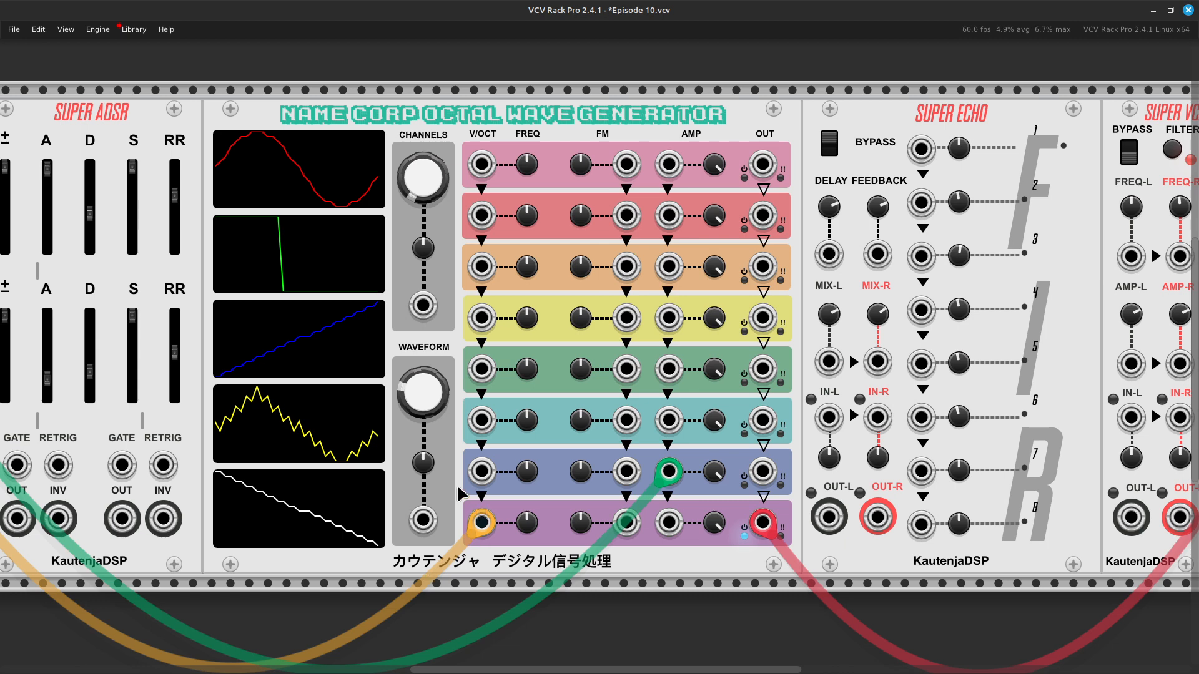
right_click(421, 387)
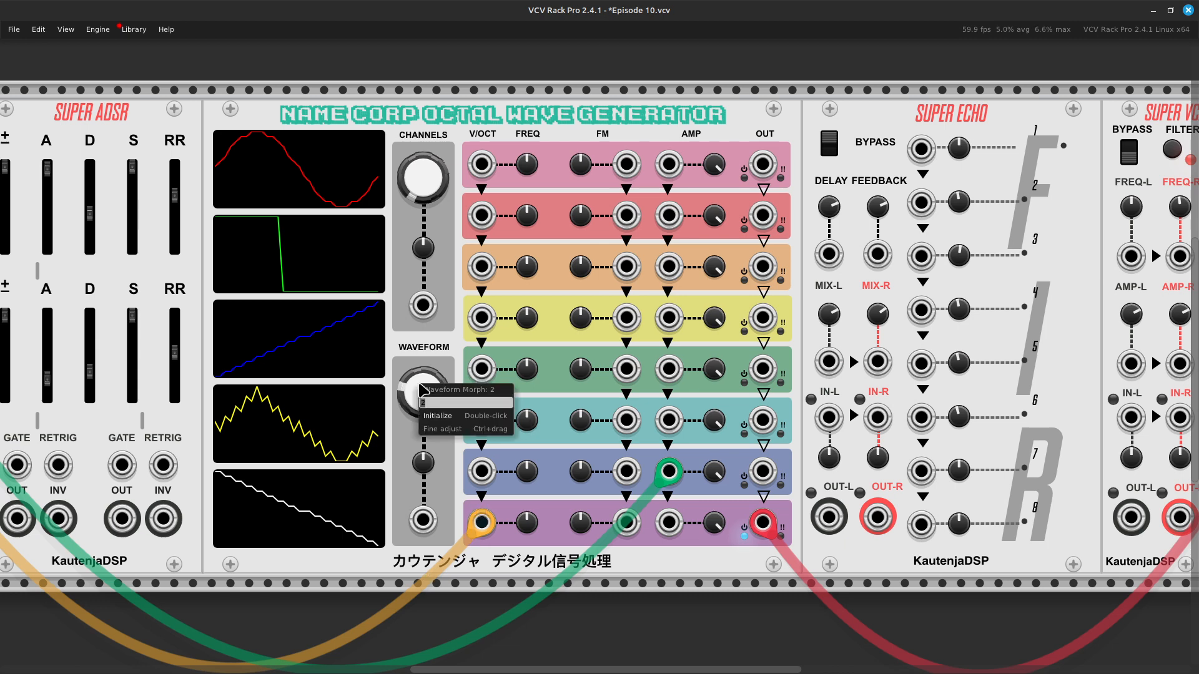
key("Return")
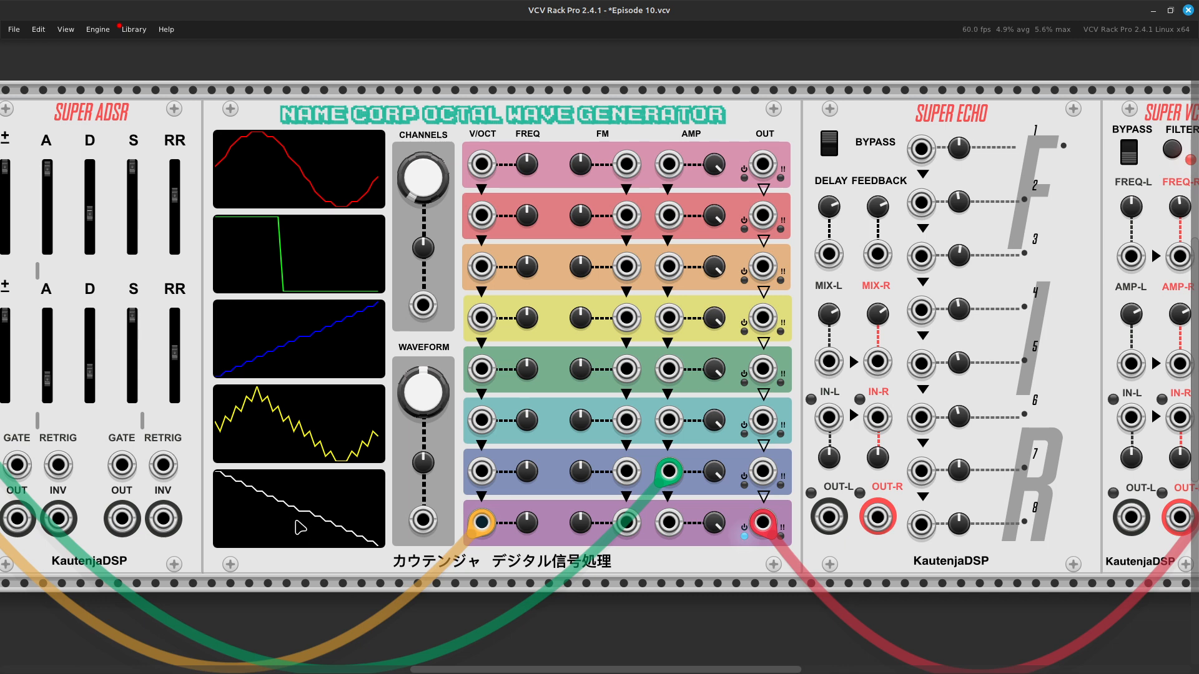
Step: Set the waveform morph to 5 and return it to 3
right_click(419, 407)
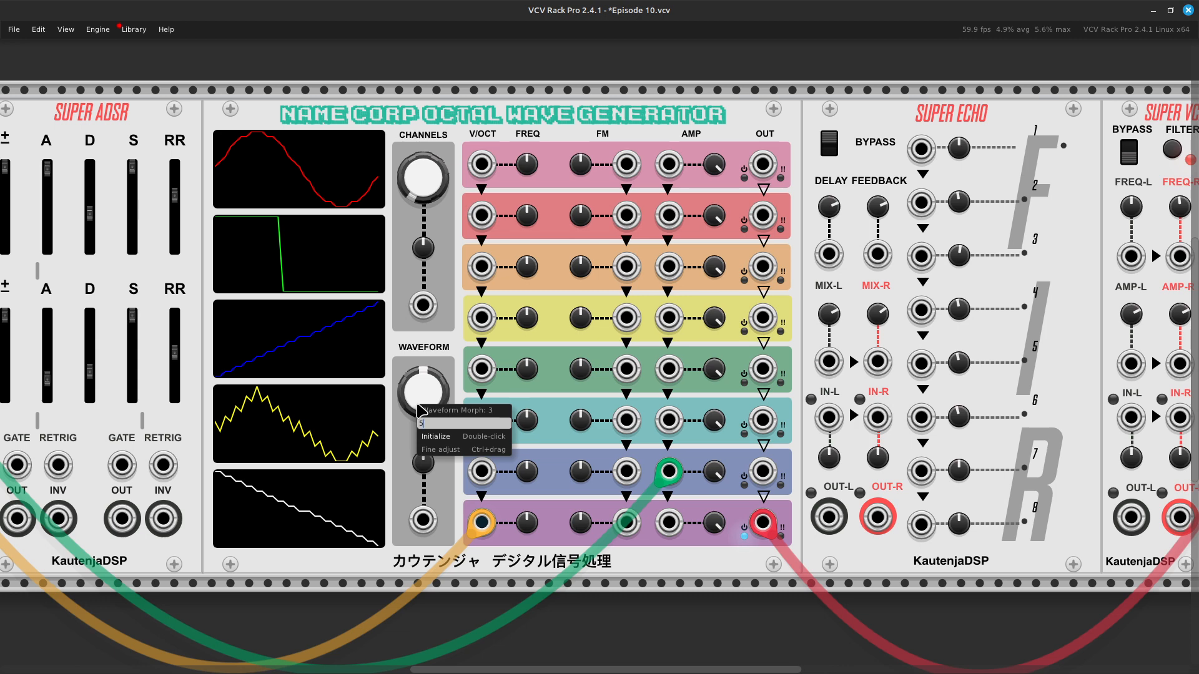
key("Return")
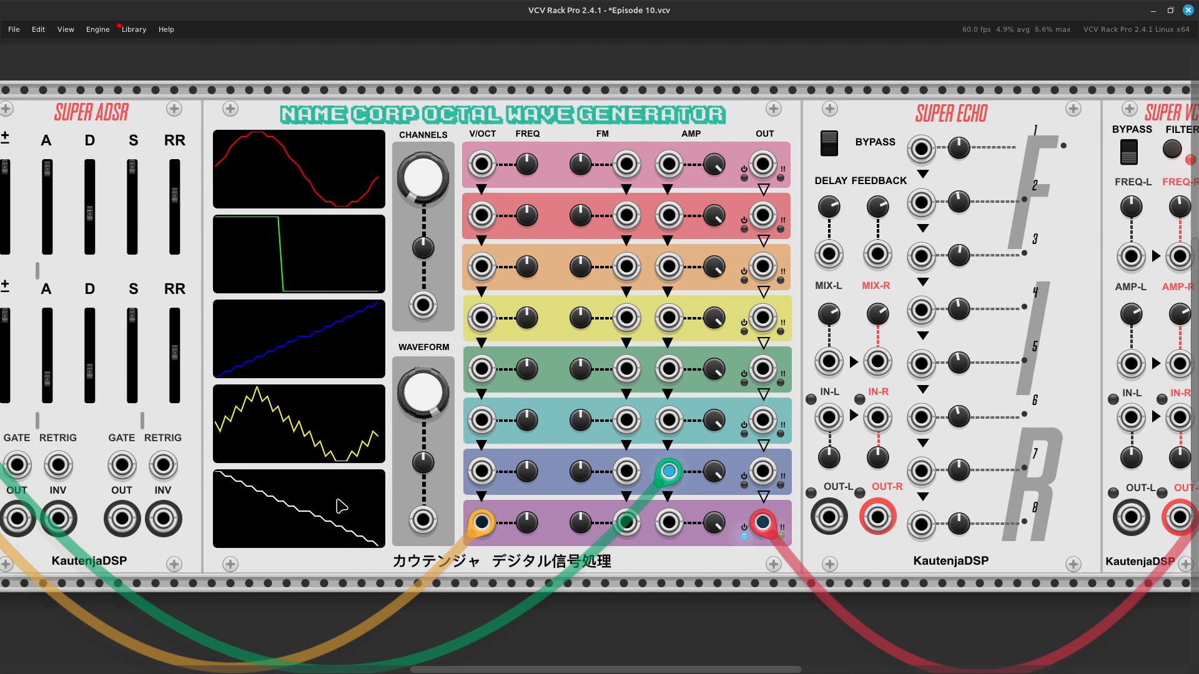
right_click(425, 394)
key("Return")
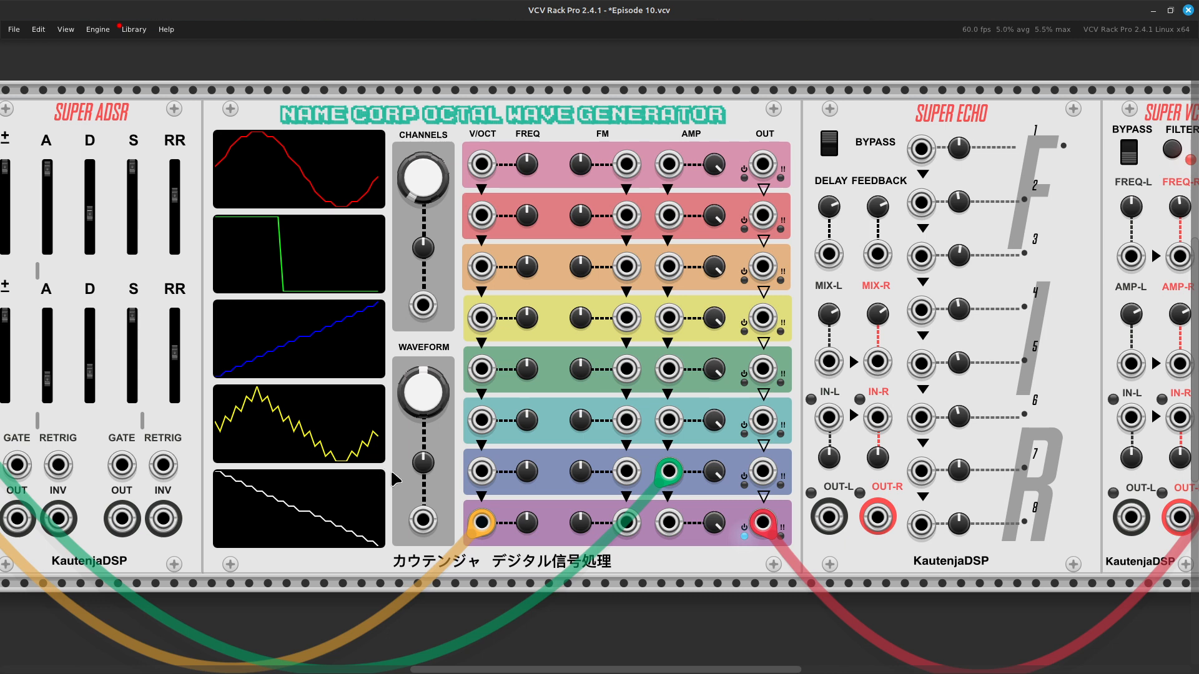
Step: Set the waveform morph to 4 and return it to 1
right_click(428, 399)
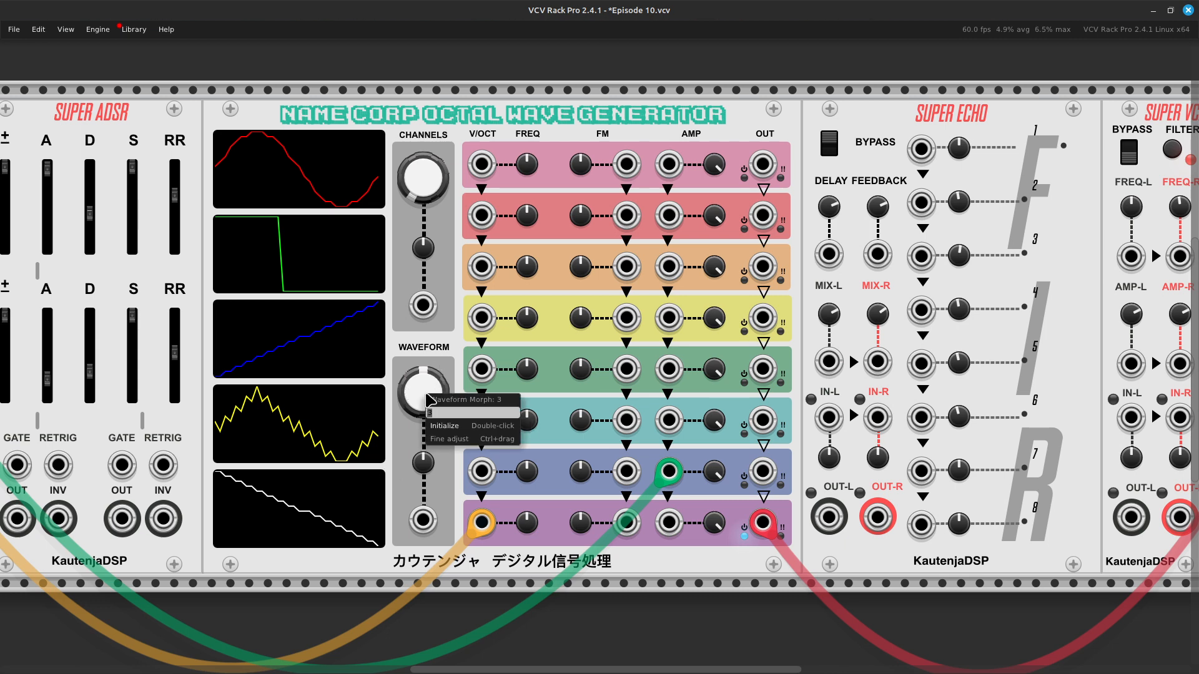
type("4")
key("Return")
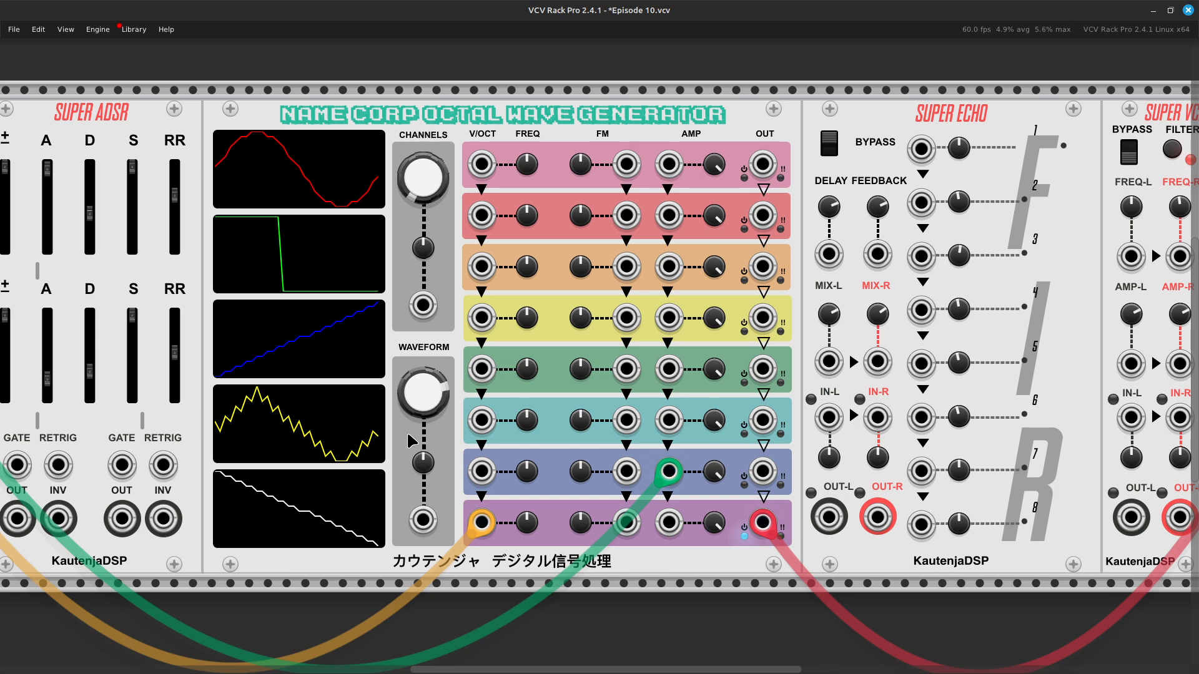
right_click(421, 400)
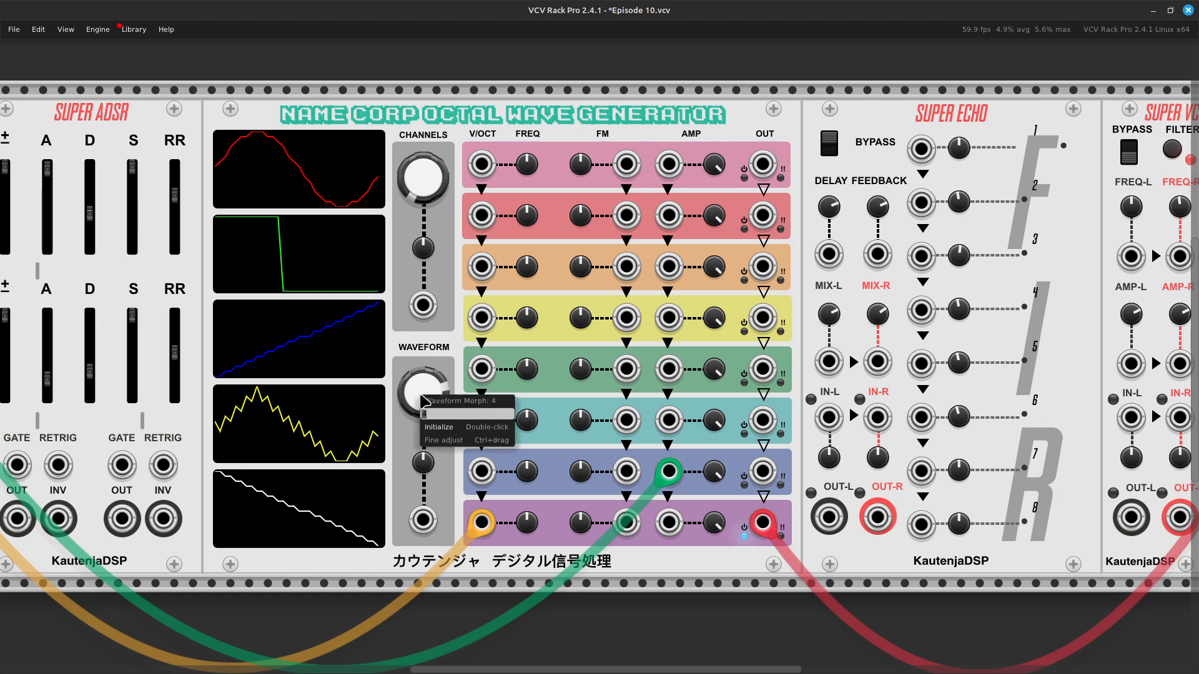
type("1")
key("Return")
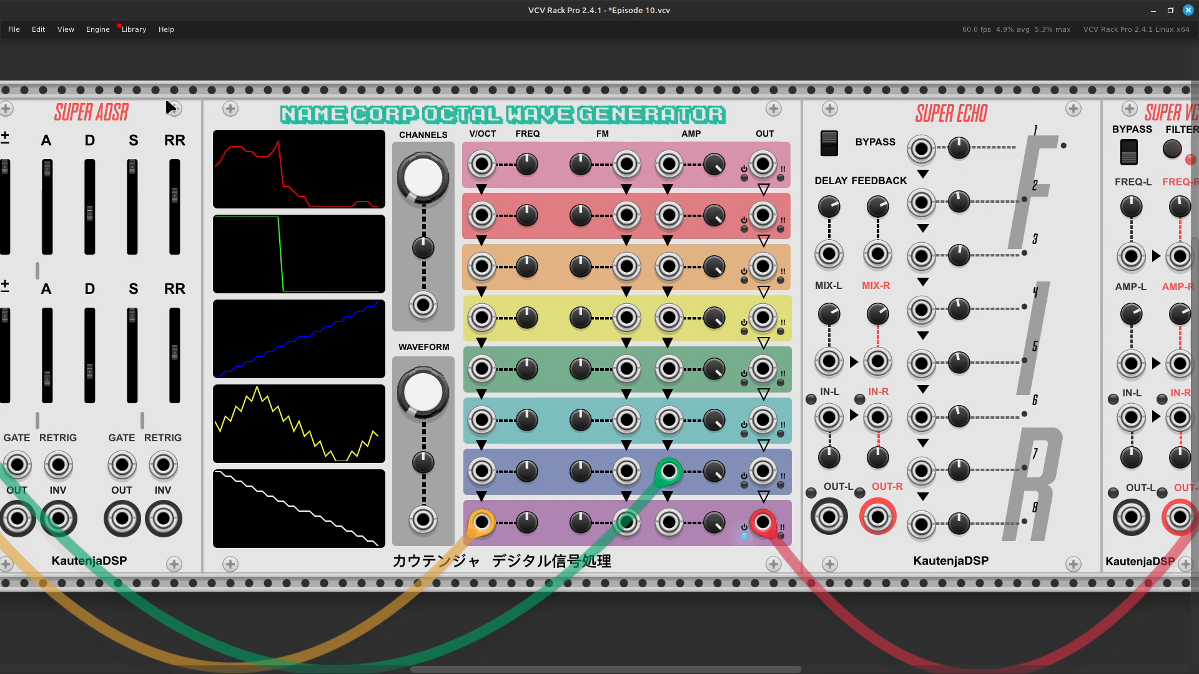
Step: Set the Octal Wave Generator's waveform morph to 2
mouse_move(95, 188)
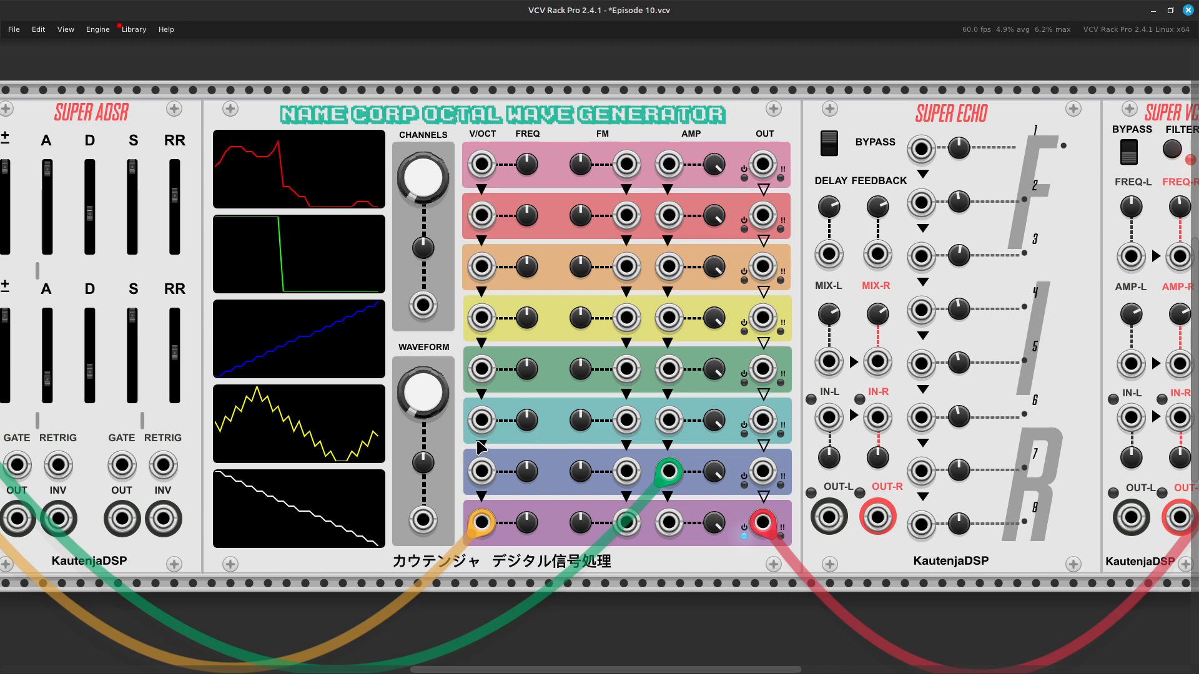
right_click(423, 394)
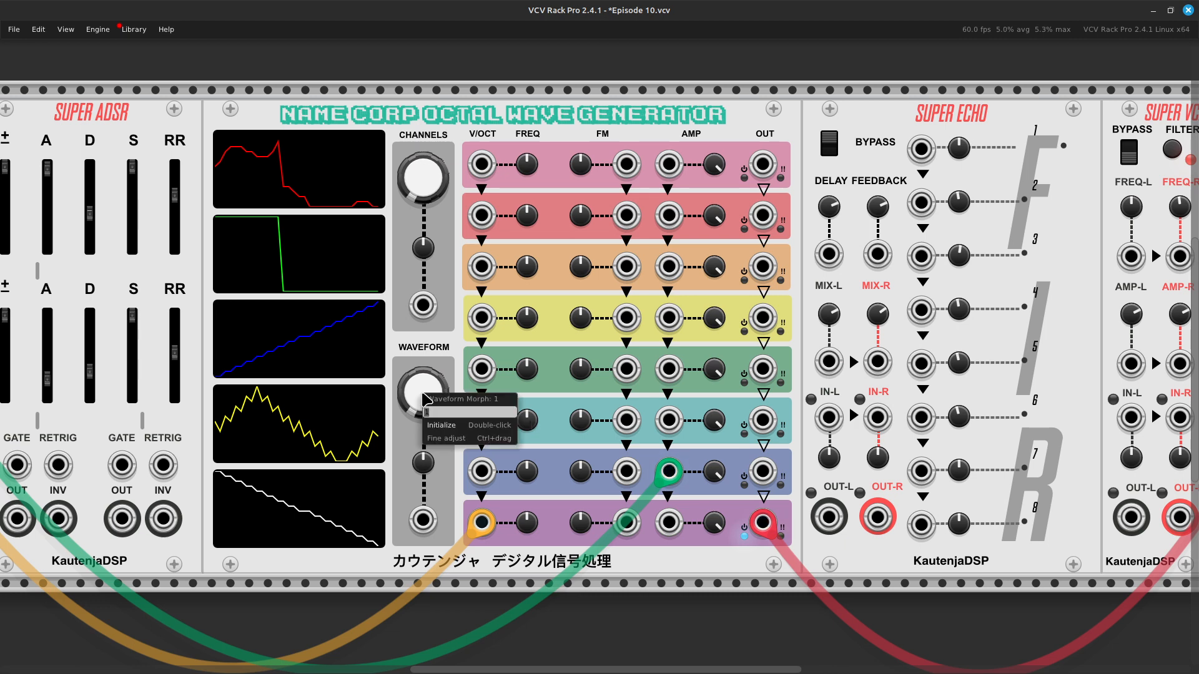
type("2")
key("Return")
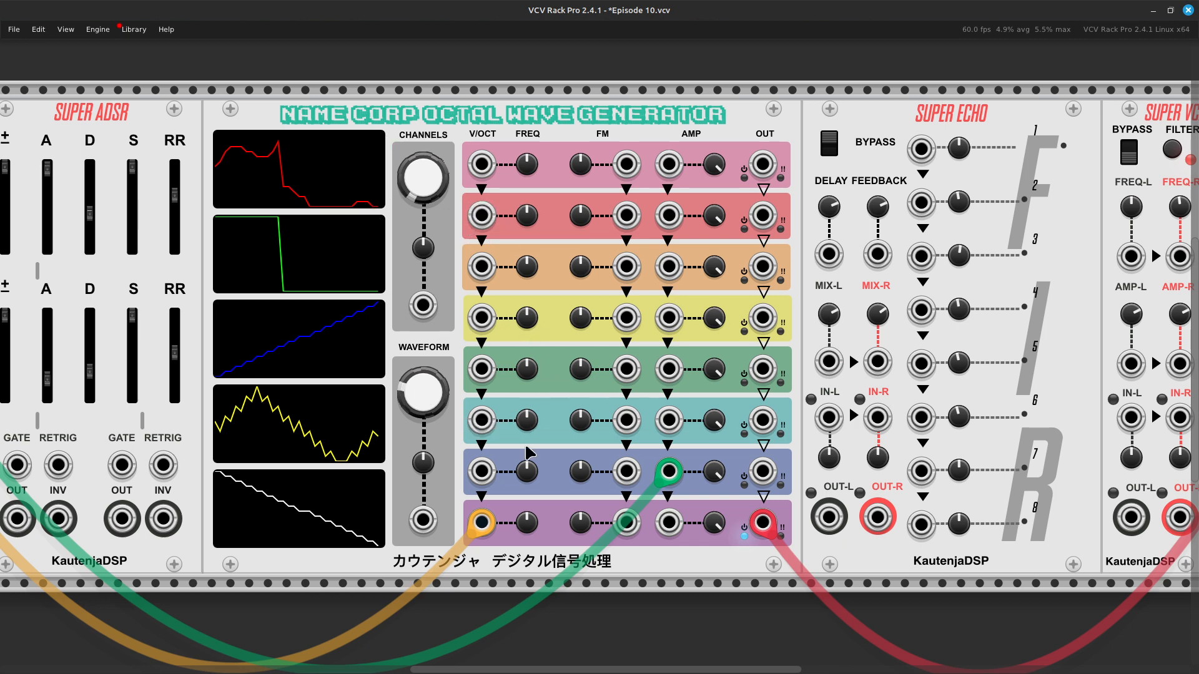
Step: Randomize all parameters and waveforms of the Octal Wave Generator module
mouse_move(421, 399)
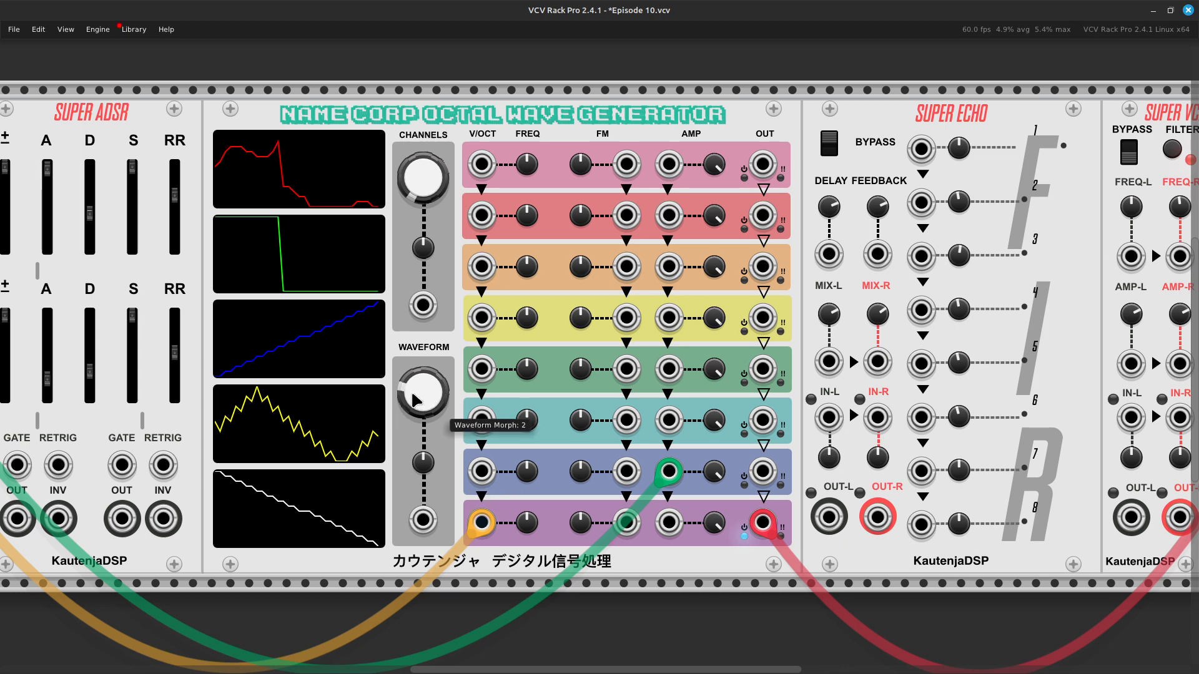
right_click(406, 345)
mouse_move(422, 375)
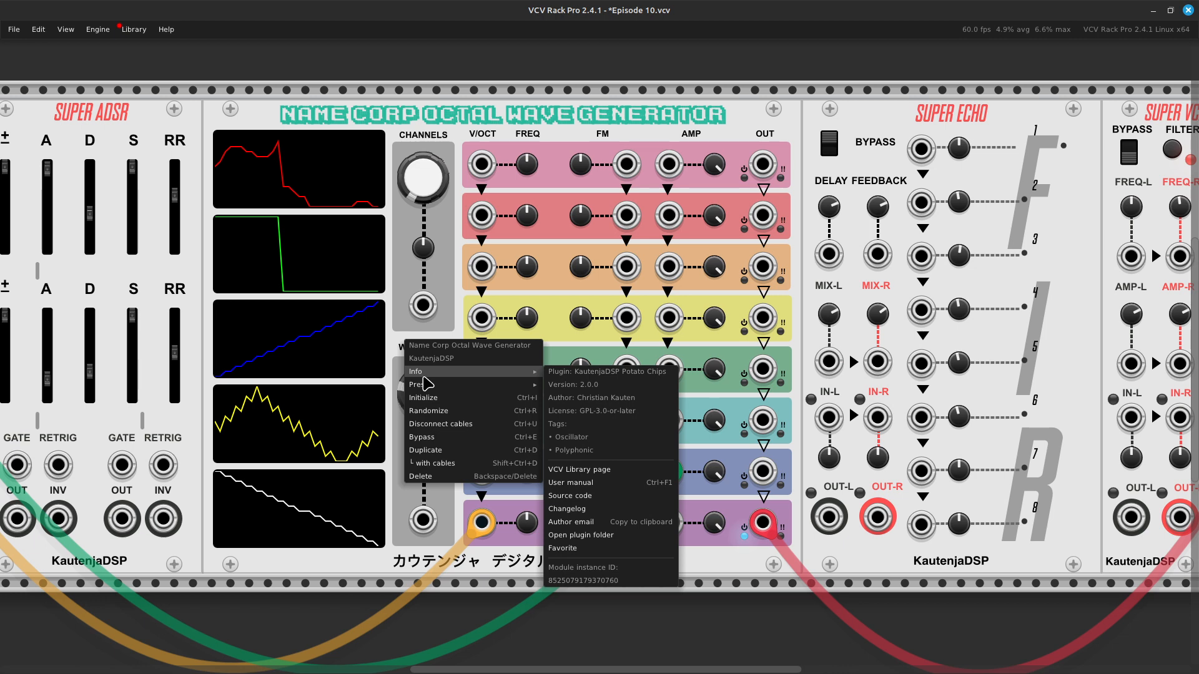
left_click(436, 411)
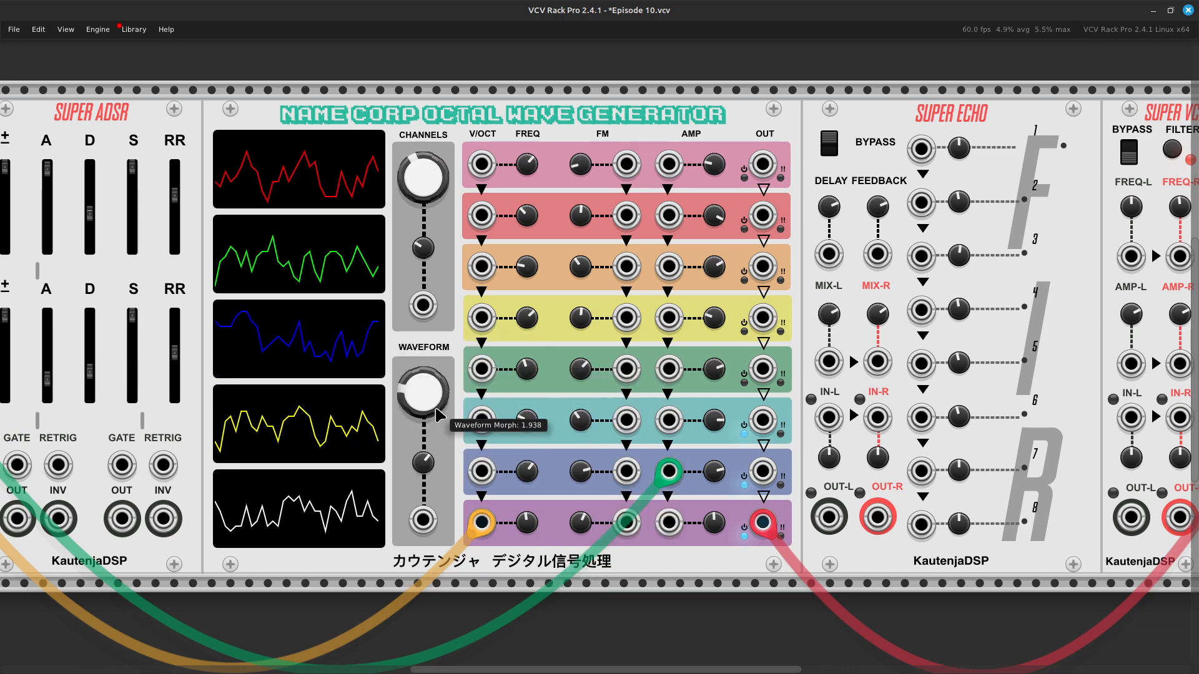
Step: Turn the Audio module's output level fully down to -inf dB
scroll(965, 322, "up", 2)
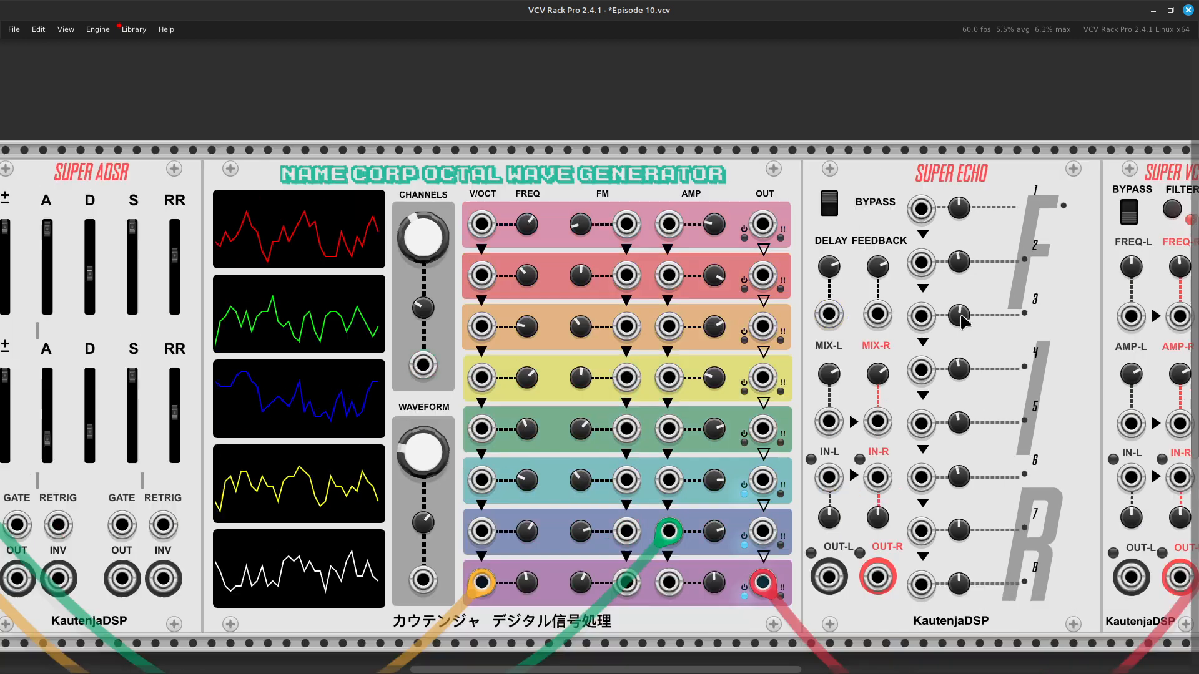
left_click_drag(849, 410, 269, 411)
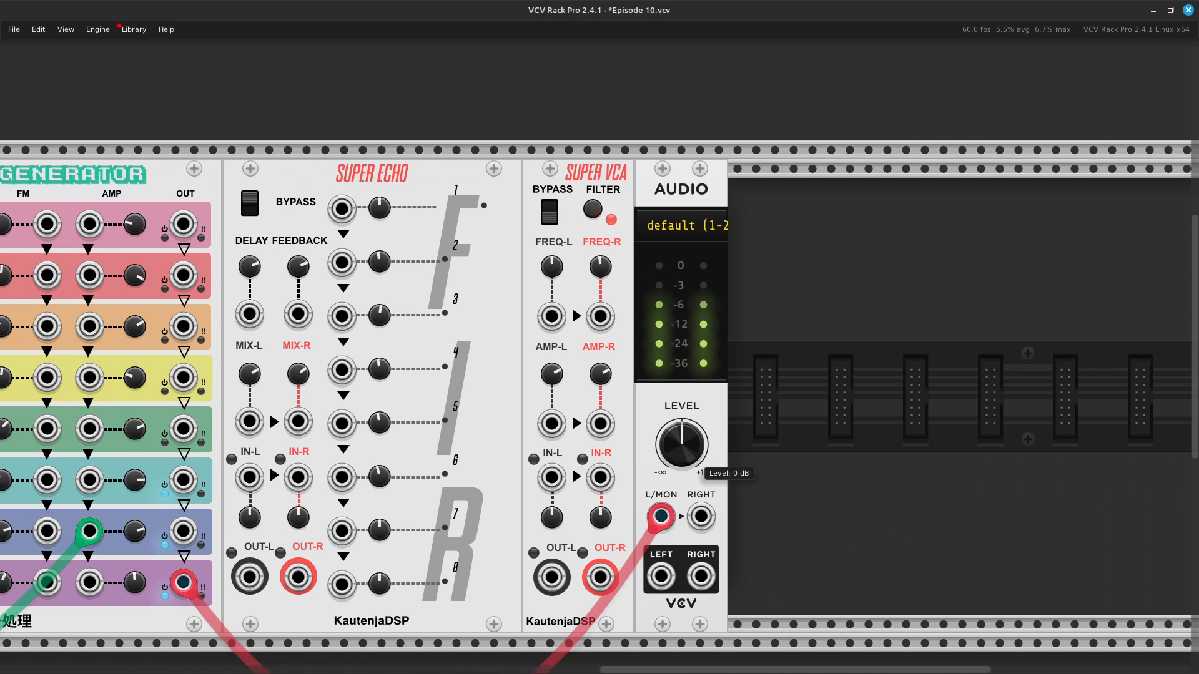
left_click_drag(668, 453, 668, 668)
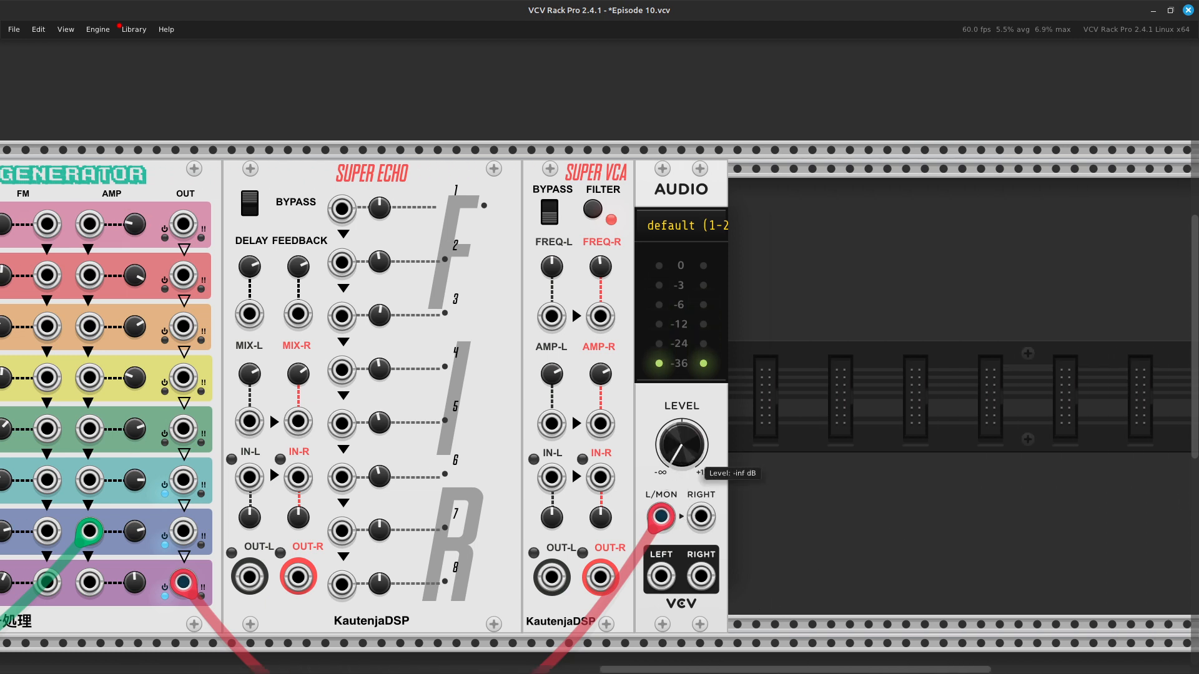
Step: Initialize the Octal Wave Generator to restore its default parameters and waveforms
scroll(669, 430, "left", 12)
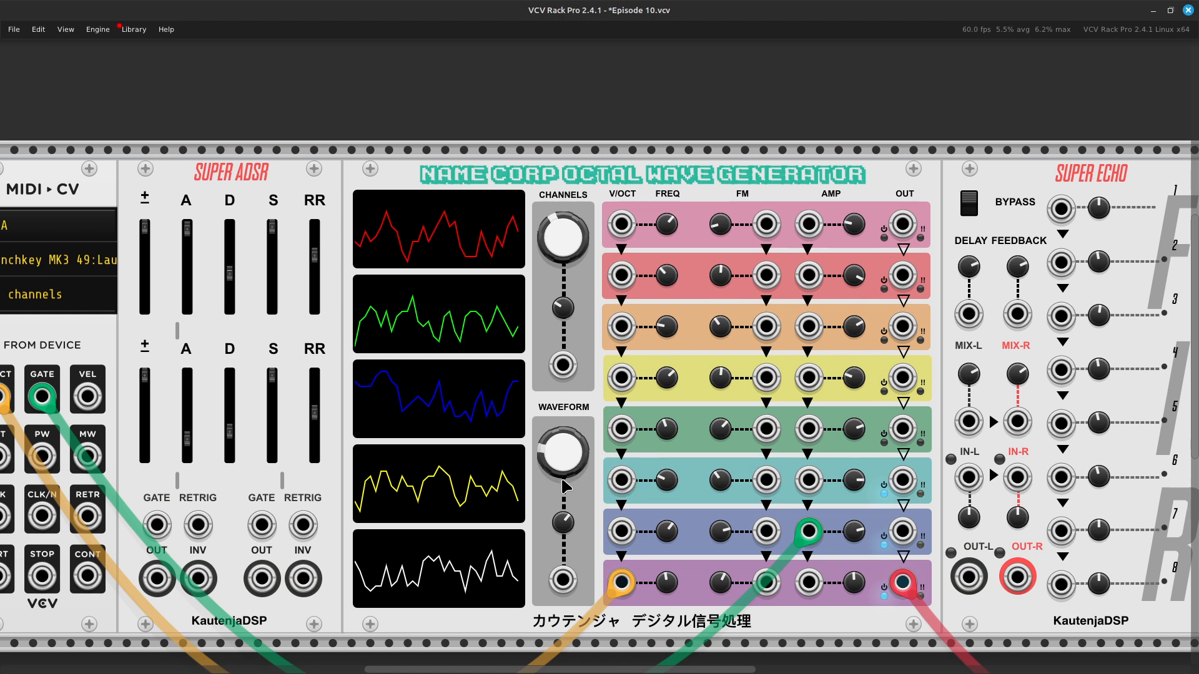
right_click(538, 413)
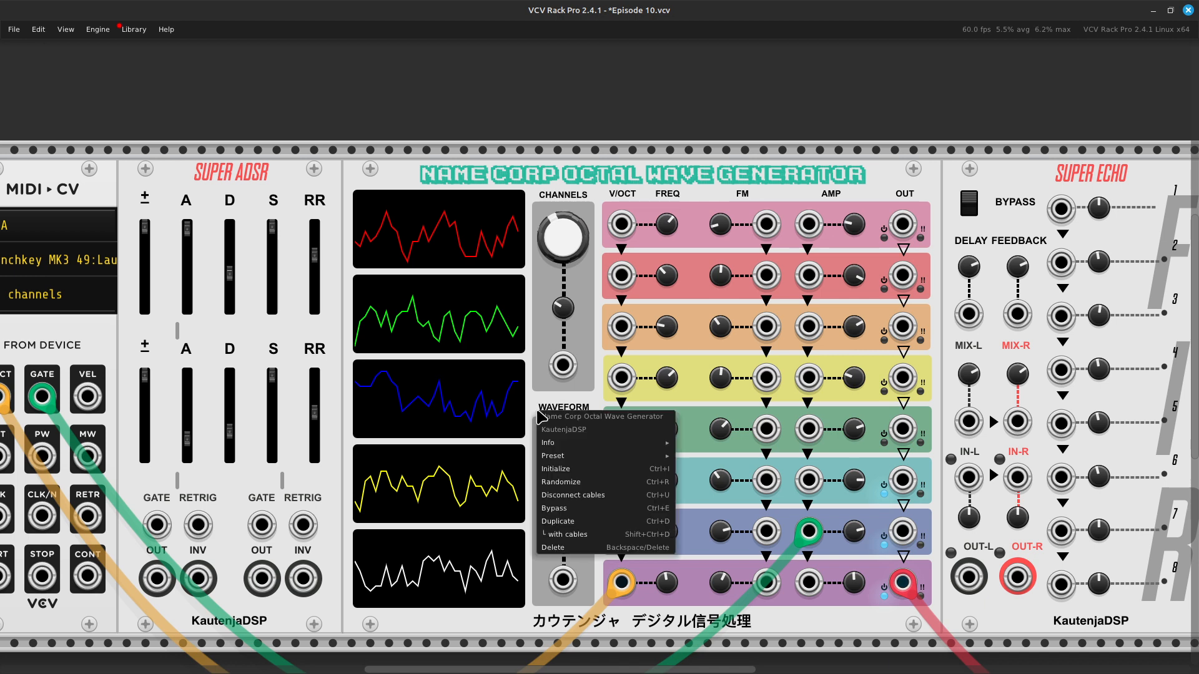
left_click(561, 468)
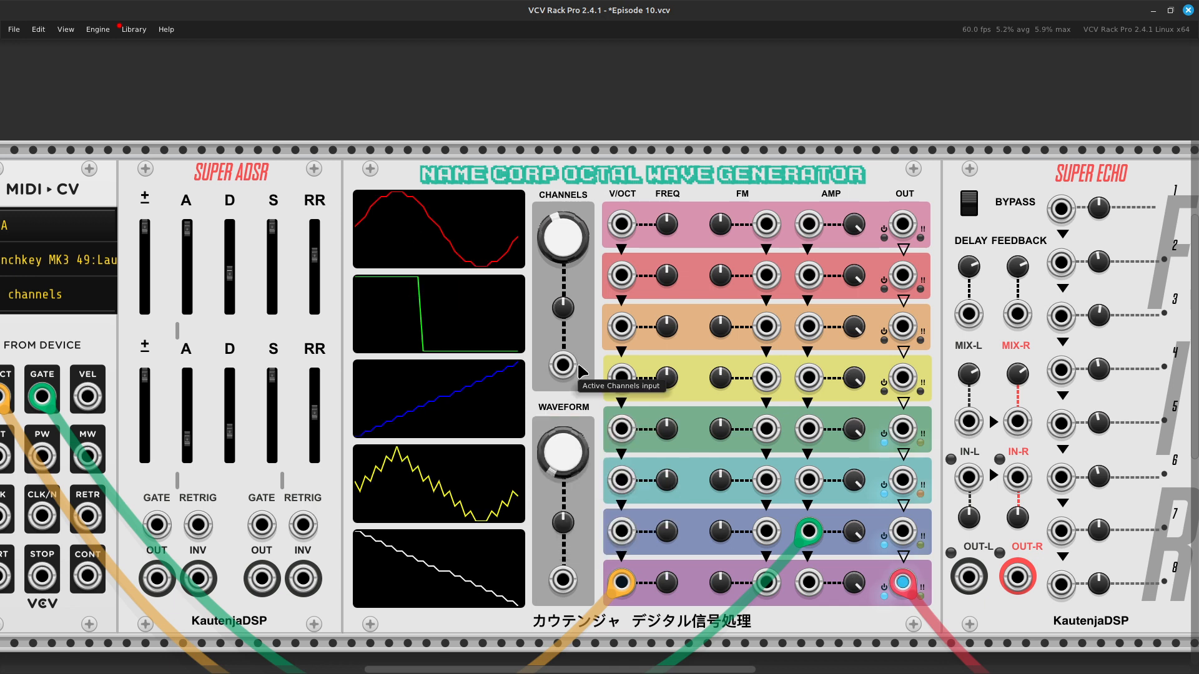
Step: Nudge the Audio module's output level up slightly
scroll(769, 411, "right", 5)
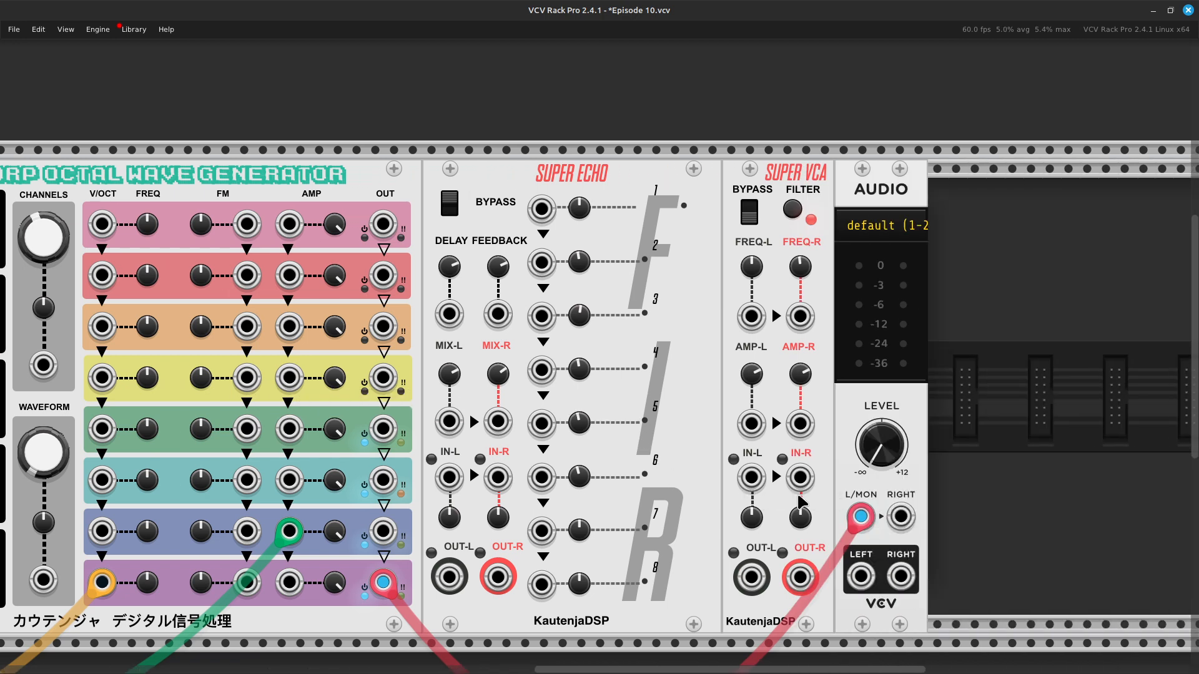
left_click_drag(901, 457, 901, 434)
scroll(650, 447, "left", 4)
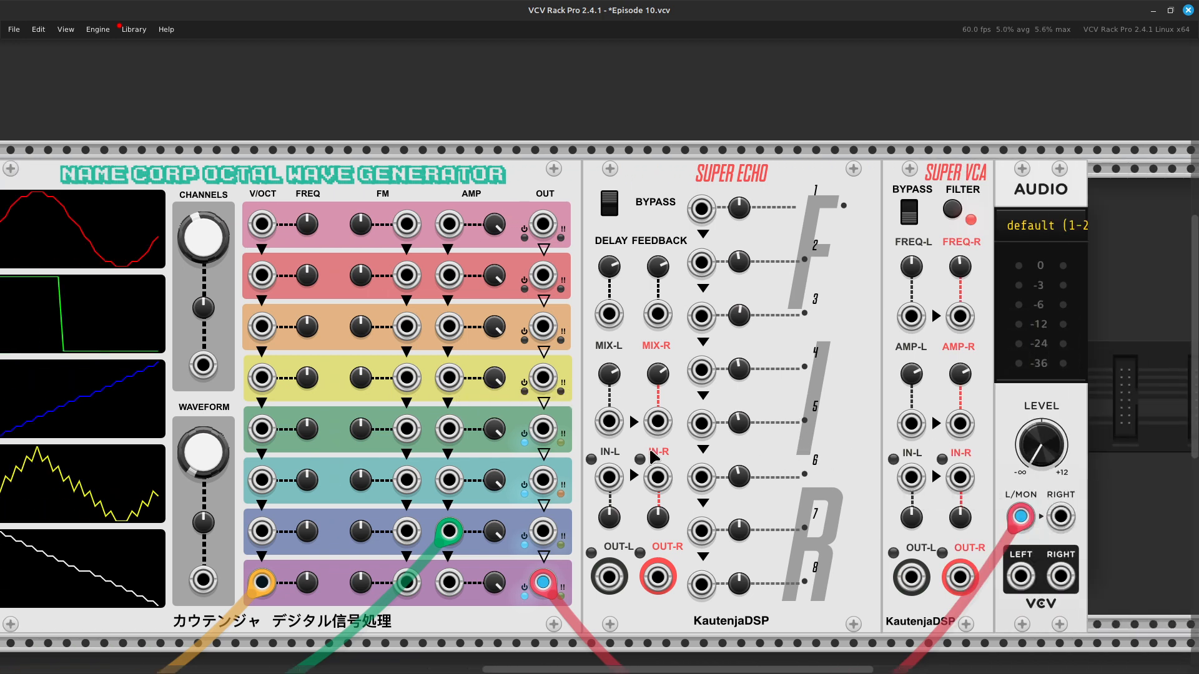
scroll(587, 440, "left", 1)
scroll(718, 416, "down", 1)
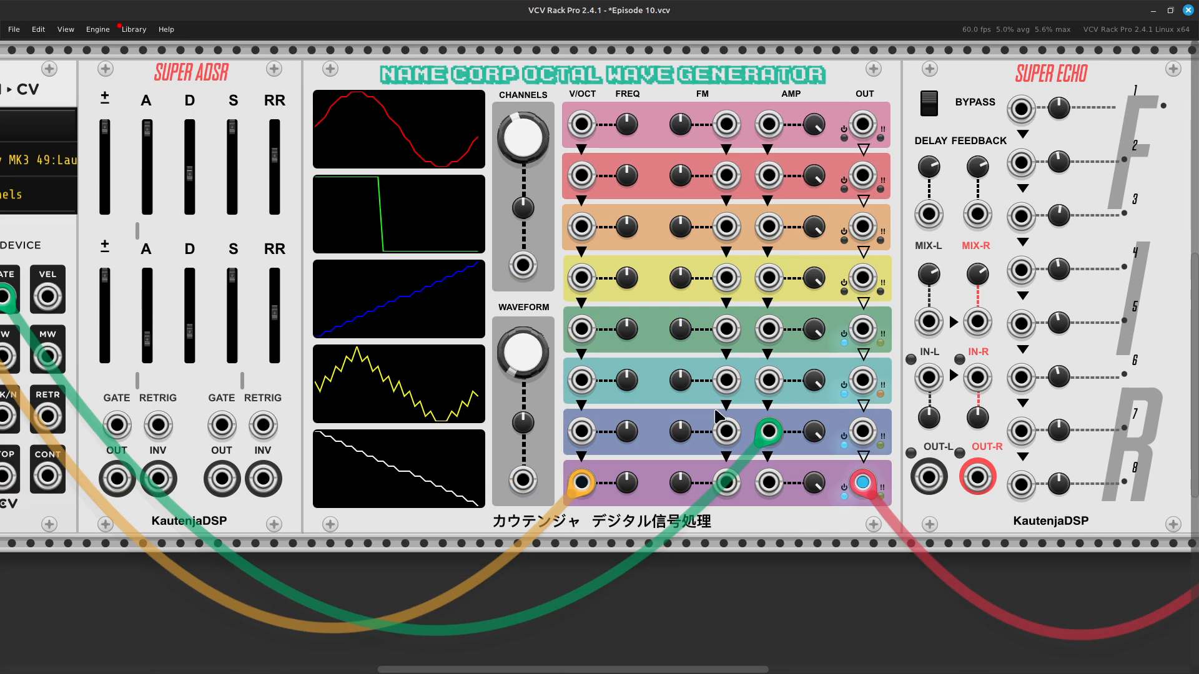
Step: Open the Octal Wave Generator's active channels value and close it unchanged
scroll(717, 417, "right", 1)
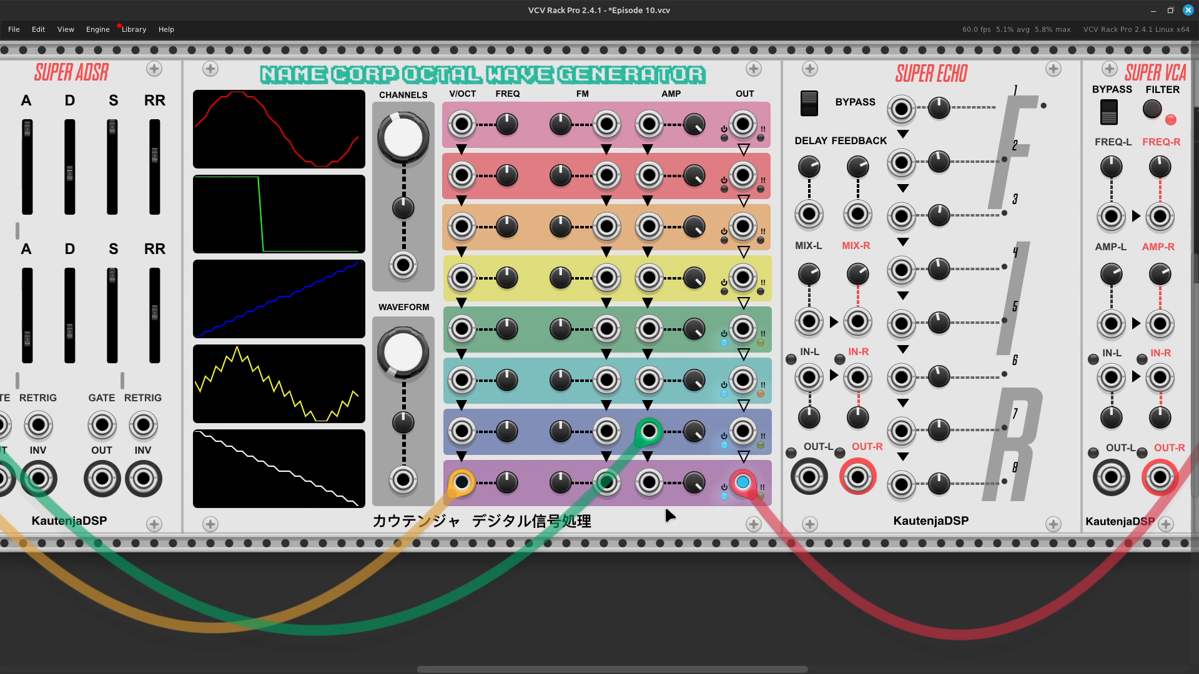
right_click(396, 139)
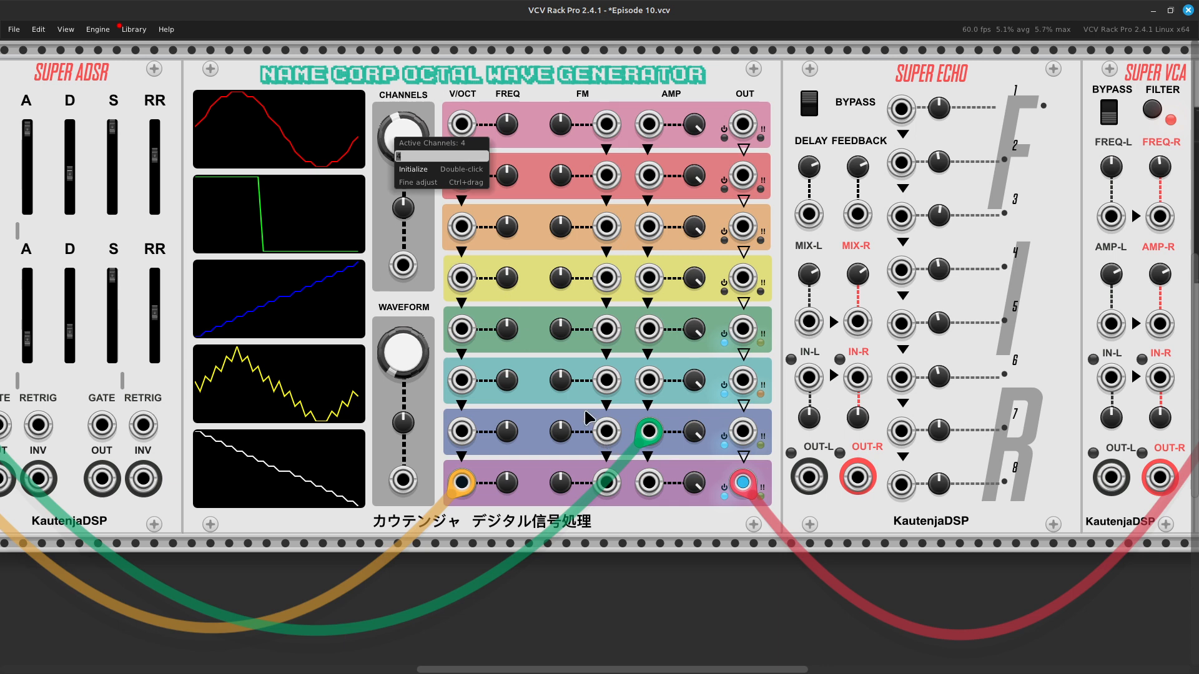
left_click(437, 498)
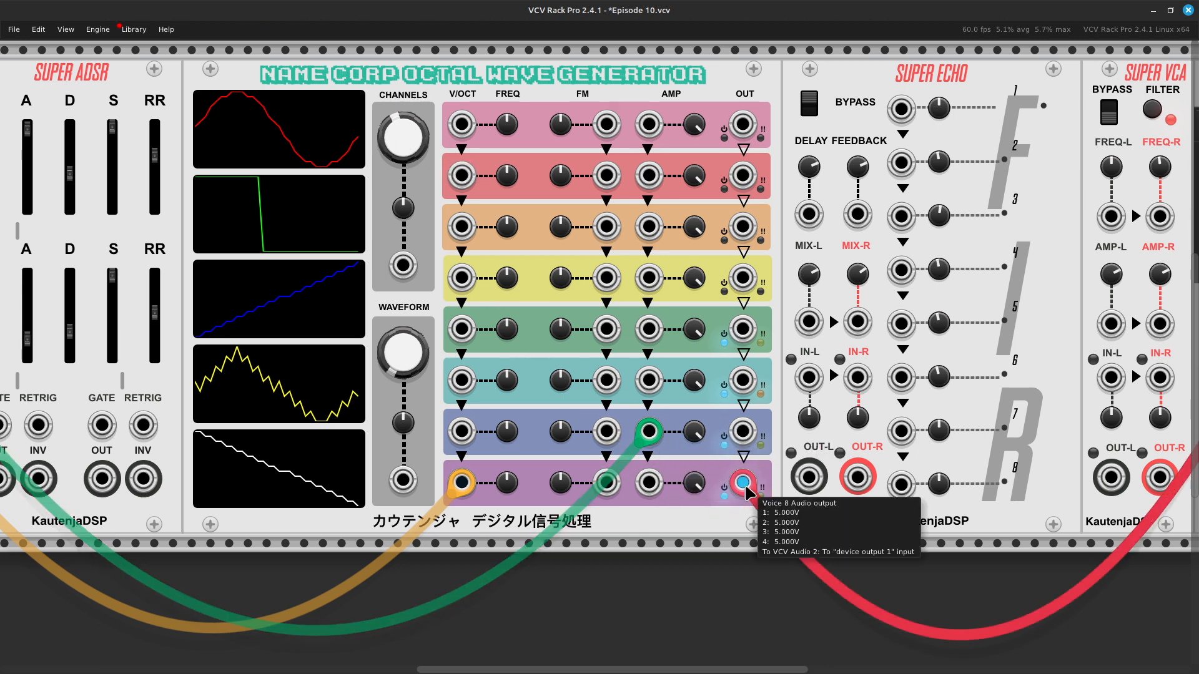
Step: Move the audio cable from the wave generator's Voice 8 output to its Voice 7 output
left_click_drag(743, 482, 745, 436)
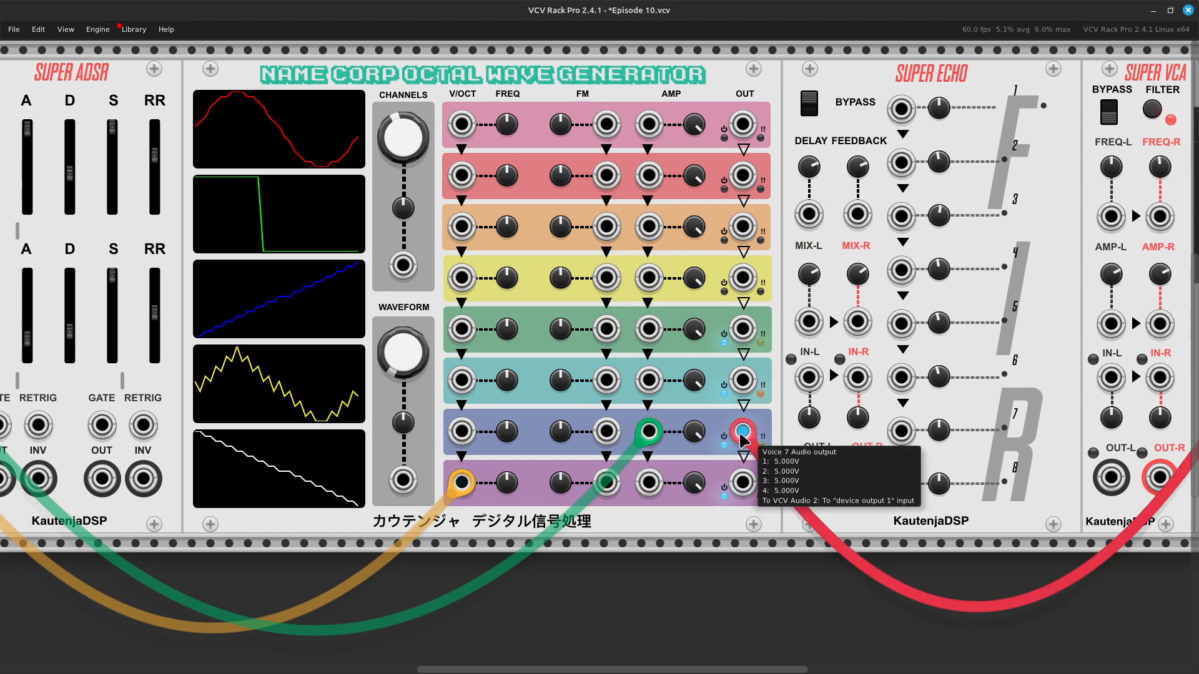
Step: Move the audio cable from the Voice 7 output to the Voice 4 output and set the wave generator's active channels to 1
left_click_drag(743, 432, 743, 278)
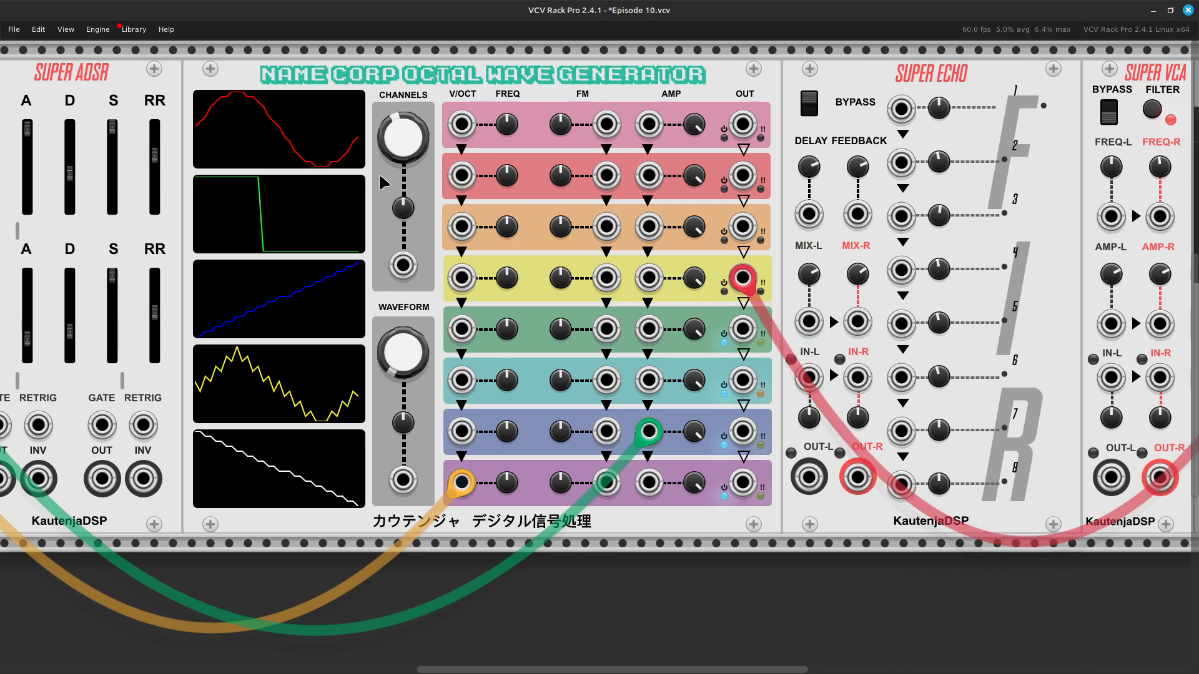
right_click(406, 146)
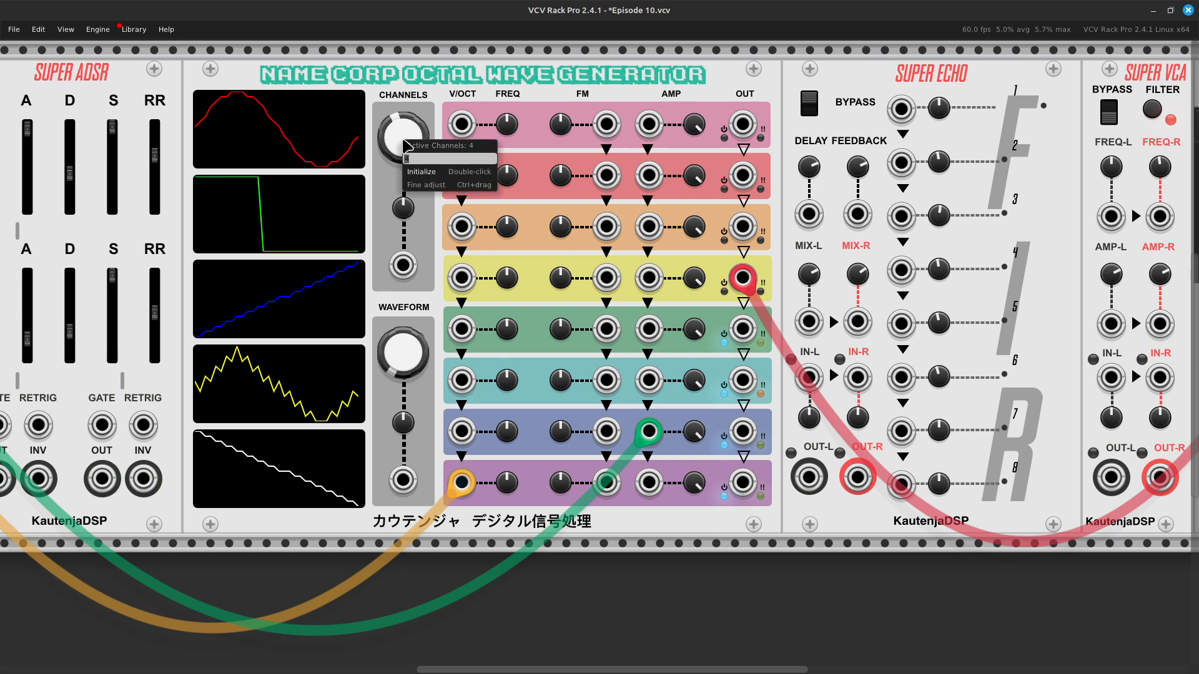
type("1")
key("Return")
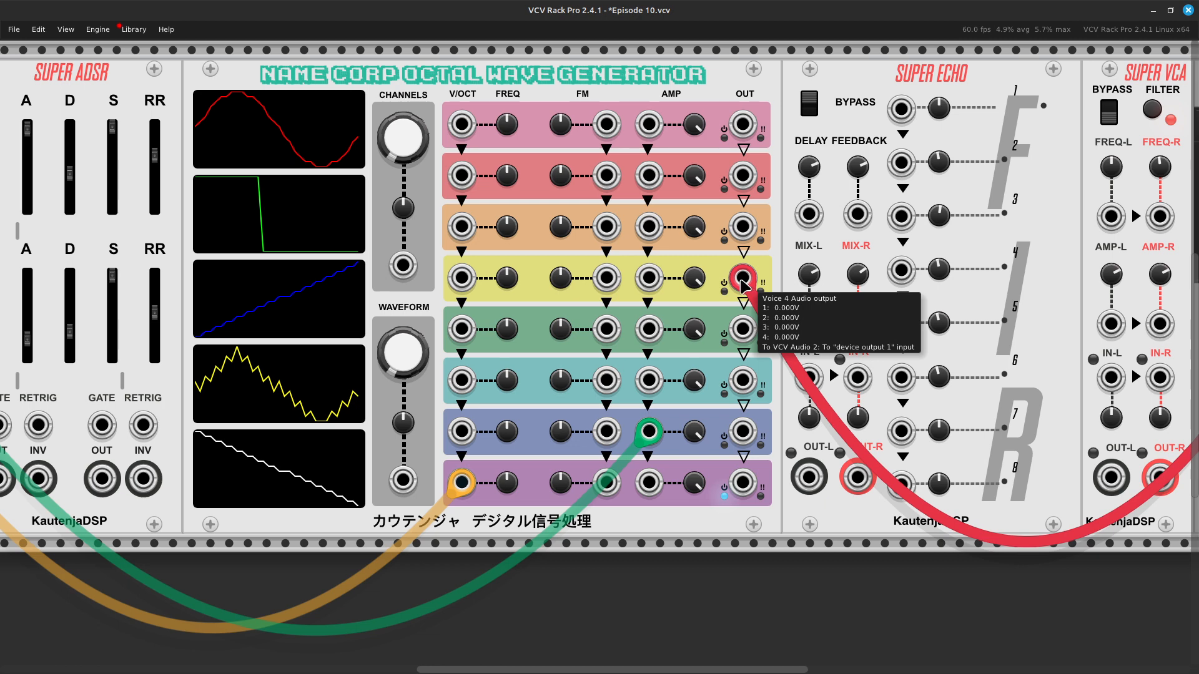
Step: Return the audio cable from the Voice 4 output to the Voice 8 output and raise the Audio module's level to about mid-range
left_click_drag(746, 284, 743, 431)
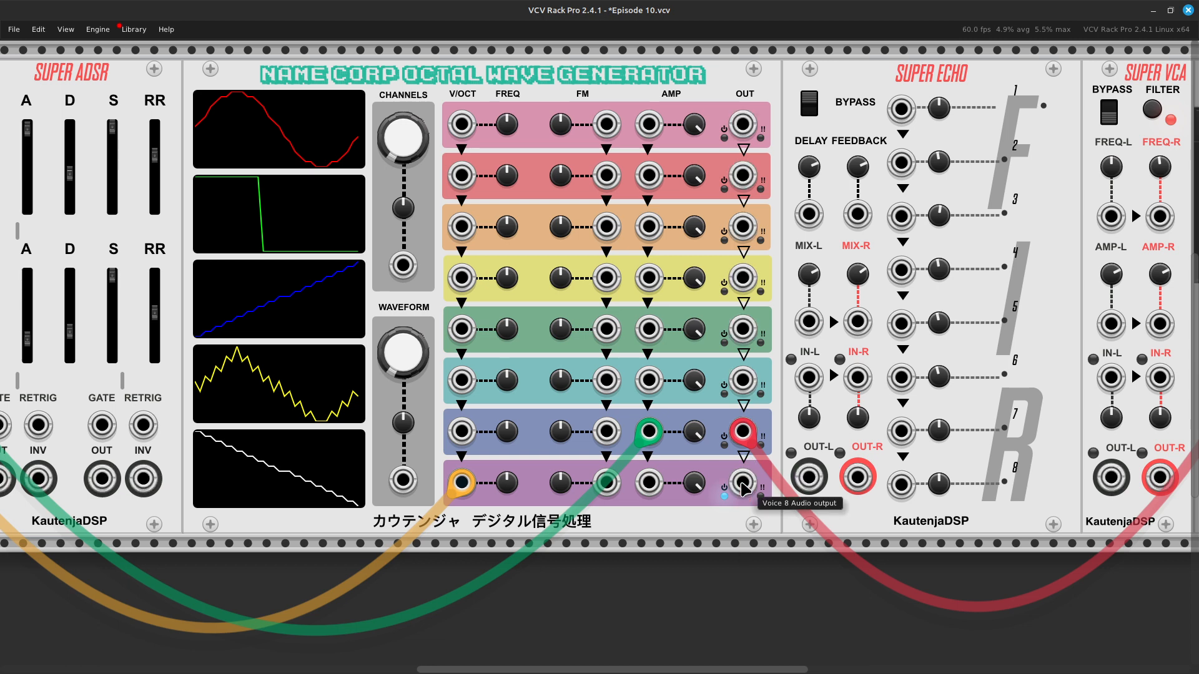
left_click_drag(743, 431, 743, 475)
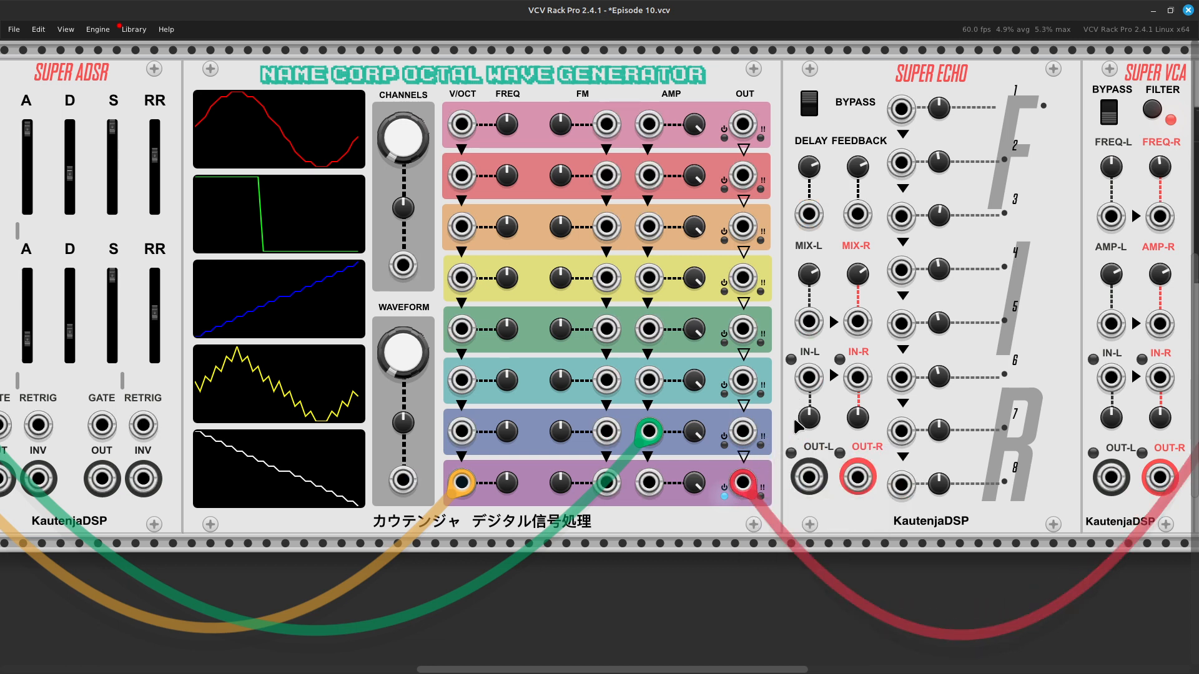
scroll(618, 506, "right", 8)
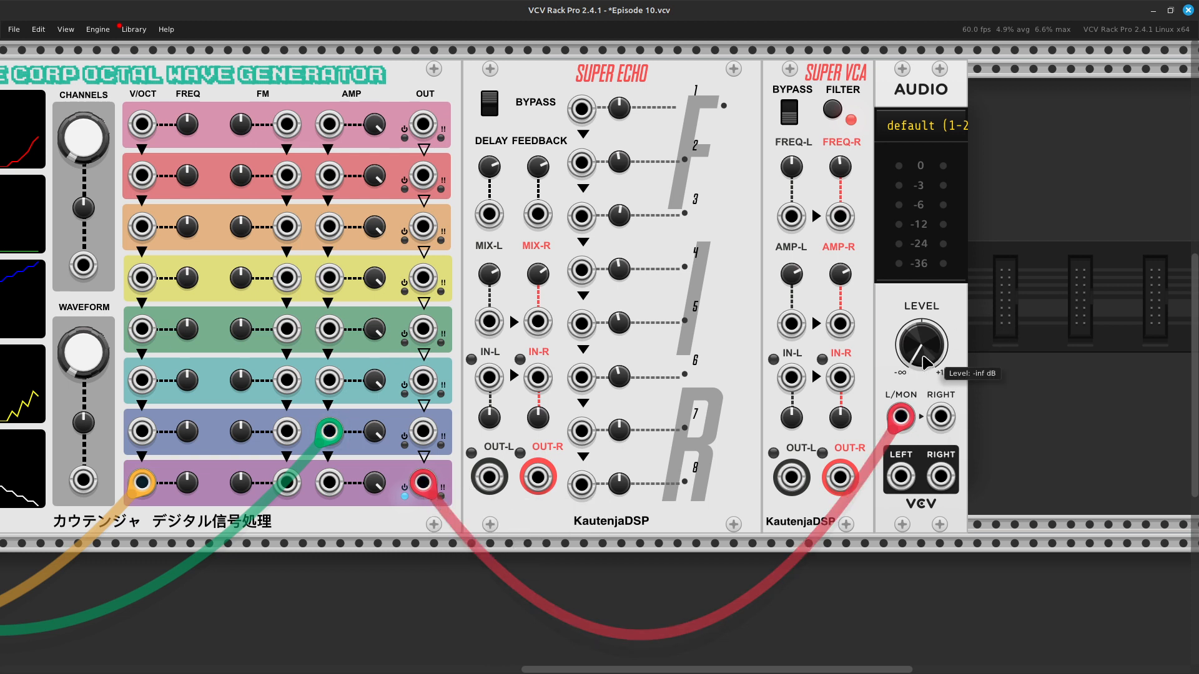
left_click_drag(927, 359, 928, 278)
Step: Set the Octal Wave Generator's active channels to 2
key("Left")
key("Left")
key("Left")
key("Left")
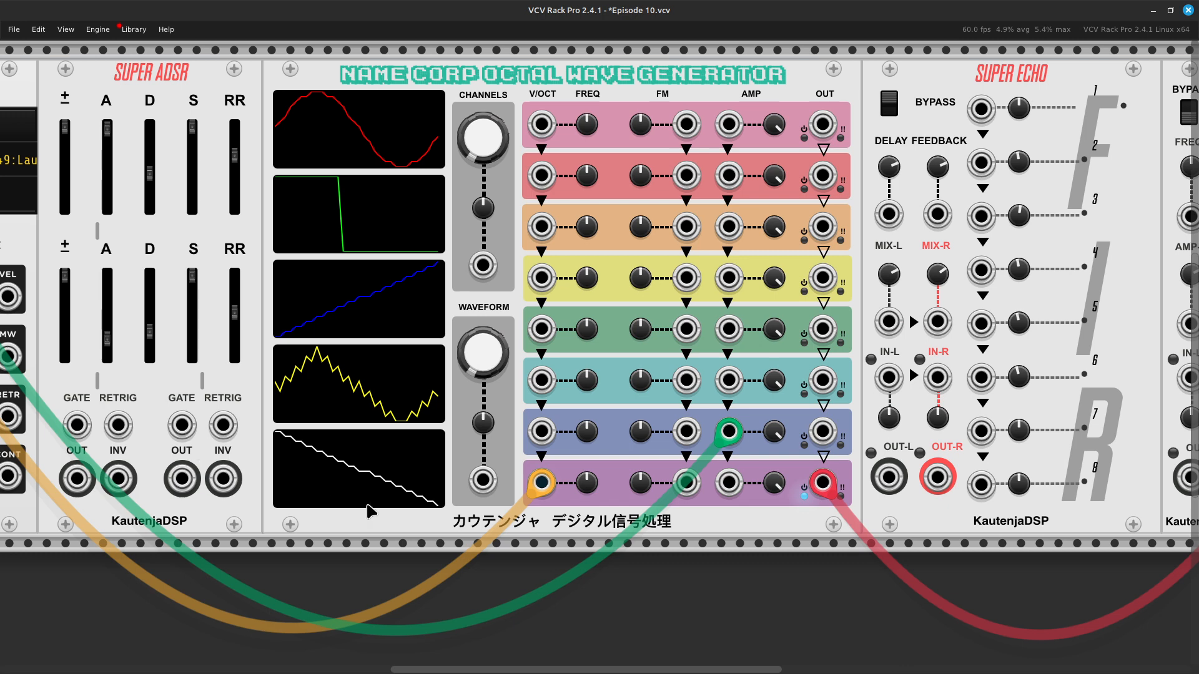
scroll(200, 432, "left", 3)
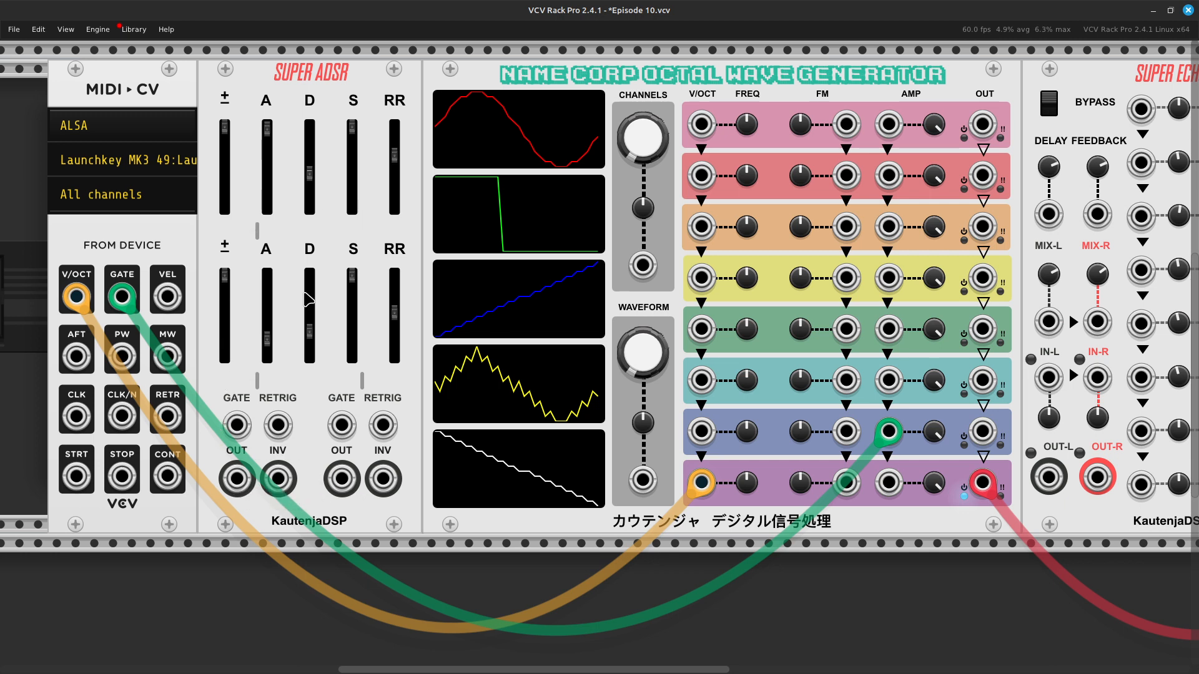
scroll(308, 497, "right", 4)
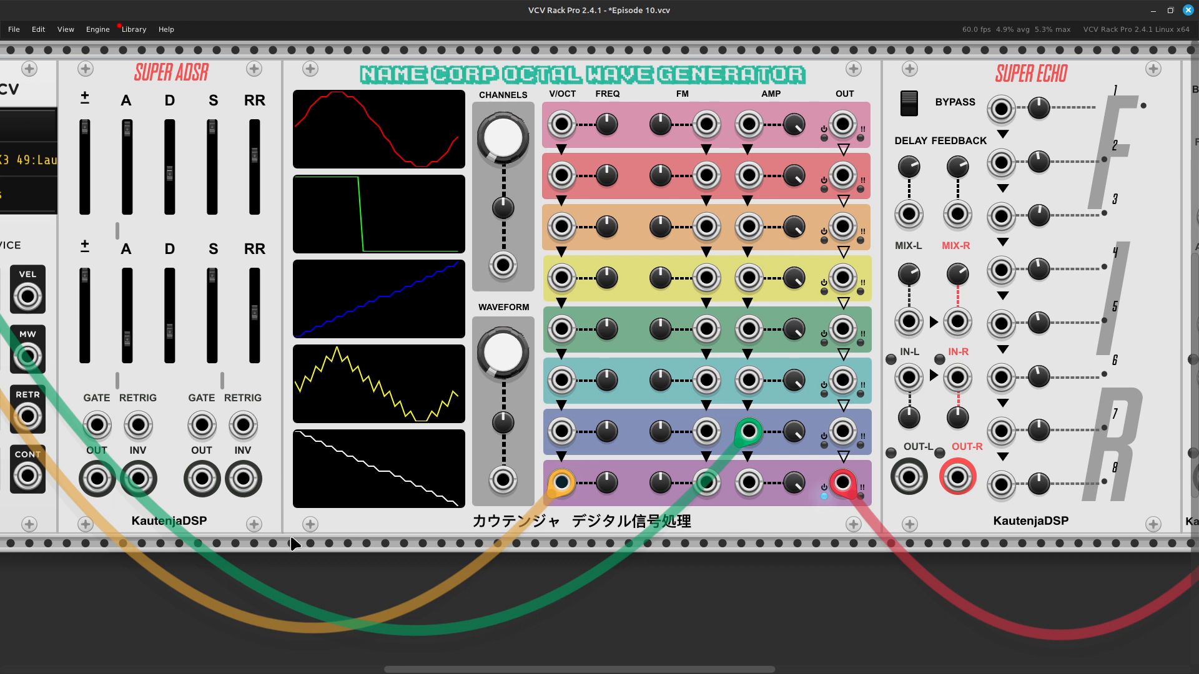
scroll(294, 543, "right", 8)
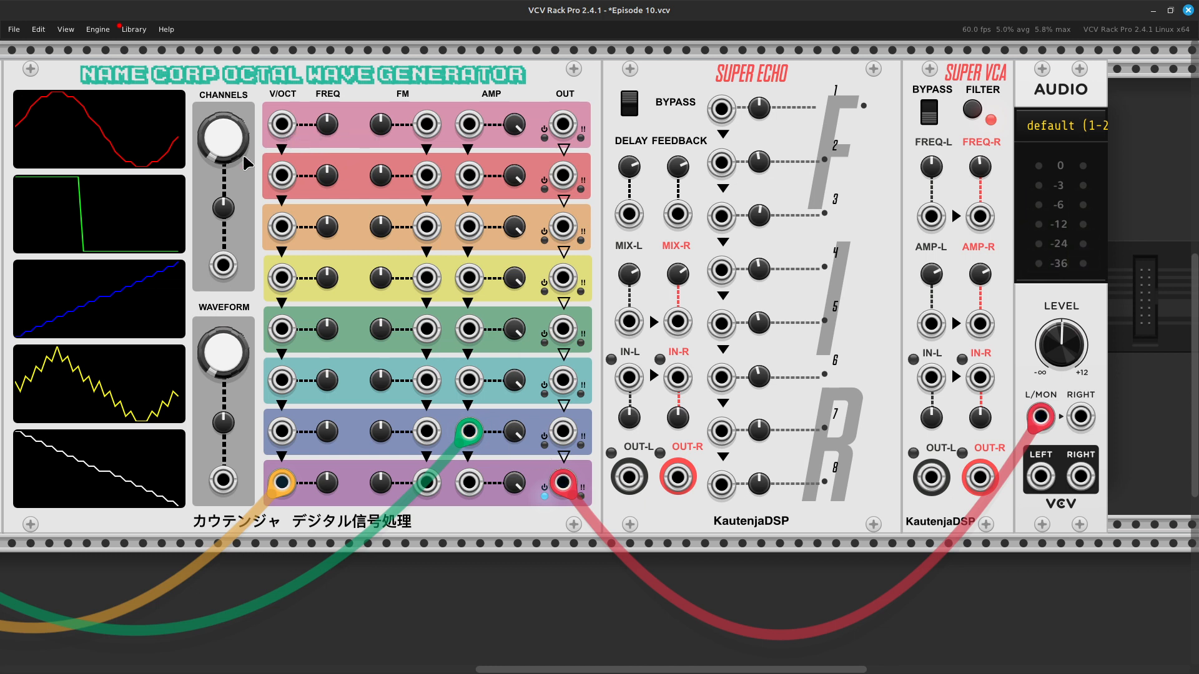
right_click(226, 148)
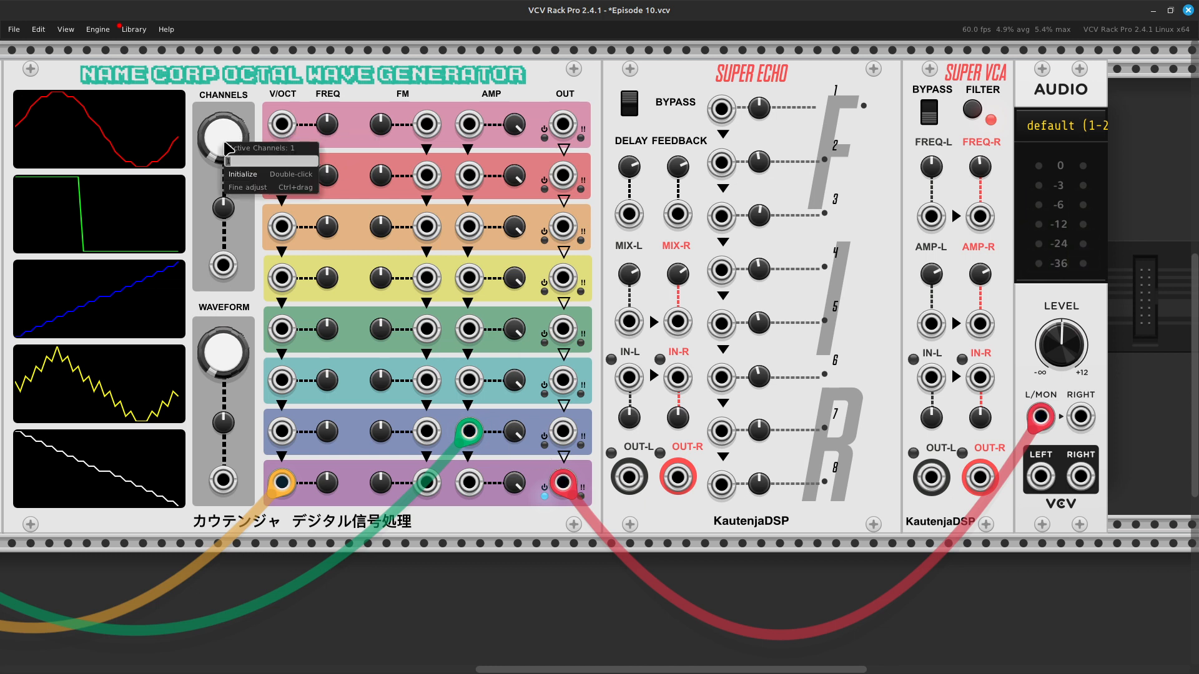
key("Return")
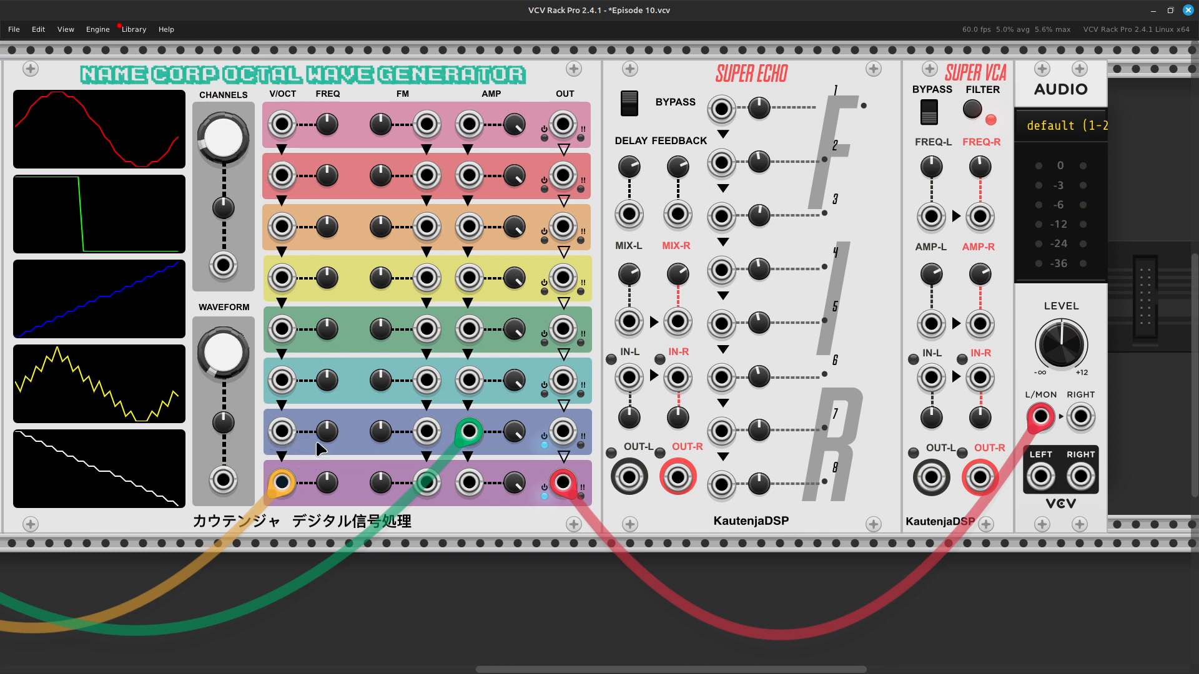
Step: Try lowering the Voice 7 frequency on the Octal Wave Generator
left_click_drag(317, 444, 473, 474)
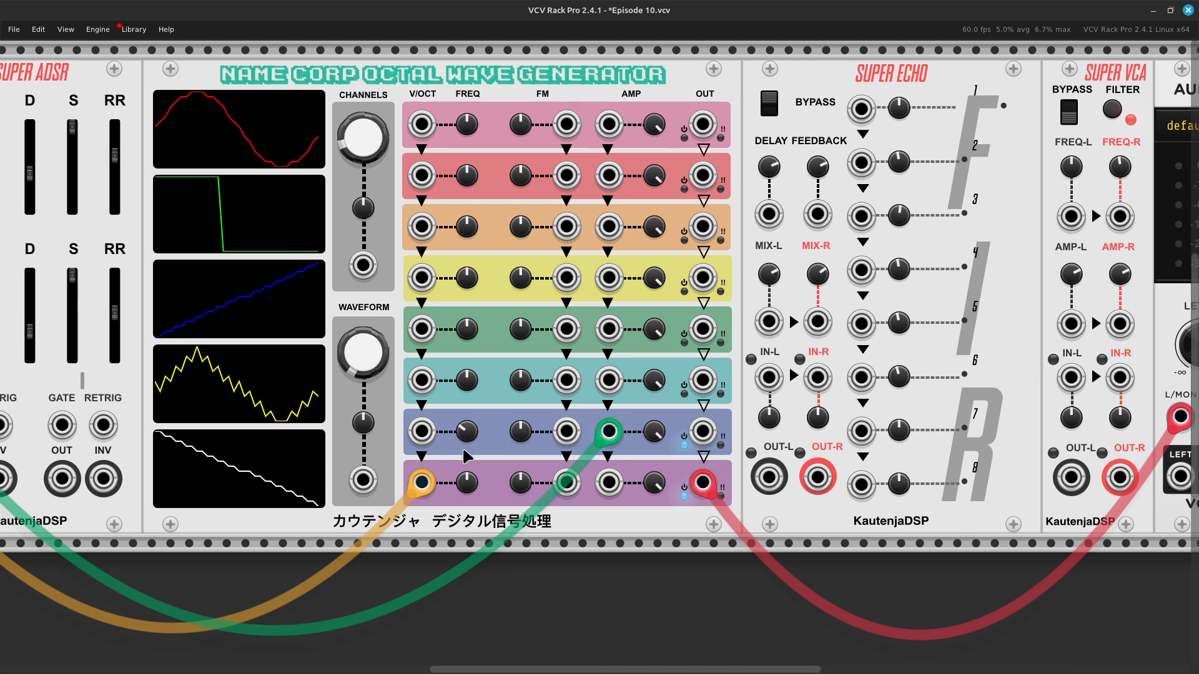
mouse_move(467, 484)
mouse_move(430, 496)
mouse_move(470, 436)
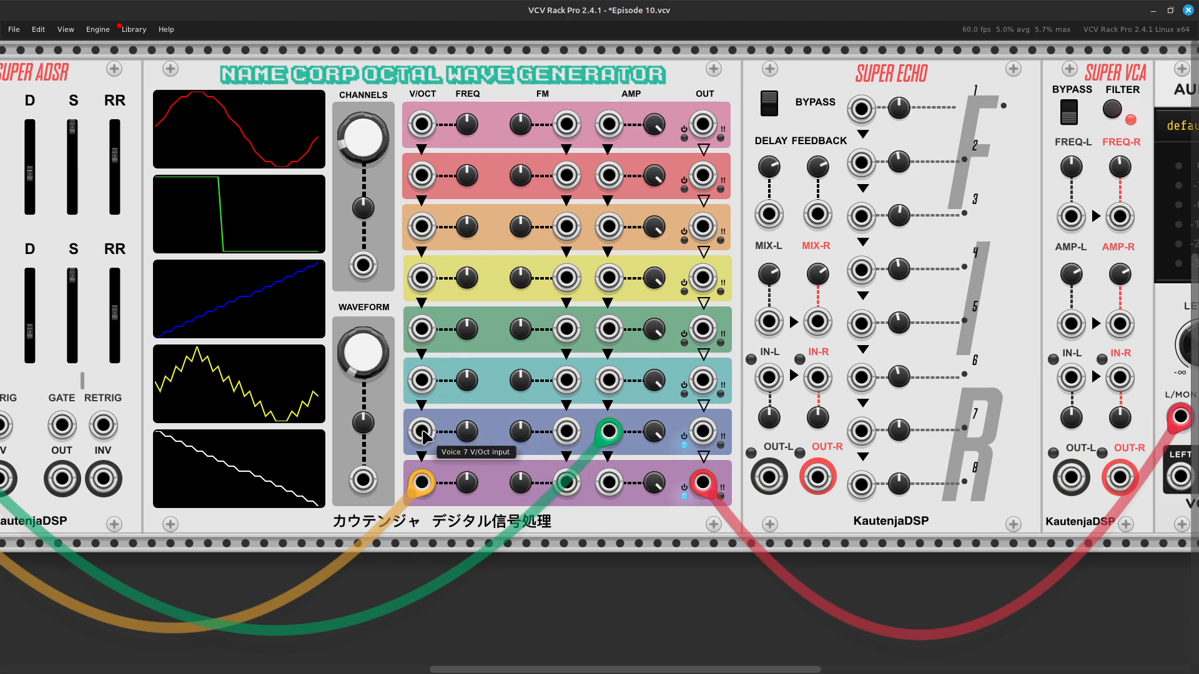
Step: Patch a second pitch cable between the MIDI-CV V/OCT output and the Voice 7 V/Oct input, and remove it
right_click(423, 432)
left_click_drag(451, 502, 120, 304)
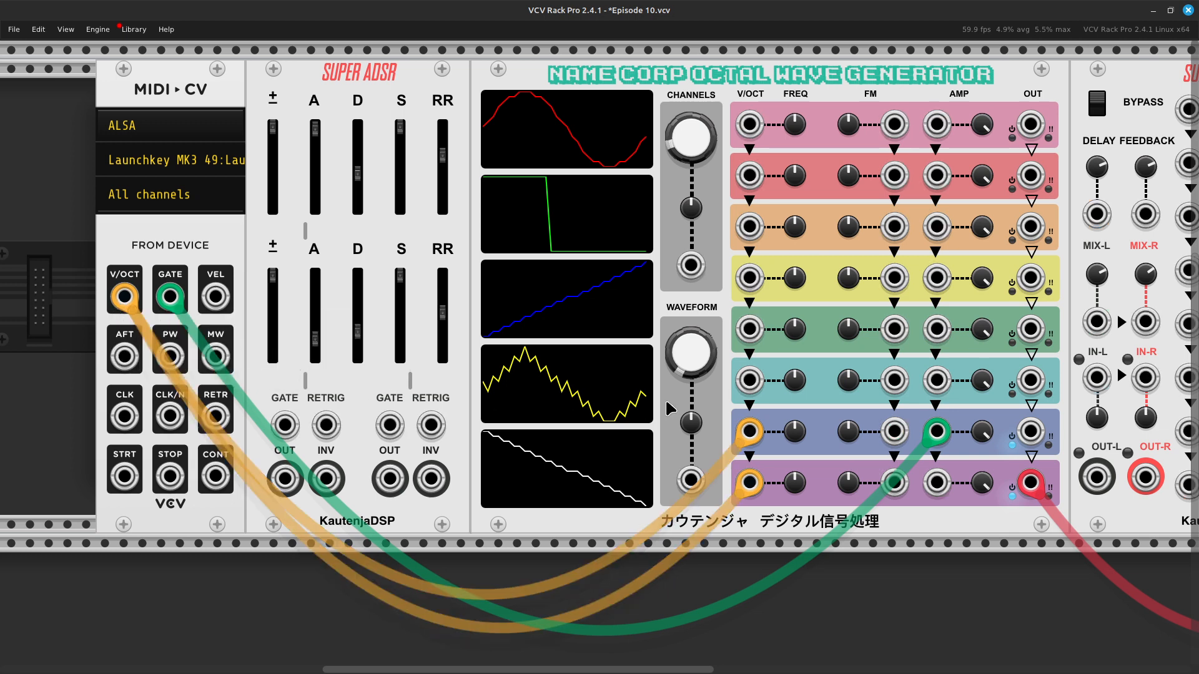
scroll(647, 478, "right", 5)
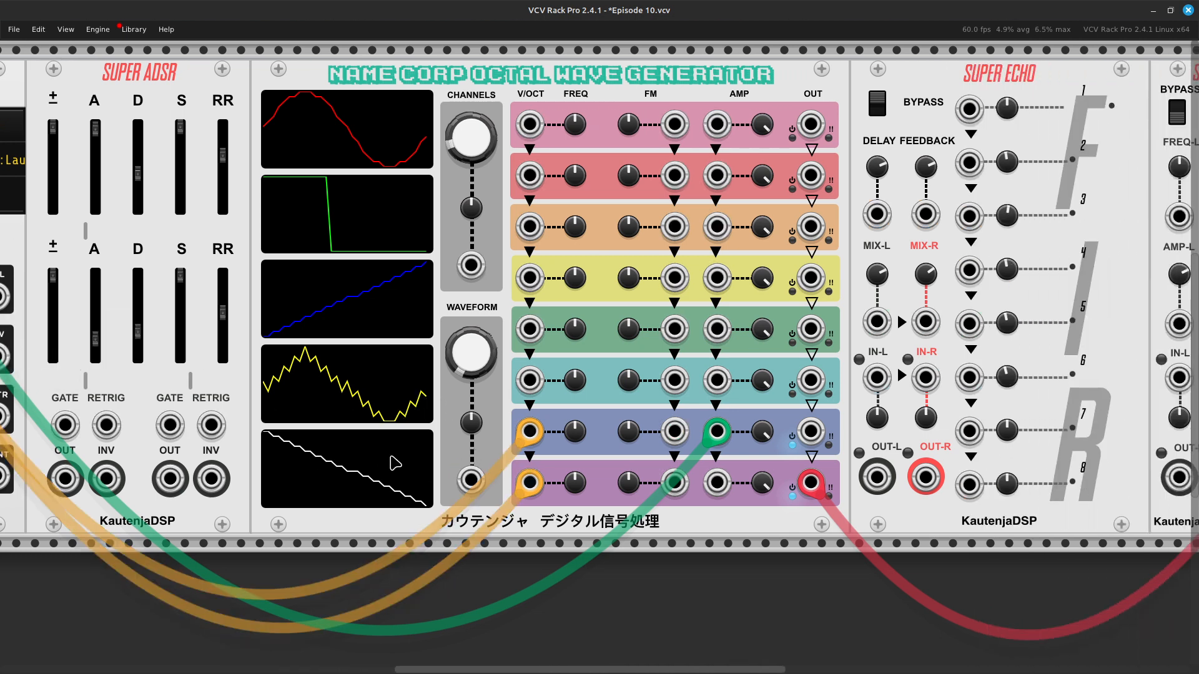
left_click_drag(533, 429, 409, 540)
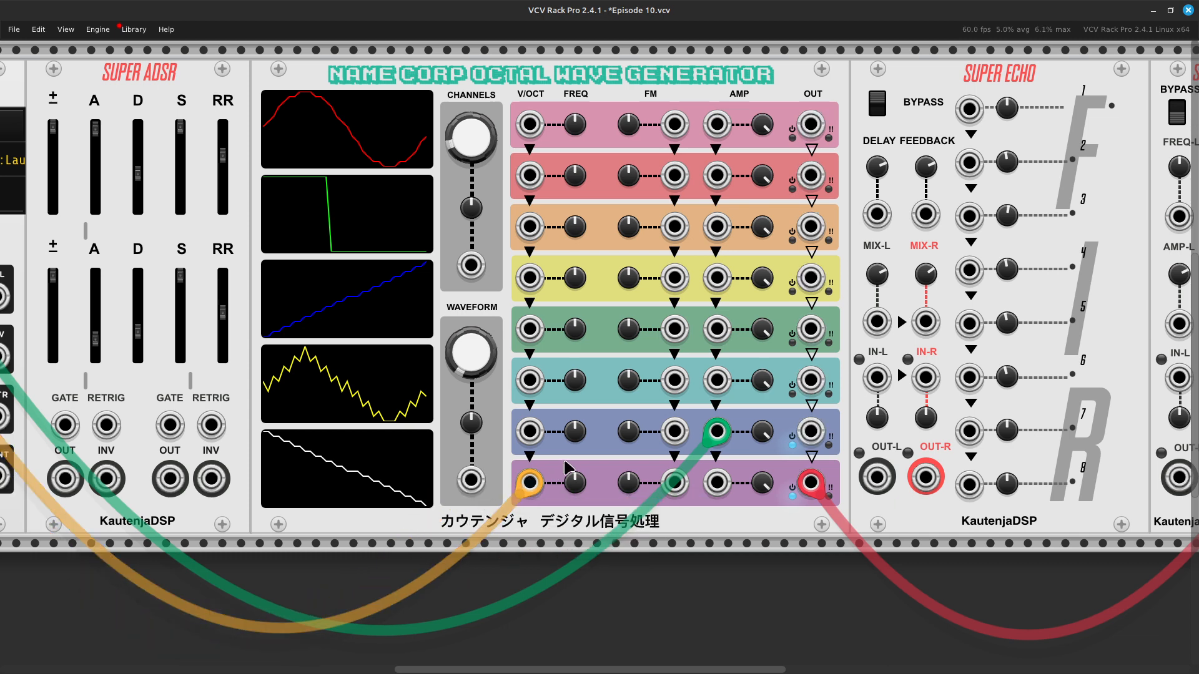
Step: Move the pitch cable from the Voice 8 V/Oct input to Voice 7, try it on Voice 1, and return it to Voice 7
left_click_drag(529, 482, 533, 448)
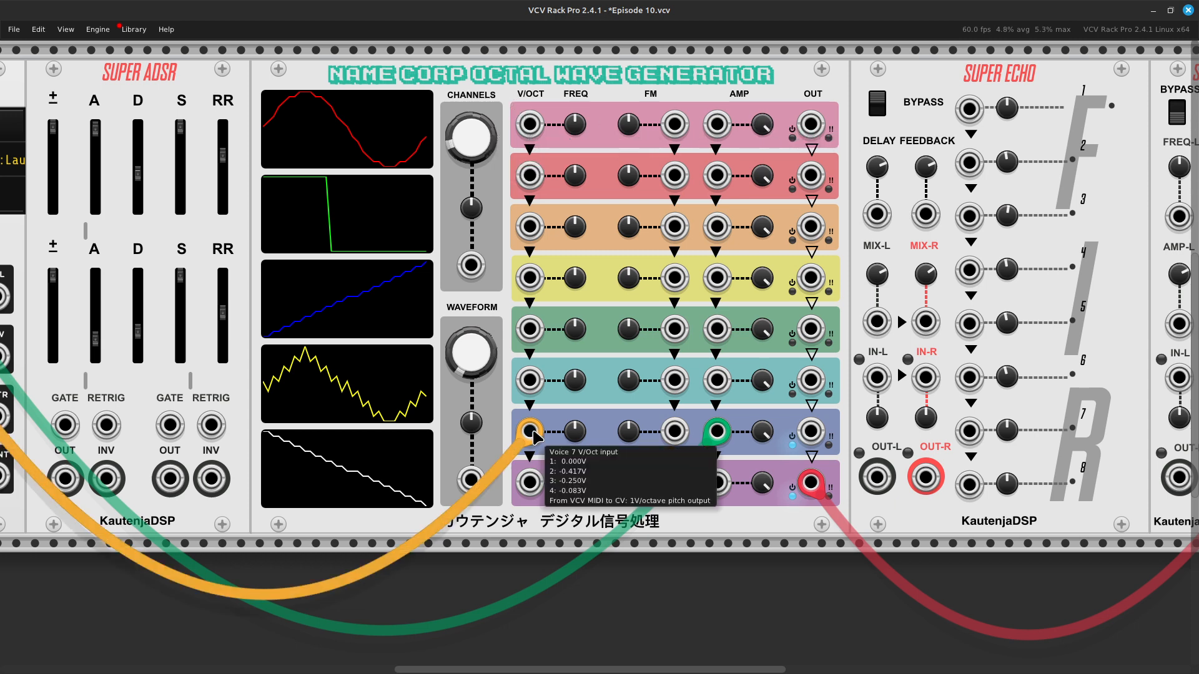
left_click_drag(530, 430, 530, 128)
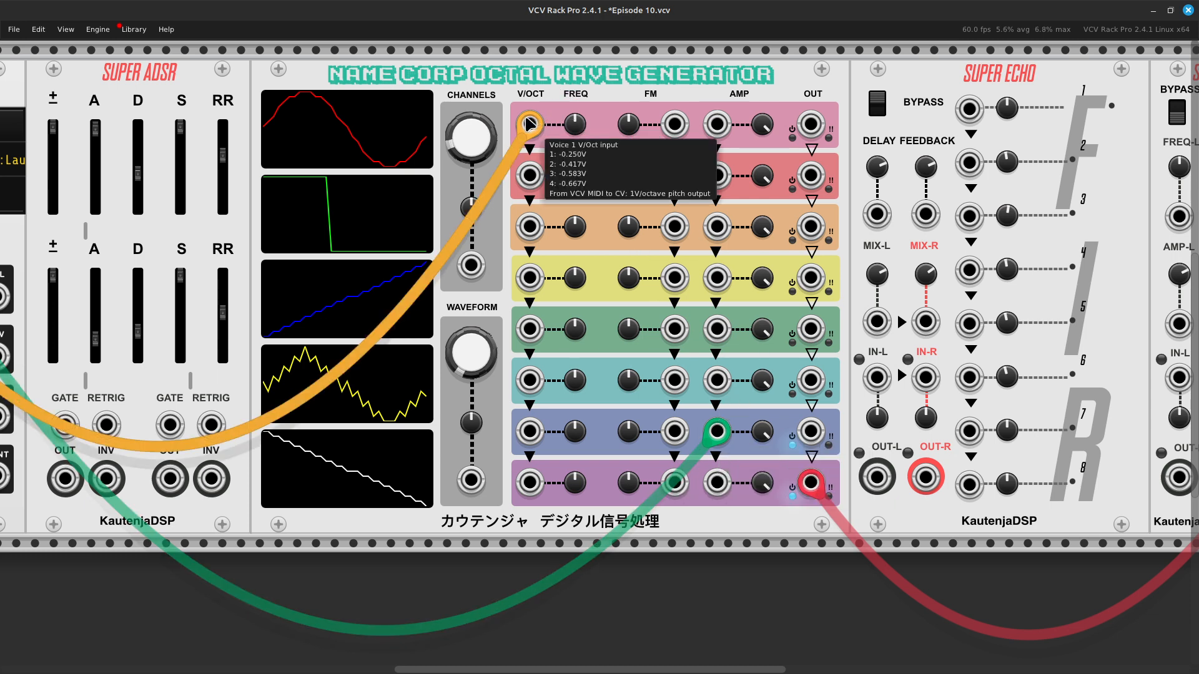
left_click_drag(528, 122, 532, 436)
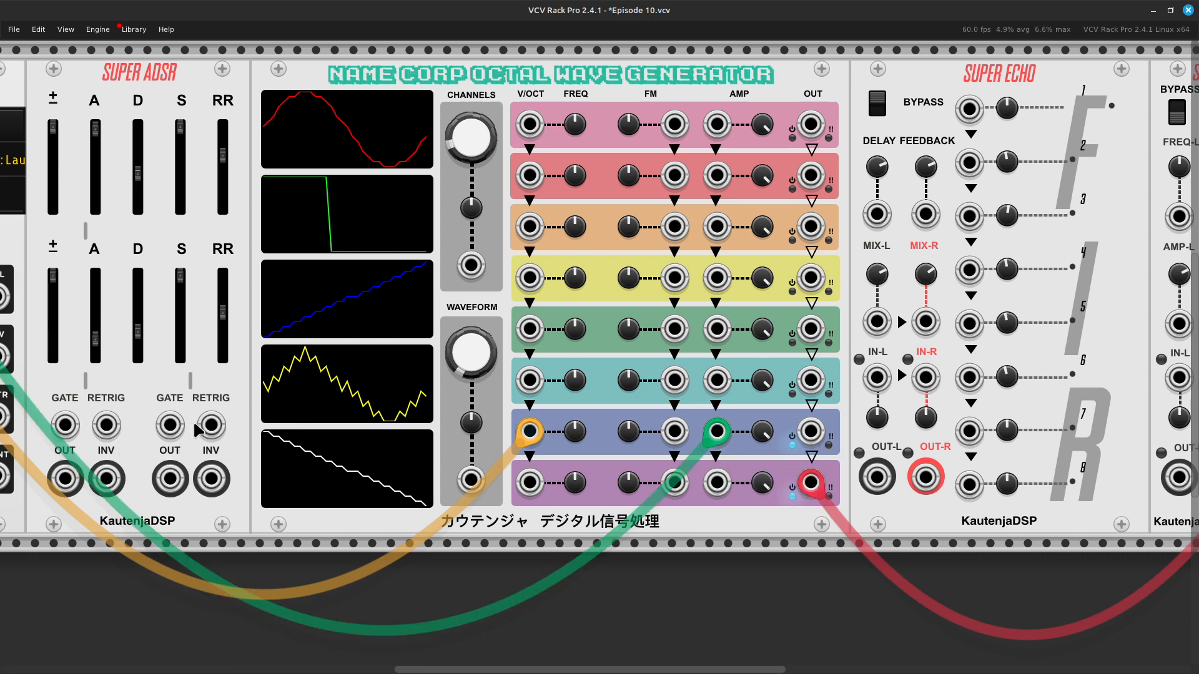
Step: Open the Voice 7 and Voice 8 frequency values one after the other and close each field
key("Right")
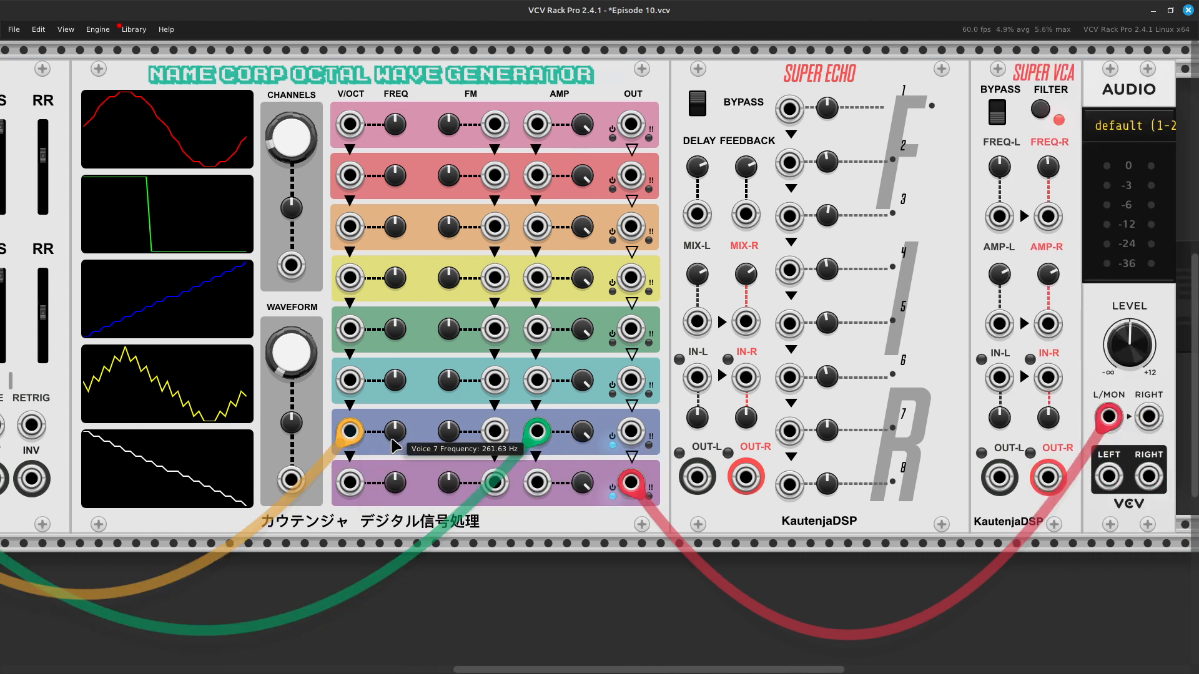
right_click(394, 431)
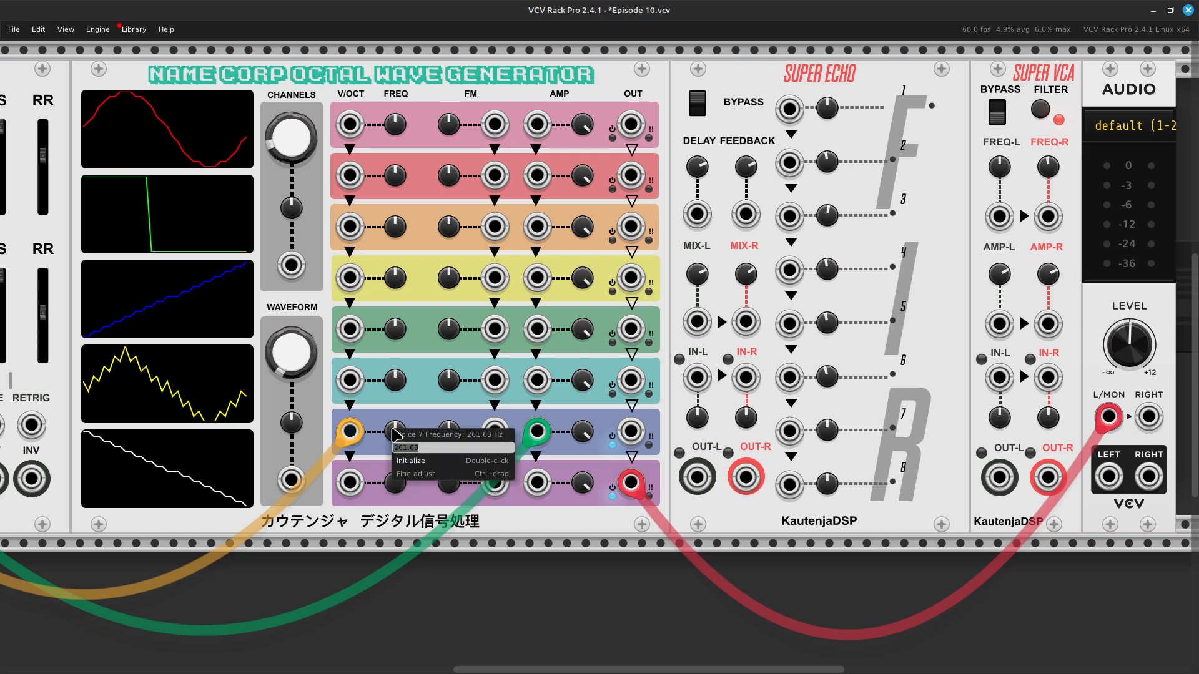
key("Right")
key("Return")
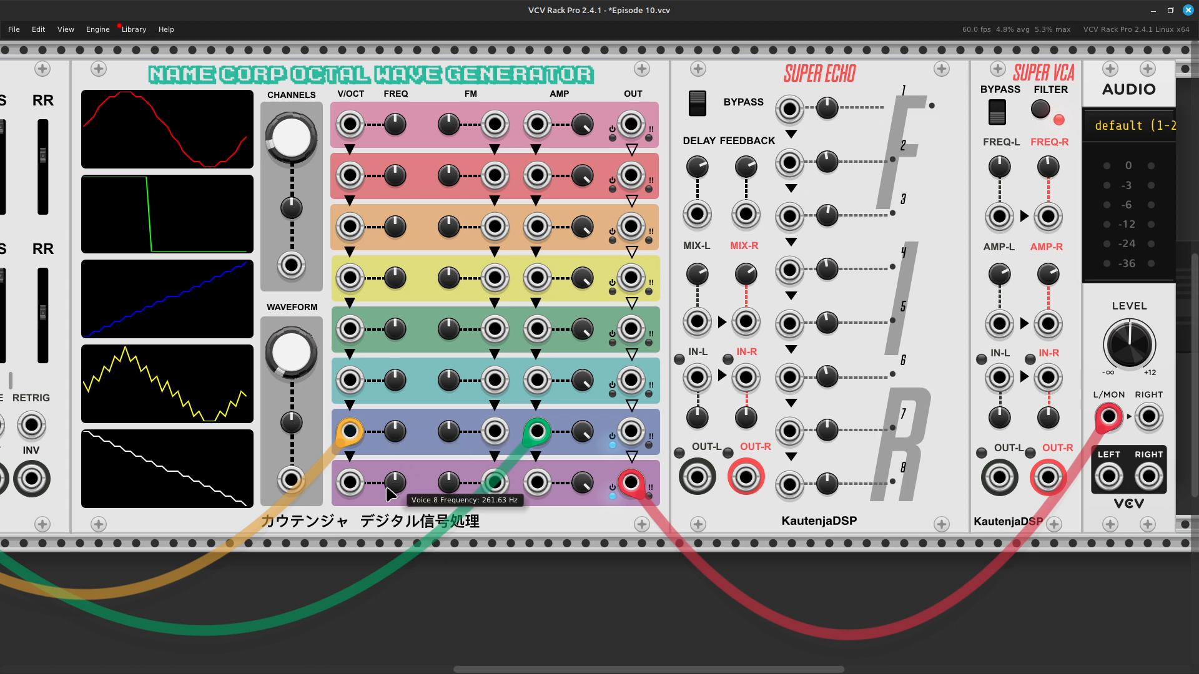
right_click(392, 486)
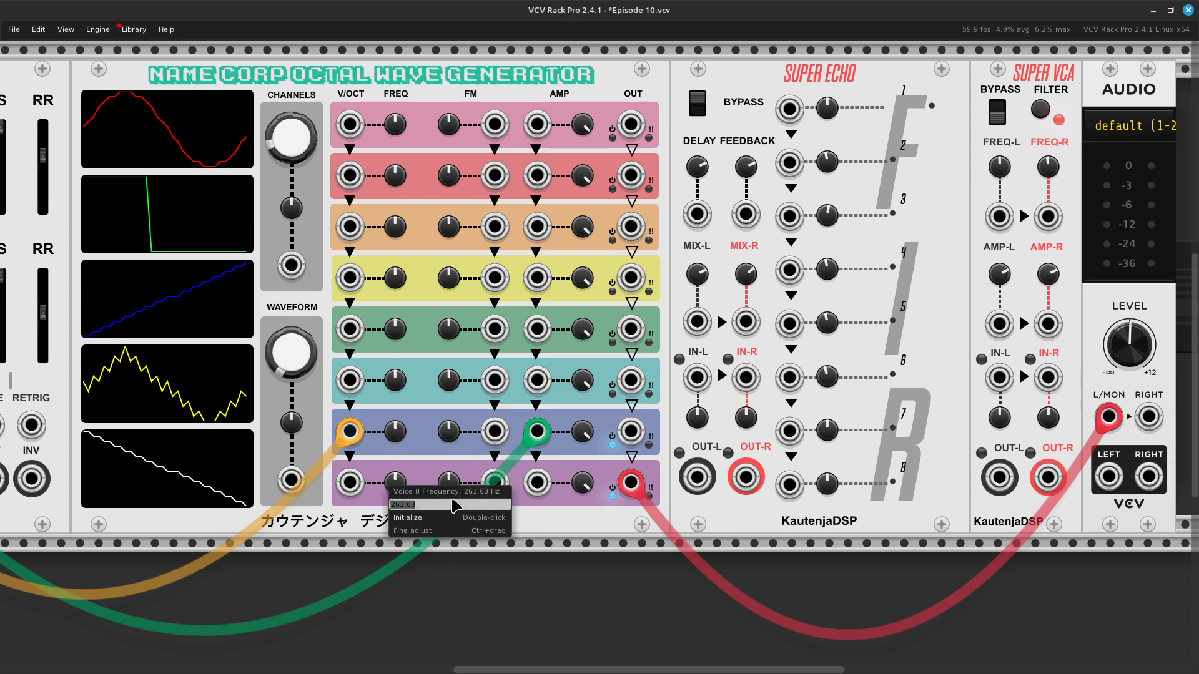
left_click(454, 504)
key("Return")
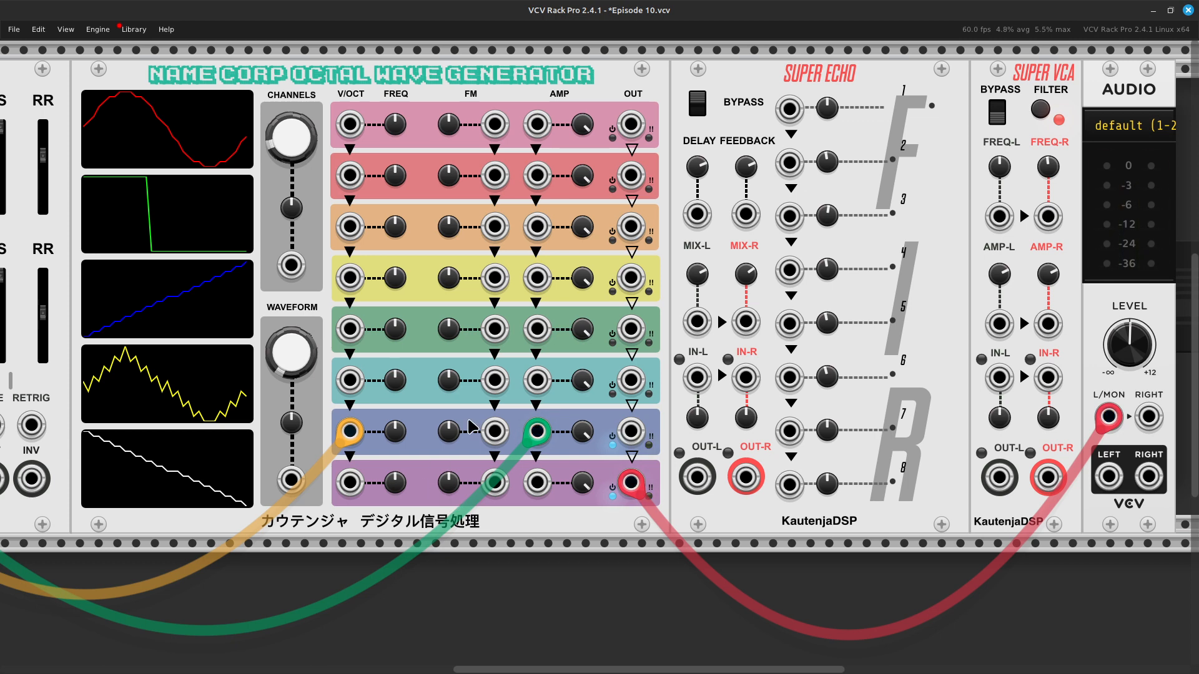
Step: Lower the Audio module's output level to -inf dB
scroll(470, 412, "left", 5)
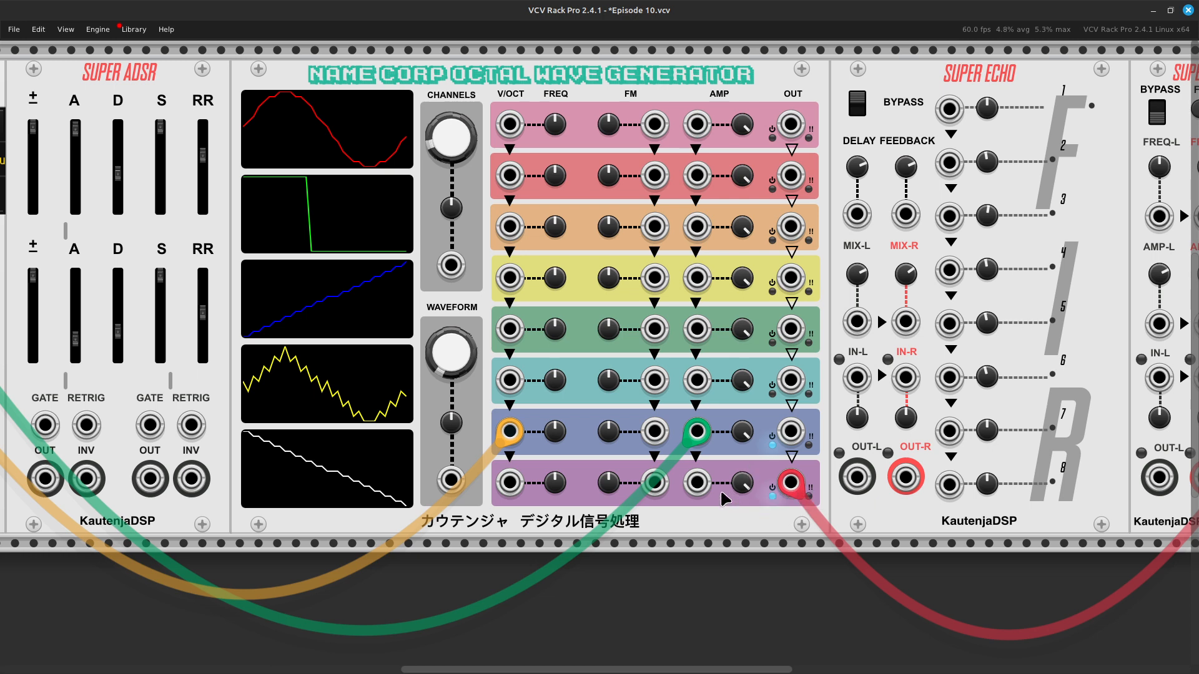
scroll(718, 546, "left", 6)
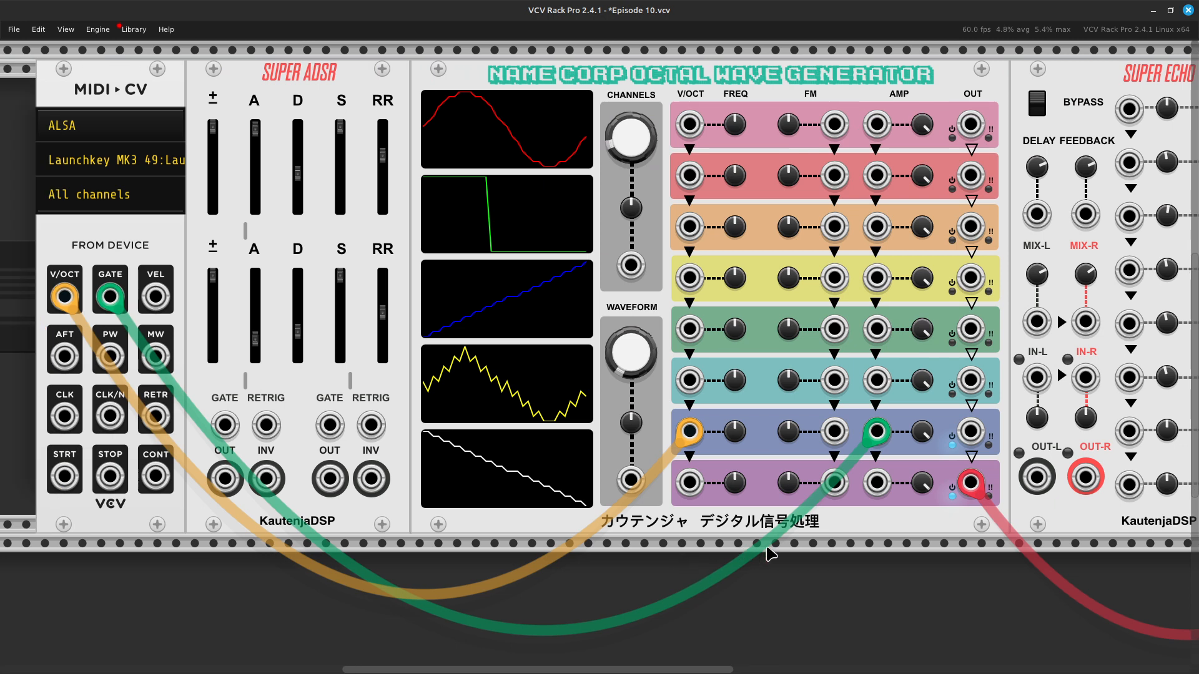
scroll(770, 553, "right", 20)
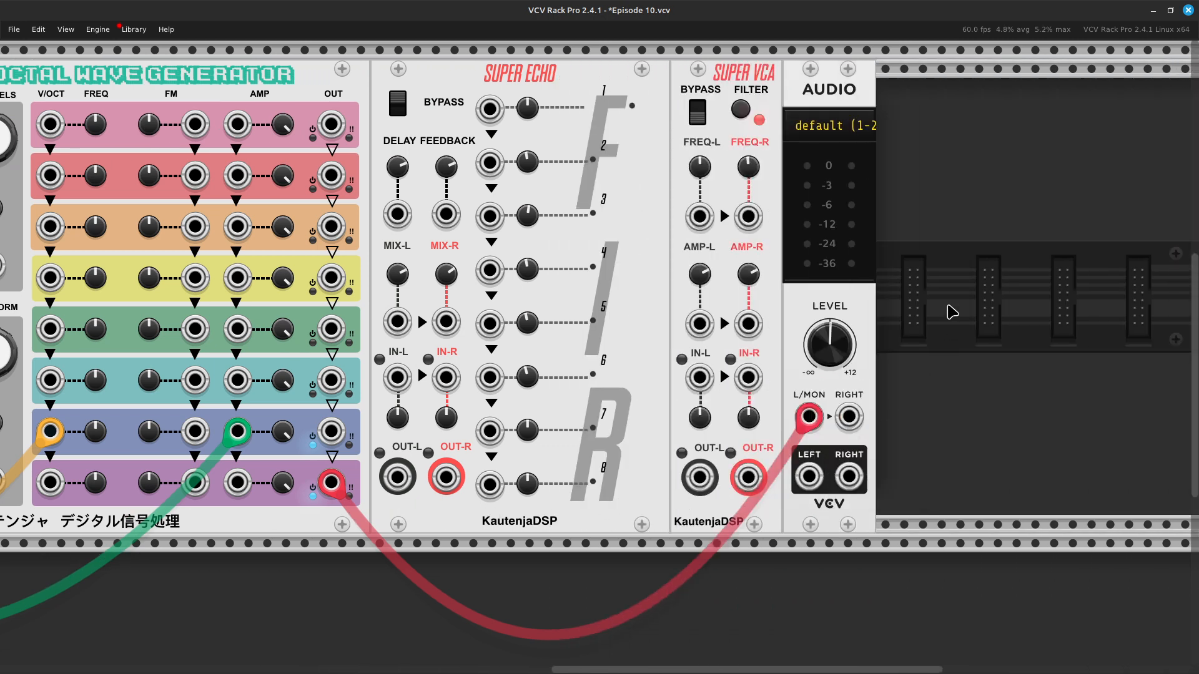
left_click_drag(843, 359, 843, 412)
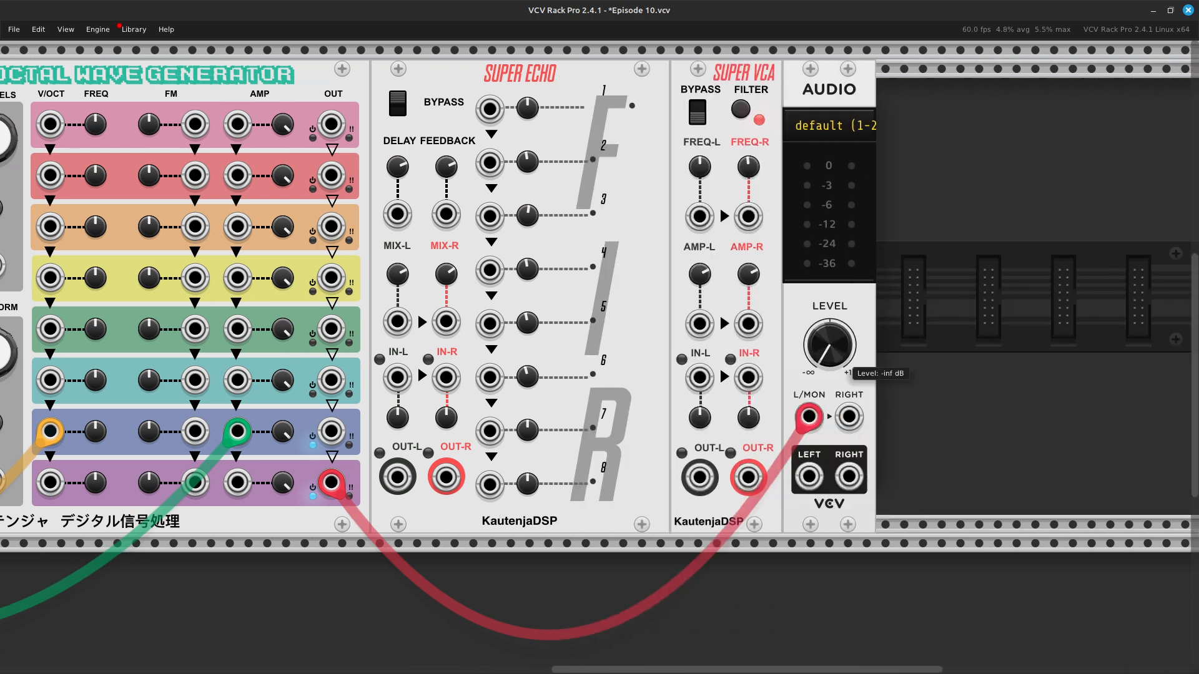
Step: Move the gate cable from the Voice 7 amplitude input to the first Gate input of the Super ADSR
scroll(628, 318, "left", 15)
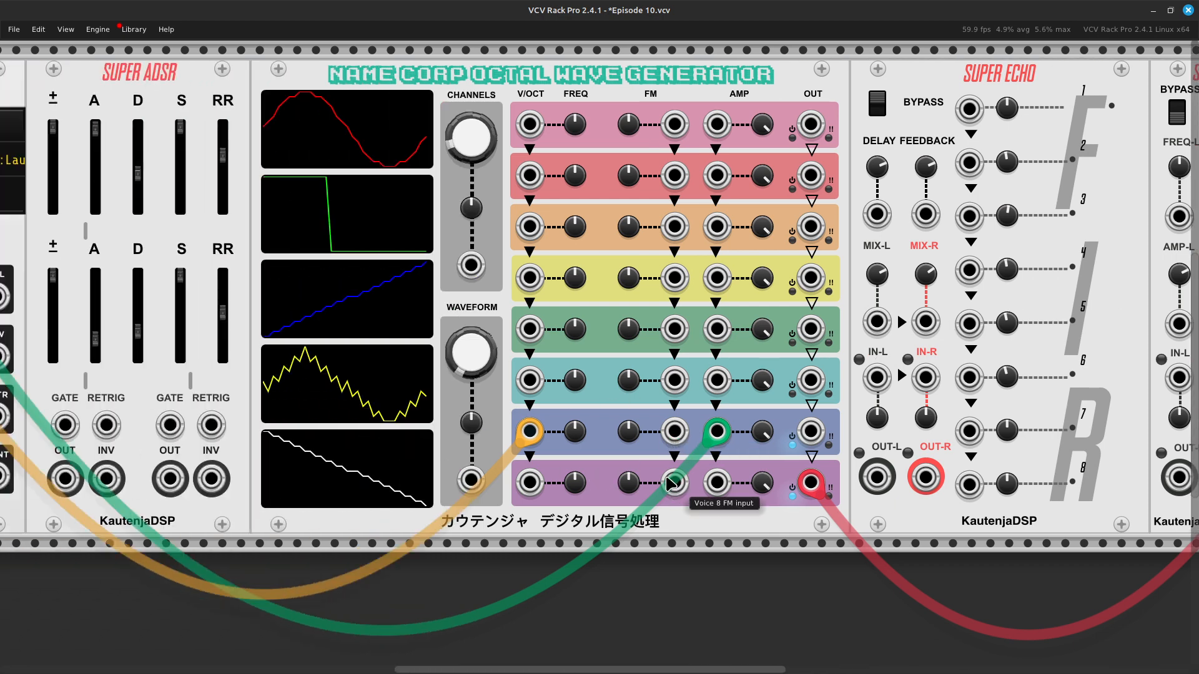
left_click_drag(676, 483, 695, 570)
left_click_drag(674, 491, 762, 596)
left_click_drag(718, 431, 505, 431)
key("Left")
key("Left")
key("Left")
key("Left")
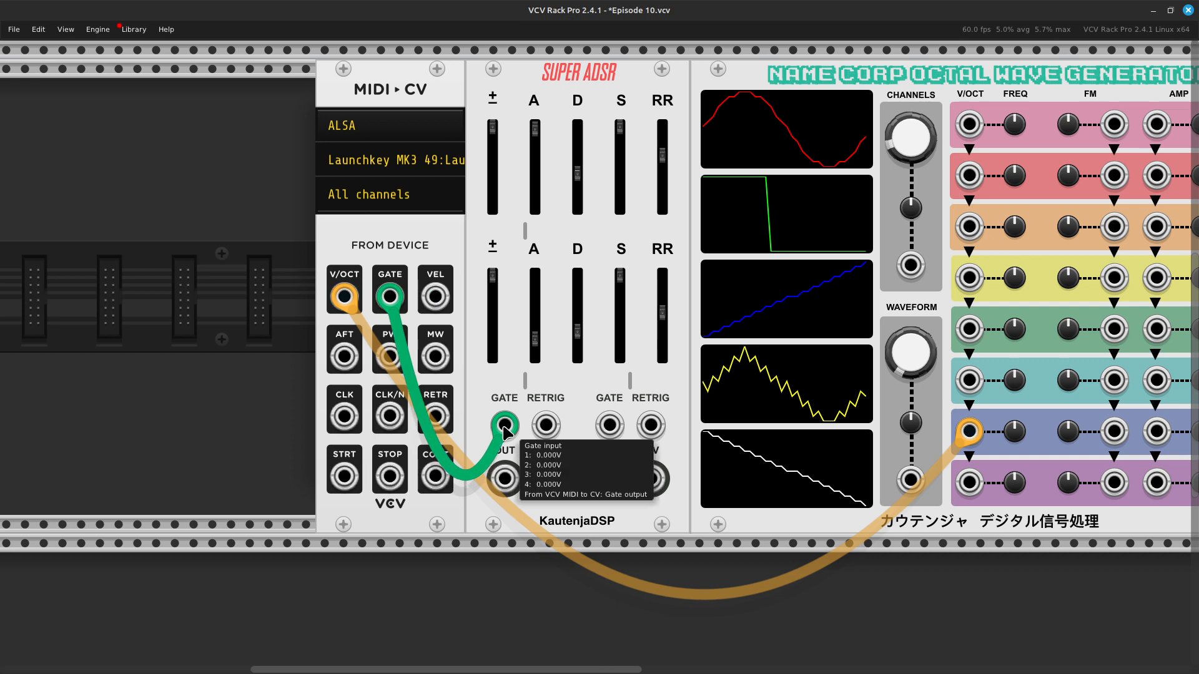
Step: Connect a new green cable between the Super ADSR's second Gate input and the MIDI-CV GATE output
right_click(609, 429)
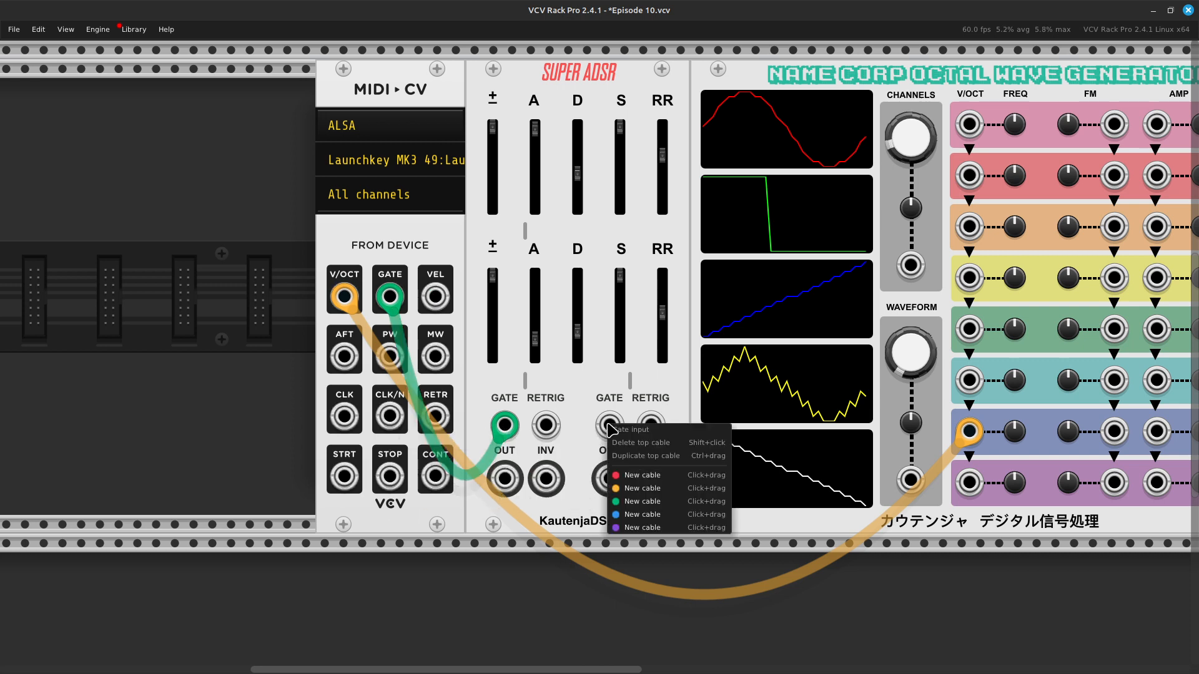
left_click(632, 501)
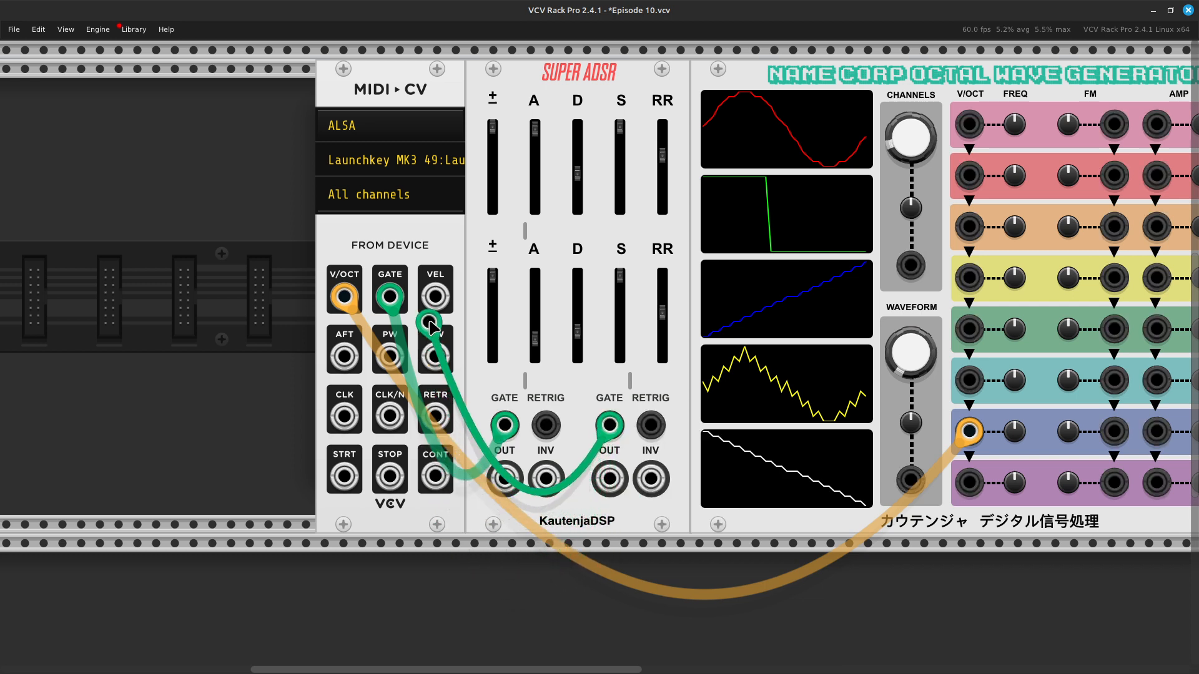
left_click(390, 297)
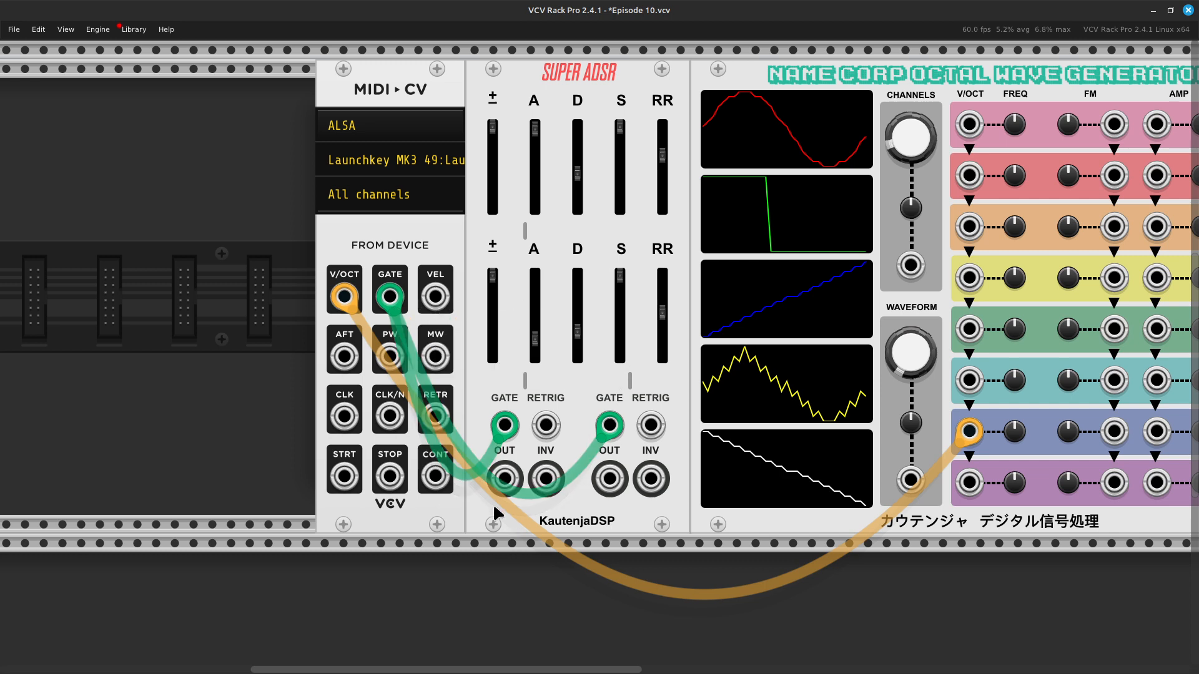
Step: Connect a new green cable from the Super ADSR's first envelope output to the Voice 7 amplitude input
right_click(505, 480)
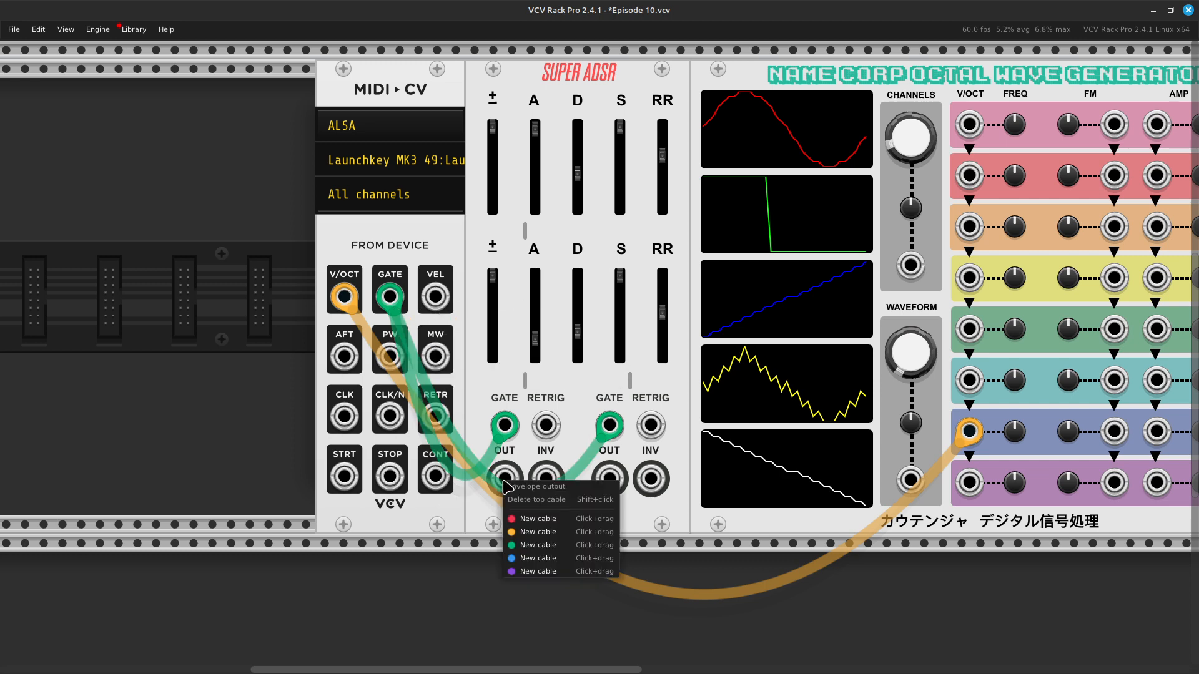
left_click(536, 547)
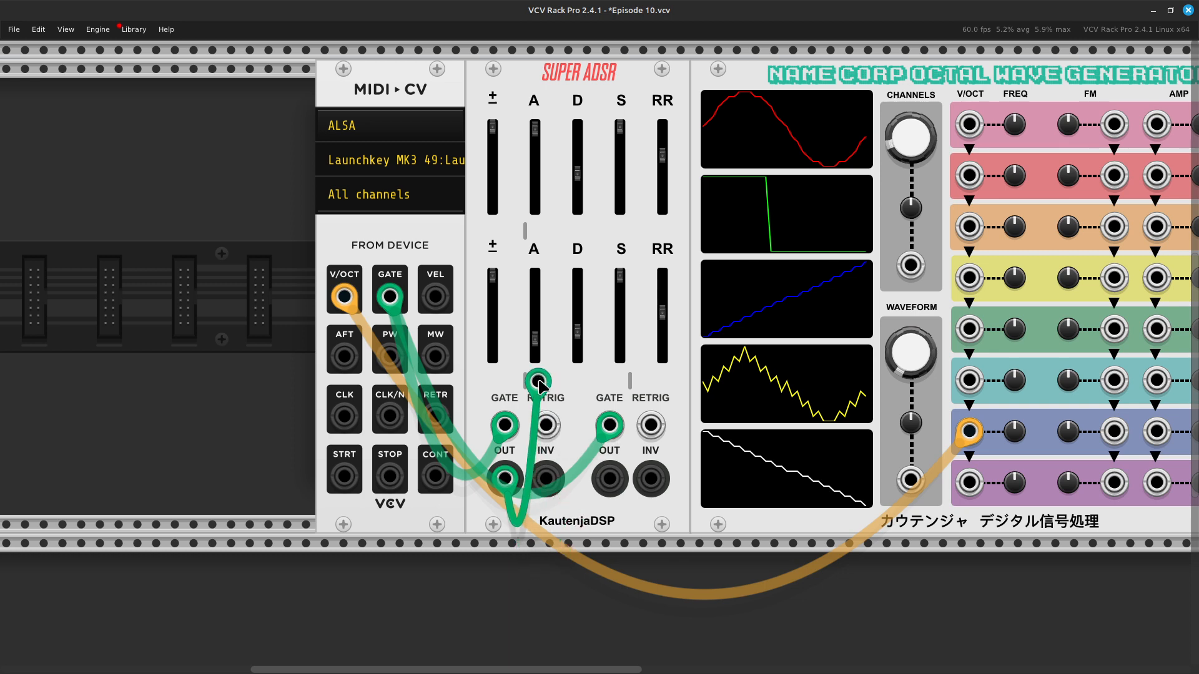
scroll(652, 490, "right", 5)
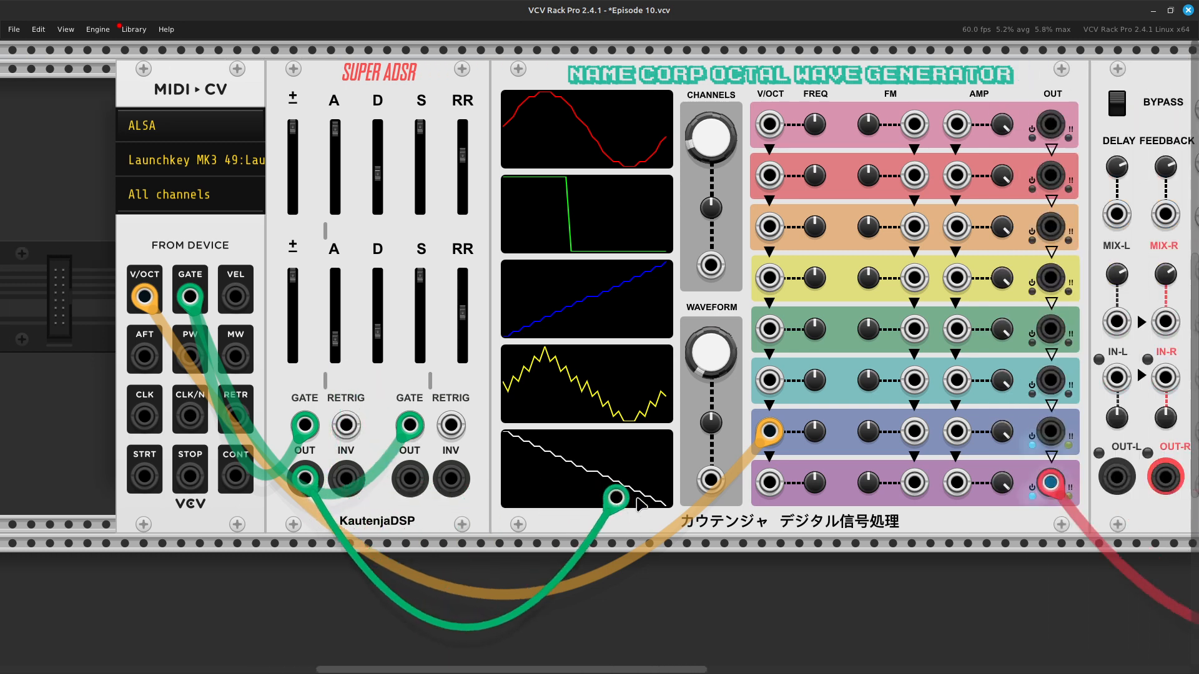
left_click_drag(636, 497, 758, 435)
Step: Connect a new green cable from the Super ADSR's second envelope output to the Voice 8 amplitude input
scroll(504, 502, "left", 3)
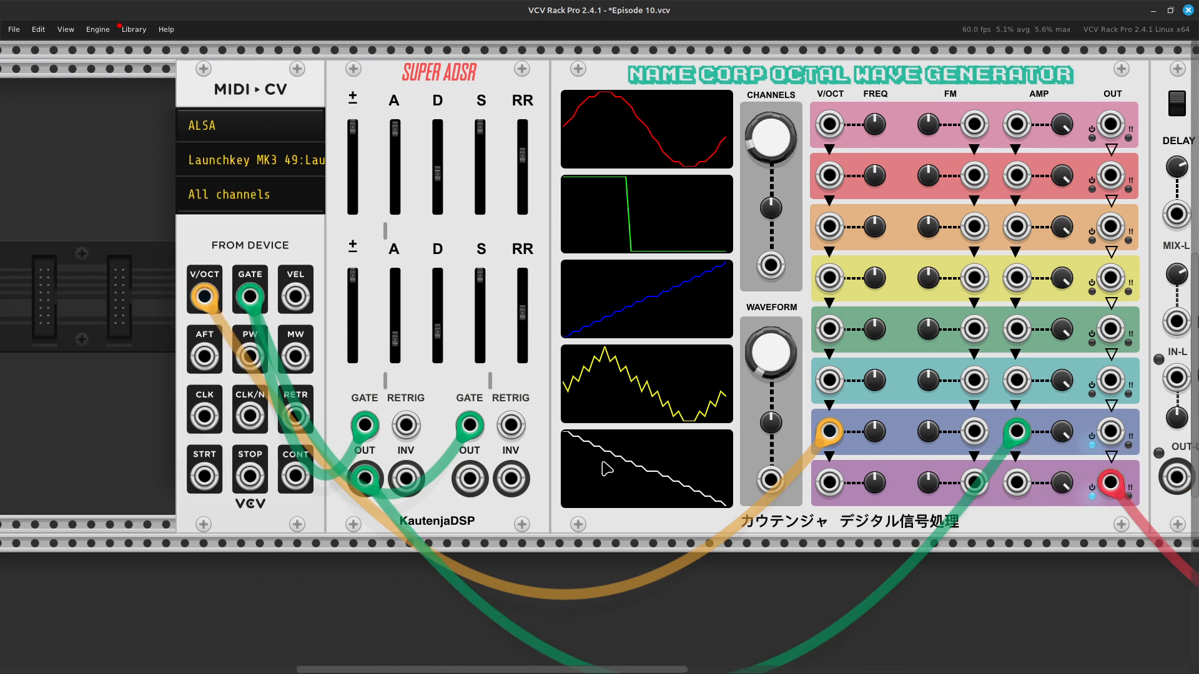
right_click(469, 485)
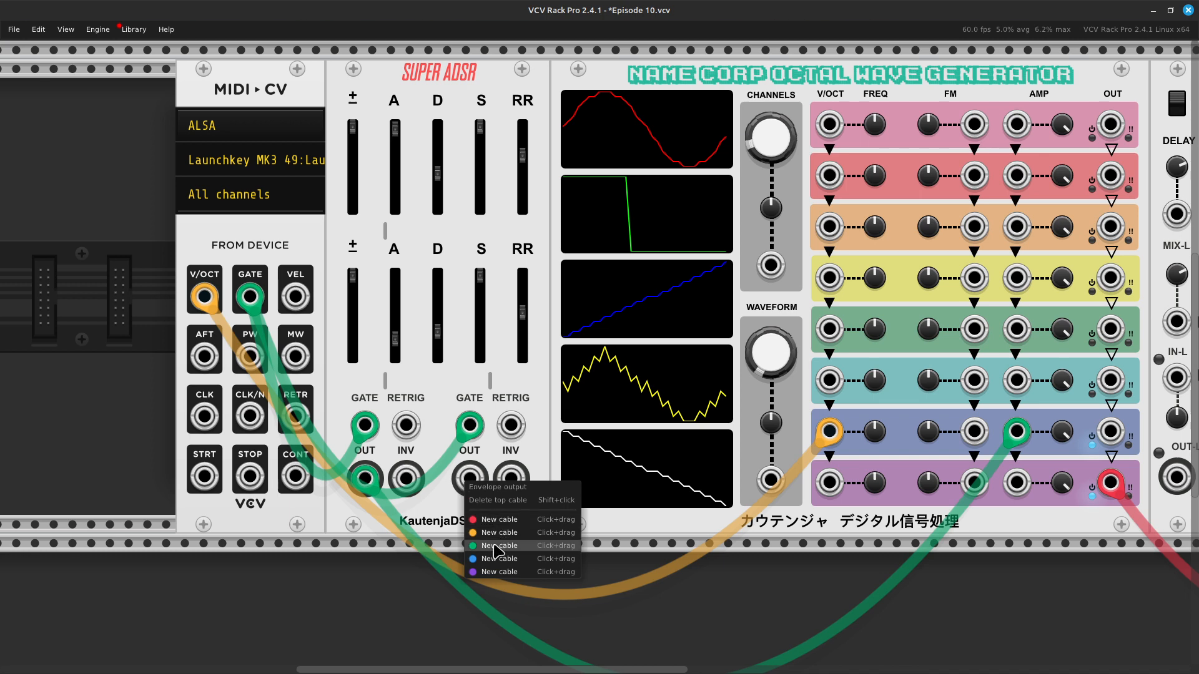
left_click_drag(496, 550, 667, 487)
scroll(575, 554, "right", 6)
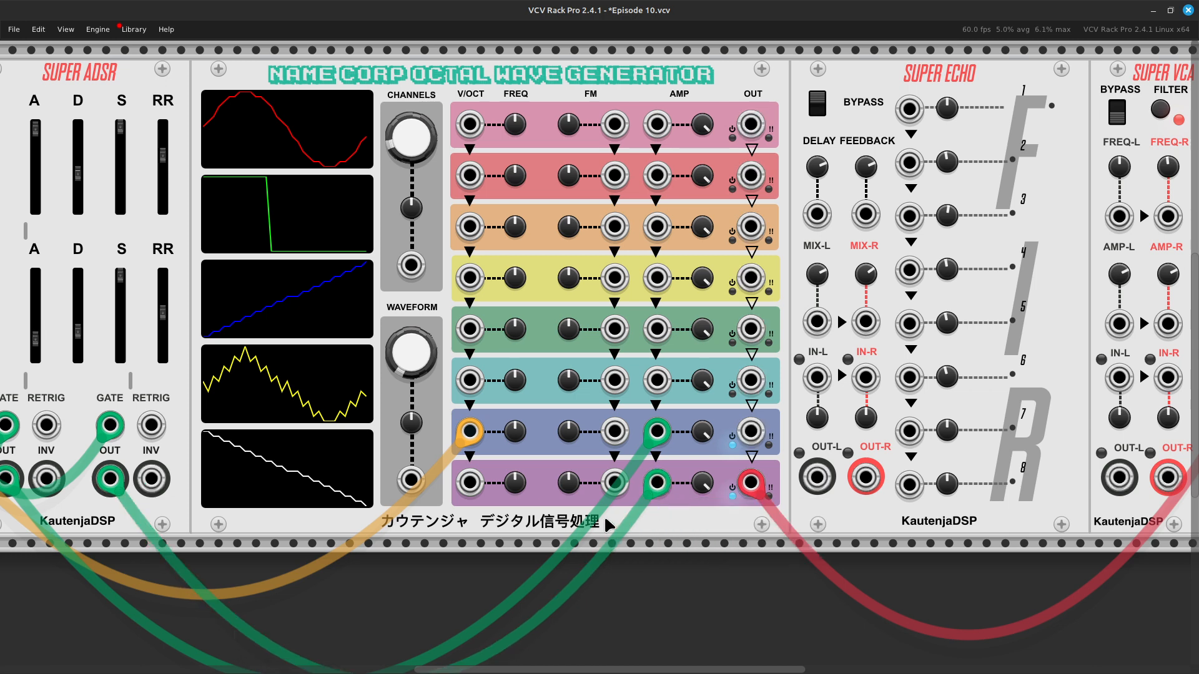
Step: Raise the Audio module's output level to about -1.17 dB
scroll(605, 516, "left", 14)
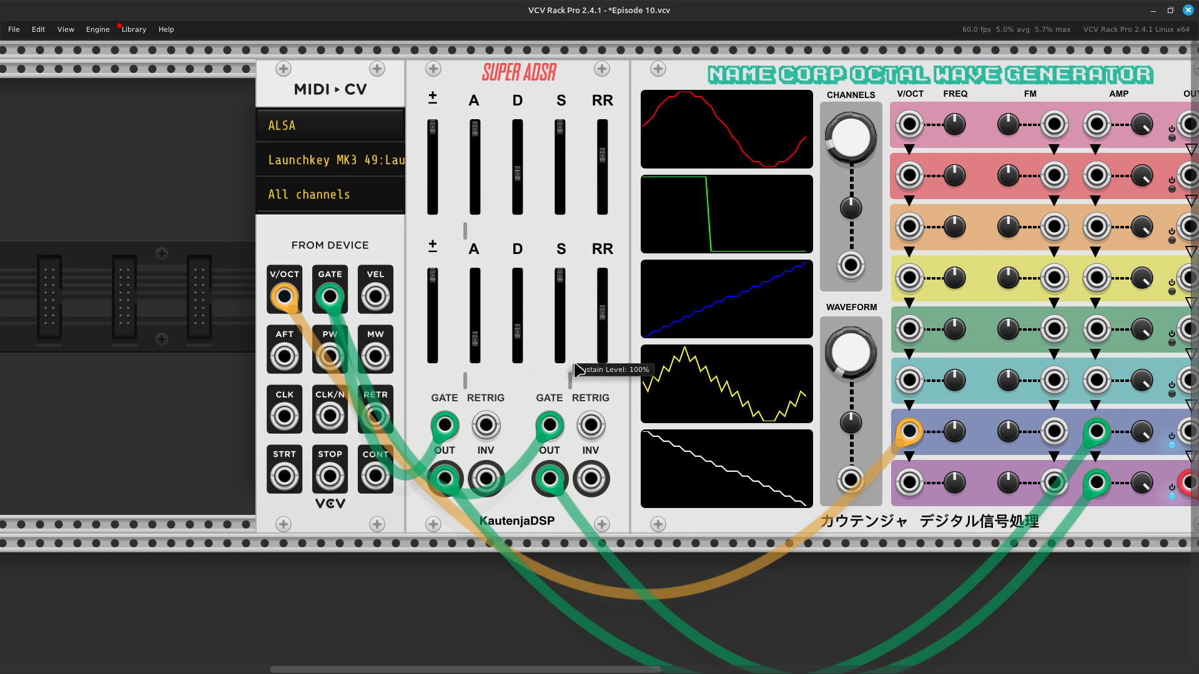
scroll(893, 376, "right", 10)
scroll(1029, 397, "right", 3)
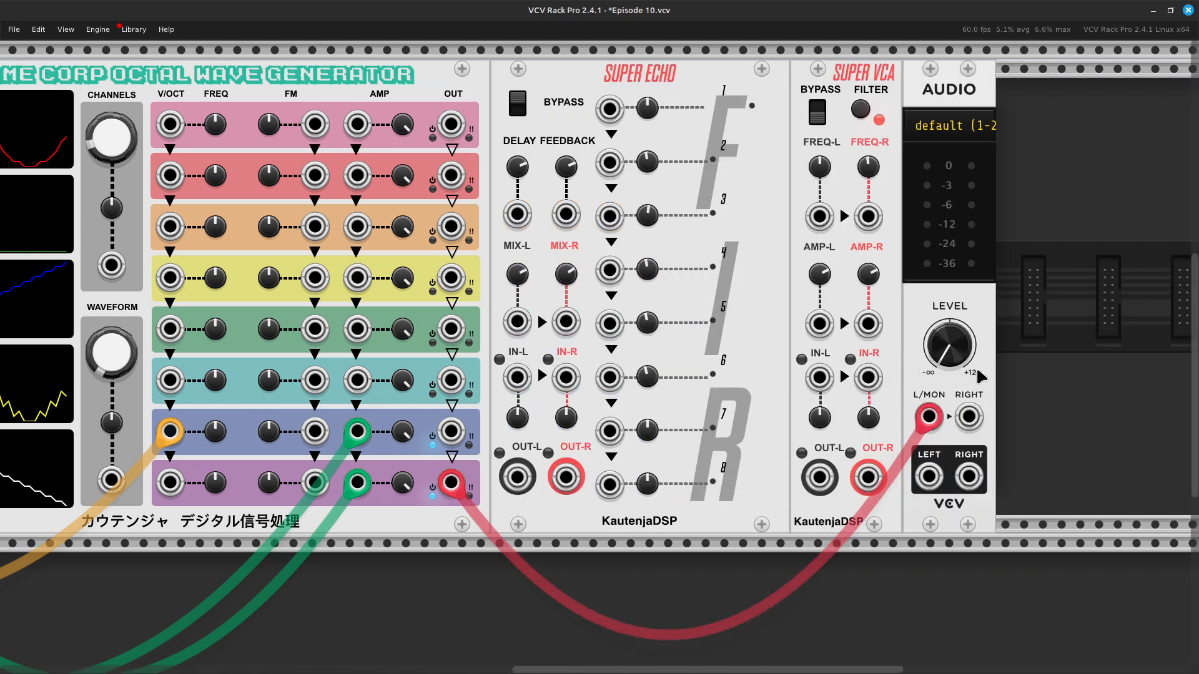
left_click_drag(949, 350, 949, 314)
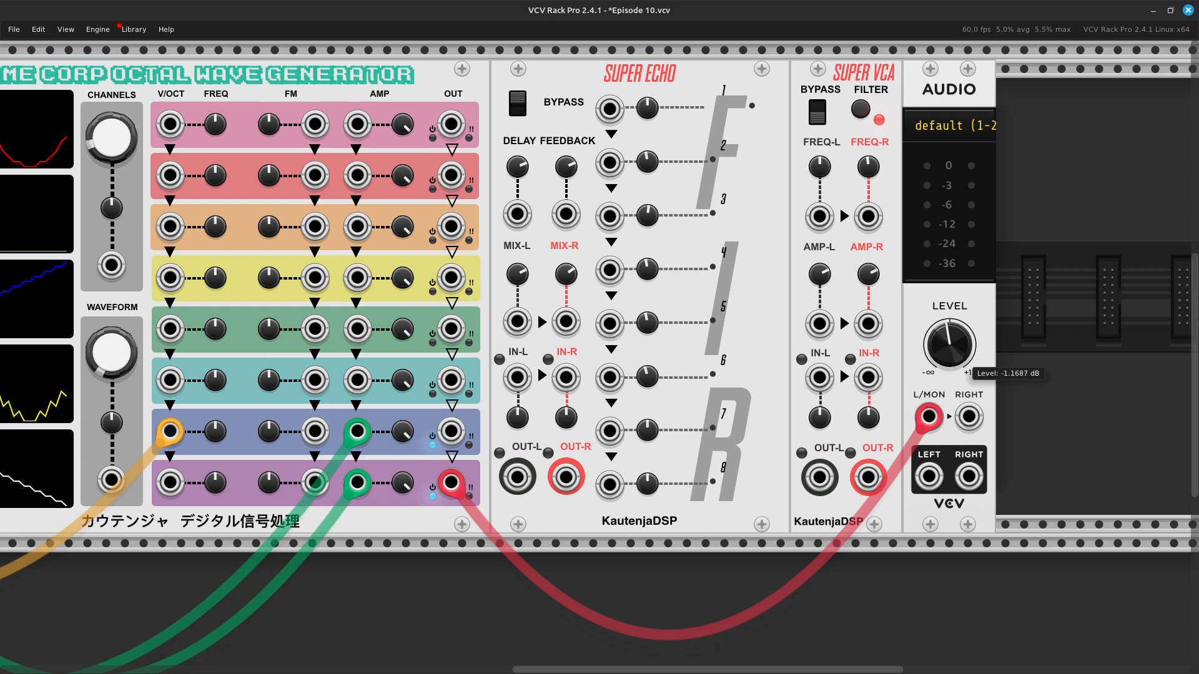
Step: Lower the first envelope's Attack to near its minimum and bring it back up to about two thirds of its range
scroll(665, 394, "left", 12)
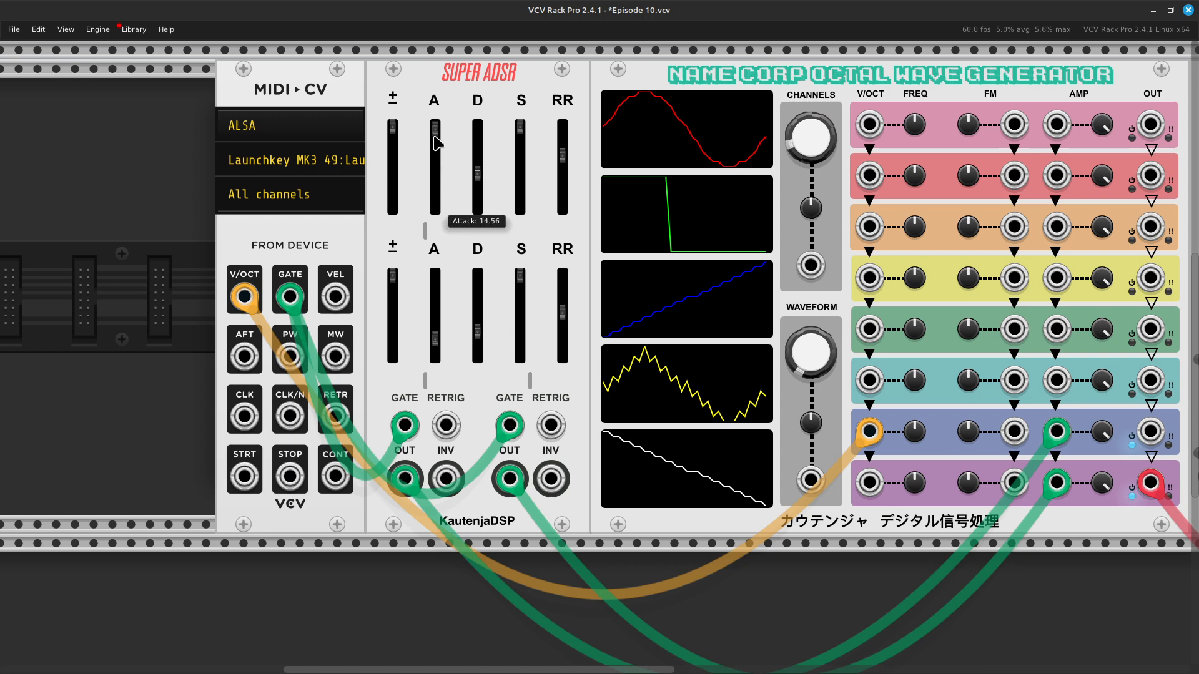
left_click_drag(435, 136, 435, 174)
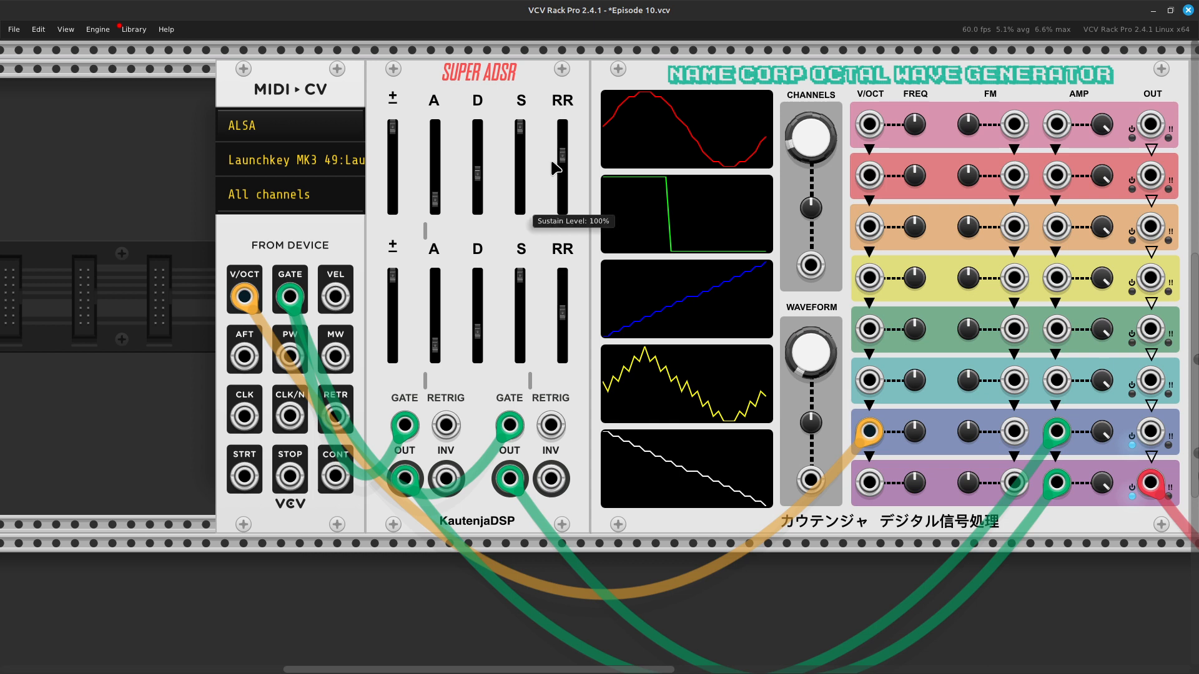
mouse_move(430, 323)
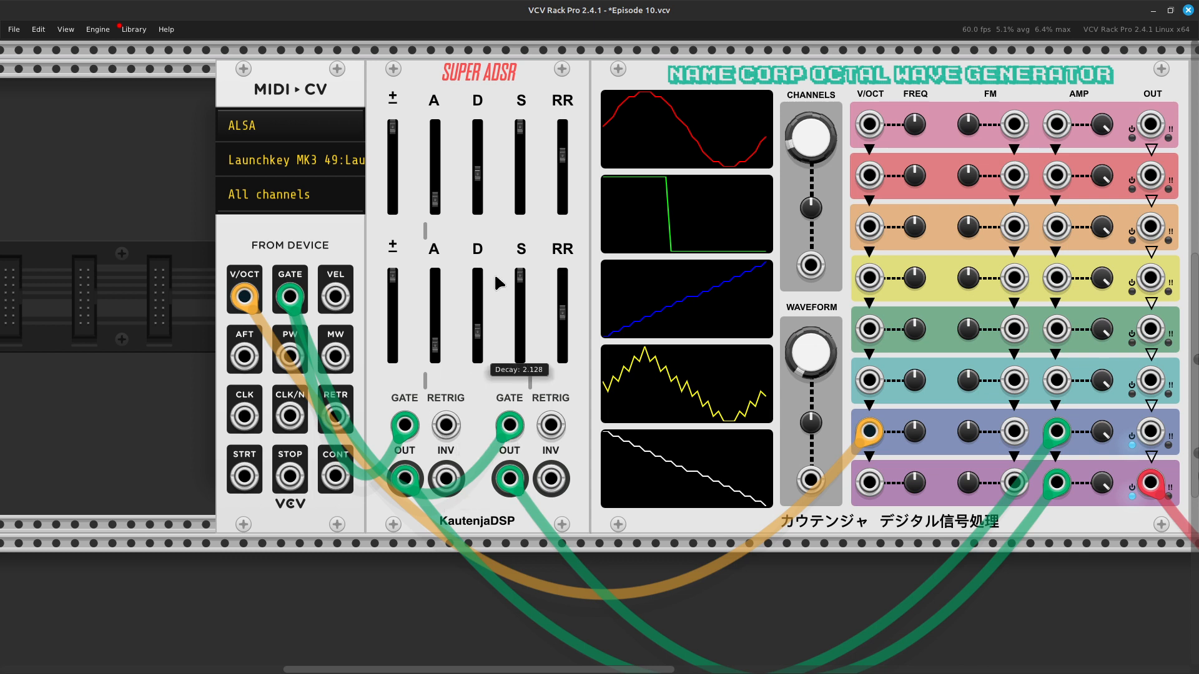
mouse_move(520, 314)
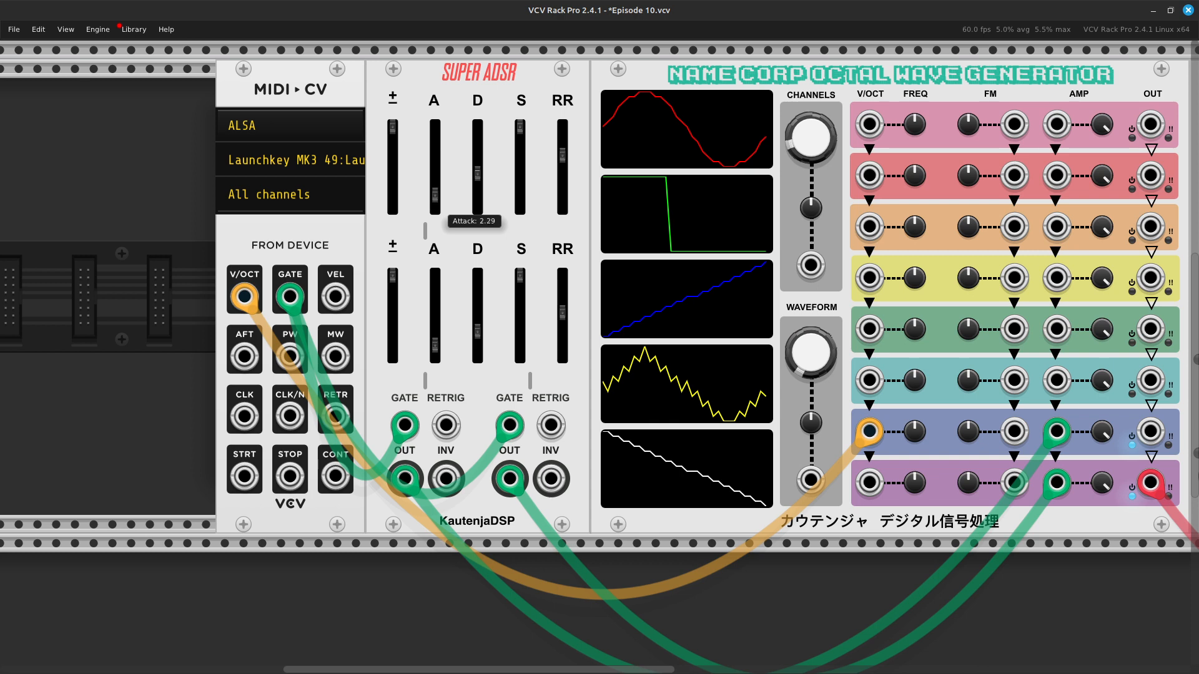
left_click_drag(434, 181, 435, 150)
mouse_move(435, 151)
left_mouse_down()
mouse_move(434, 166)
mouse_move(434, 153)
left_mouse_up()
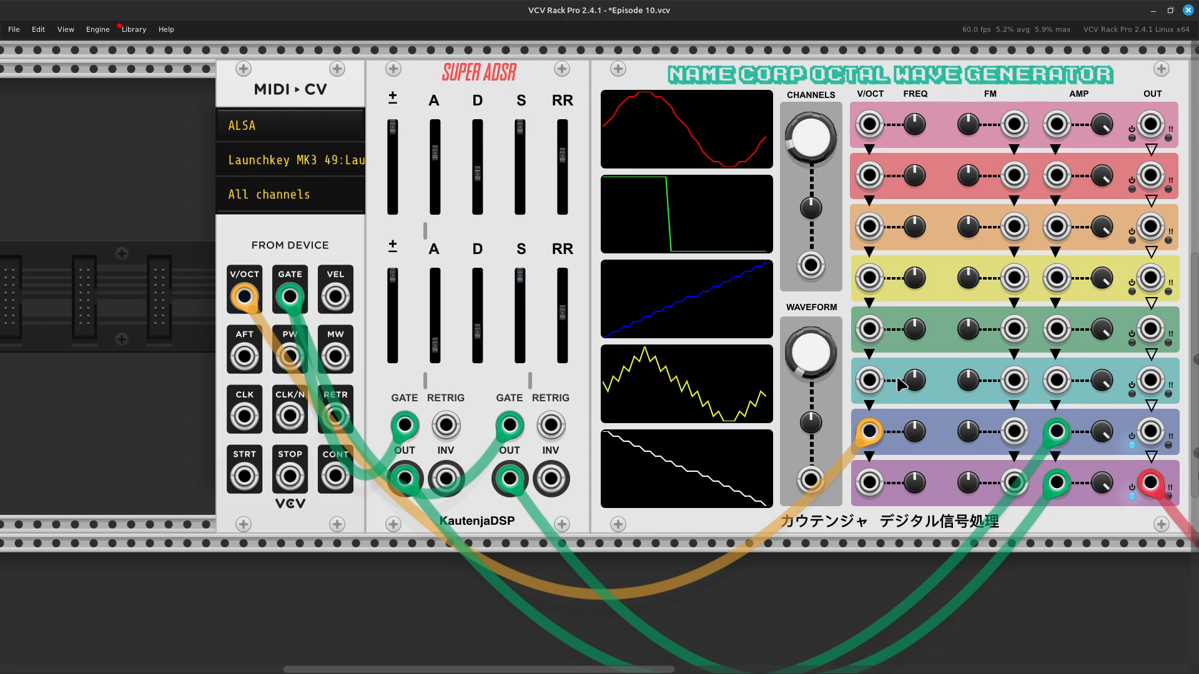
Step: Initialize the Voice 8 and Voice 7 frequencies to their default values
mouse_move(861, 436)
left_click_drag(861, 437, 584, 547)
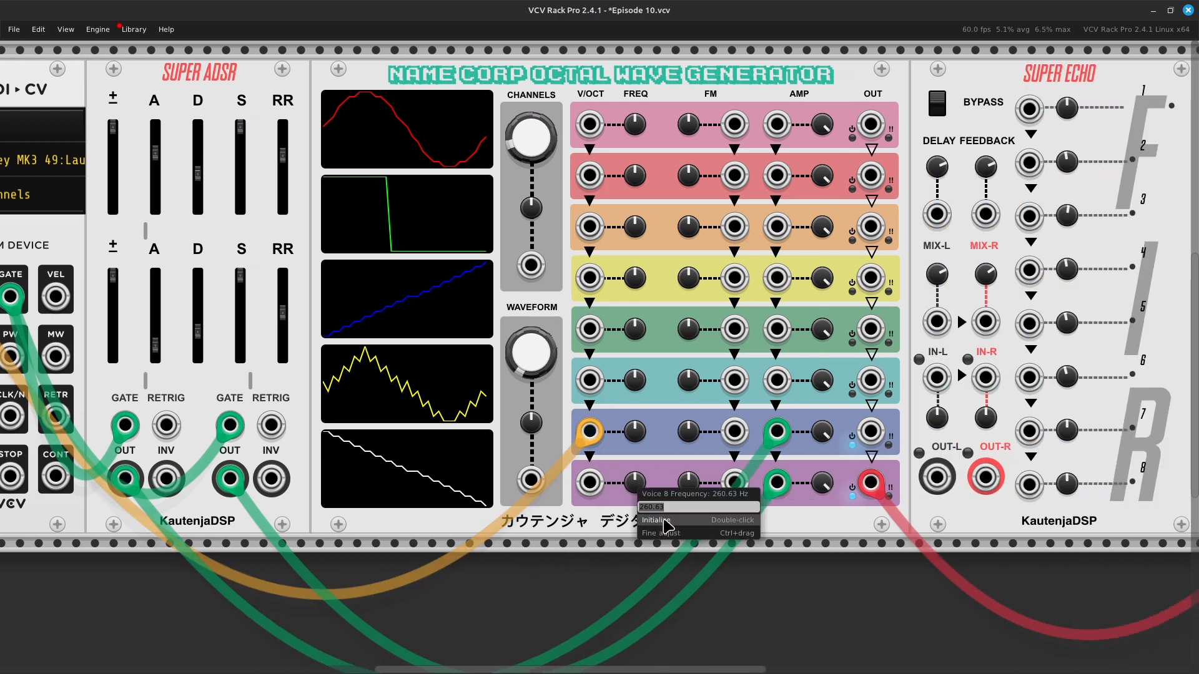
right_click(636, 430)
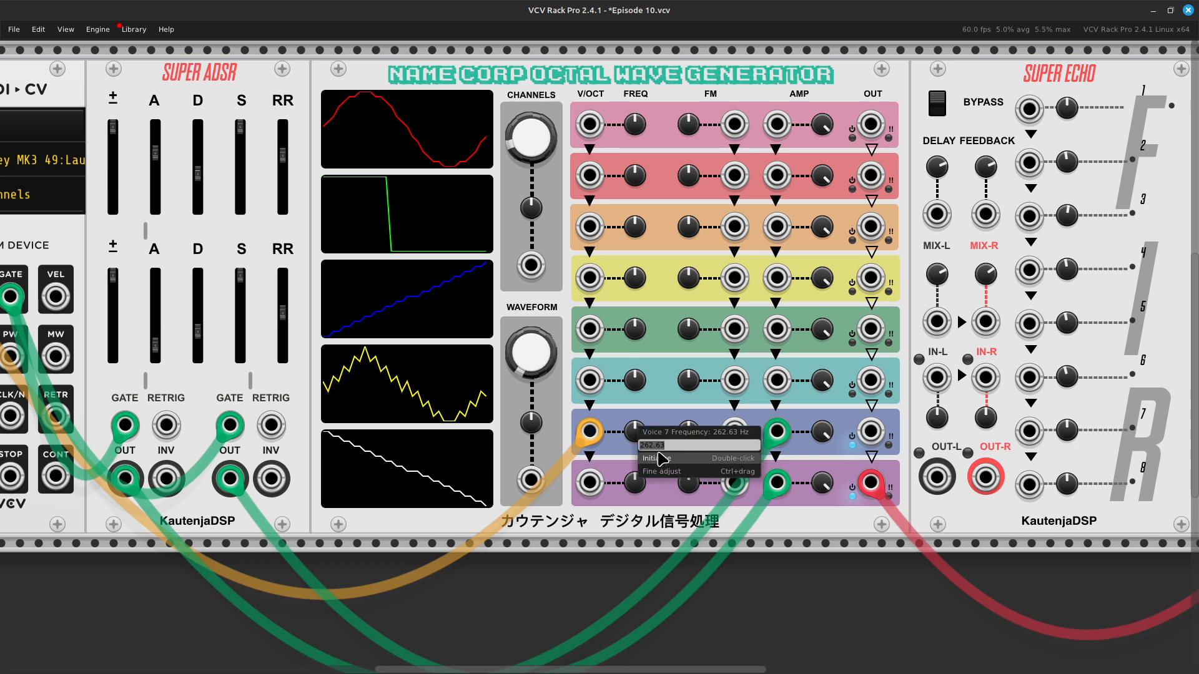
left_click(660, 460)
Step: Enter a higher frequency value for Voice 7, above its default
right_click(632, 433)
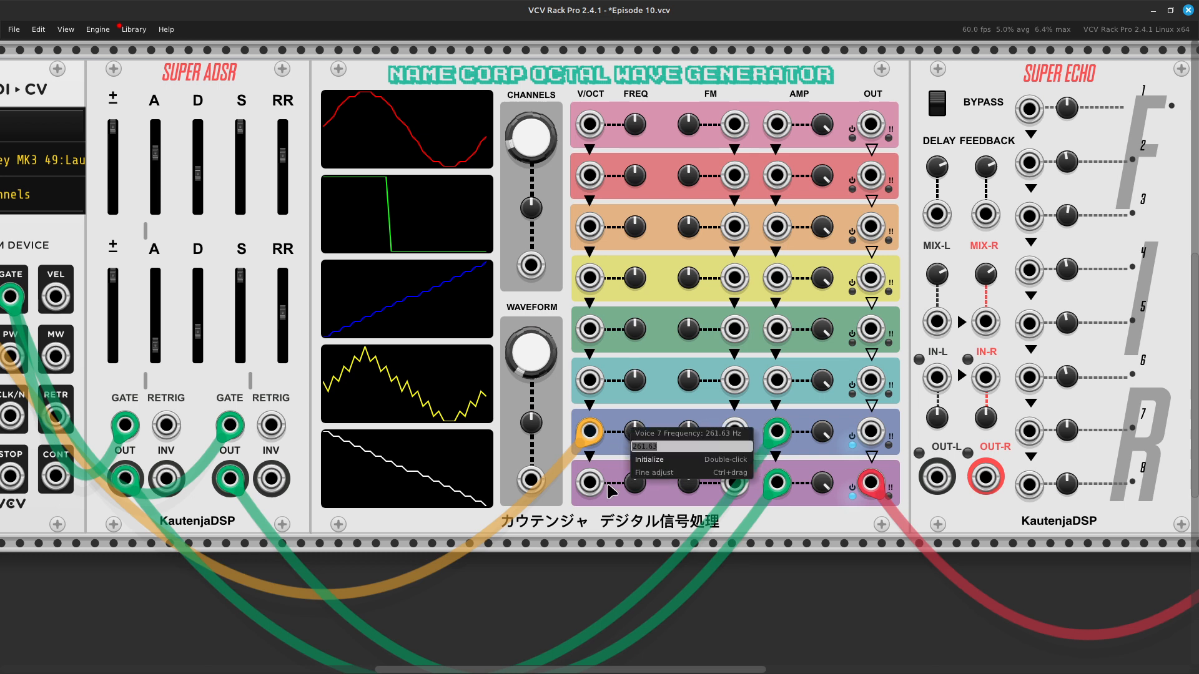
key("Right")
key("Return")
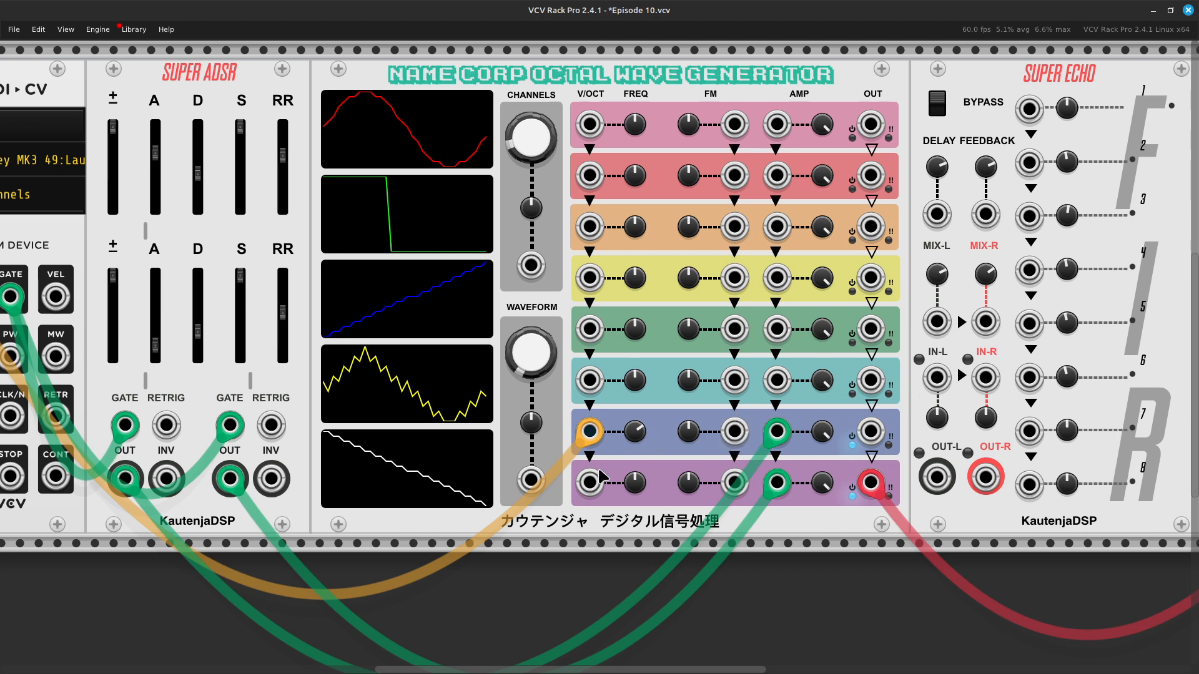
Step: Raise the first envelope's Attack to near its maximum and lower the second envelope's Sustain to near its minimum
scroll(600, 444, "left", 4)
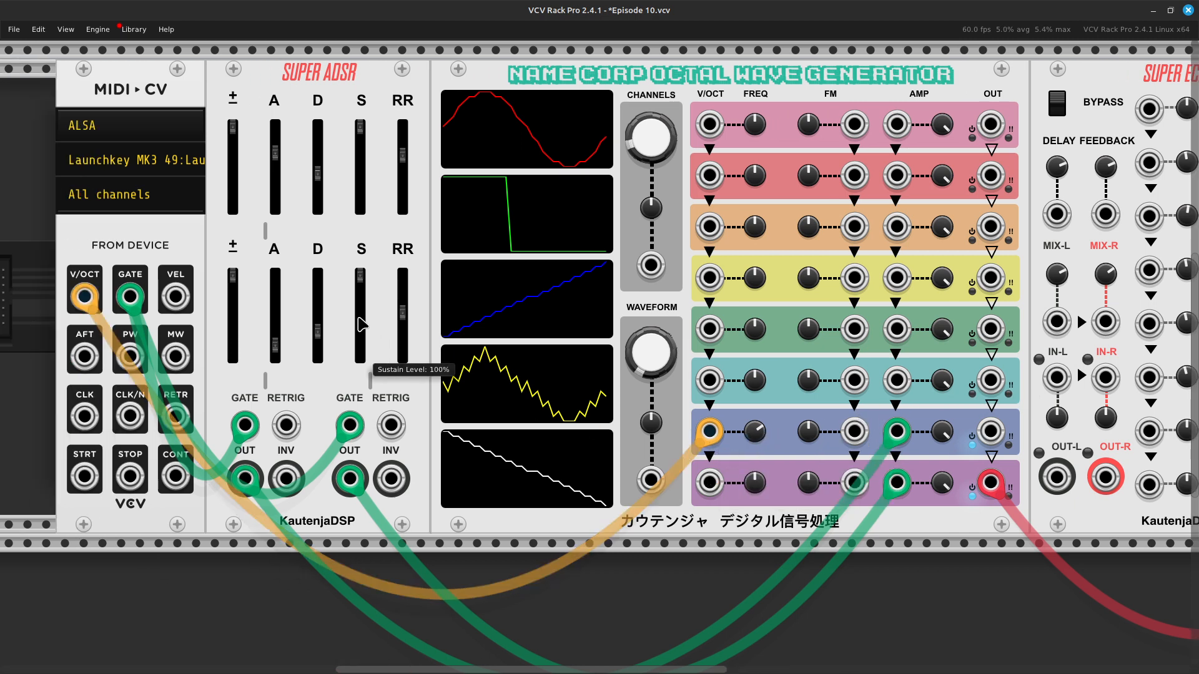
left_click_drag(275, 153, 275, 128)
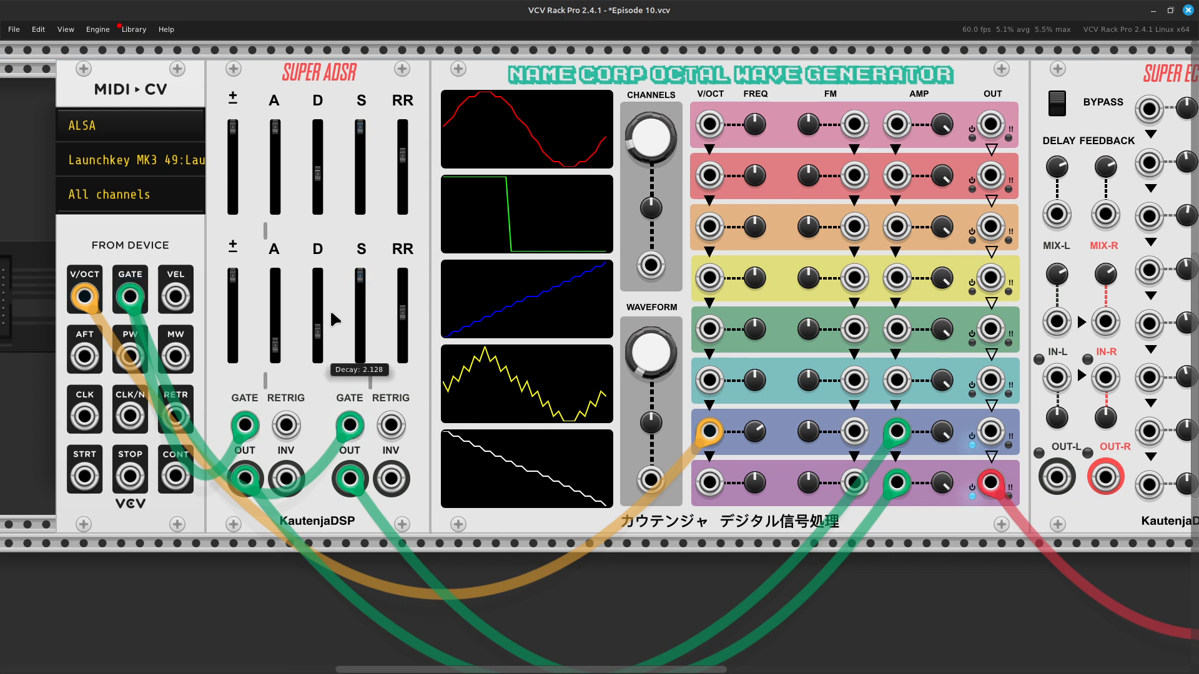
mouse_move(361, 289)
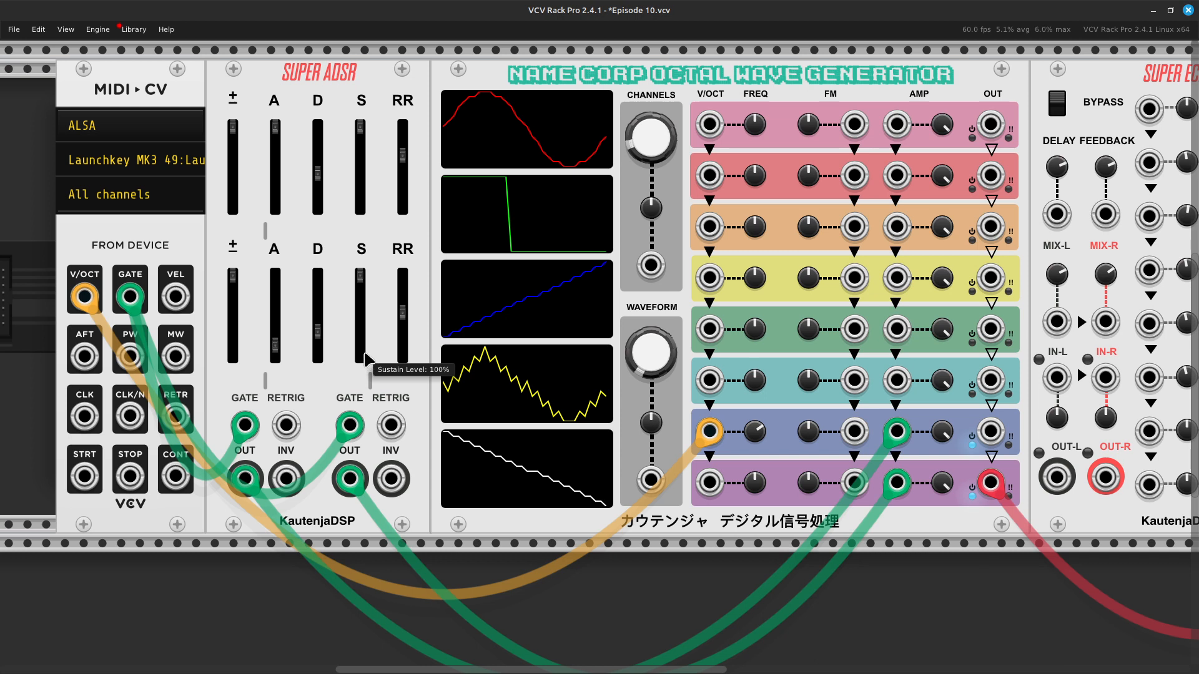
mouse_move(362, 156)
left_click_drag(360, 275, 359, 338)
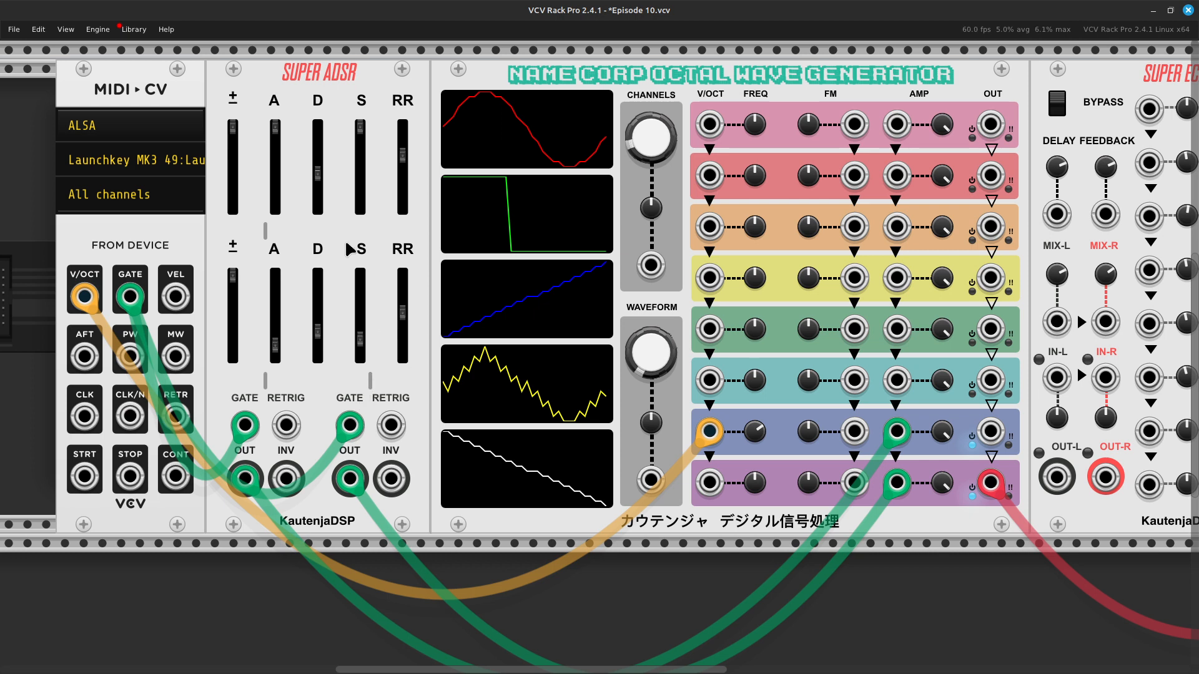
Step: Move the MIDI-CV and Super ADSR modules away from the Octal Wave Generator, side by side, to open a gap in the rack
scroll(377, 43, "left", 5)
left_click_drag(473, 70, 257, 87)
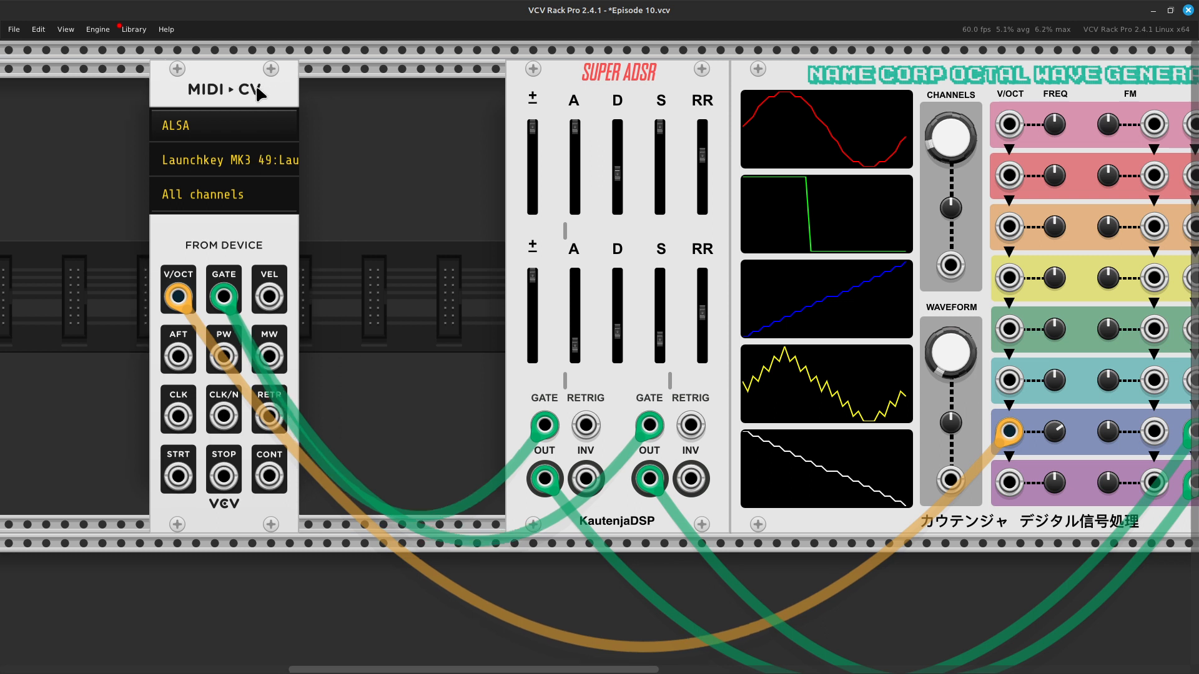
left_click_drag(594, 72, 382, 97)
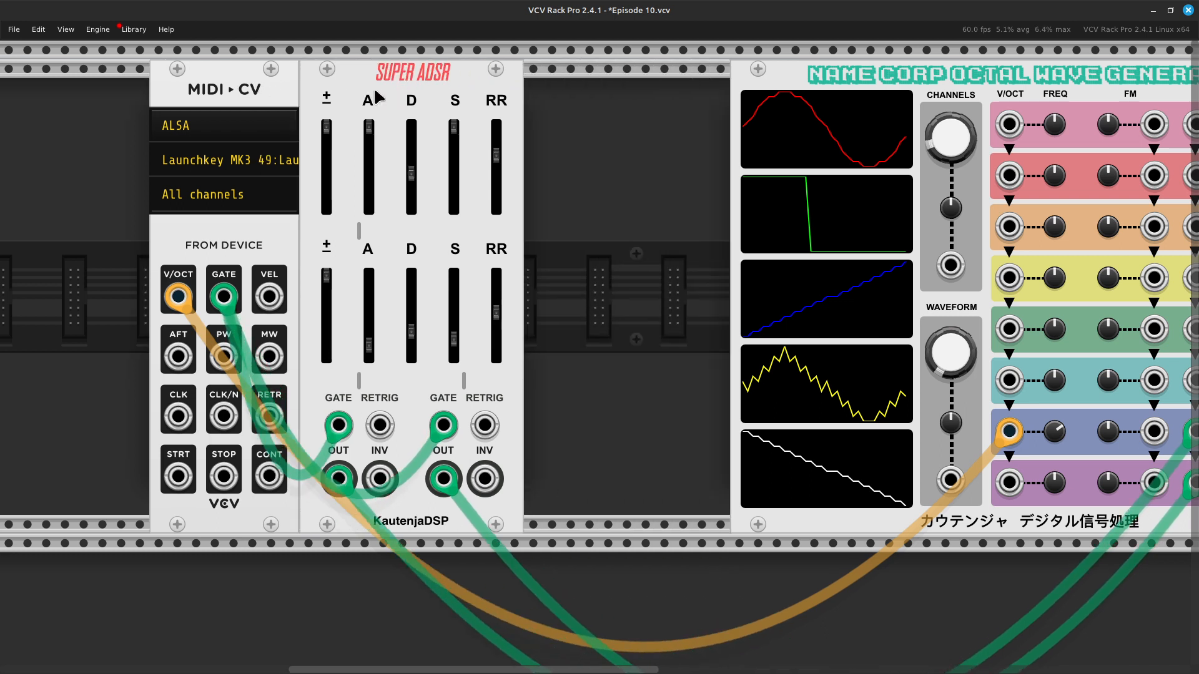
Step: Open the module browser from the rack gap, search it for "sle" and clear the search
right_click(620, 348)
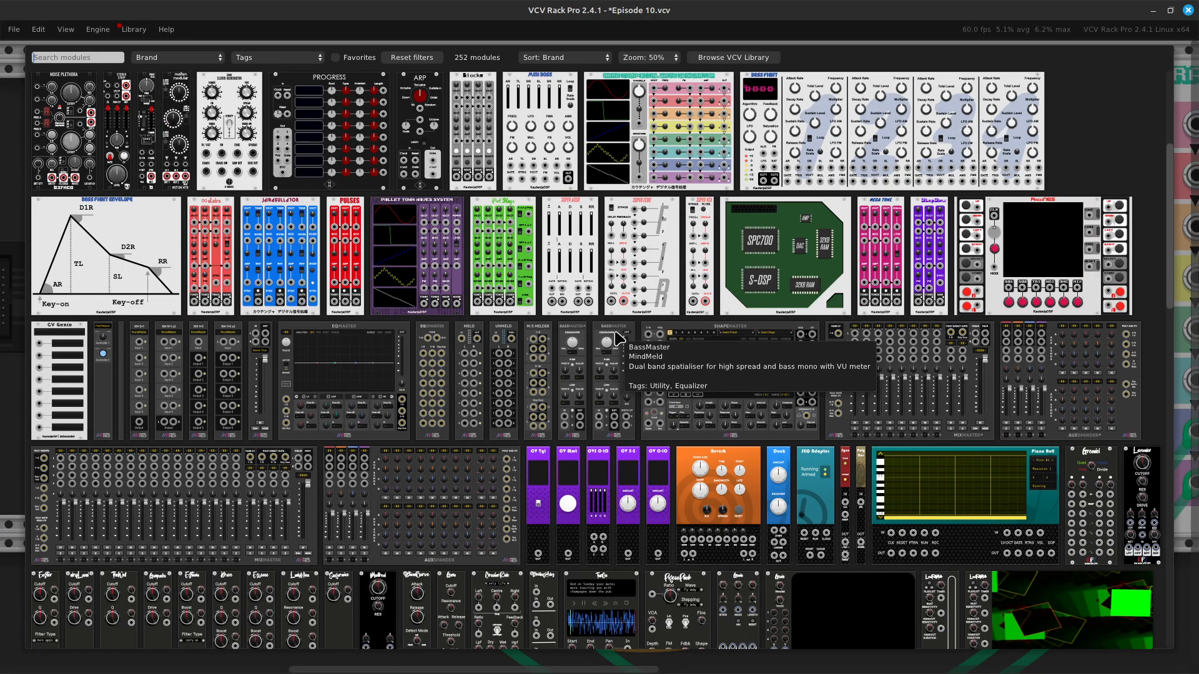
scroll(618, 338, "up", 5)
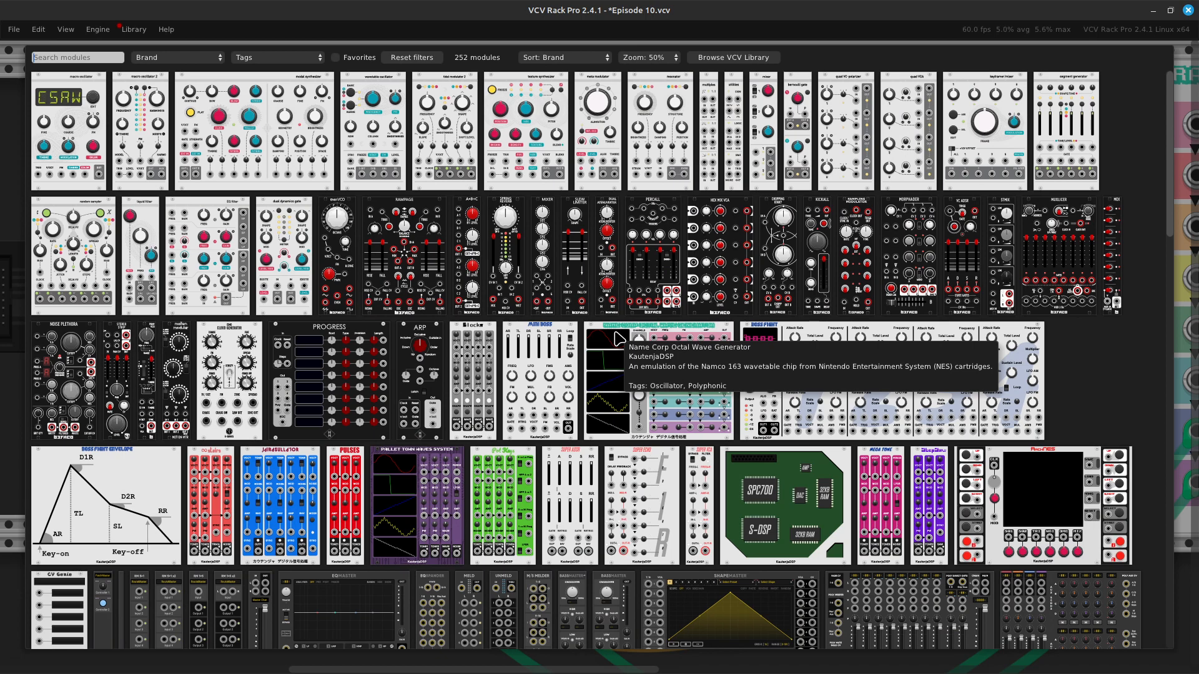
type("sle")
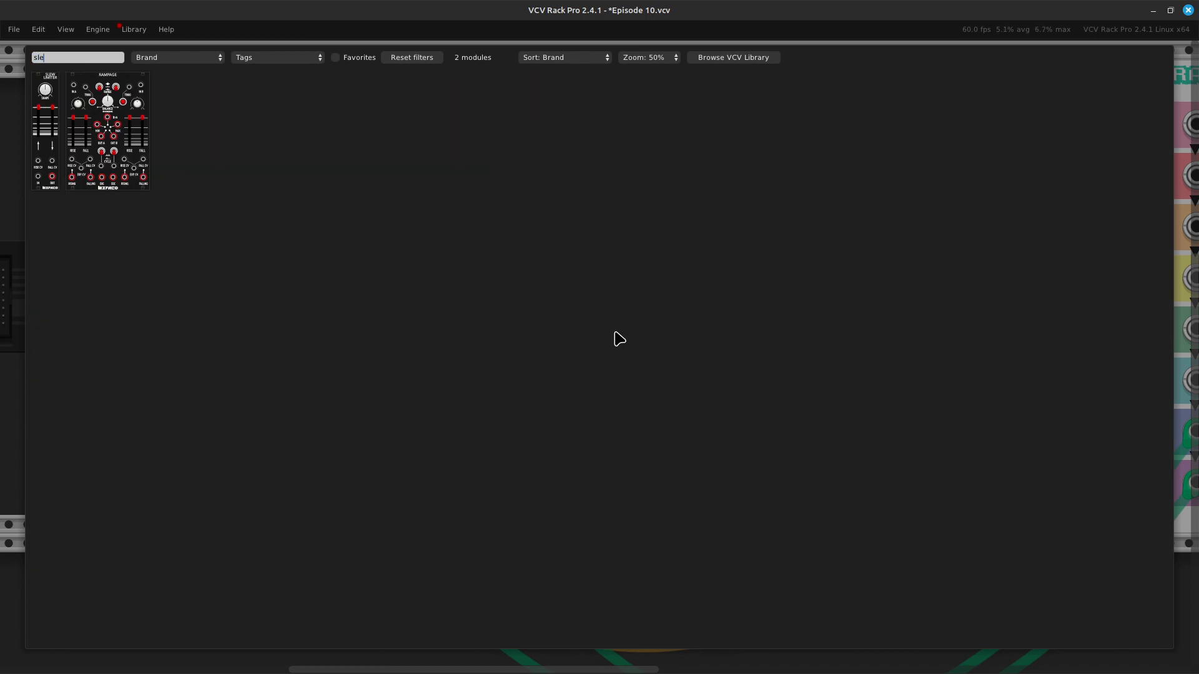
key("BackSpace")
key("BackSpace")
key("BackSpace")
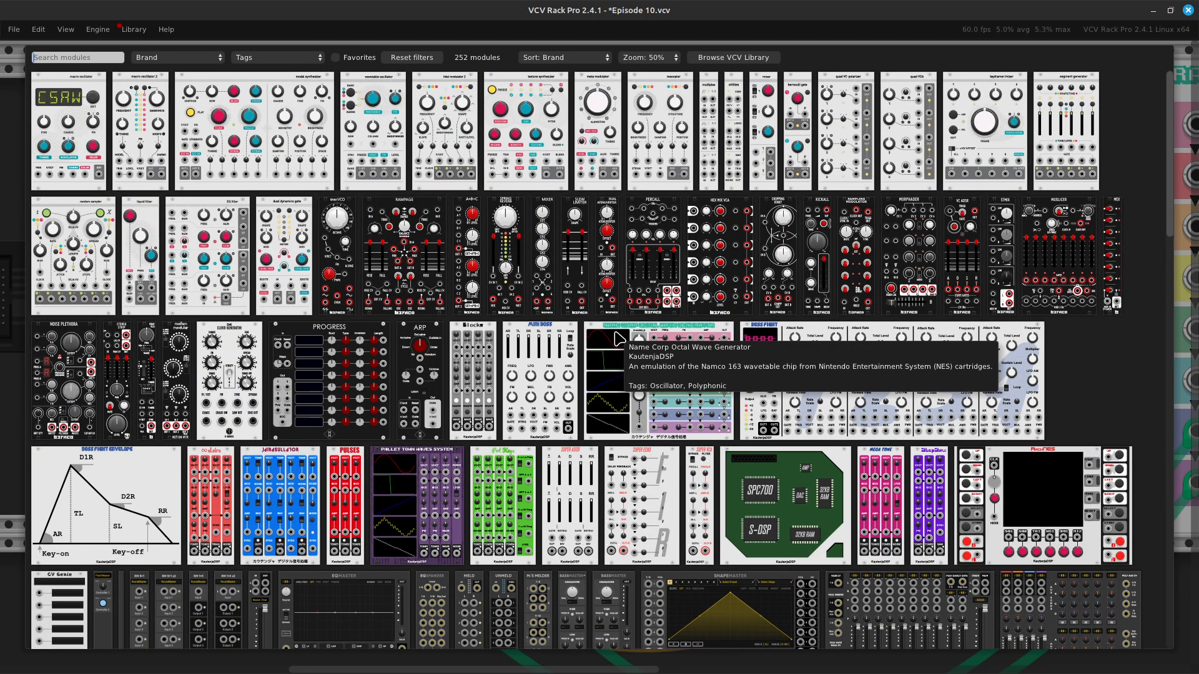
Step: Search the modules for "proc" and add two VCV Process modules side by side, directly next to the Super ADSR
type("proc")
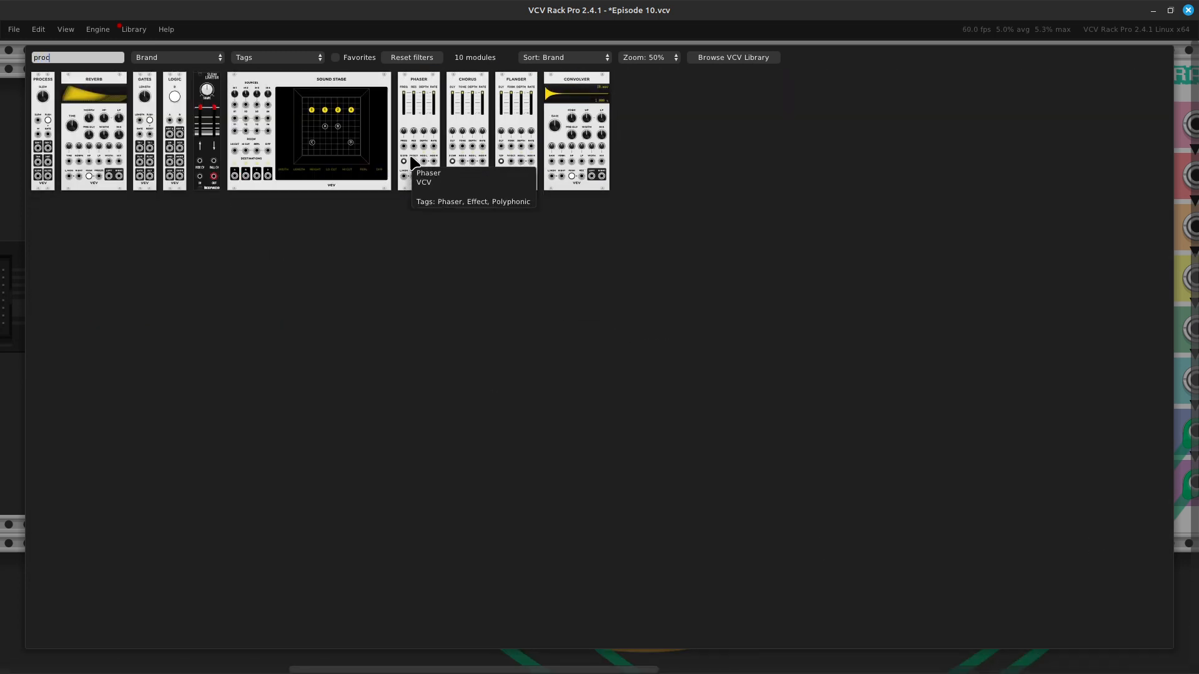
left_click(54, 170)
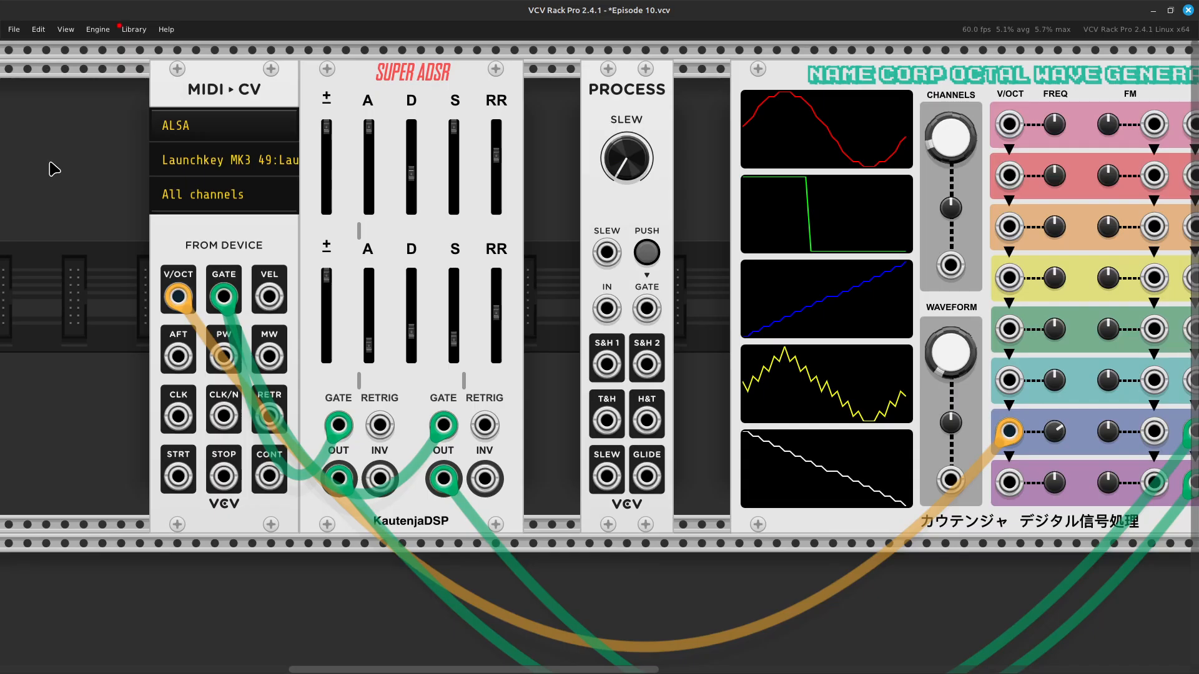
left_click_drag(637, 111, 517, 121)
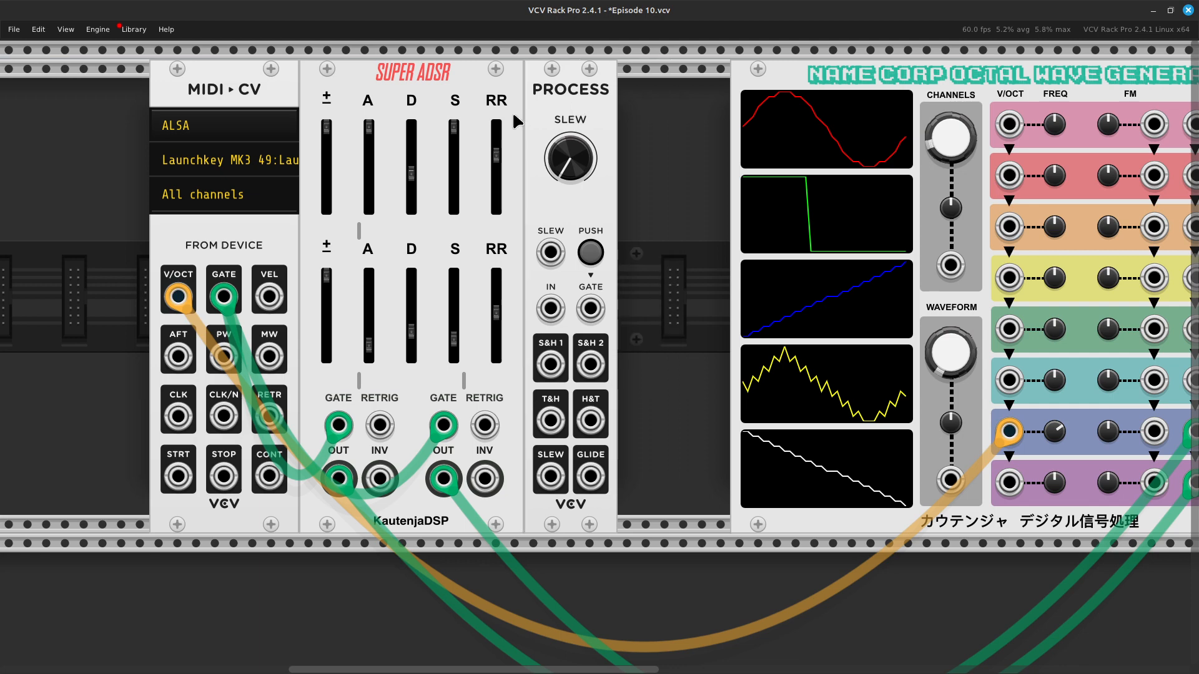
right_click(675, 317)
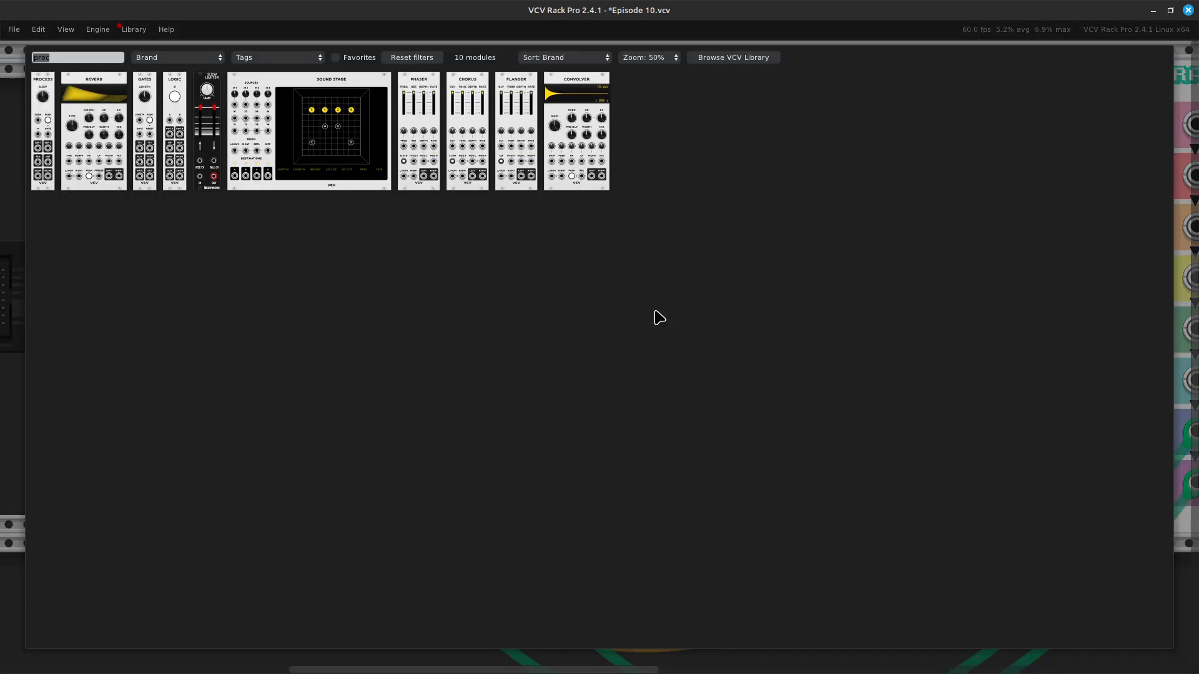
left_click(41, 185)
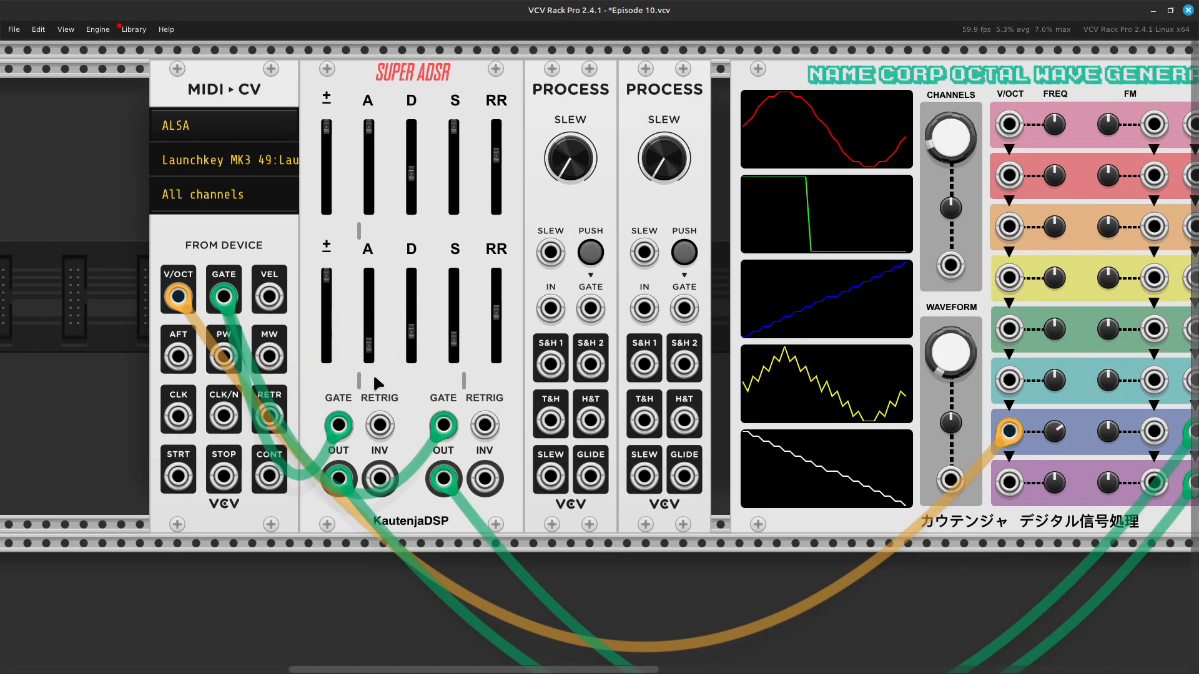
Step: Lower the Audio module's output level to its minimum, -∞ dB
scroll(373, 372, "right", 15)
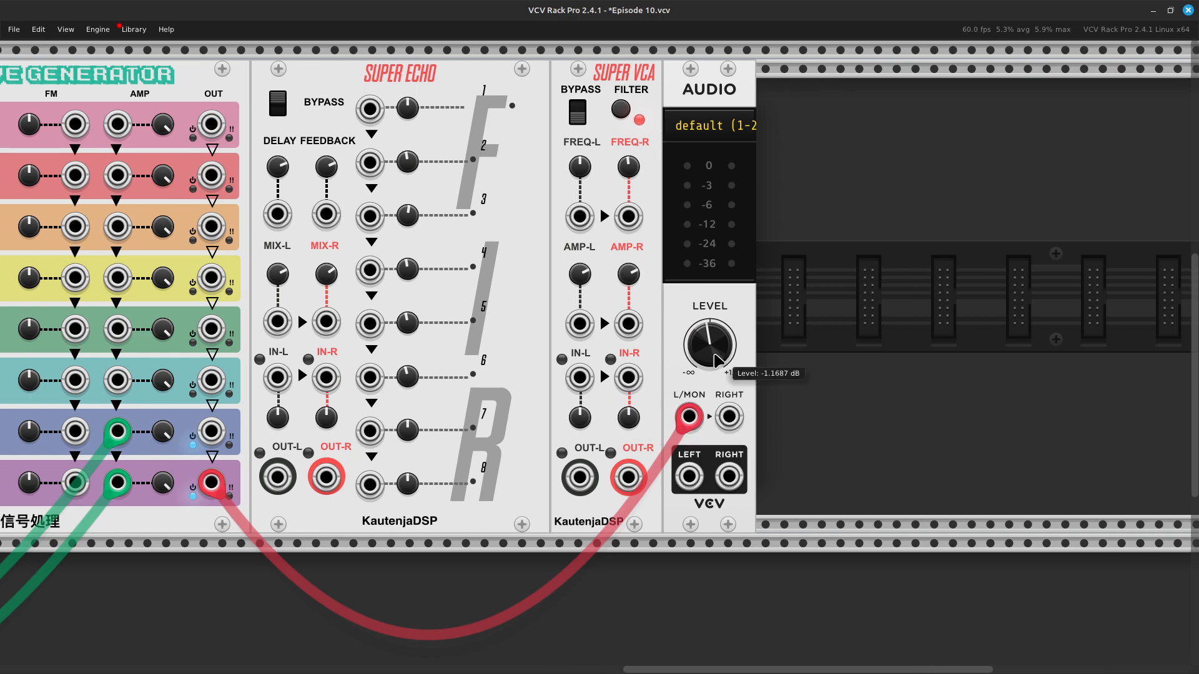
left_click_drag(711, 343, 712, 637)
scroll(712, 343, "left", 3)
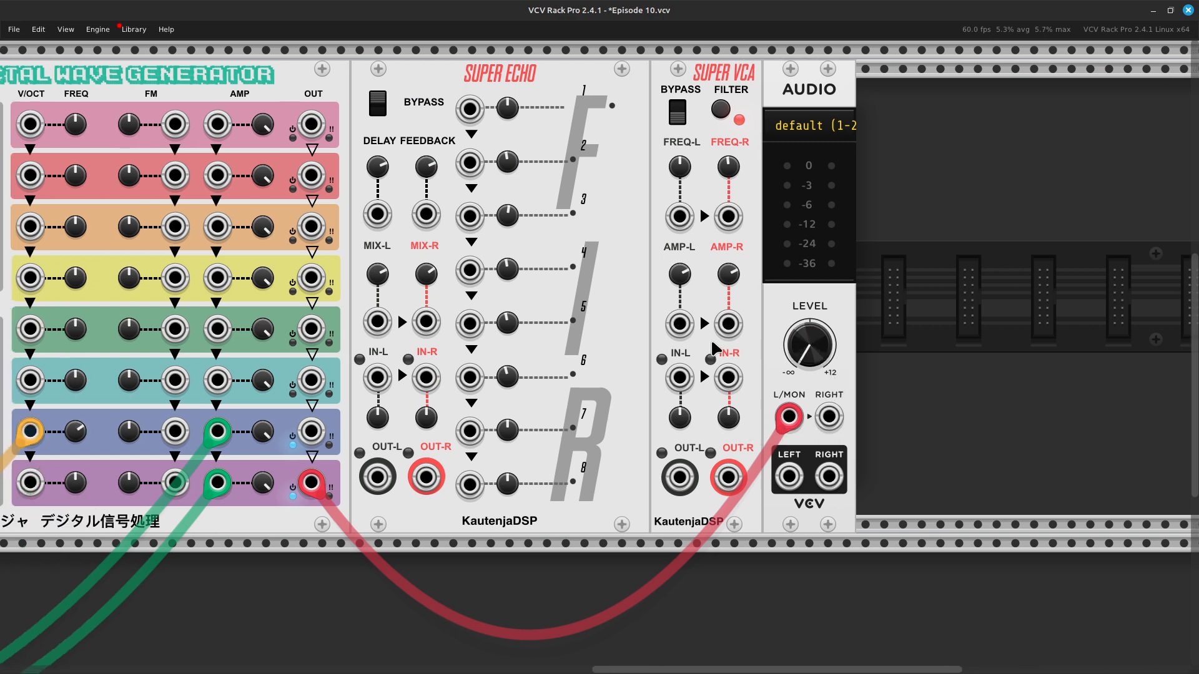
Step: Move the Super ADSR output cables from the voice 7 and voice 8 AMP inputs to the first and second Process modules' IN jacks
scroll(715, 349, "left", 15)
scroll(542, 367, "right", 3)
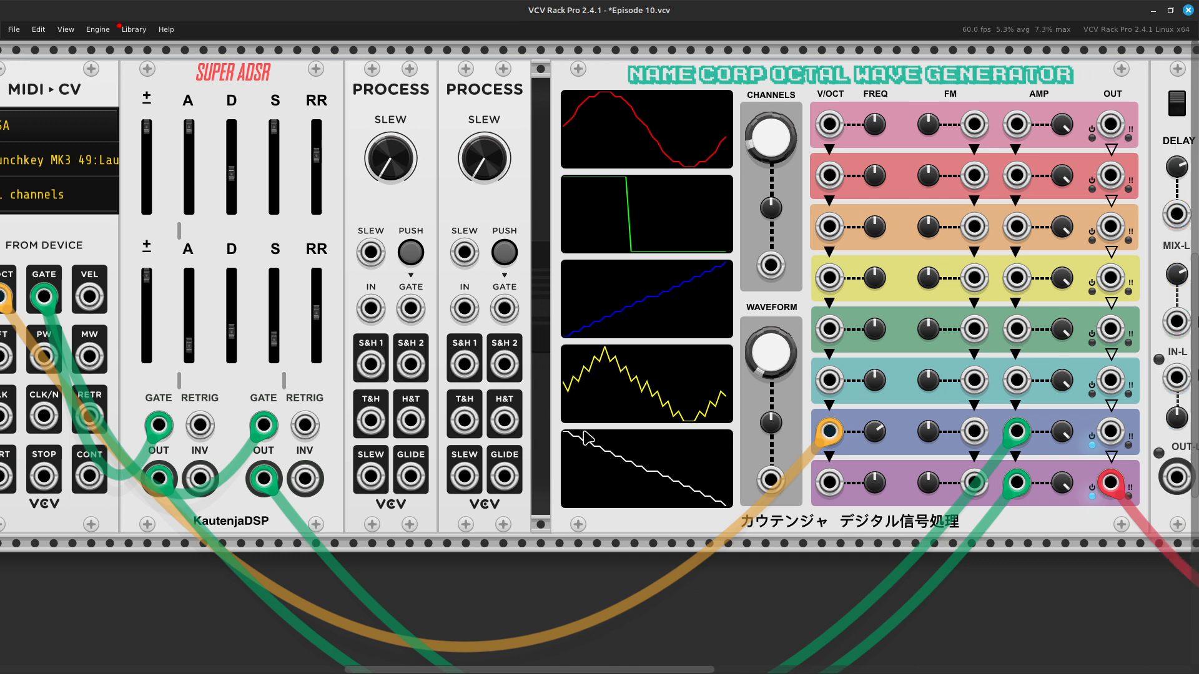
scroll(625, 474, "right", 5)
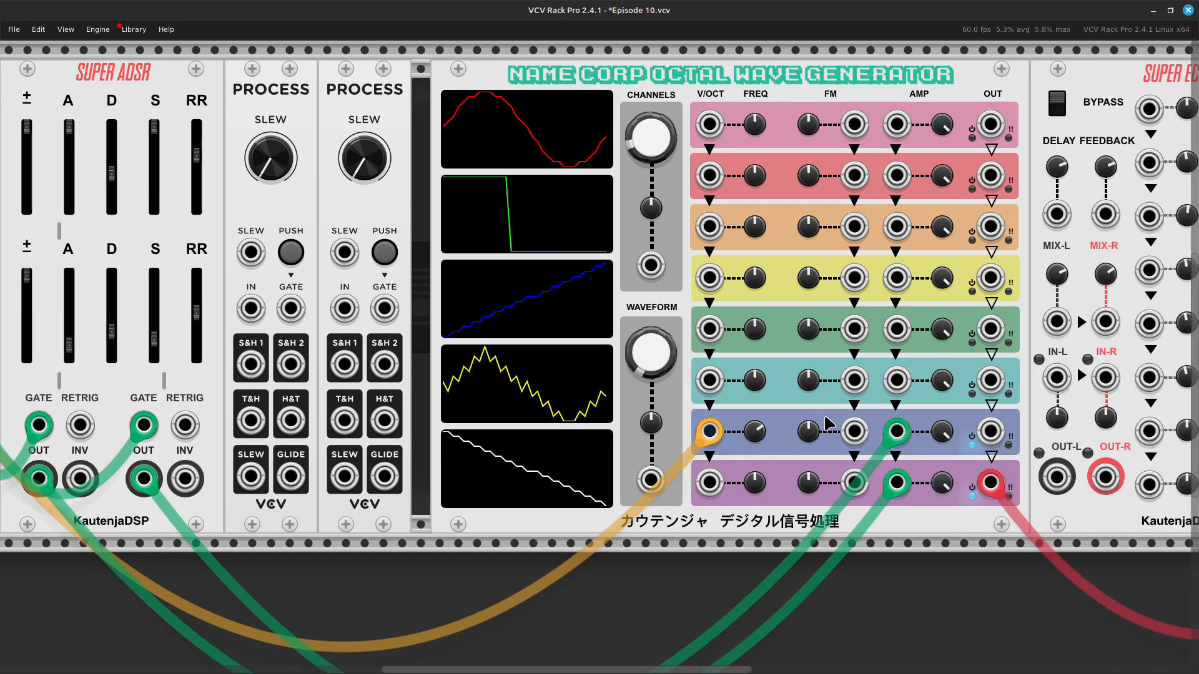
left_click_drag(899, 434, 450, 313)
key("Left")
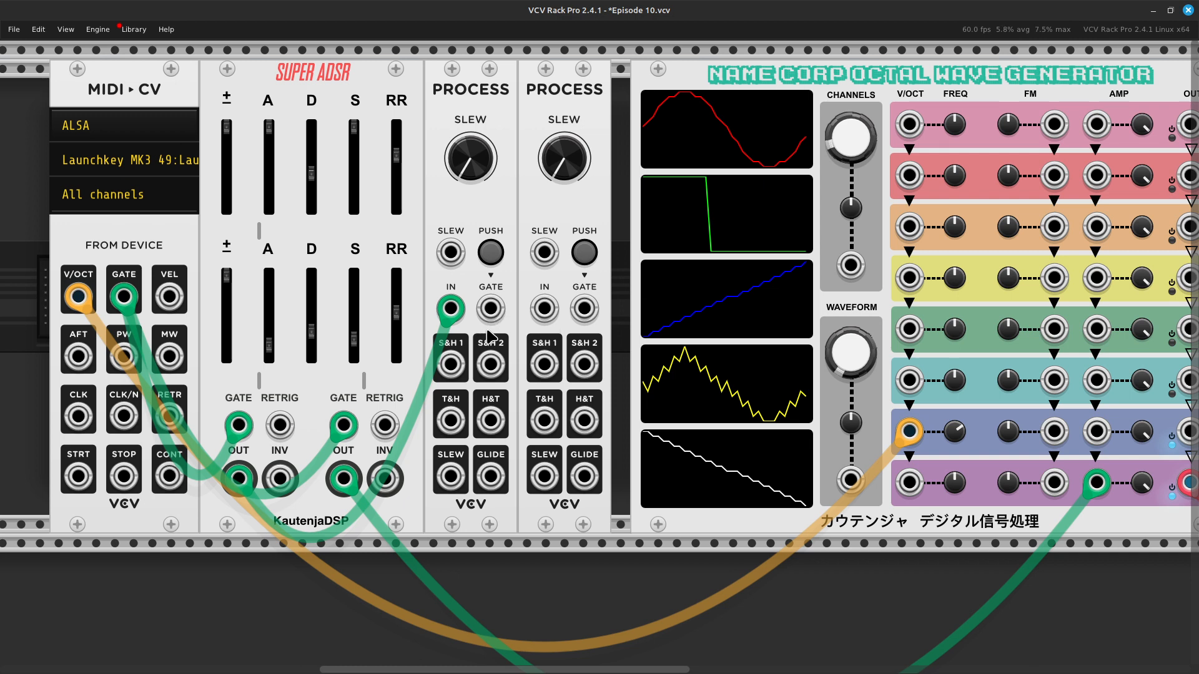
key("Right")
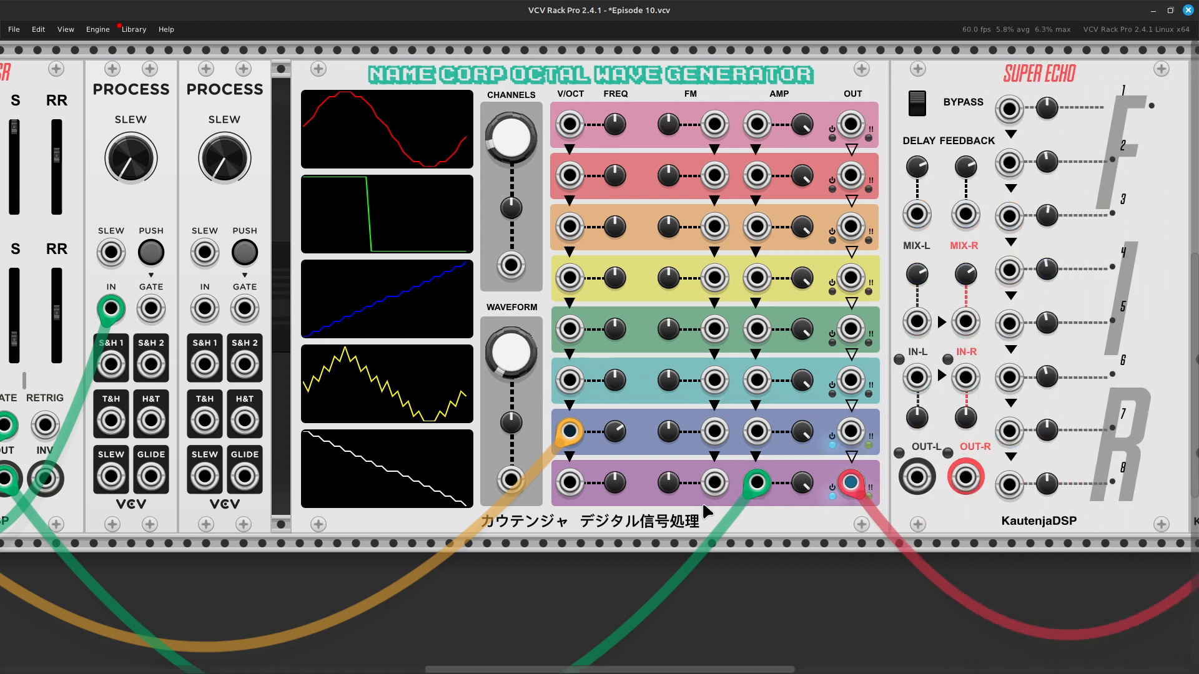
left_click_drag(757, 483, 564, 308)
key("Left")
key("Left")
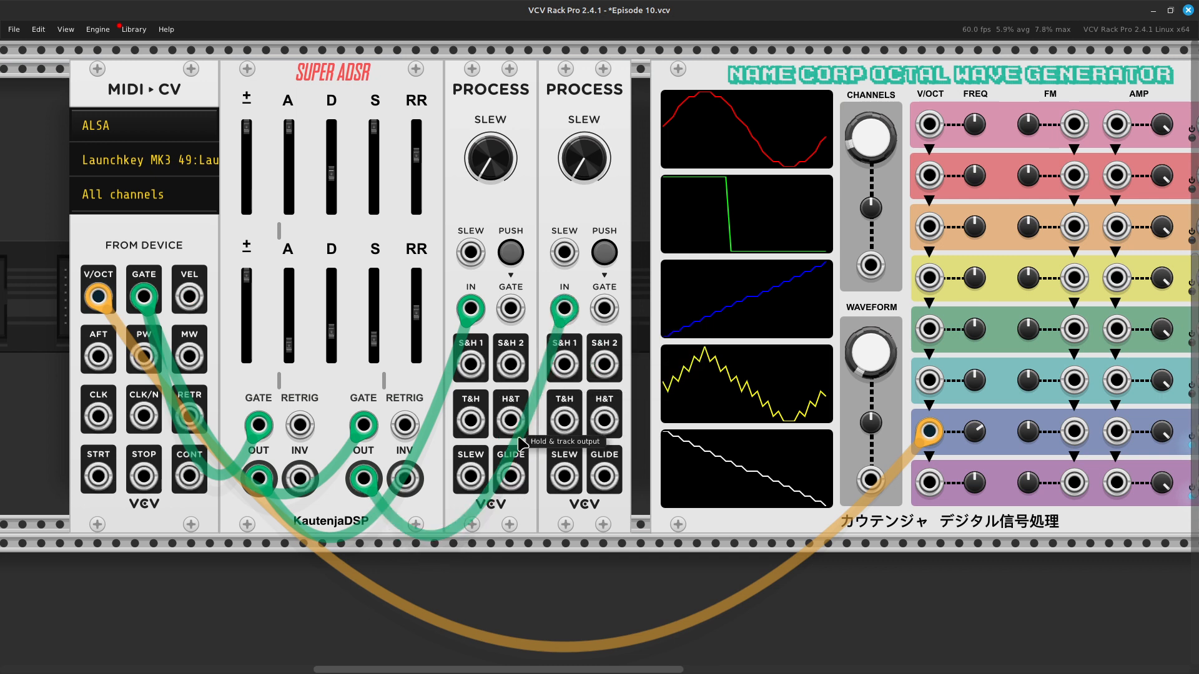
Step: Patch a green cable from the first Process module's SLEW output to the Octal Wave Generator's voice 7 AMP input
right_click(470, 477)
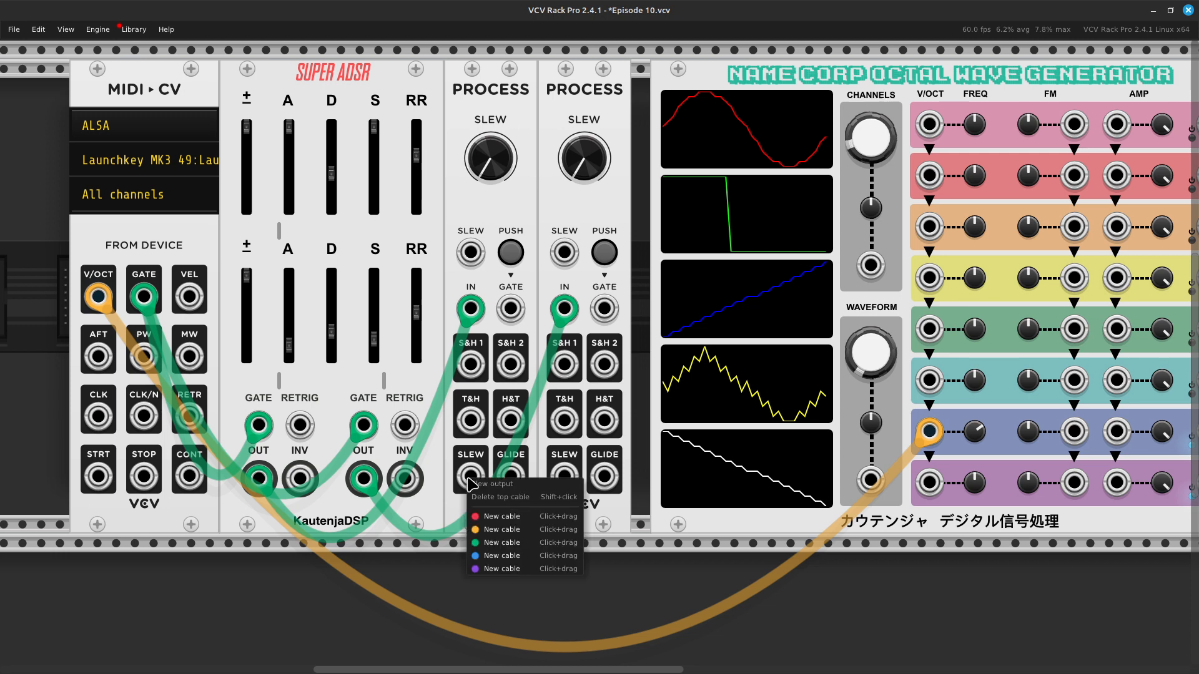
left_click_drag(508, 543, 597, 431)
scroll(643, 546, "right", 18)
scroll(640, 537, "right", 3)
Step: Patch a green cable from the second Process module's SLEW output to the Octal Wave Generator's voice 8 AMP input
scroll(599, 528, "left", 6)
scroll(490, 484, "left", 7)
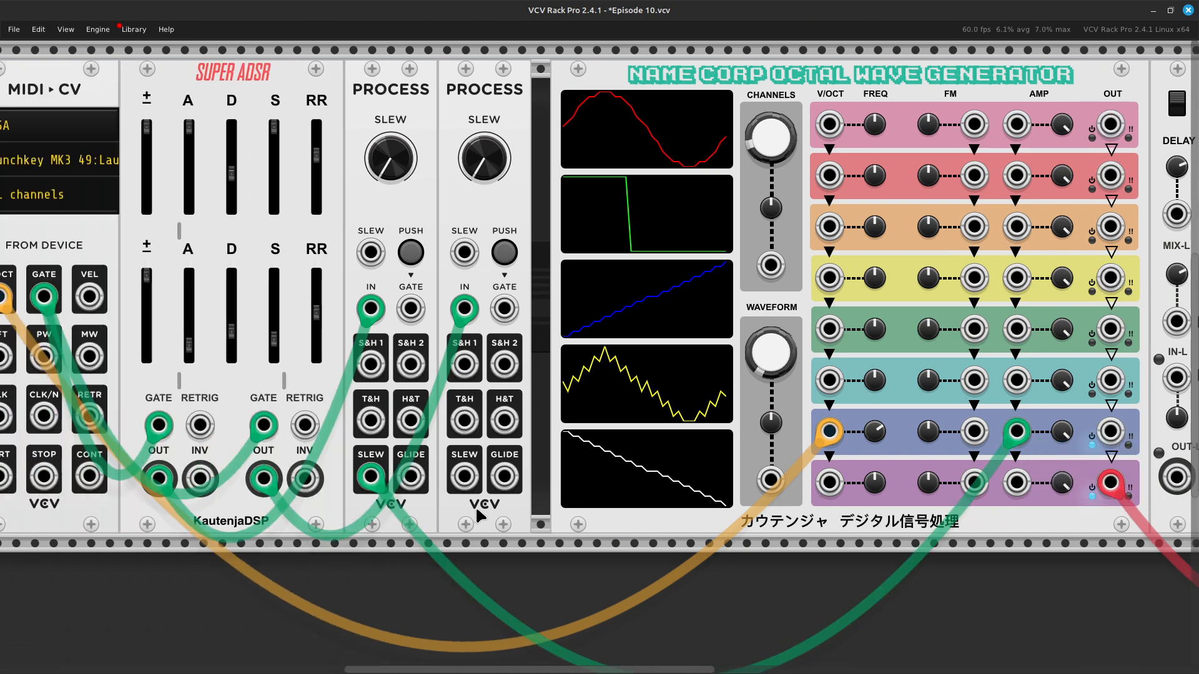
right_click(460, 484)
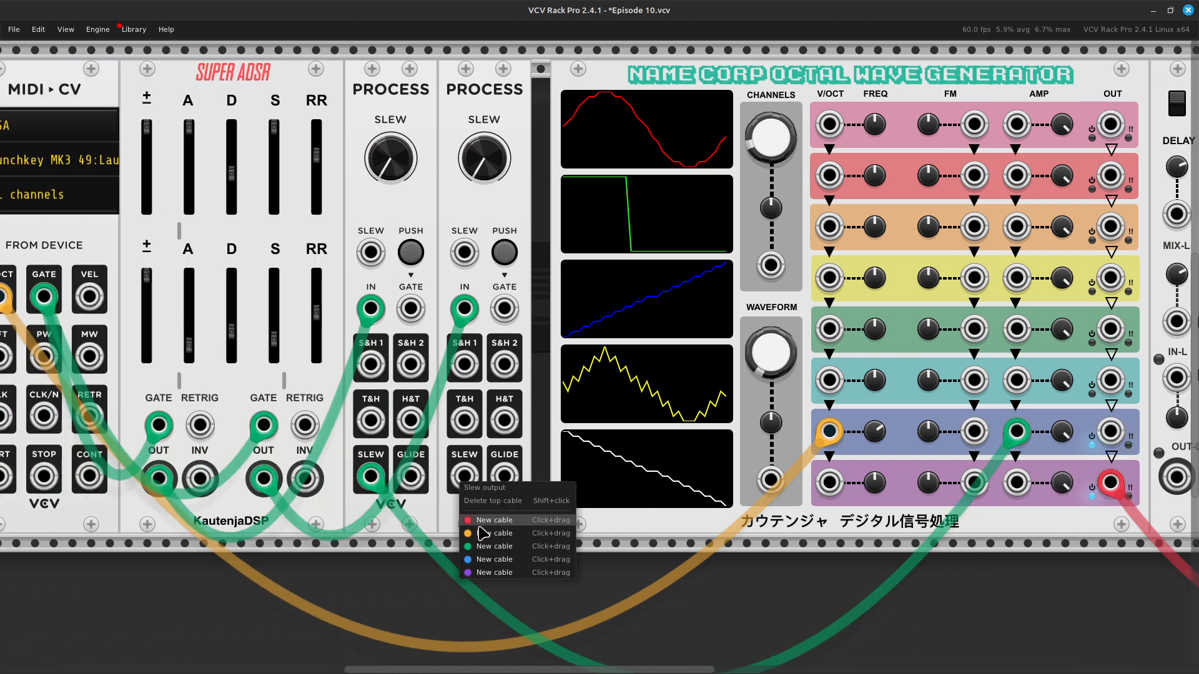
left_click_drag(491, 550, 532, 493)
scroll(570, 554, "right", 8)
scroll(528, 490, "left", 8)
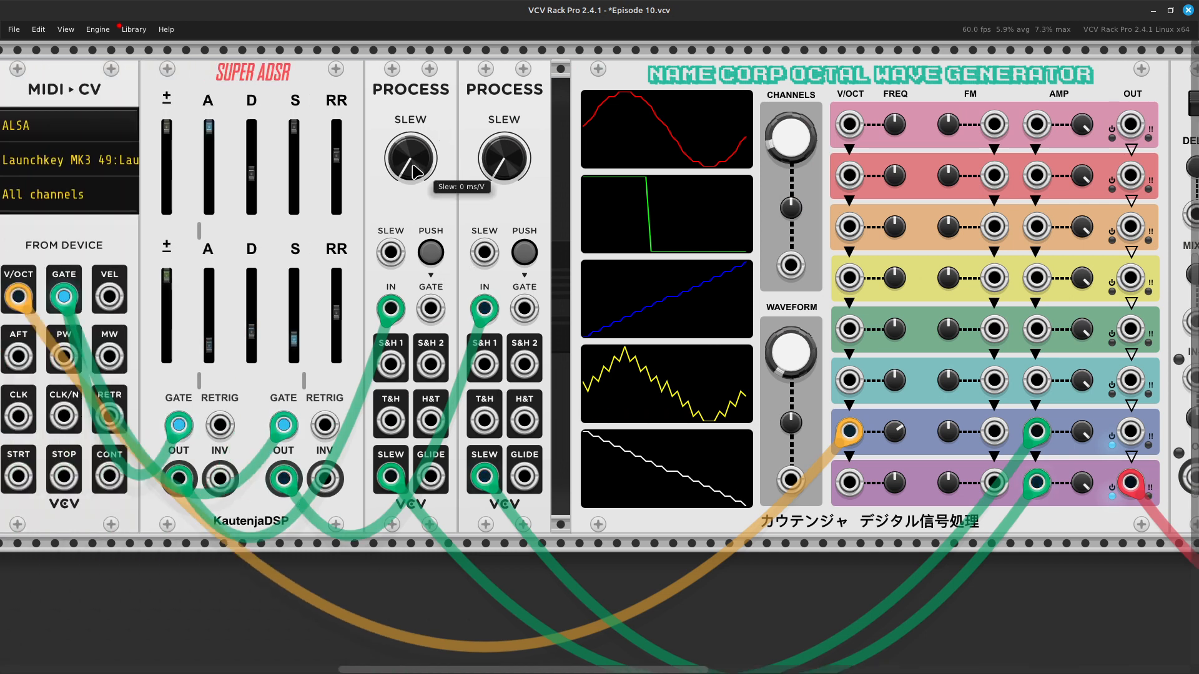
Step: Raise the Audio module's output level, and set the first Process module's slew to 44.979 ms/V and the second's to 91.505 ms/V
scroll(1041, 265, "right", 15)
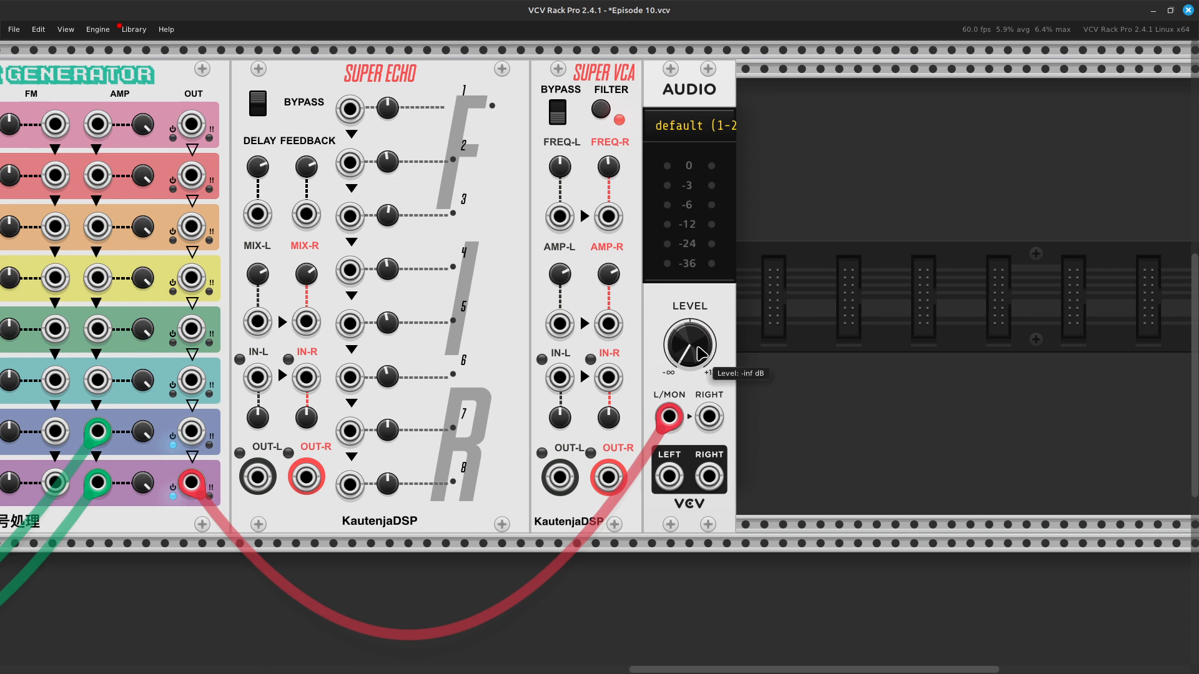
left_click_drag(702, 353, 702, 325)
scroll(683, 407, "left", 15)
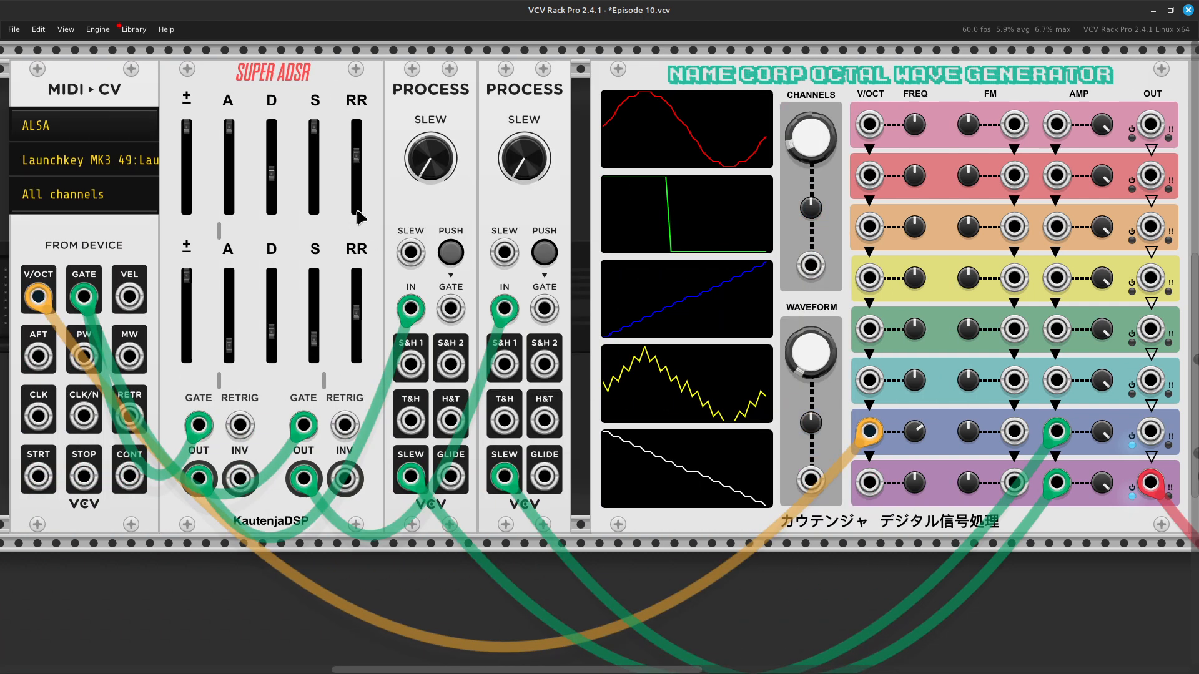
left_click_drag(436, 164, 436, 31)
left_click_drag(525, 163, 525, 106)
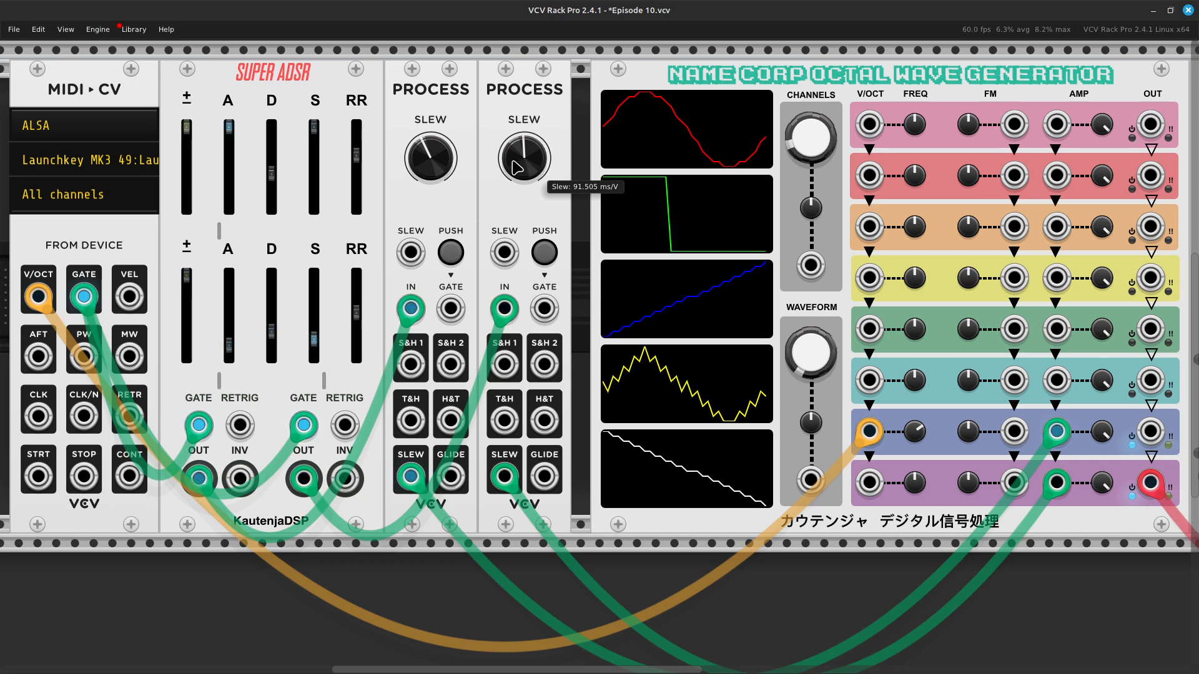
Step: Raise the first Process module's slew to 3850.7 ms/V and turn the second's up to about its maximum
mouse_move(433, 178)
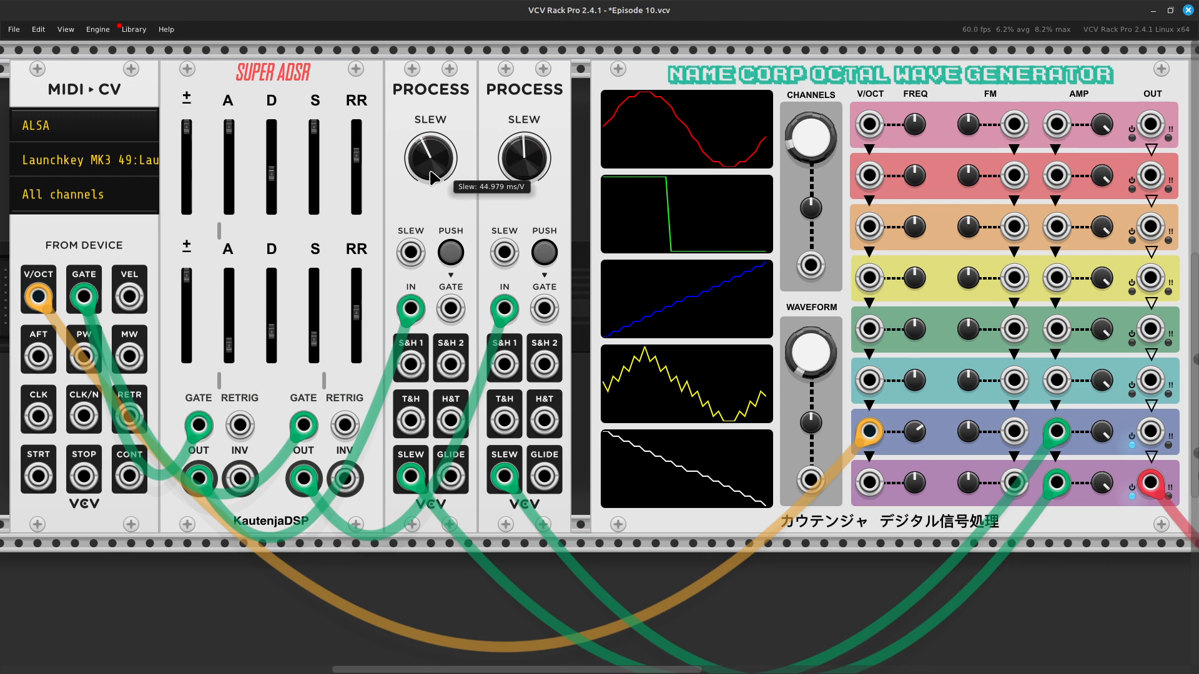
left_click_drag(433, 178, 433, 167)
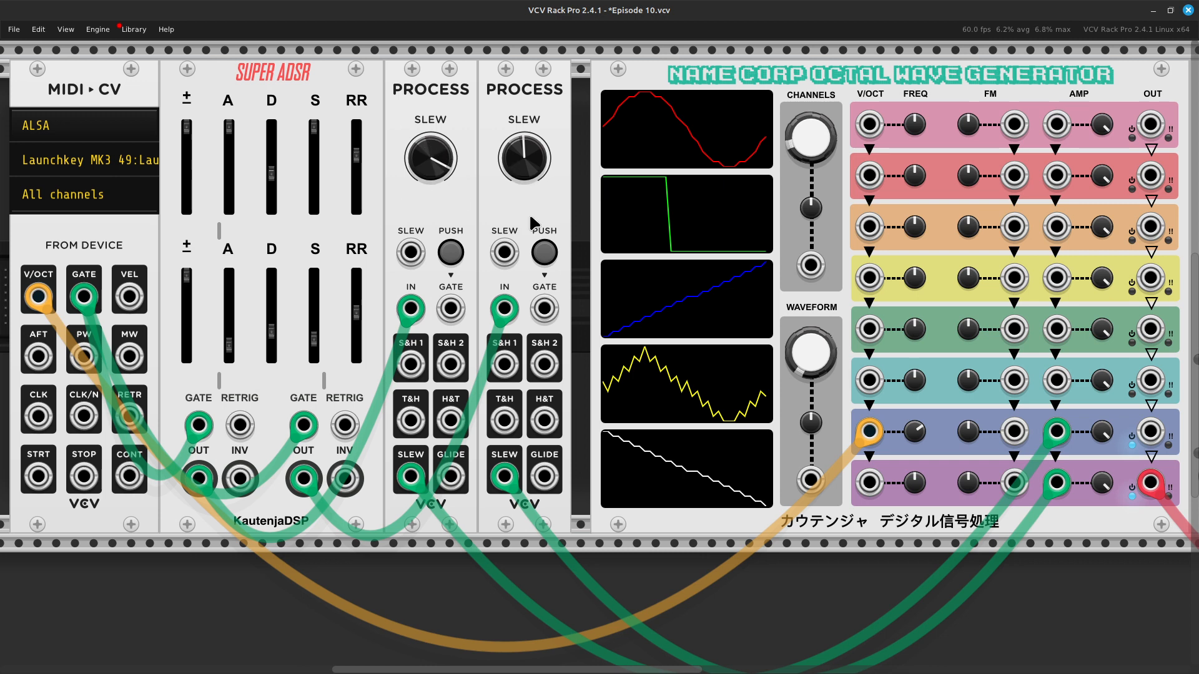
left_click_drag(522, 179, 522, 141)
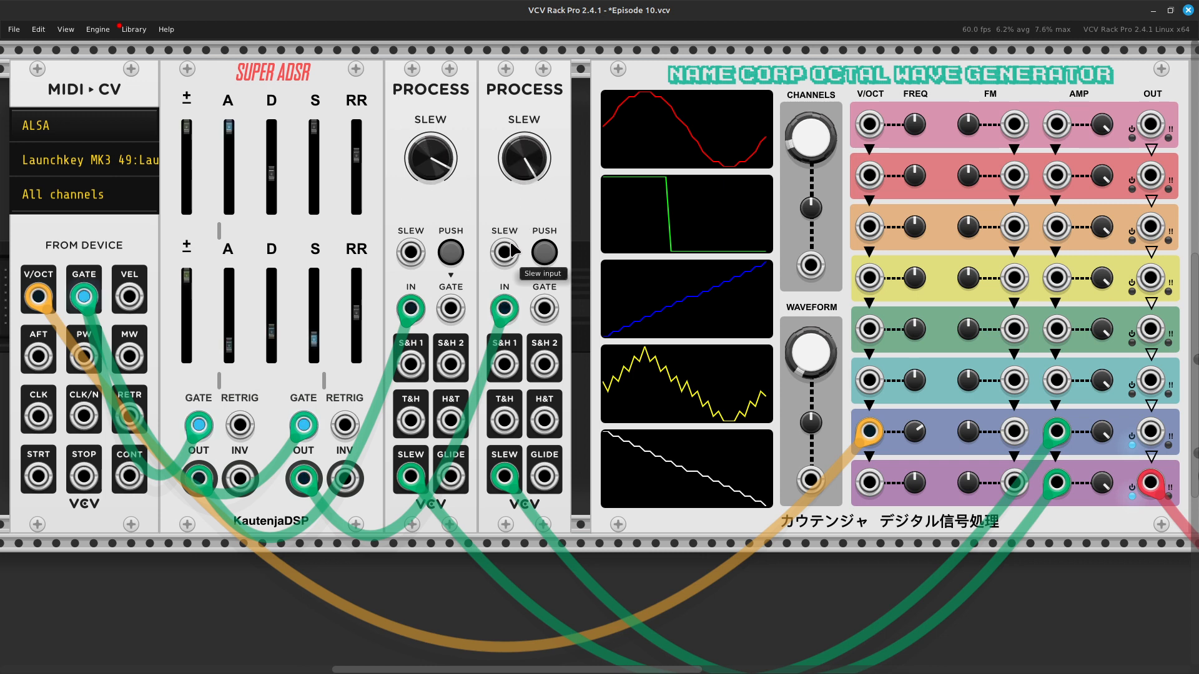
Step: Lower the slew of both Process modules to slightly above the middle of the knob range
mouse_move(431, 150)
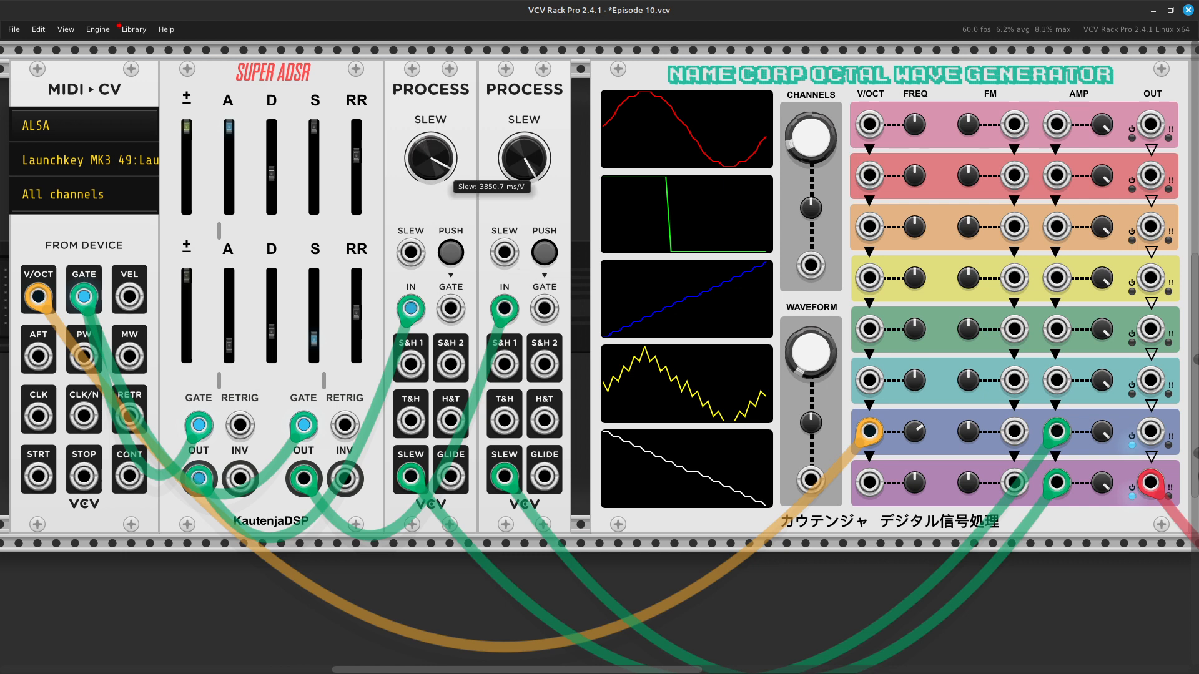
left_click_drag(431, 151, 431, 179)
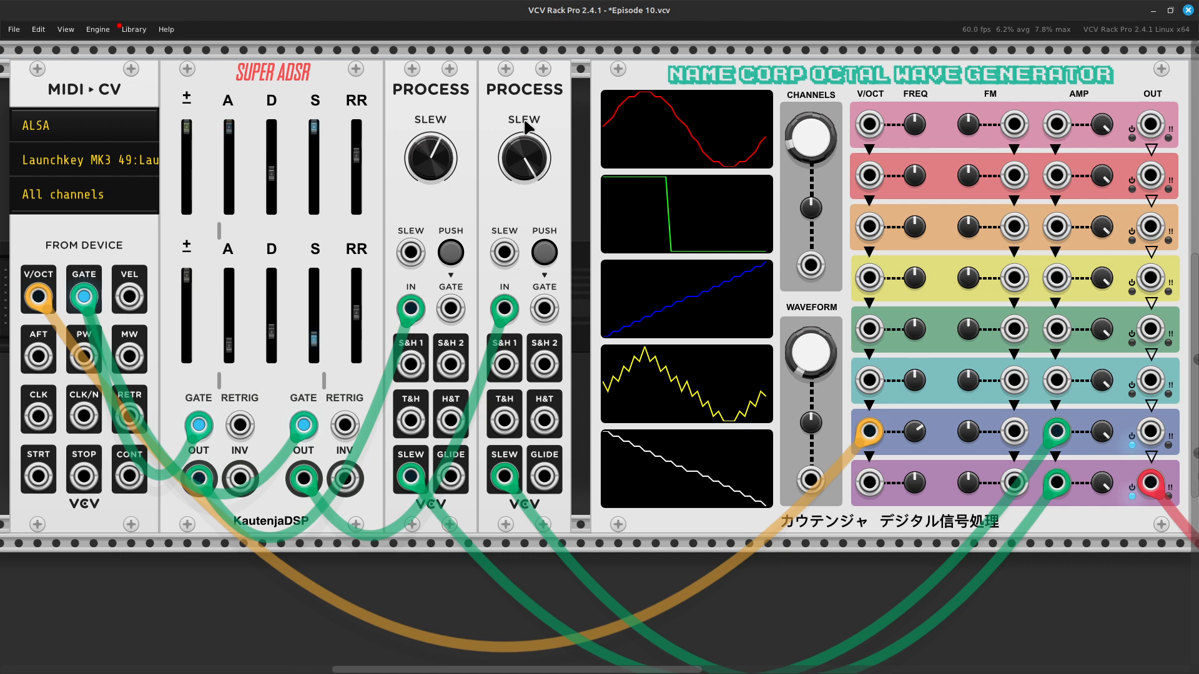
left_click_drag(524, 148, 523, 184)
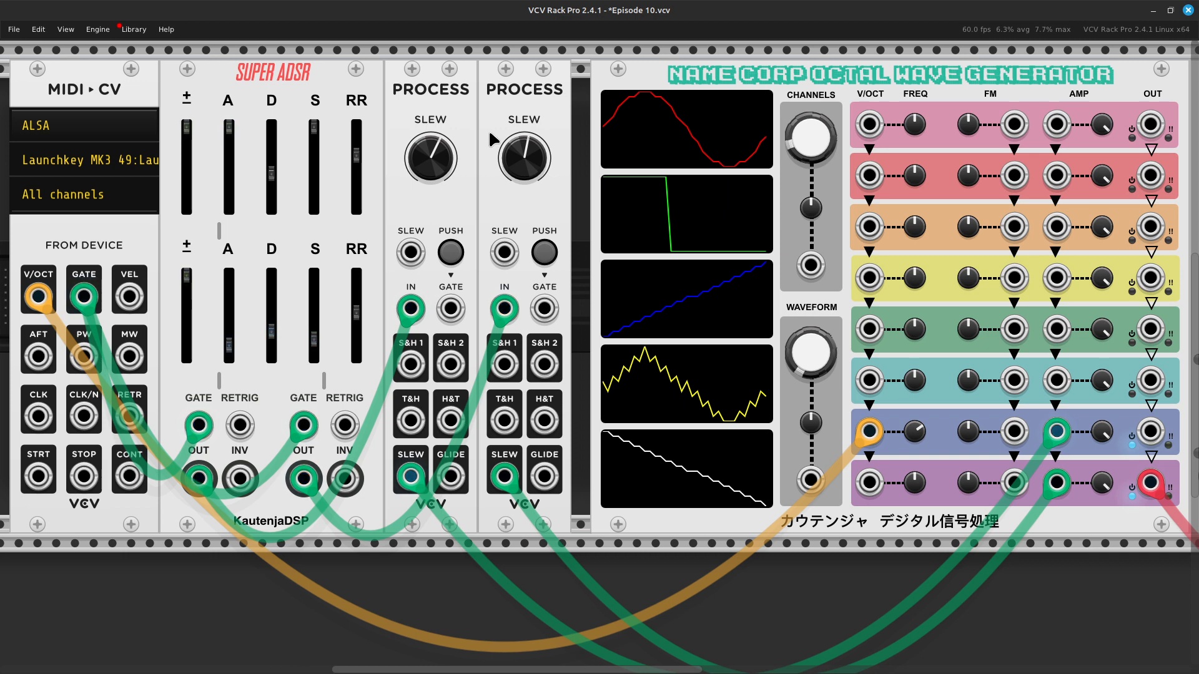
Step: Turn down the Audio module's output level before repatching
key("Right")
key("Right")
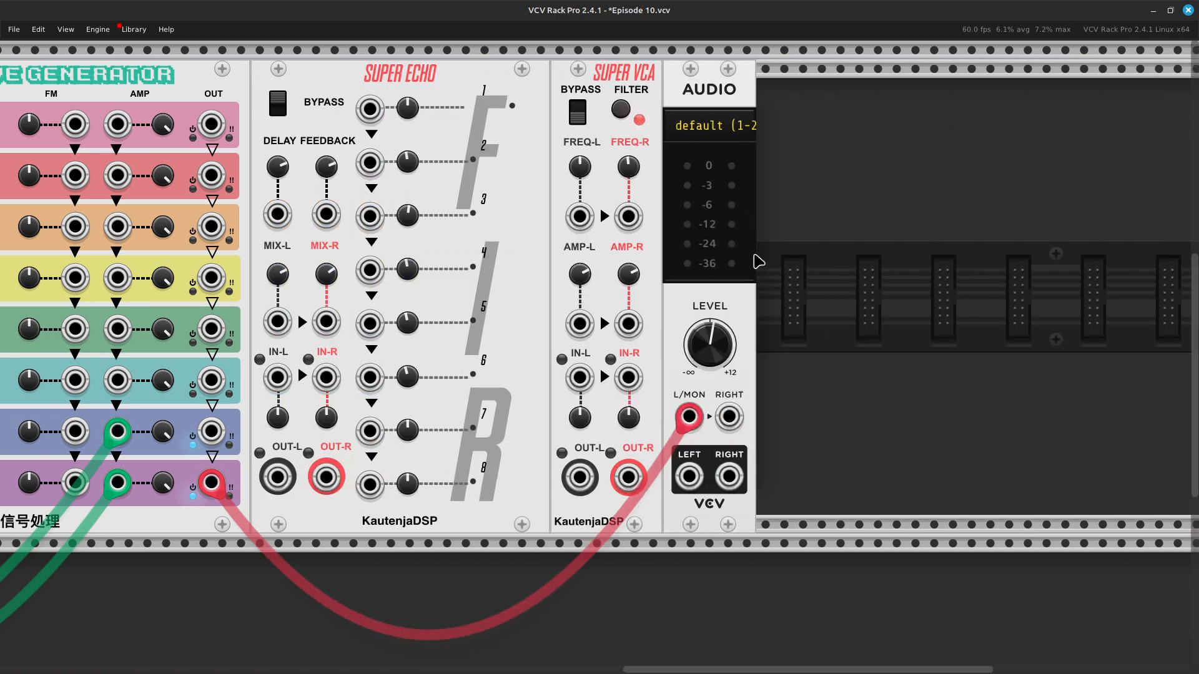
left_click_drag(729, 328, 728, 403)
Step: Delete the Super ADSR and both Process modules, keeping the MIDI-CV module in the rack
key("Left")
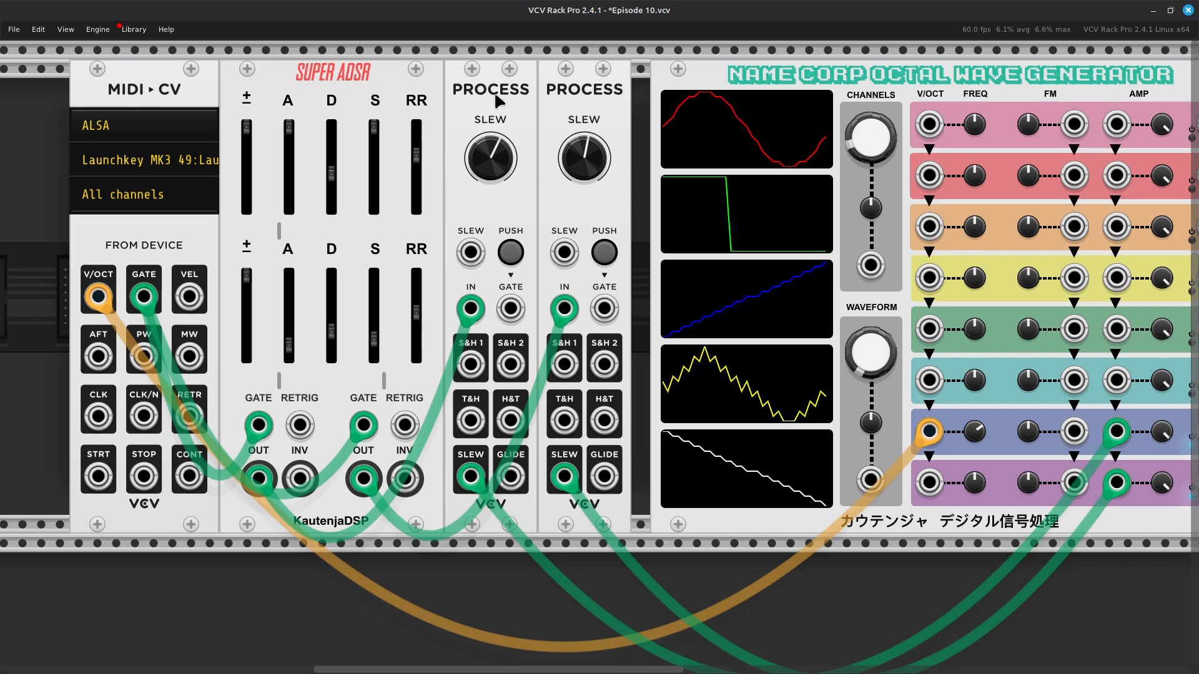
key("Delete")
key("Delete")
key("Delete")
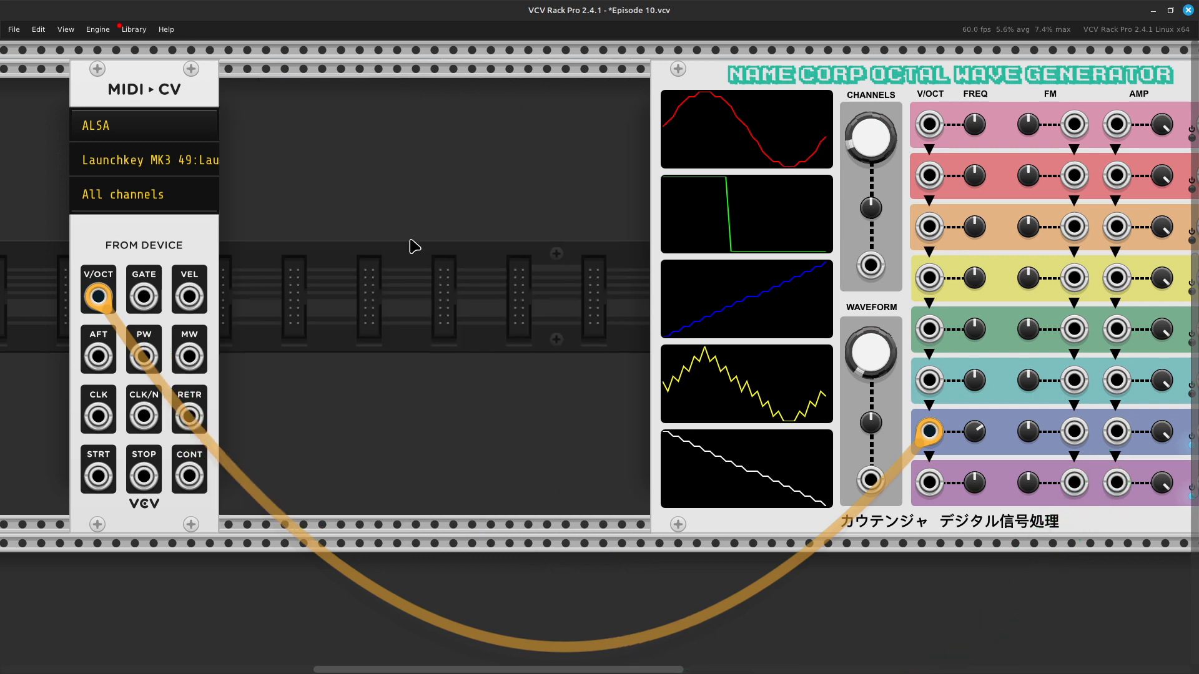
Step: Search the modules for "eg", add a VCV ADSR EG in the rack gap and place it directly beside the MIDI-CV module
right_click(414, 246)
key("BackSpace")
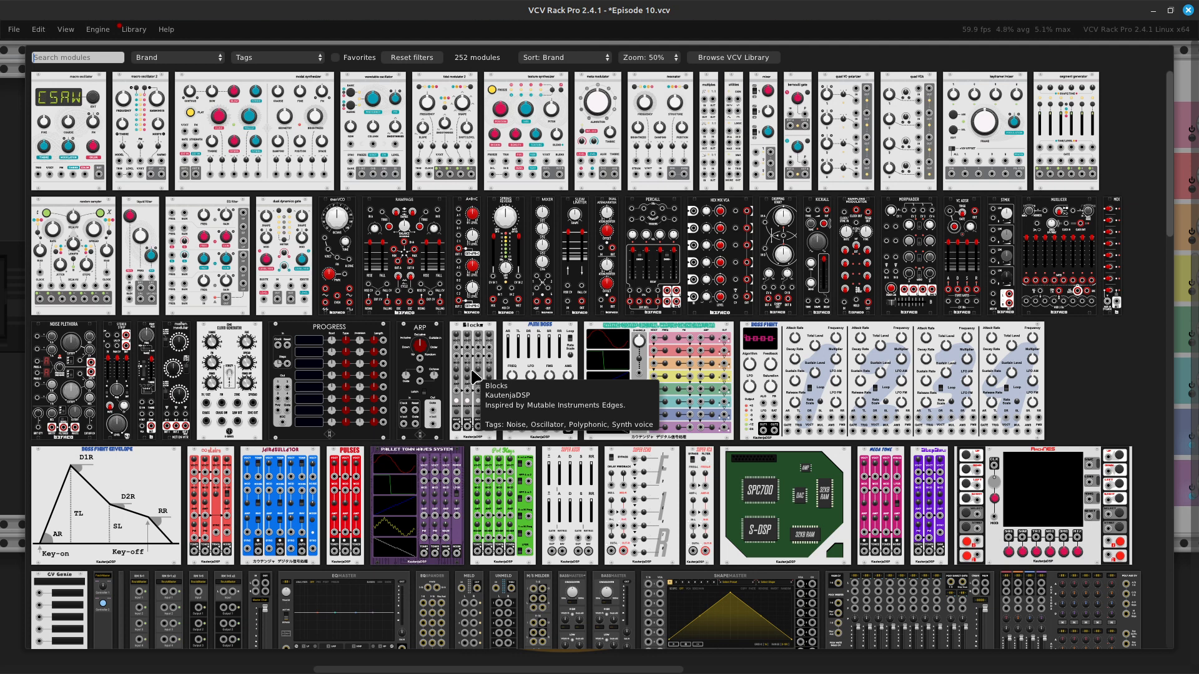
type("eg")
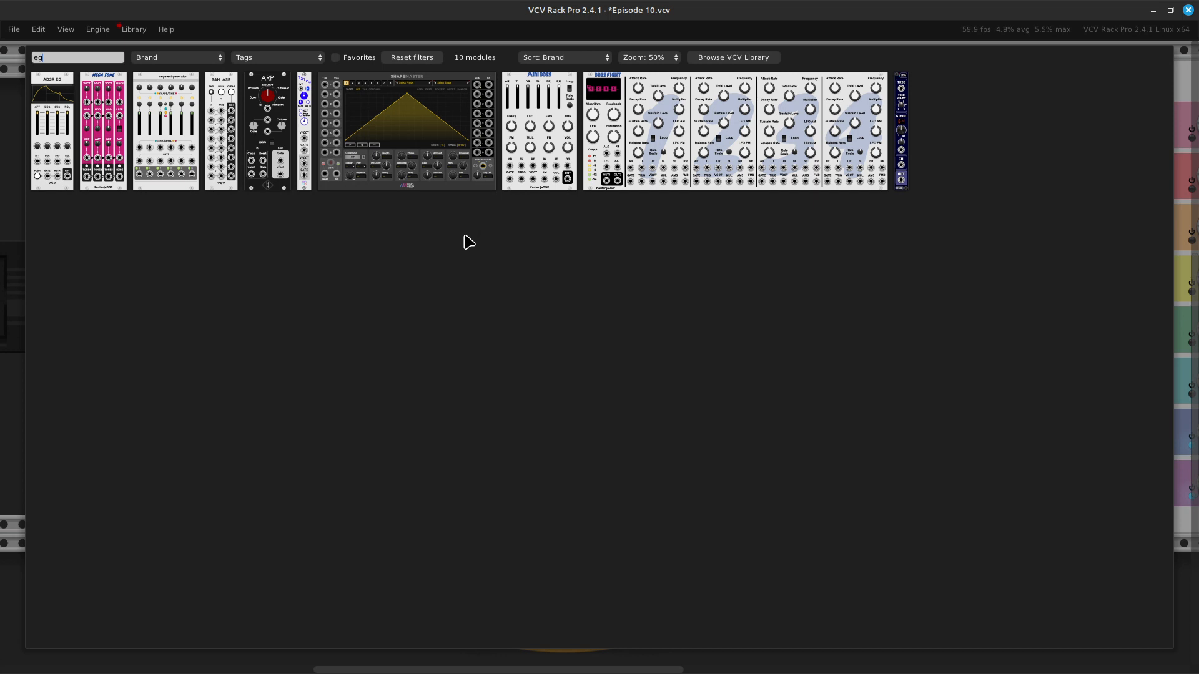
left_click(63, 175)
left_click_drag(476, 75, 356, 78)
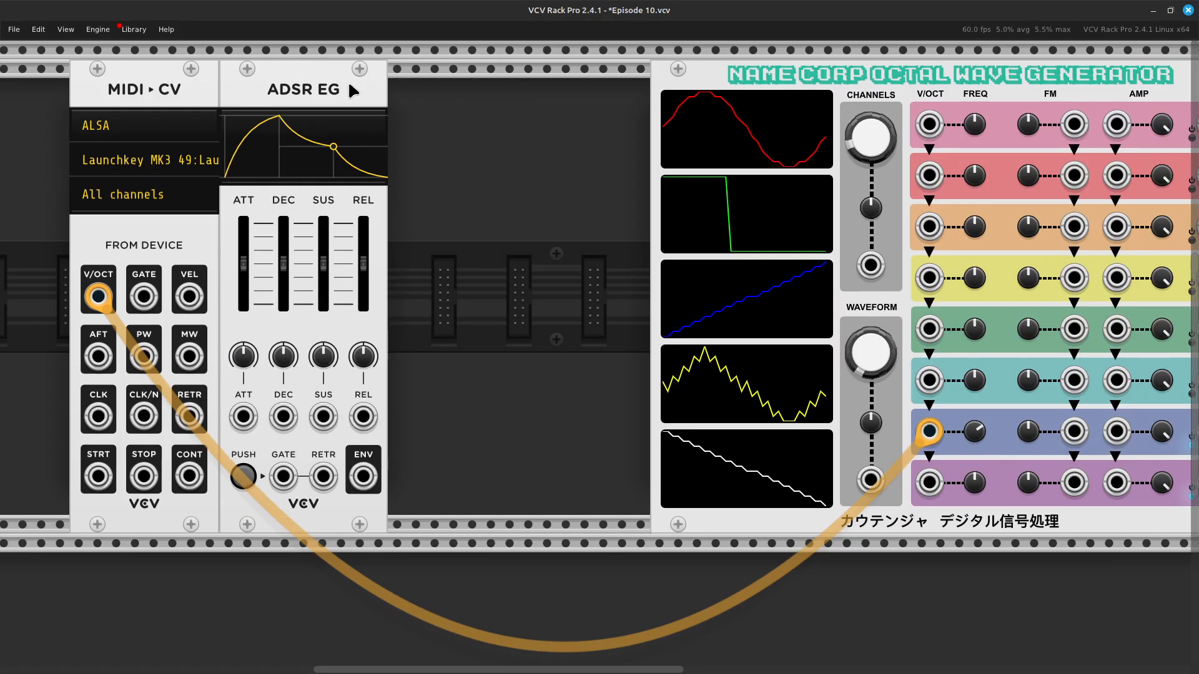
Step: Add a second ADSR EG and pack both envelopes and the MIDI-CV module side by side against the Octal Wave Generator
right_click(504, 261)
left_click(53, 186)
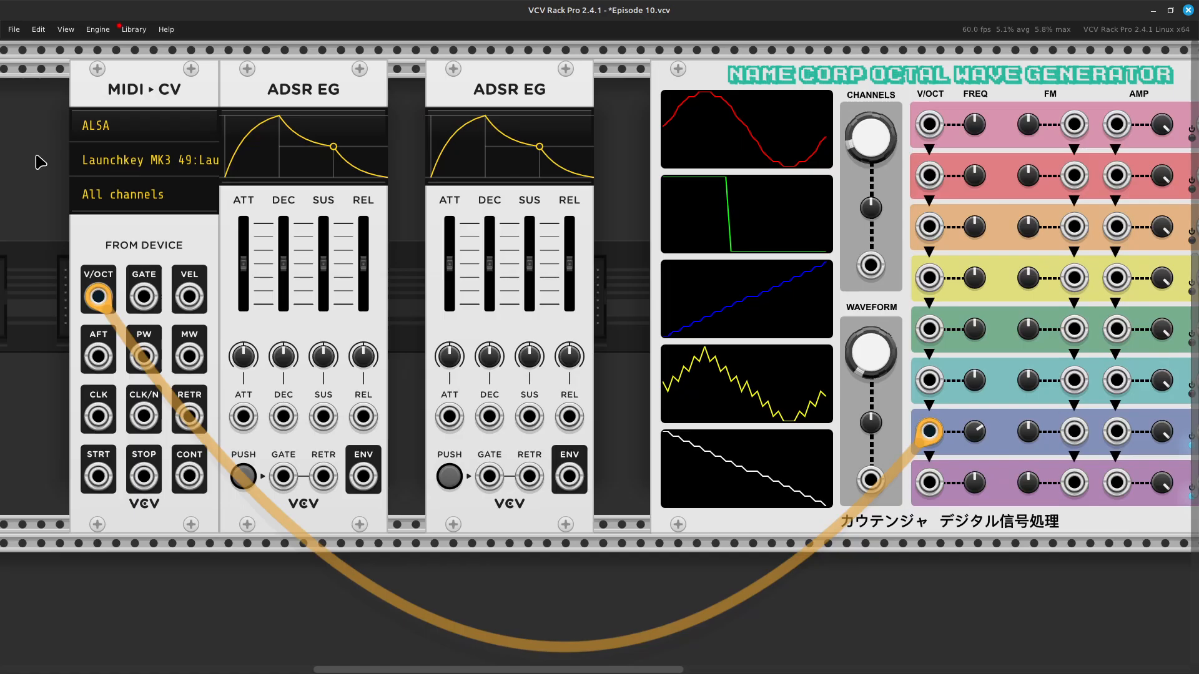
left_click_drag(477, 91, 569, 89)
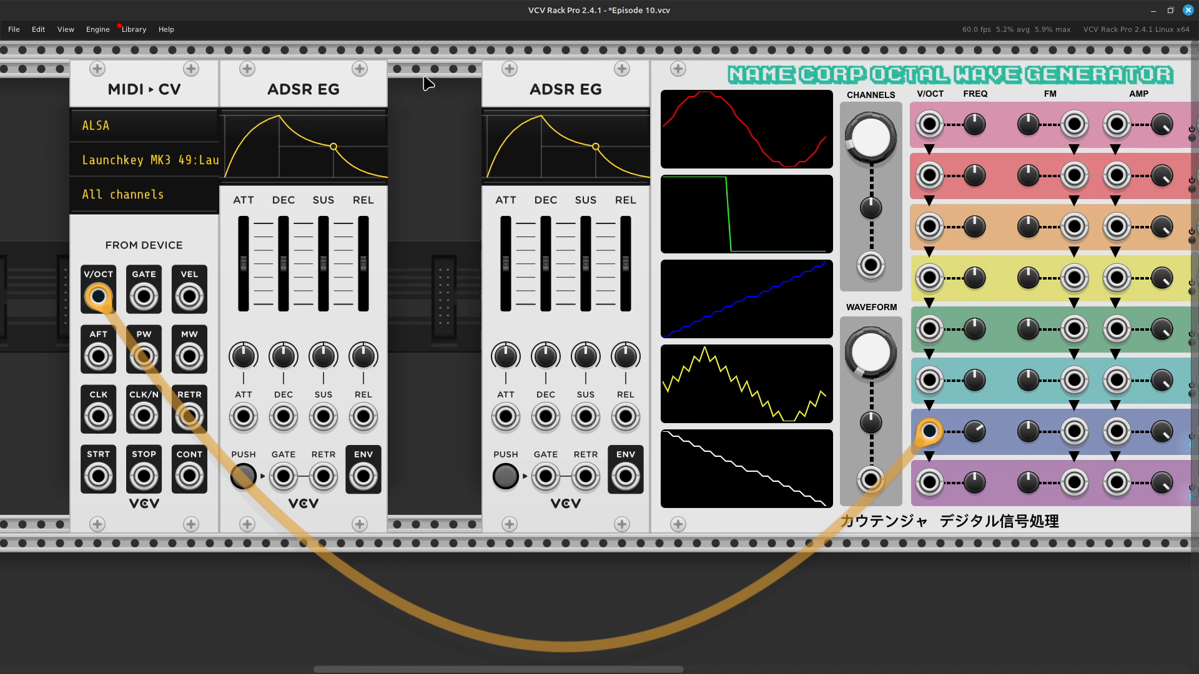
left_click_drag(361, 86, 455, 87)
left_click_drag(214, 88, 320, 94)
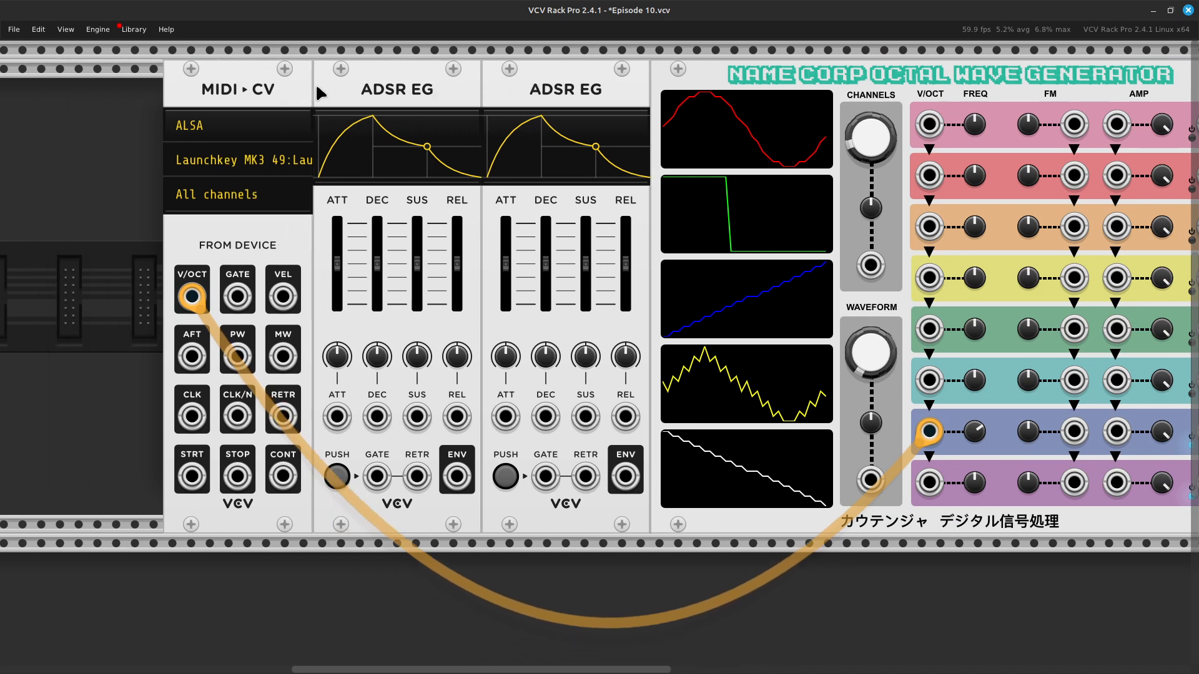
Step: Connect the MIDI-CV GATE output to the GATE inputs of both ADSR EG modules with green cables
right_click(237, 298)
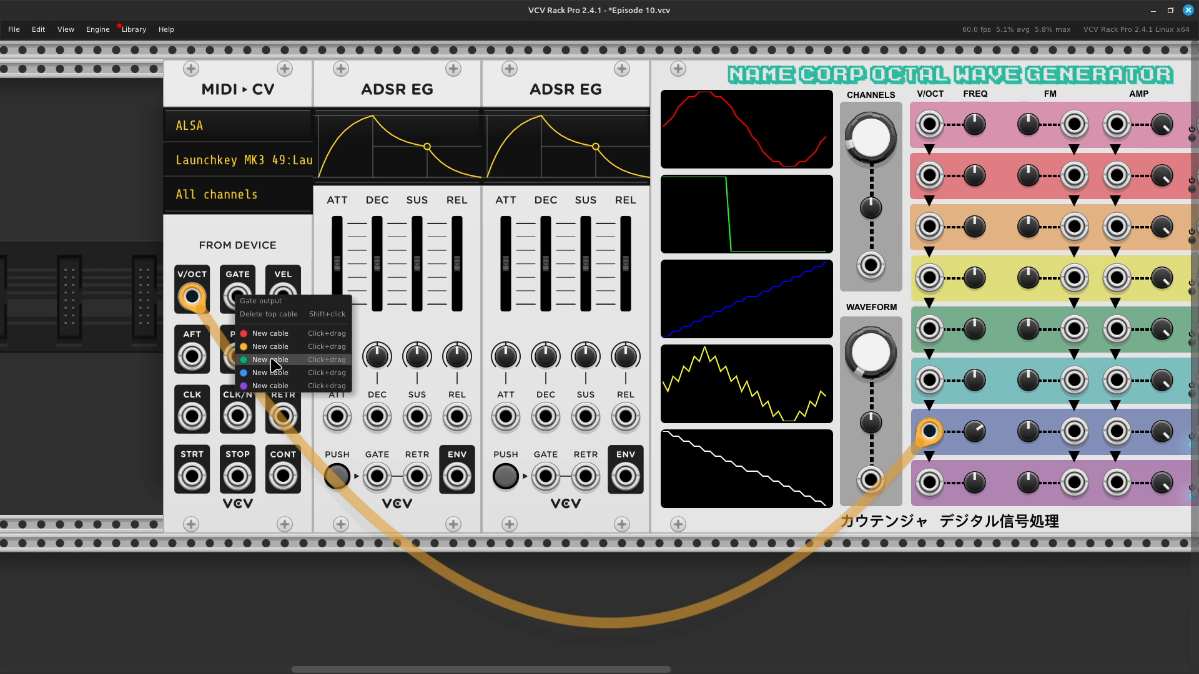
left_click_drag(270, 360, 378, 478)
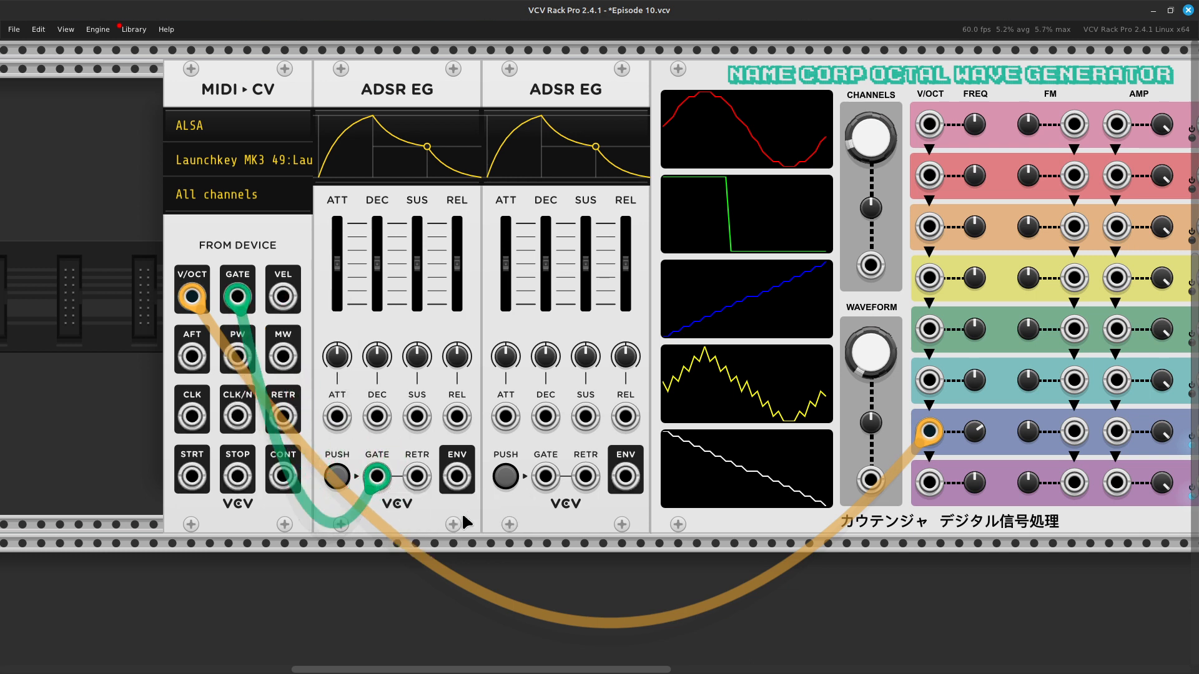
right_click(545, 480)
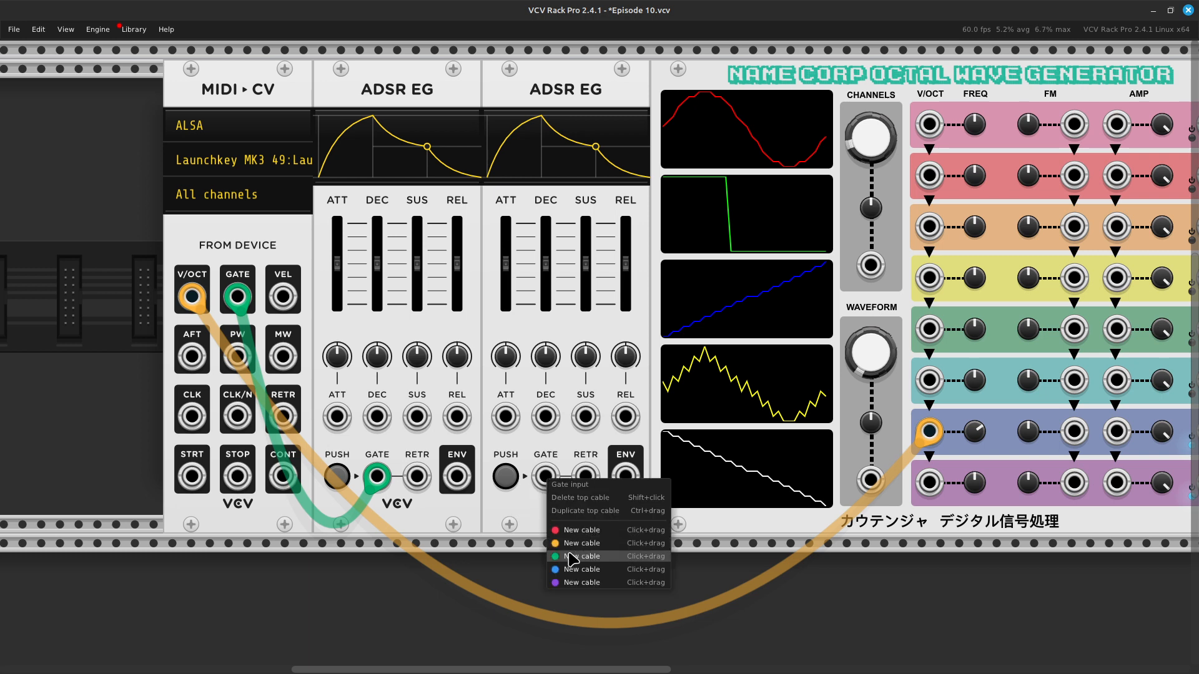
left_click_drag(574, 557, 243, 316)
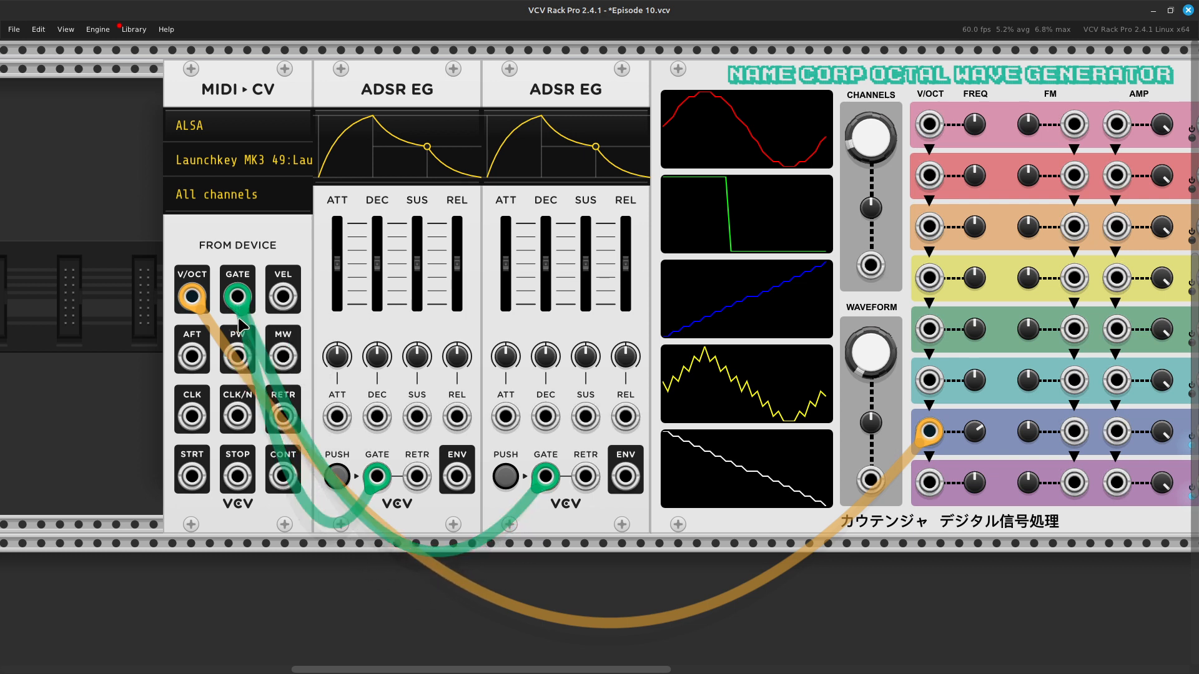
Step: Patch a green cable from the first ADSR EG's ENV output to the Octal Wave Generator's voice 7 AMP input
right_click(459, 481)
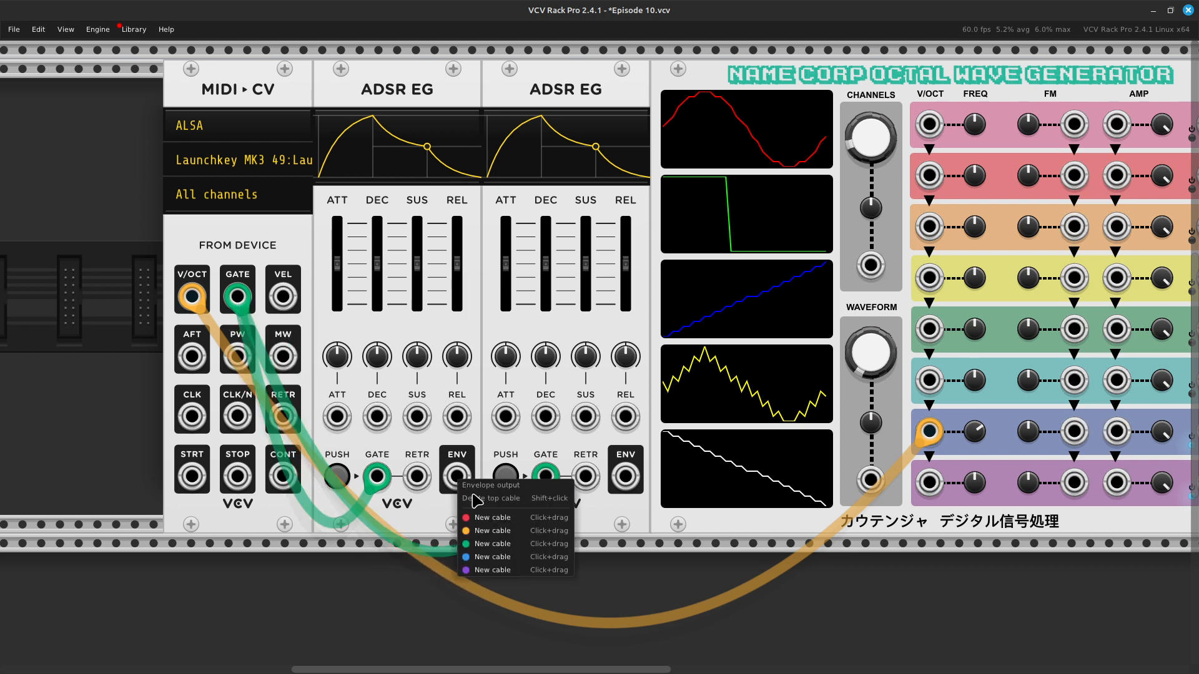
left_click_drag(496, 554, 654, 445)
scroll(581, 570, "right", 5)
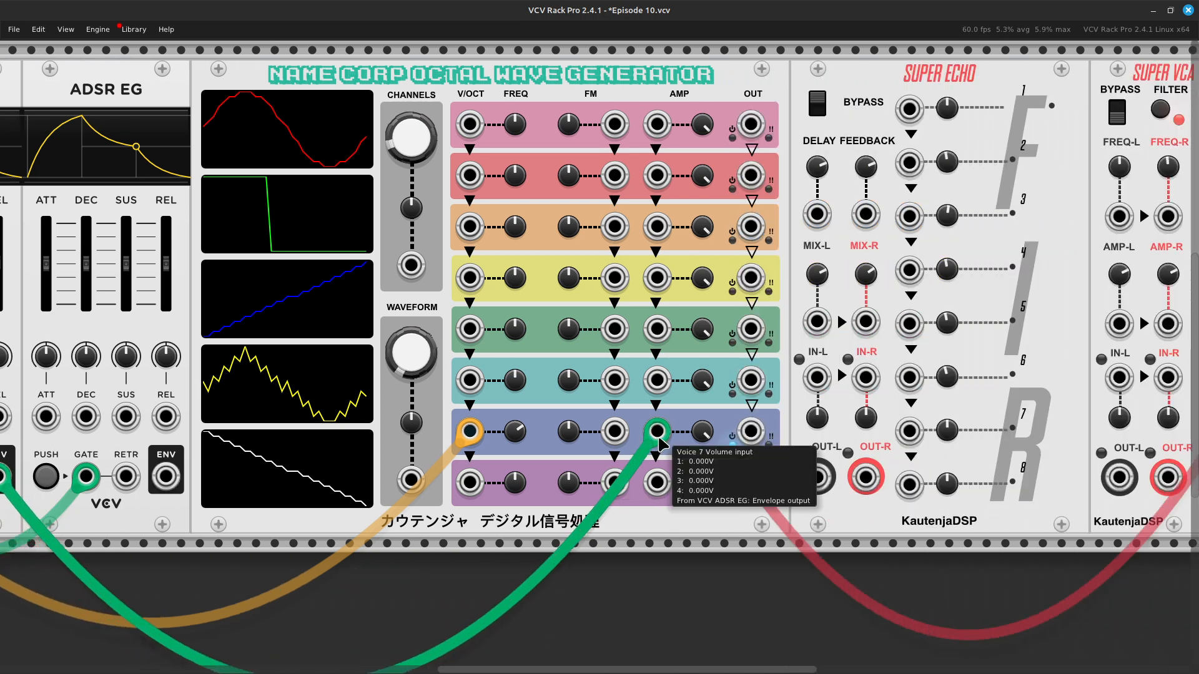
Step: Patch a green cable from the second ADSR EG's ENV output to the Octal Wave Generator's voice 8 AMP input
scroll(481, 515, "left", 5)
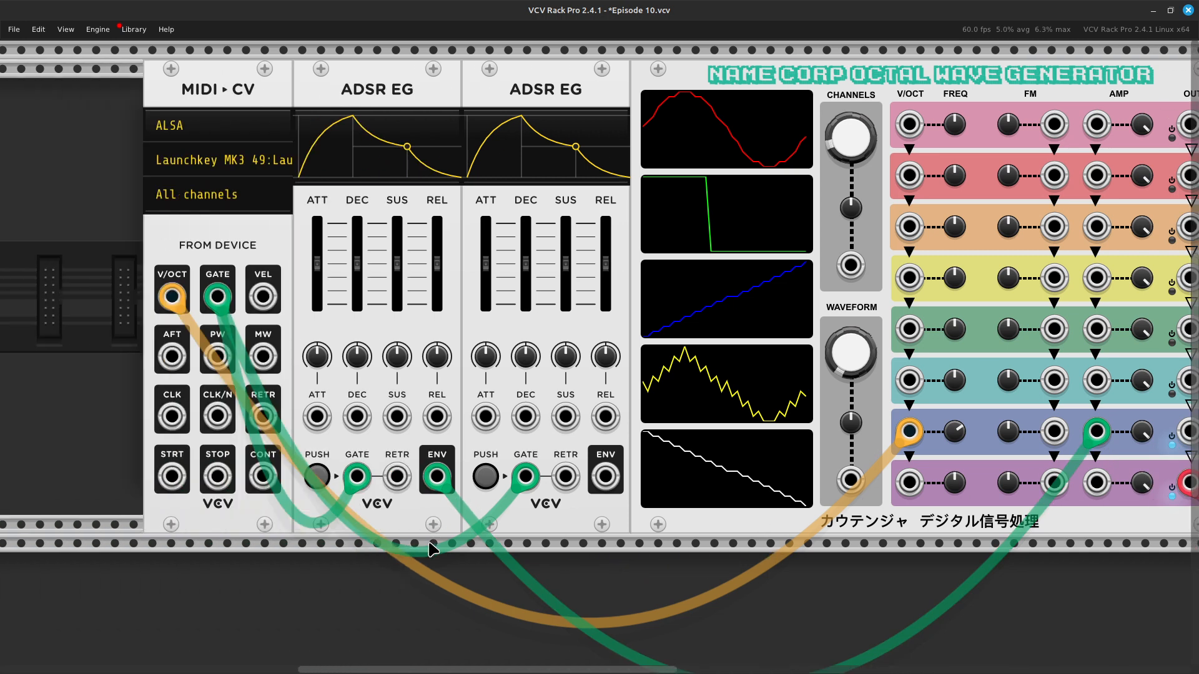
right_click(611, 486)
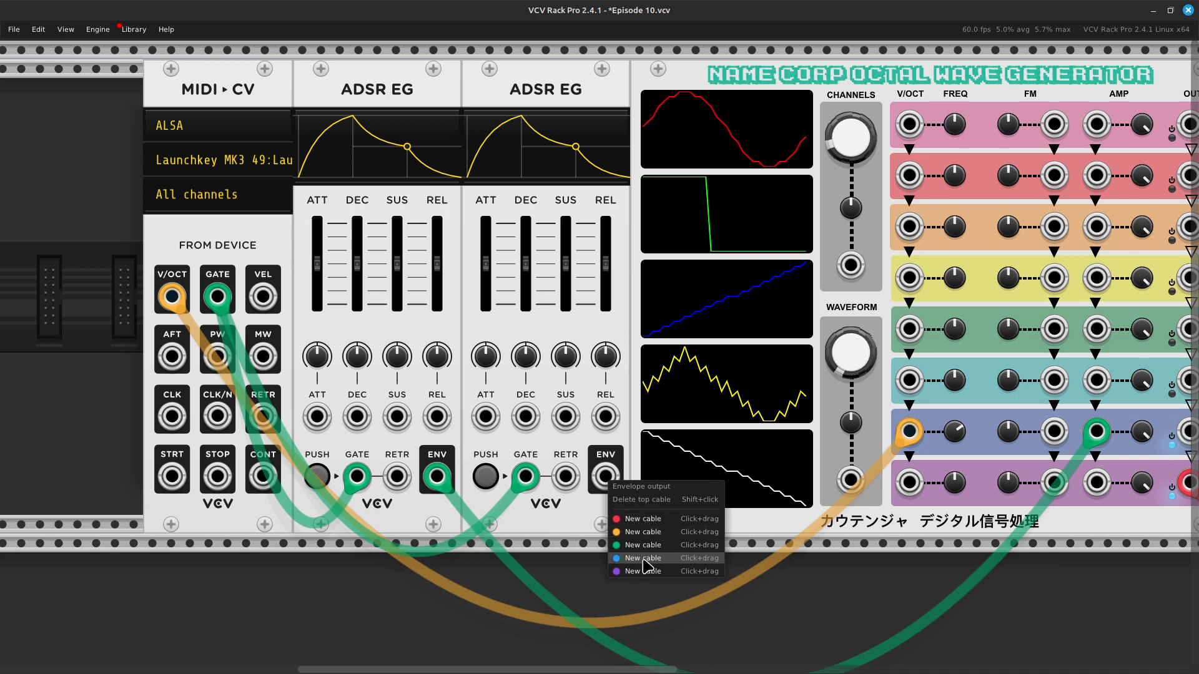
left_click_drag(647, 551, 557, 482)
scroll(681, 556, "right", 6)
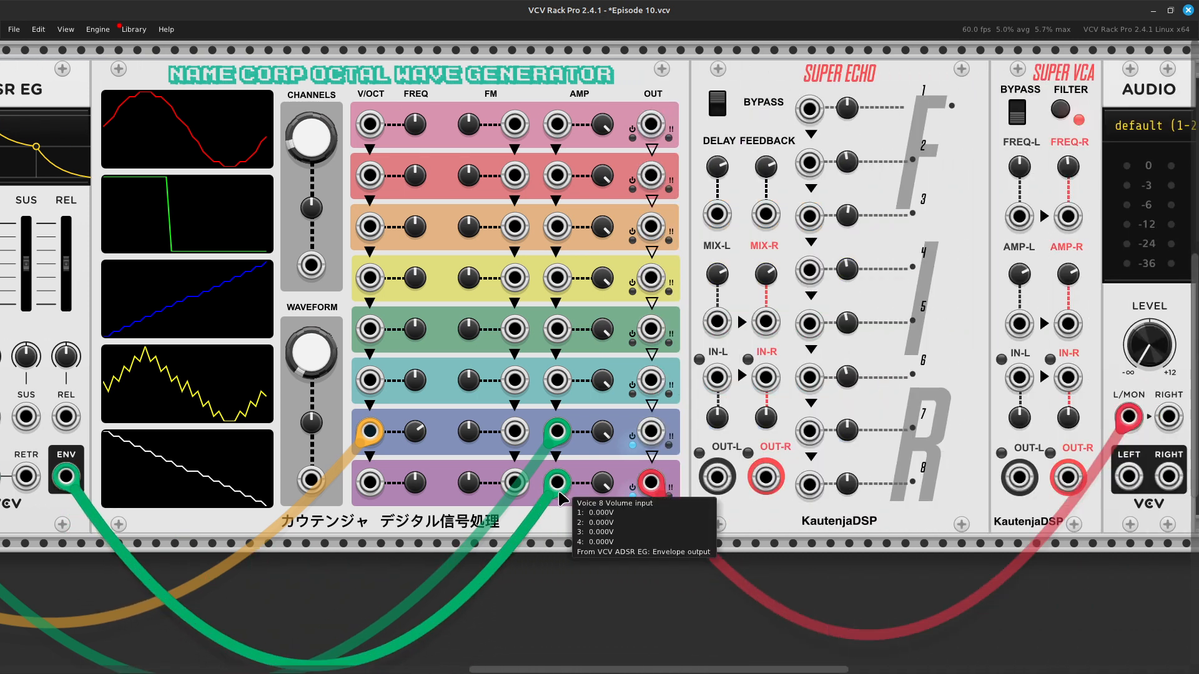
scroll(518, 547, "left", 3)
scroll(518, 547, "left", 10)
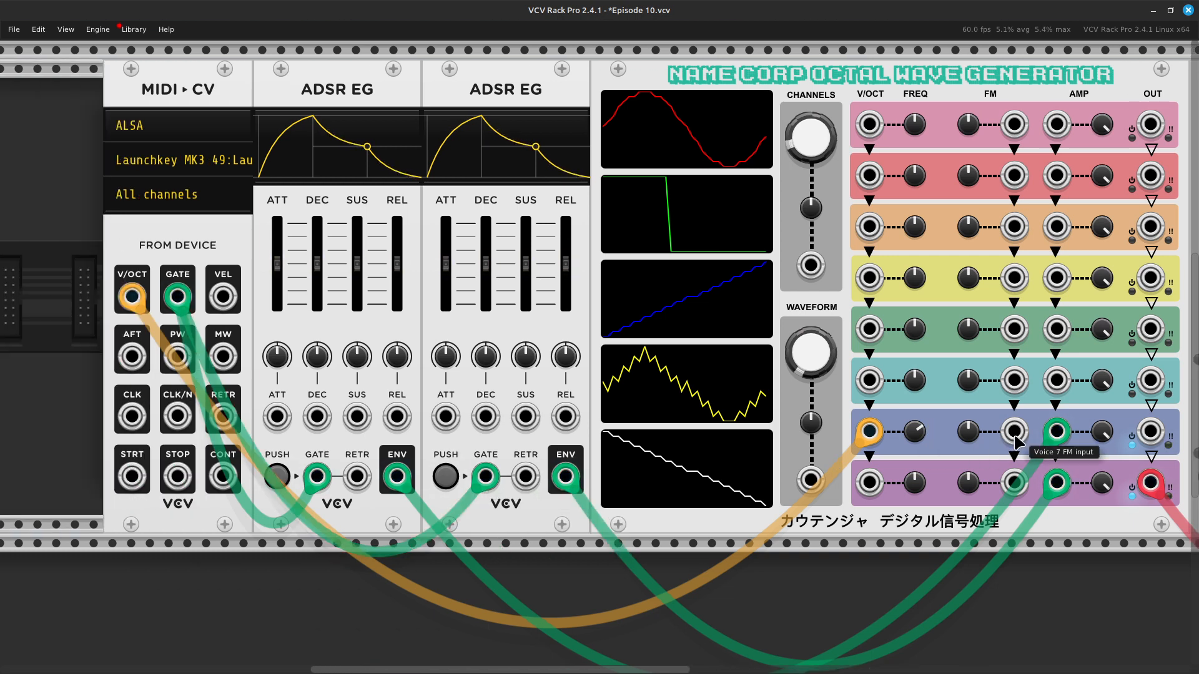
Step: Raise the output level of the Audio module to make the enveloped voices audible
scroll(1193, 401, "right", 15)
scroll(1193, 402, "right", 10)
left_click_drag(670, 344, 670, 322)
scroll(670, 359, "left", 20)
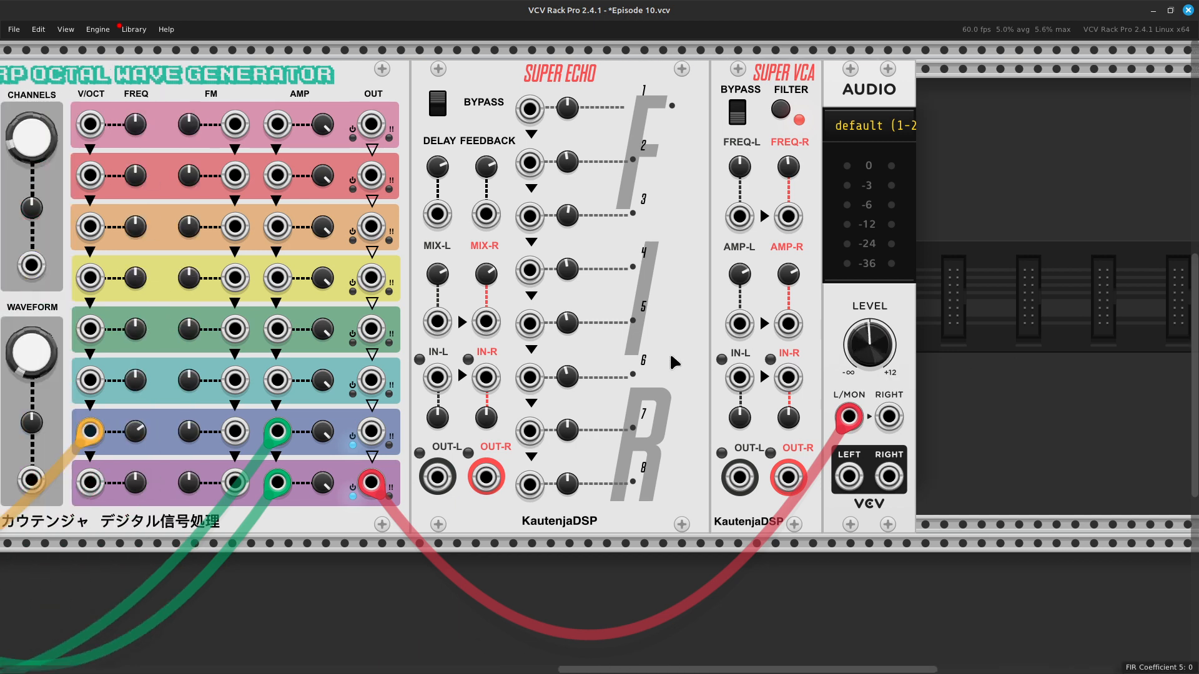
Step: Set the first ADSR EG's attack to 12.023 ms, shorten the second's attack to match, and lower the sustain of both envelopes
scroll(670, 360, "left", 4)
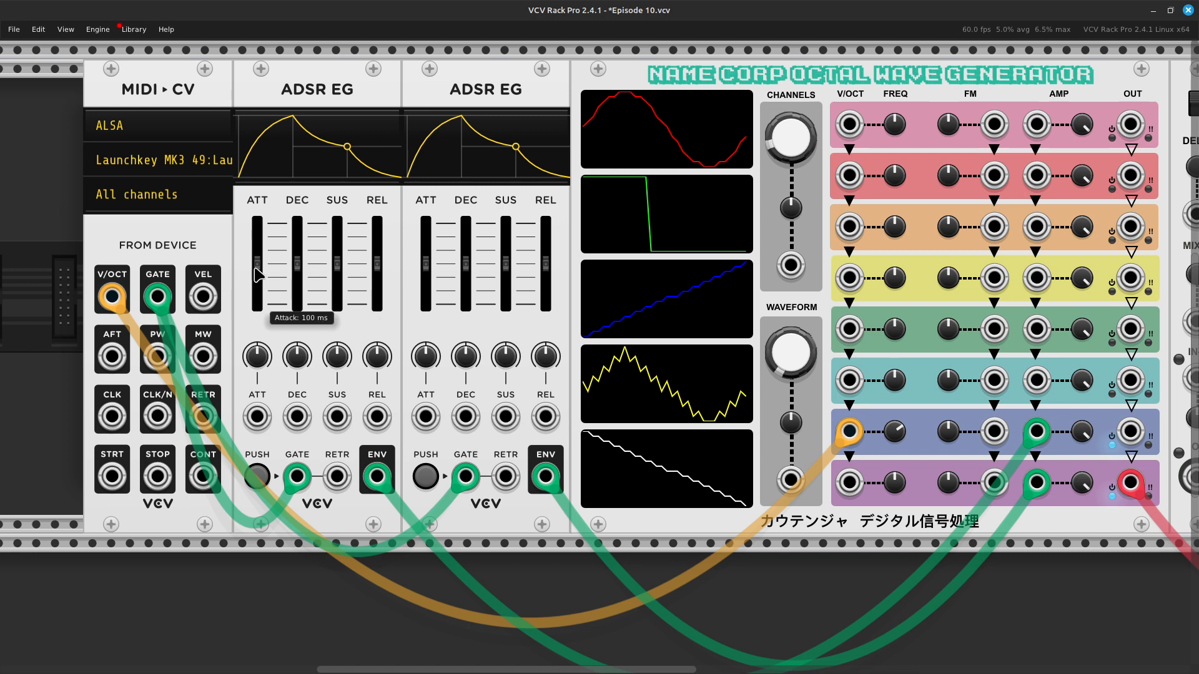
left_click_drag(257, 265, 257, 283)
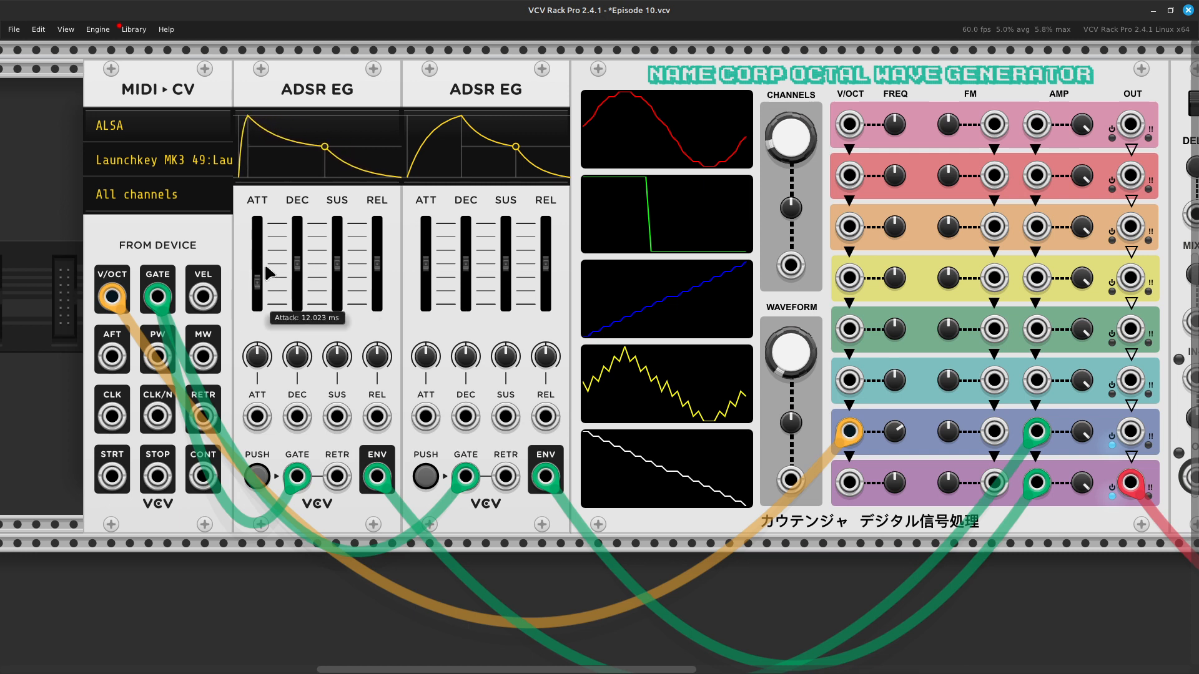
left_click_drag(424, 268, 423, 286)
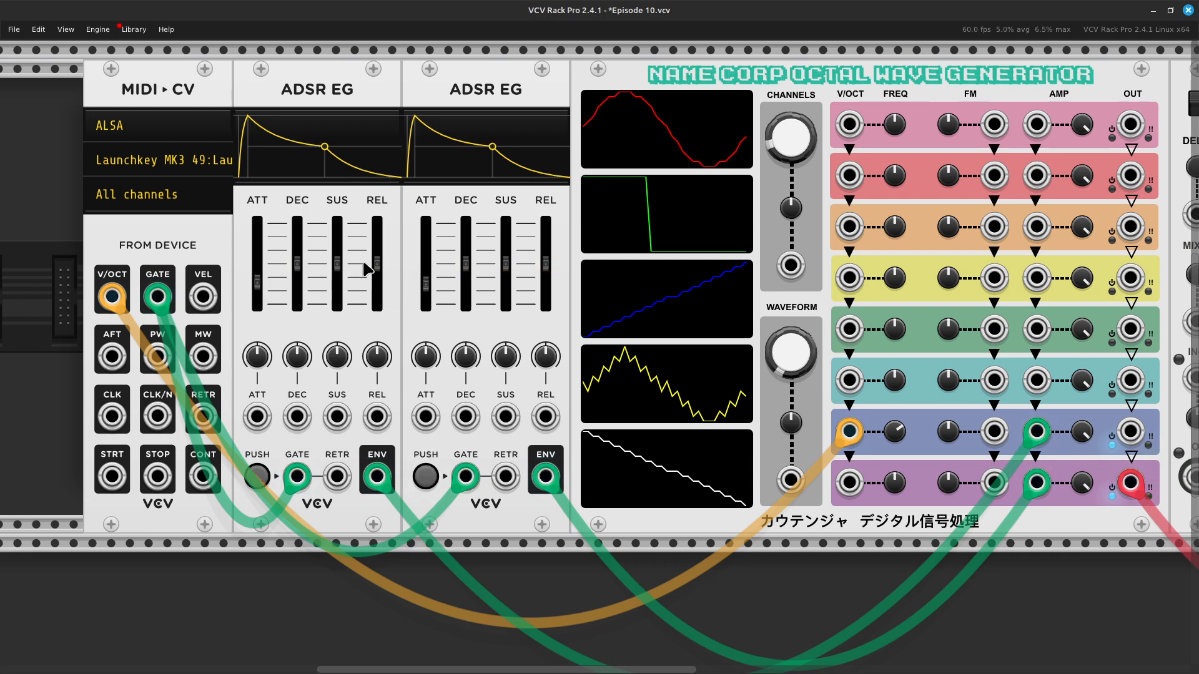
left_click_drag(339, 268, 354, 272)
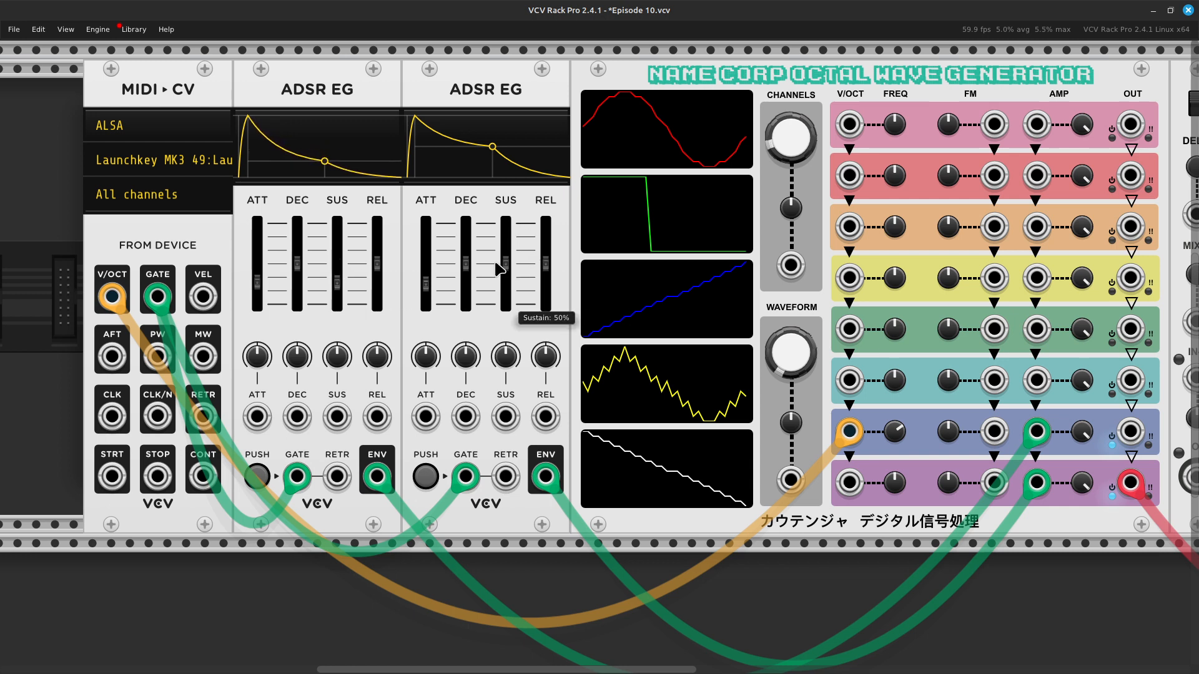
left_click_drag(506, 262, 506, 279)
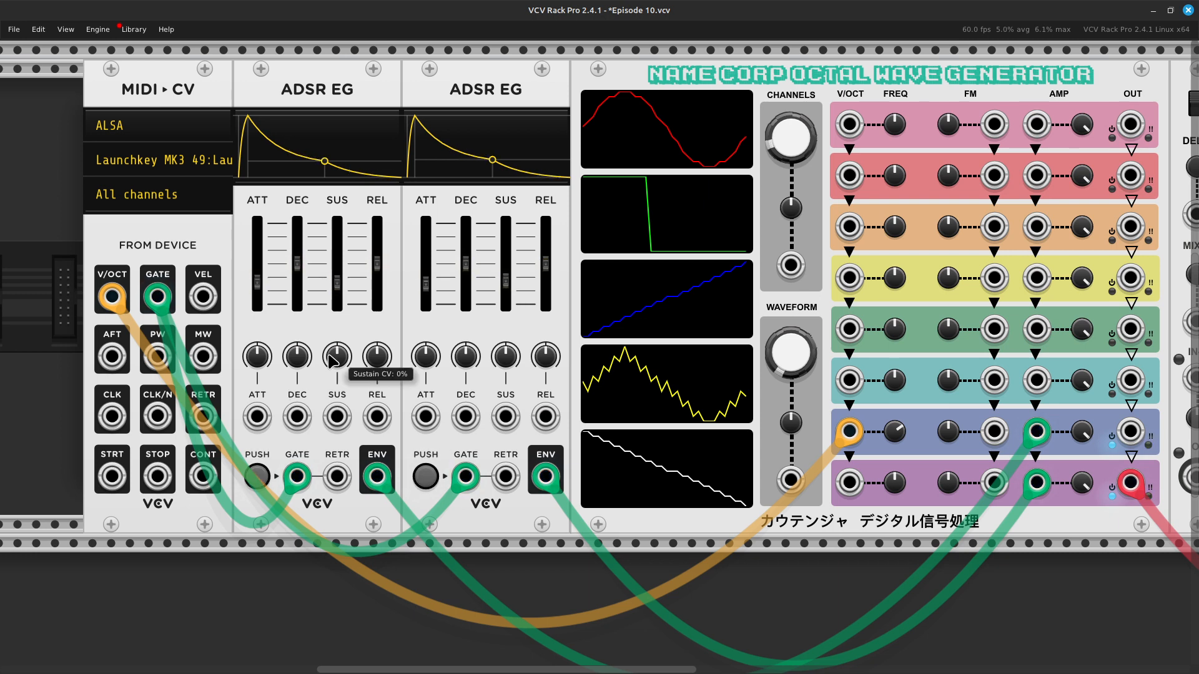
Step: Turn the Audio module's output level all the way down to silence the patch
scroll(737, 489, "right", 10)
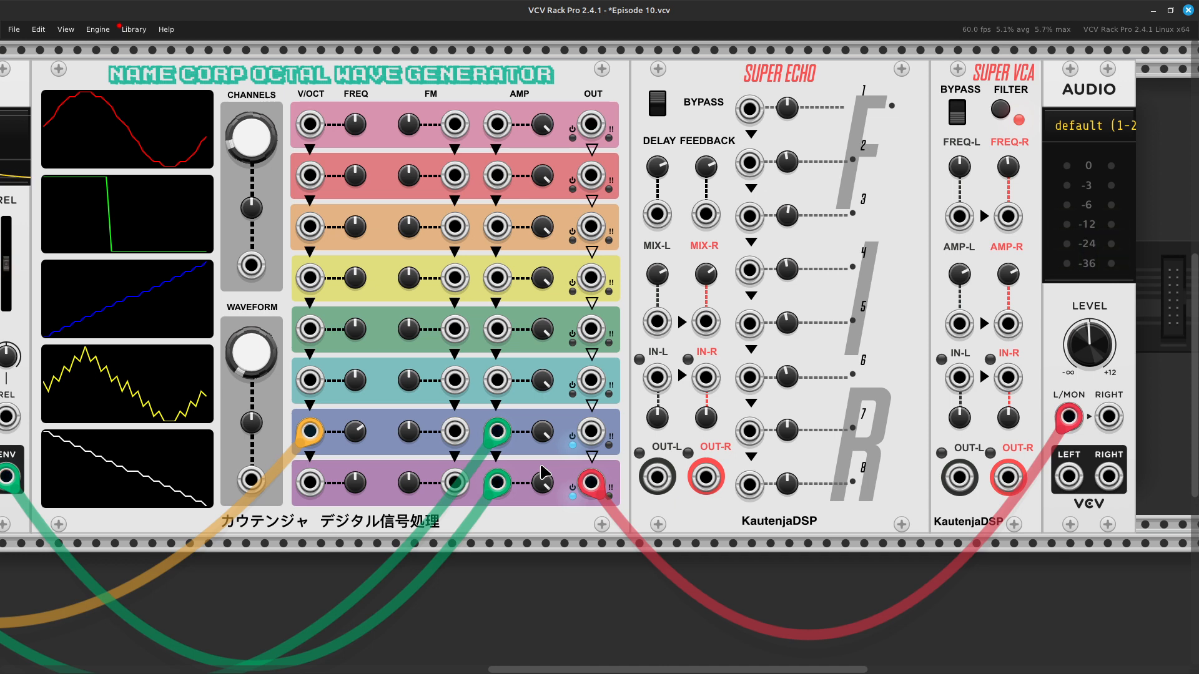
scroll(542, 473, "left", 10)
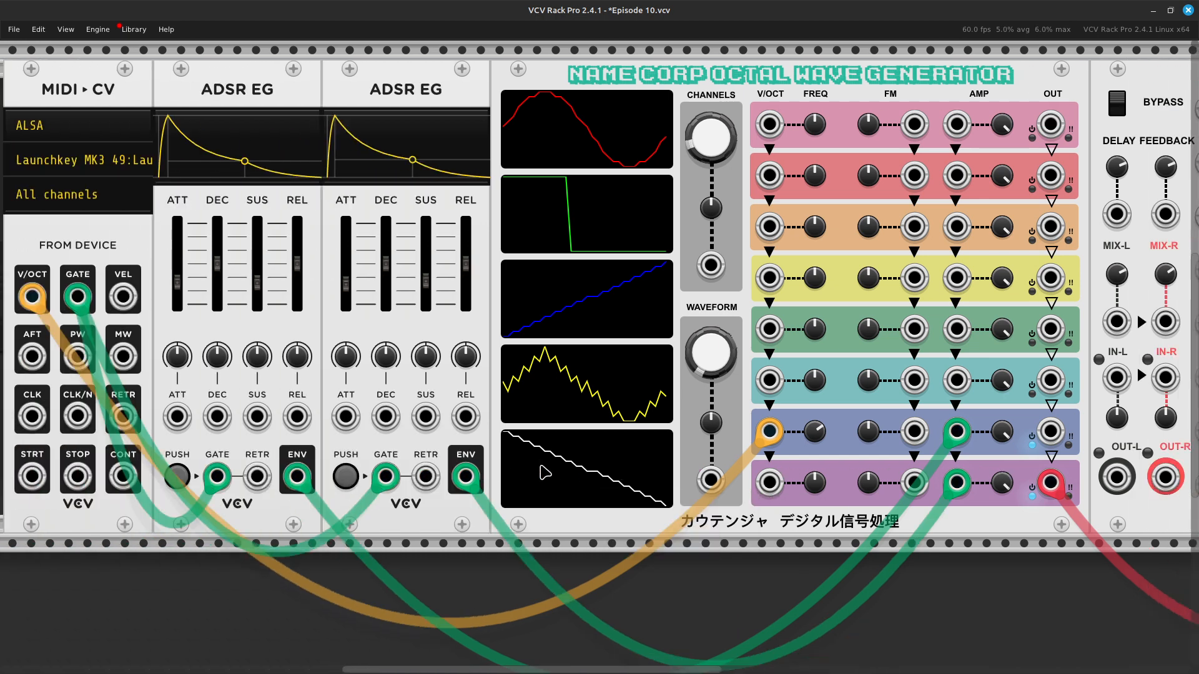
scroll(604, 466, "right", 12)
scroll(605, 465, "right", 5)
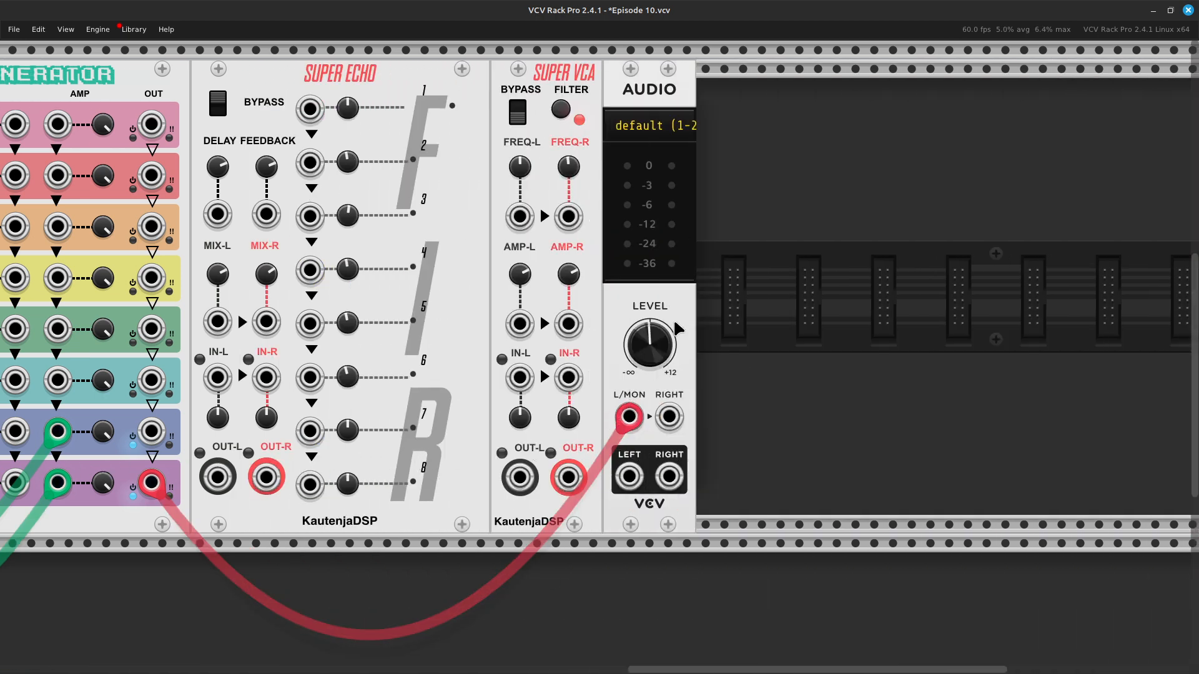
mouse_move(664, 348)
scroll(476, 225, "left", 16)
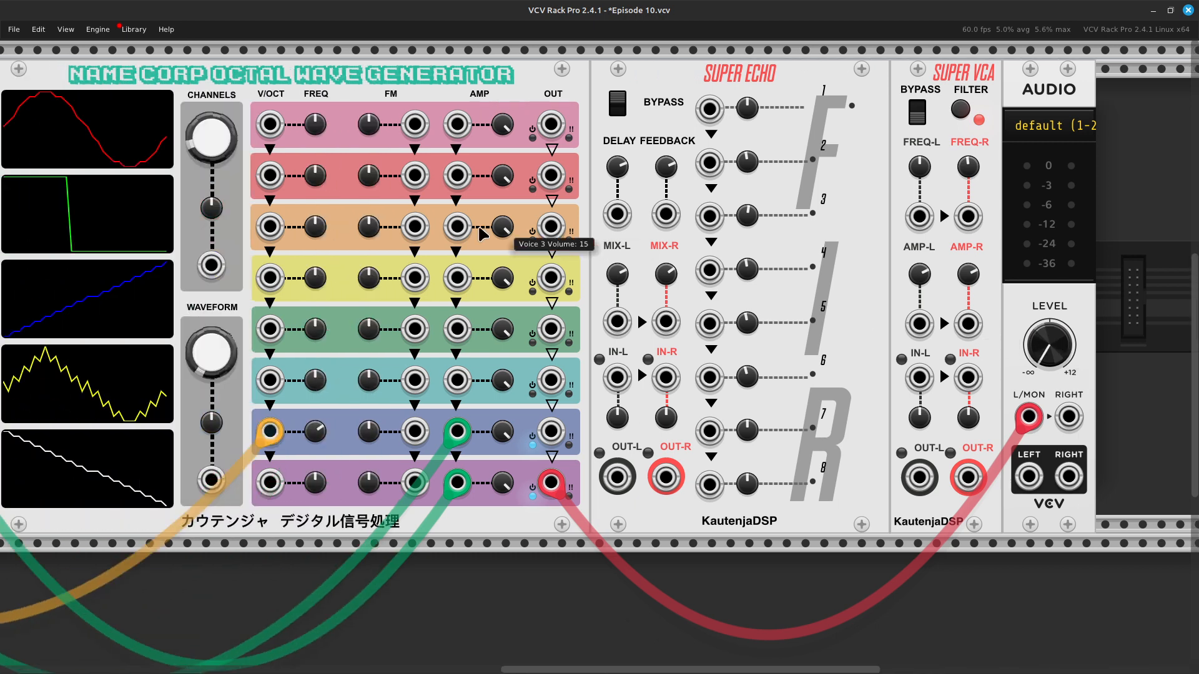
Step: Delete both ADSR EG modules along with their cables from the rack
scroll(475, 225, "left", 2)
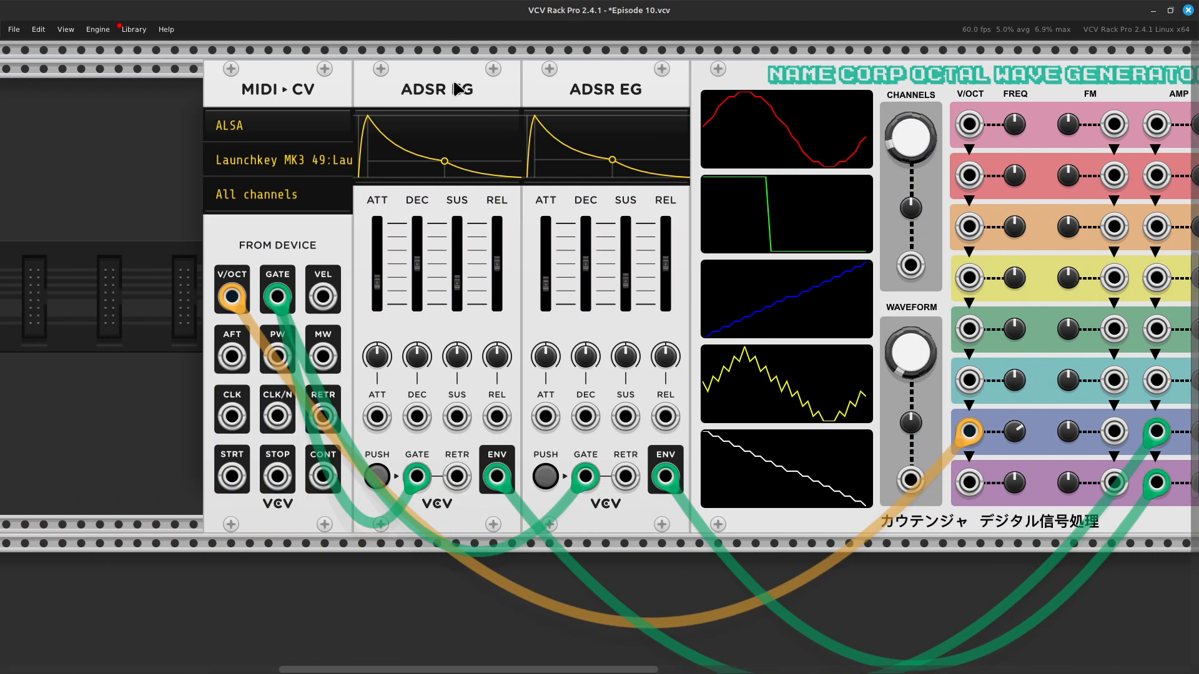
key("Delete")
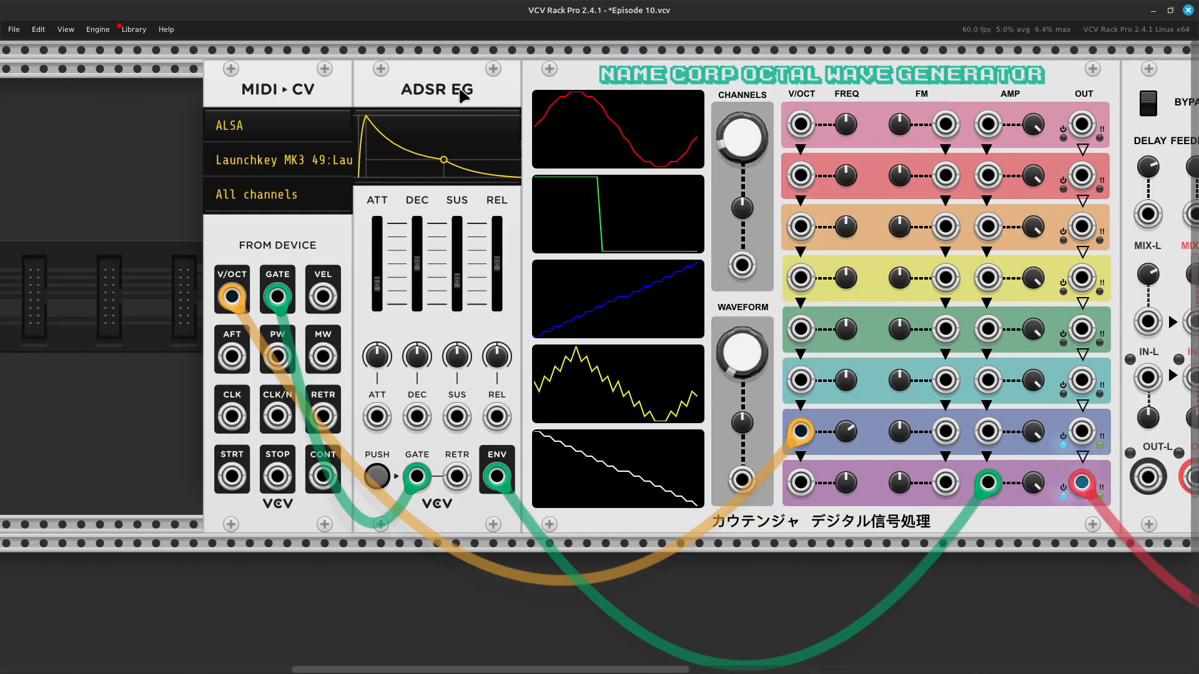
key("Delete")
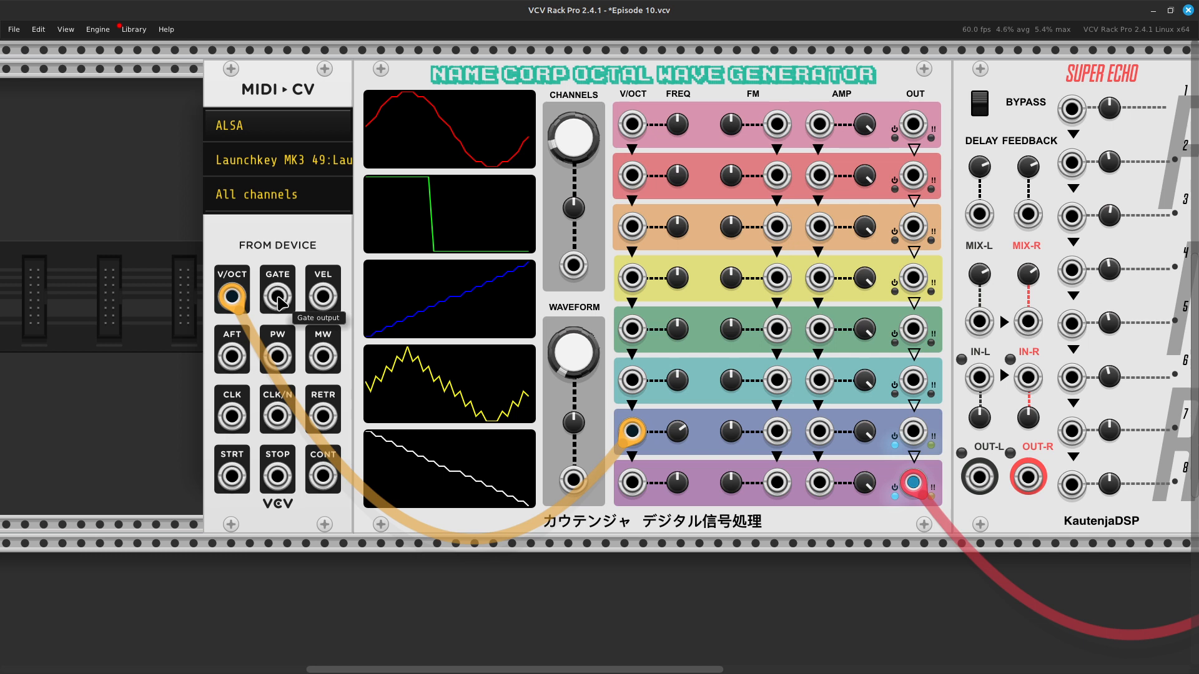
Step: Connect the MIDI-CV GATE output directly to the AMP inputs of voices 7 and 8 with green cables
right_click(279, 299)
left_click(312, 361)
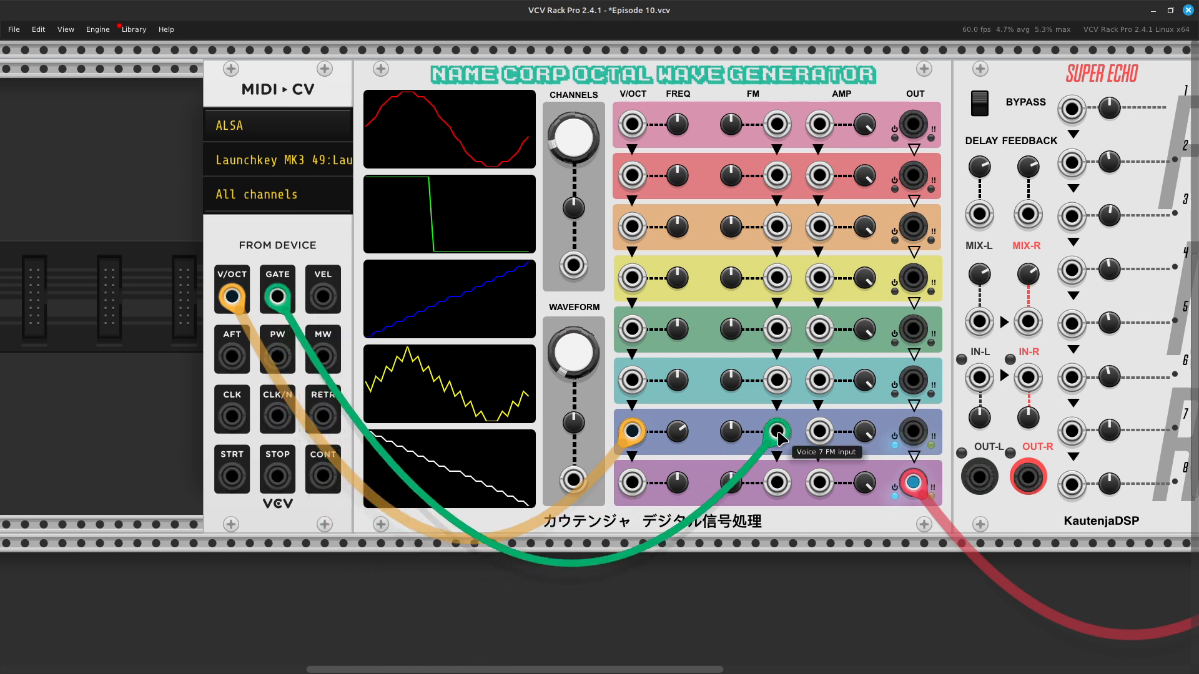
left_click(820, 431)
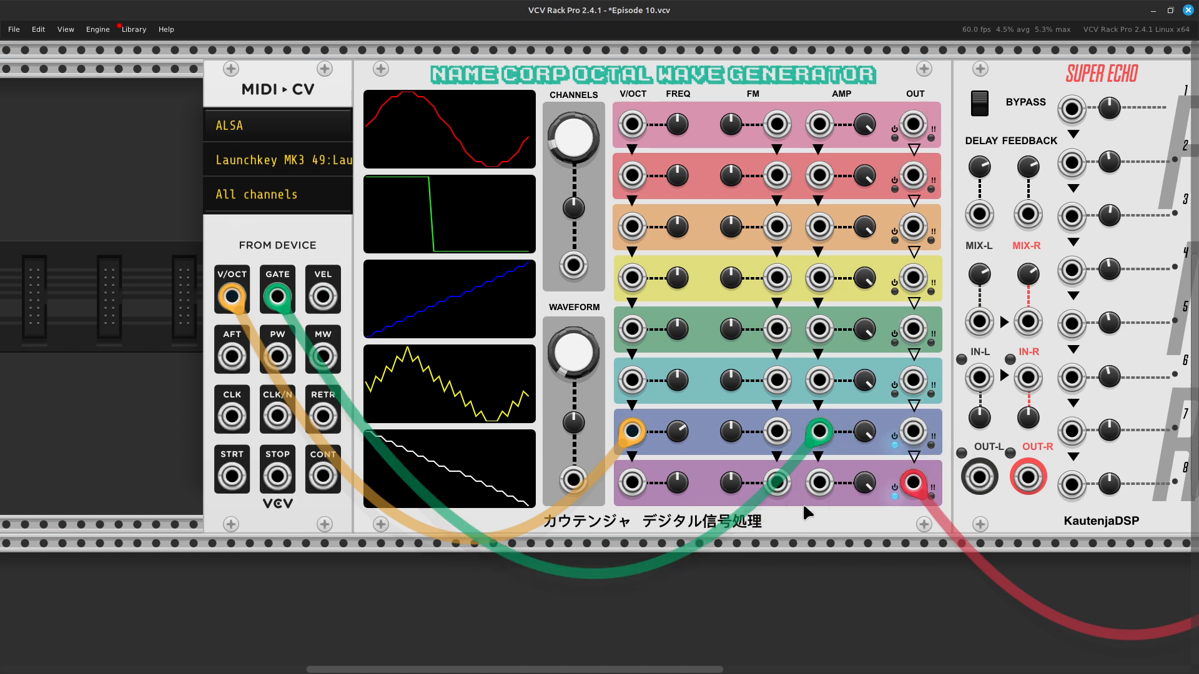
scroll(802, 509, "right", 3)
right_click(701, 493)
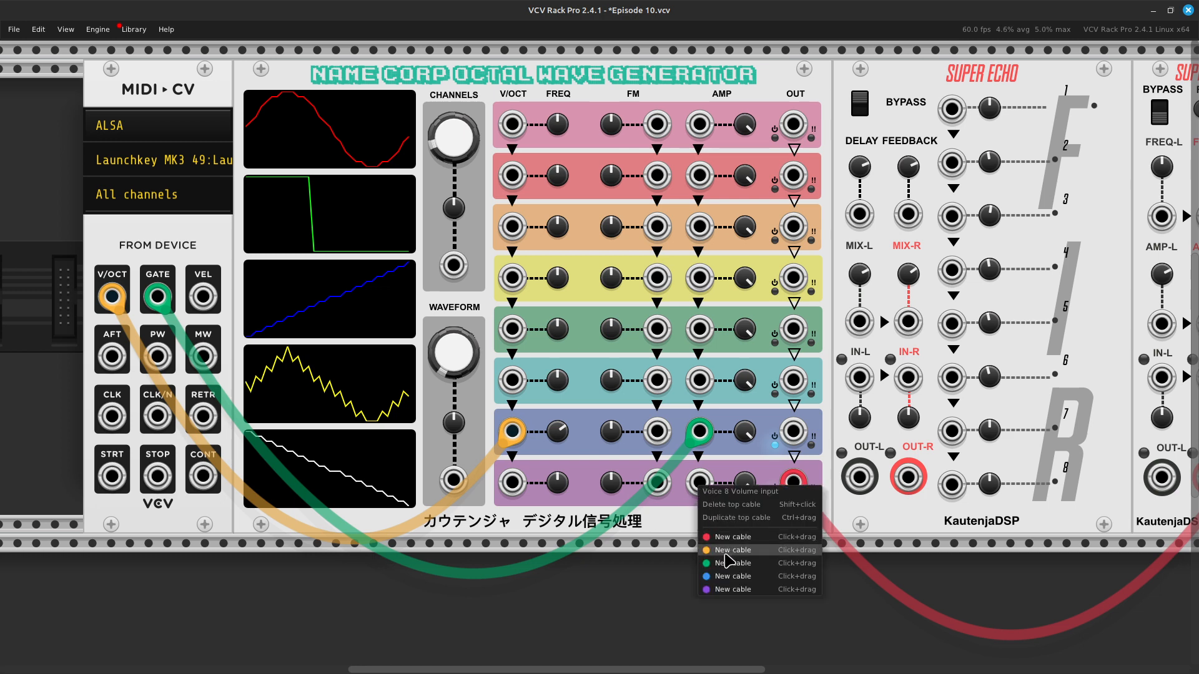
left_click_drag(727, 565, 717, 298)
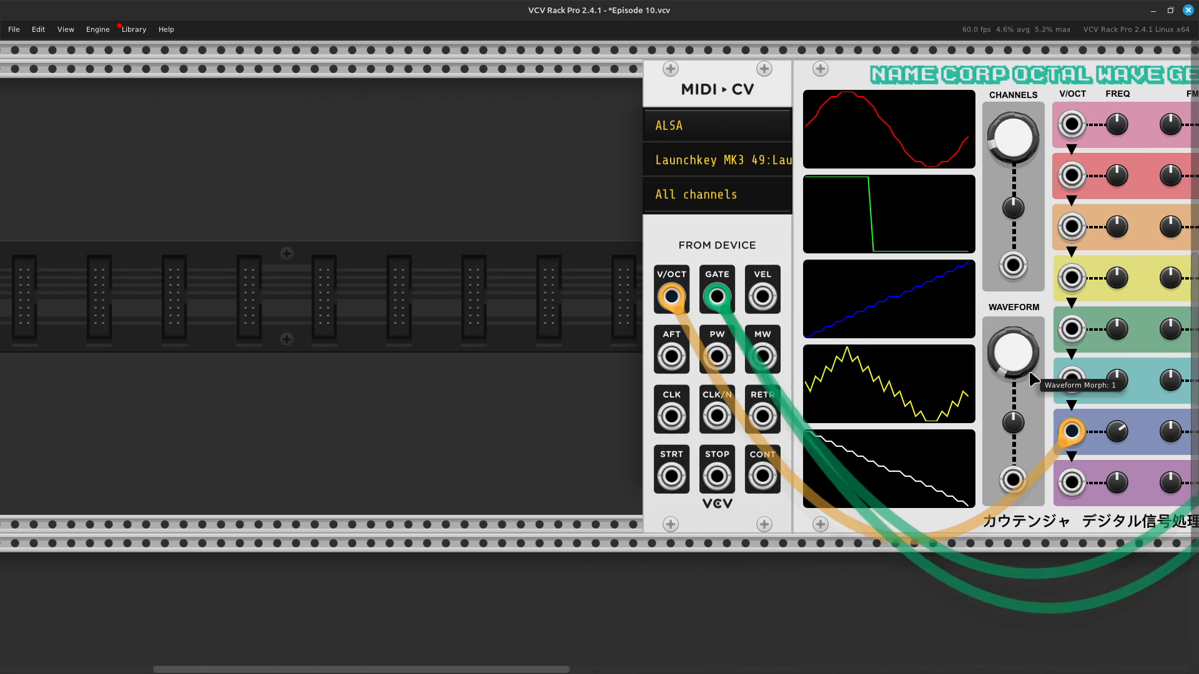
Step: Reset the frequency knobs of voices 7 and 8 to their default of 261.63 Hz
scroll(874, 406, "right", 15)
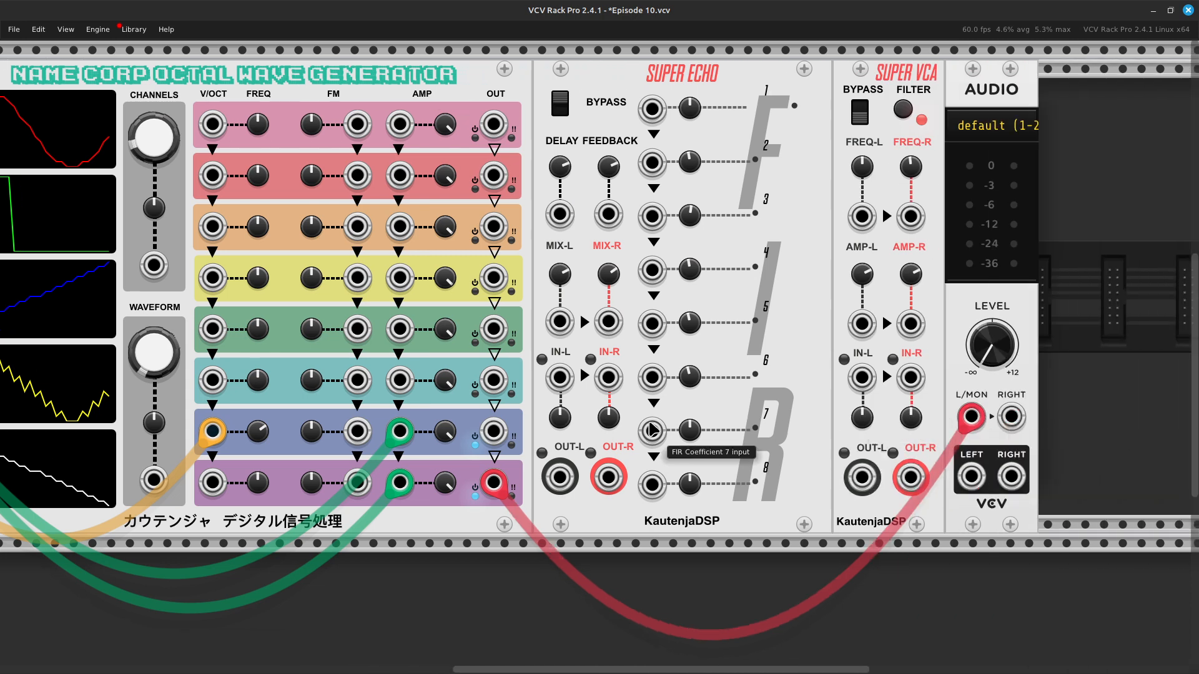
mouse_move(256, 432)
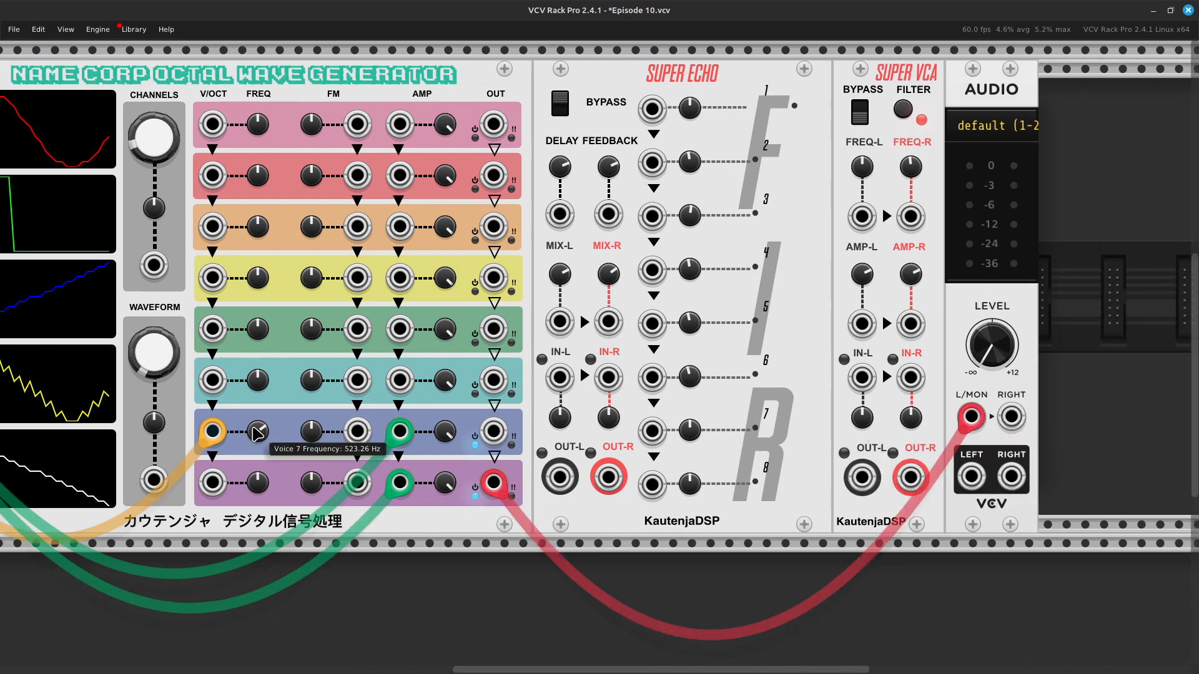
left_click_drag(256, 432, 269, 445)
right_click(257, 484)
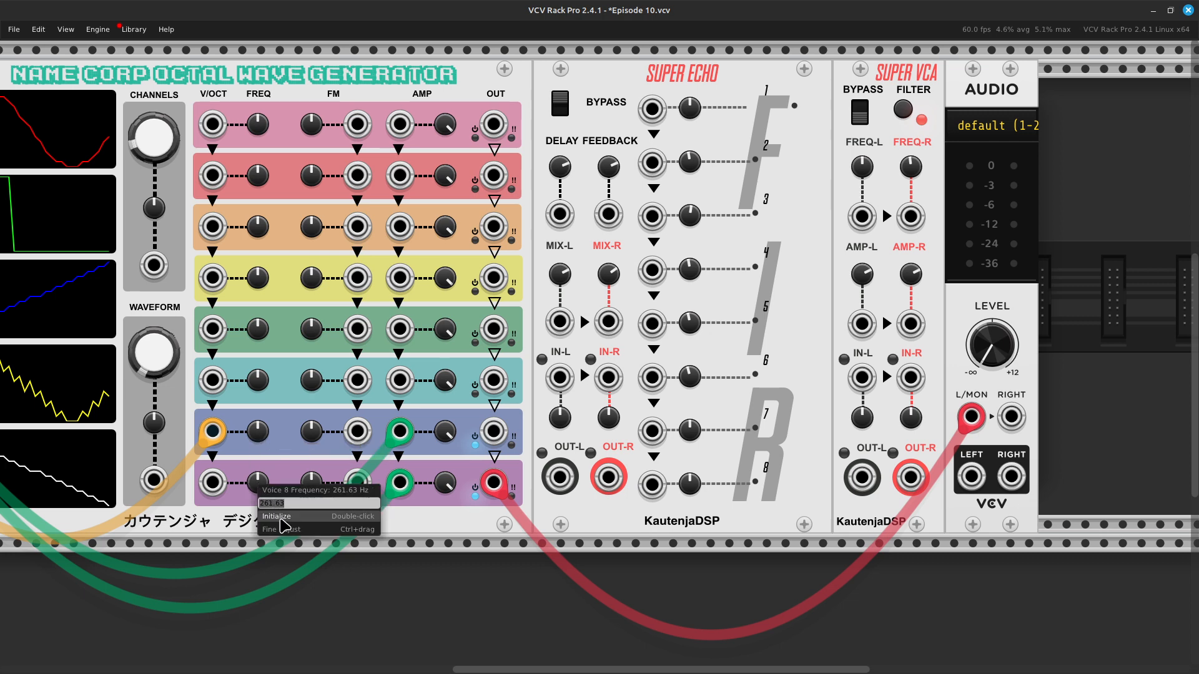
left_click(281, 522)
Step: Detune the two voices by entering a frequency of 261.63 + 1 for voice 7 and 261.63 - 1 for voice 8
right_click(260, 435)
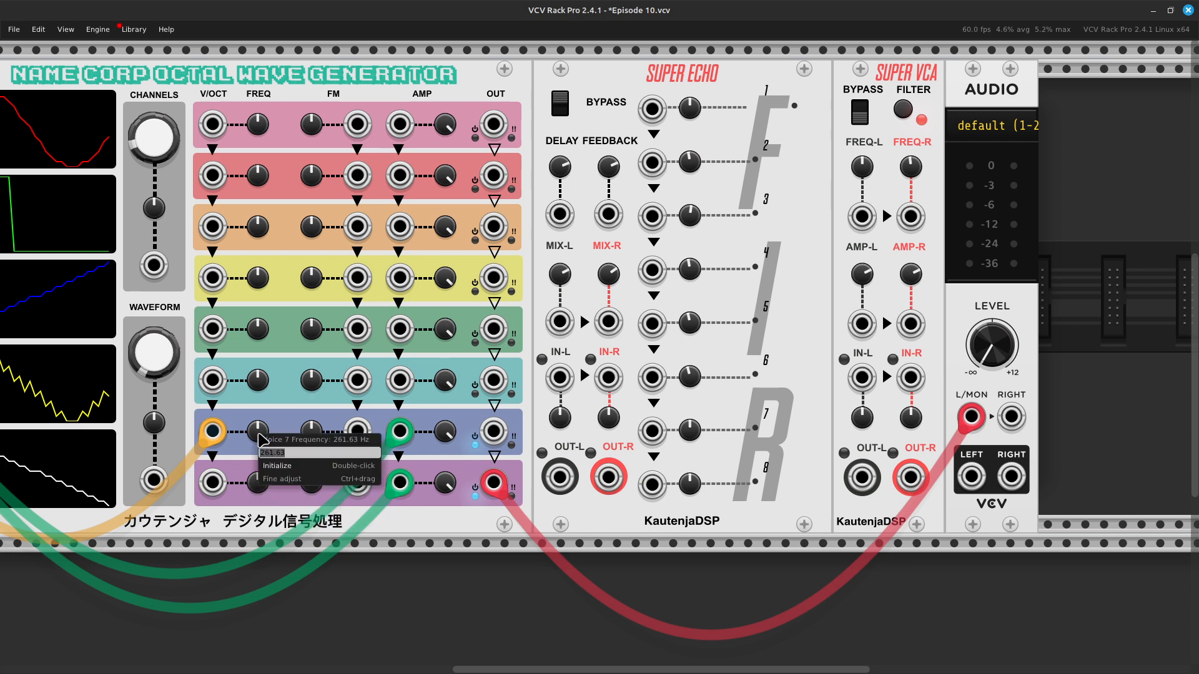
key("Right")
type("+ 1")
key("Return")
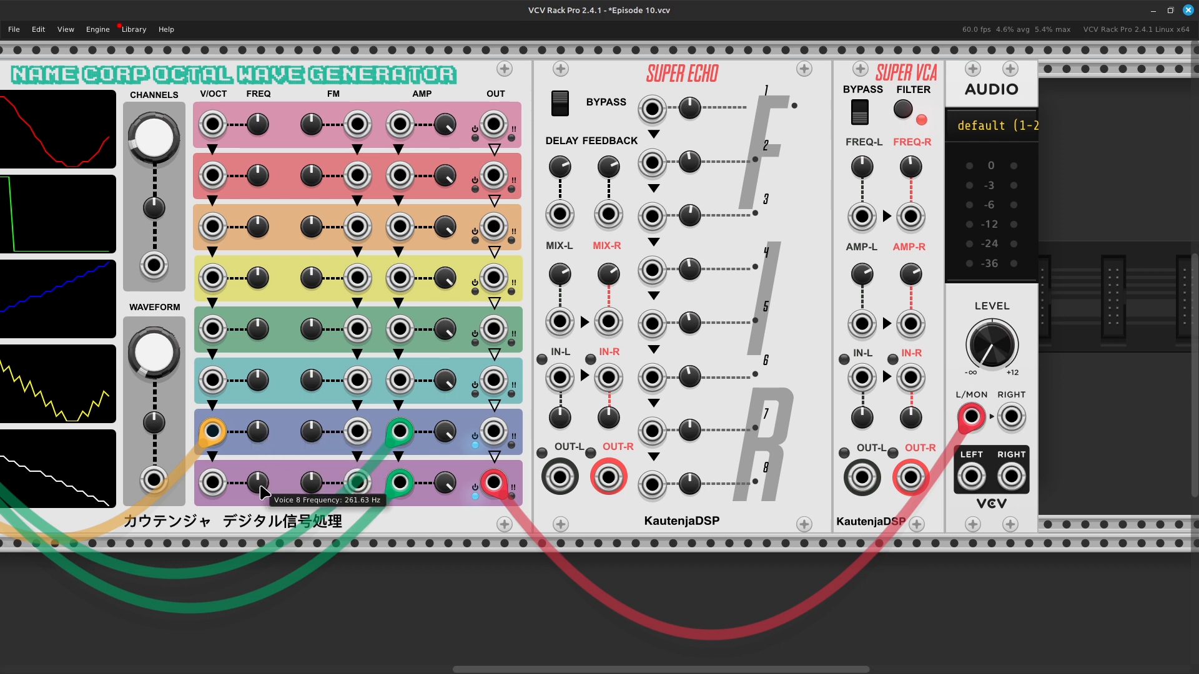
right_click(260, 484)
key("Right")
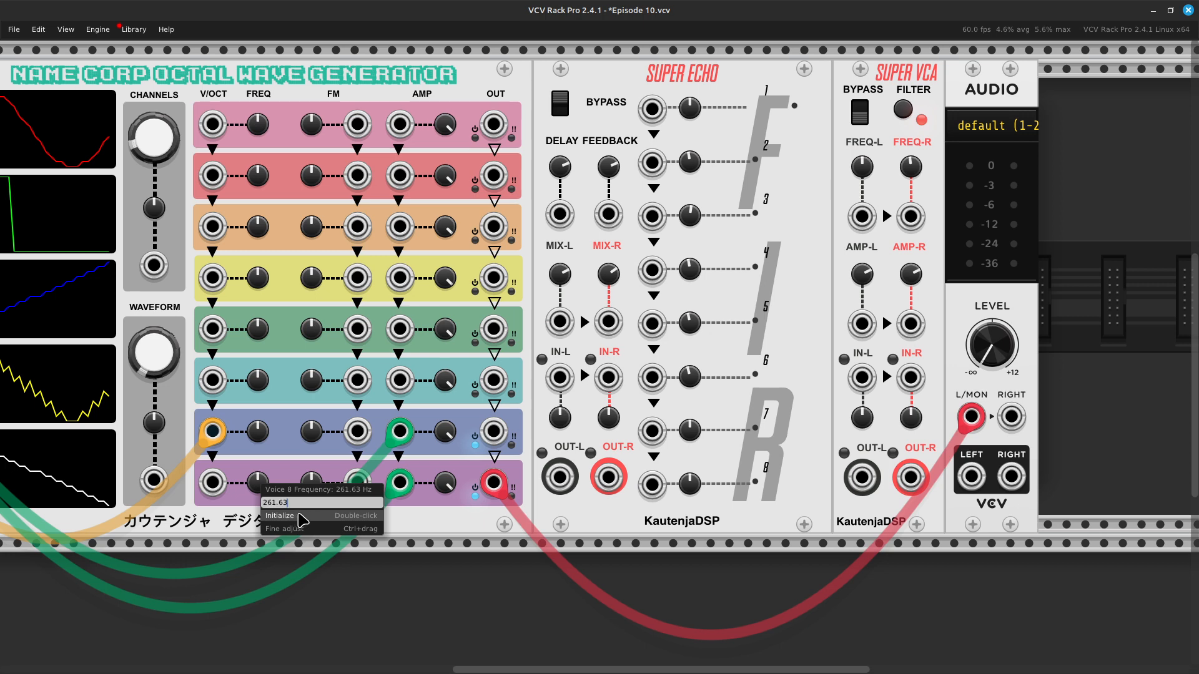
type("- 1")
key("Return")
Step: Route the voice 7 output to Super Echo's IN-L and the voice 8 output to its IN-R with red cables
scroll(302, 519, "right", 5)
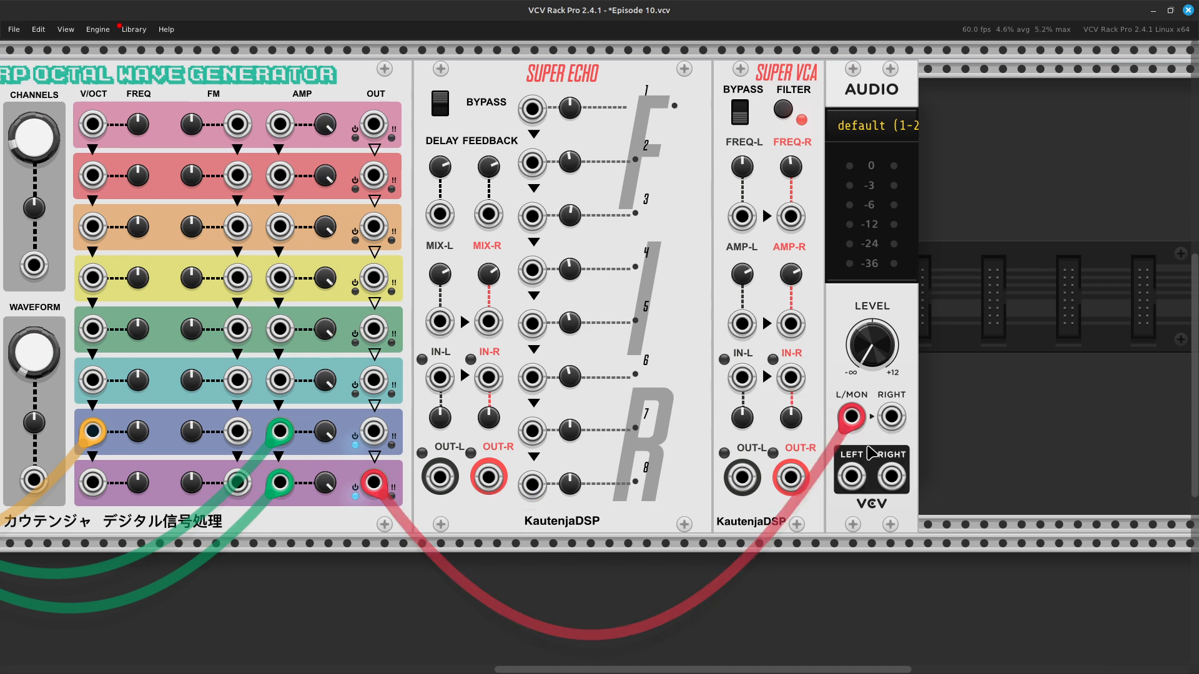
left_click_drag(846, 418, 440, 379)
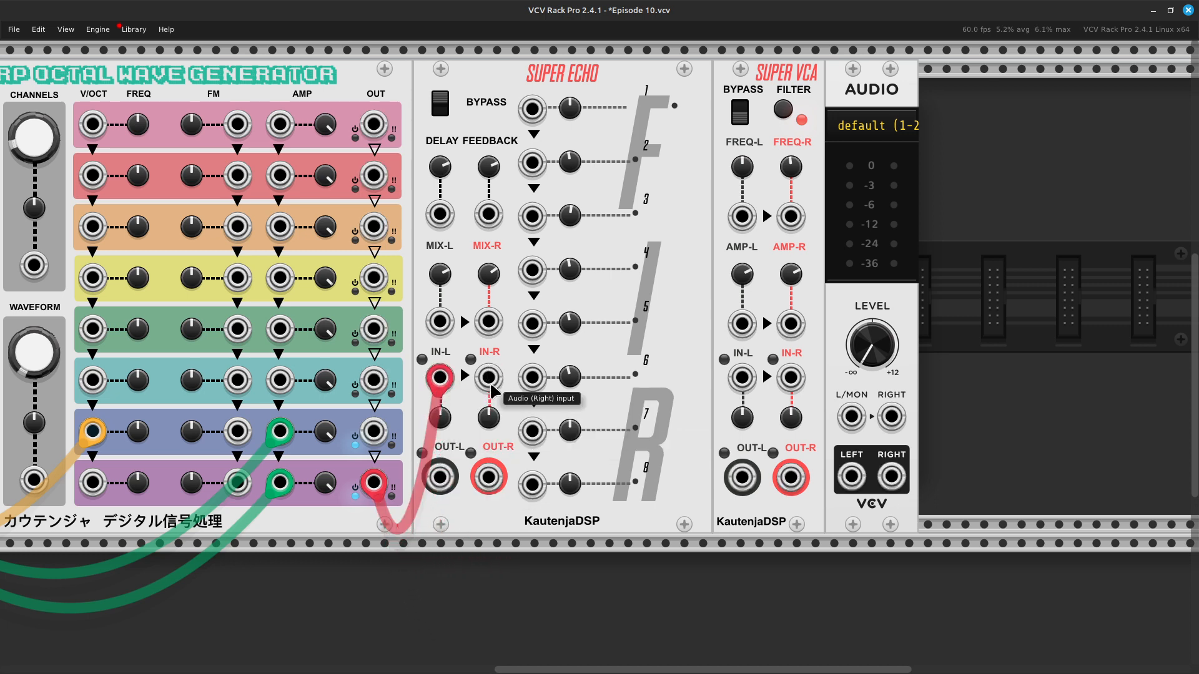
right_click(490, 381)
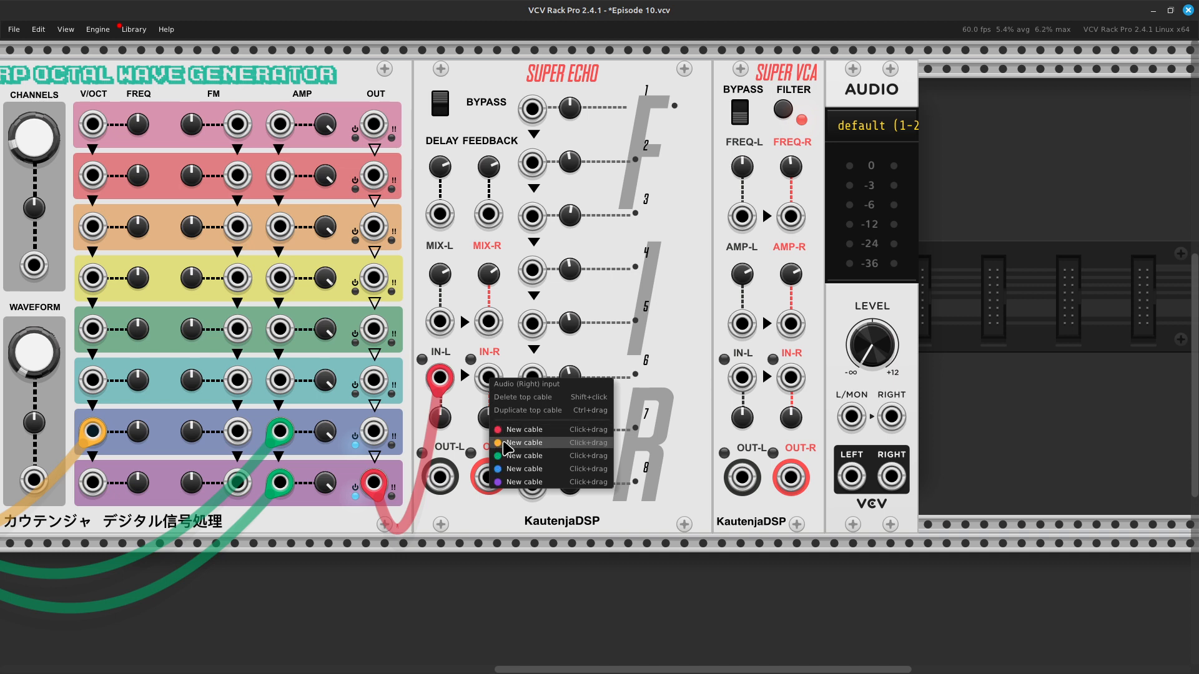
left_click_drag(509, 434, 449, 545)
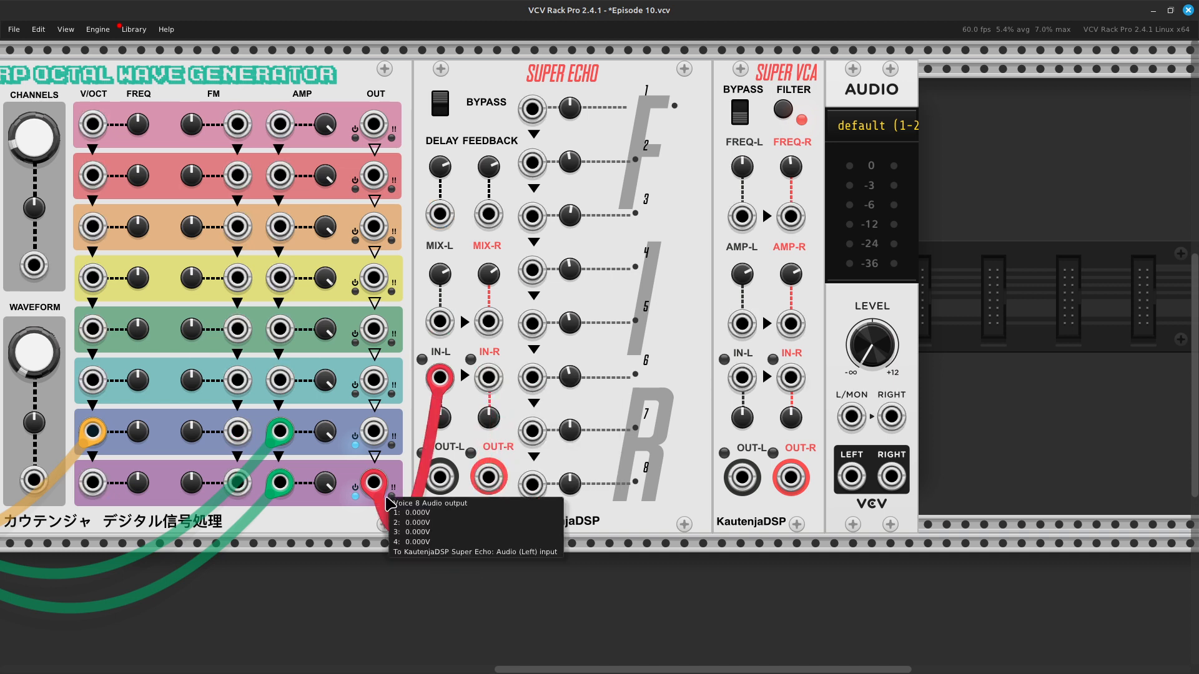
left_click_drag(373, 491, 374, 432)
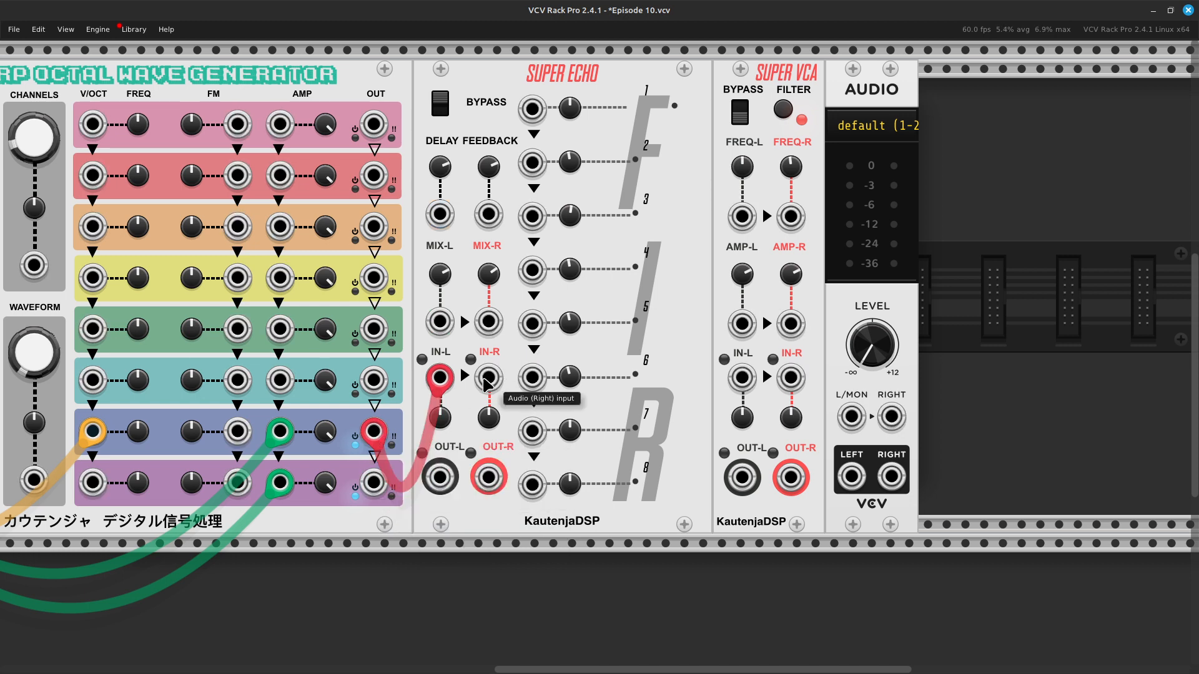
right_click(484, 383)
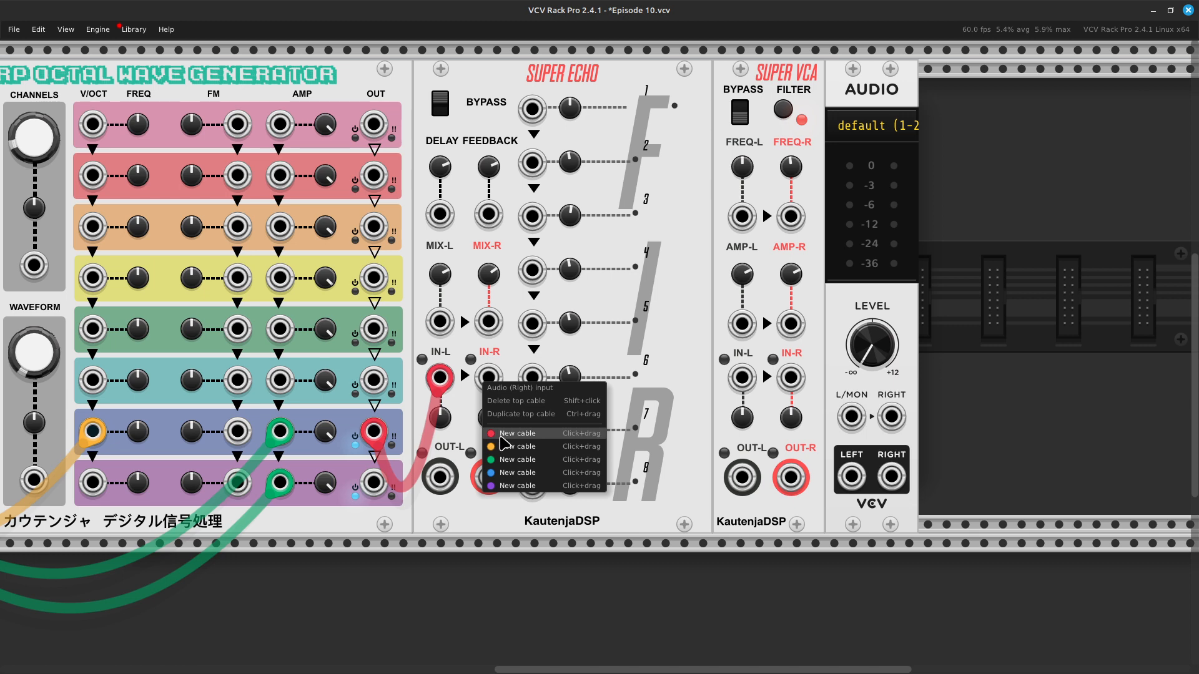
left_click_drag(499, 435, 374, 483)
Step: Patch Super Echo's OUT-L and OUT-R to the Audio module's L/MON and RIGHT inputs with red cables and reset the Audio level to default
right_click(441, 478)
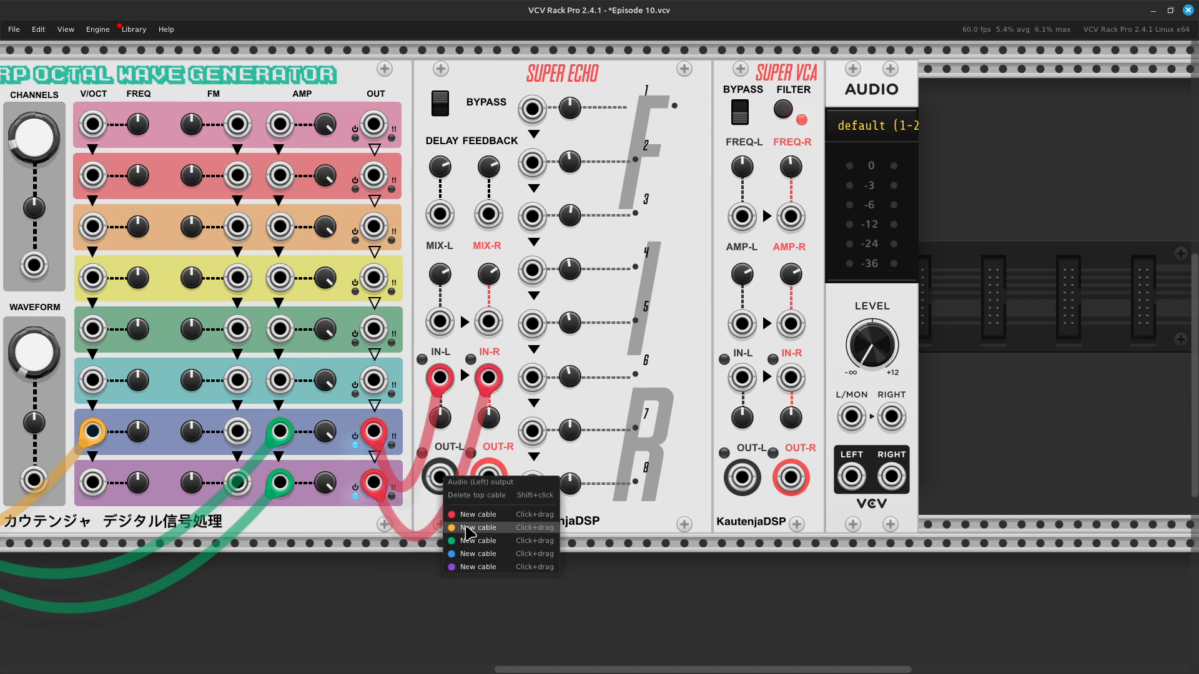
left_click_drag(467, 517, 861, 415)
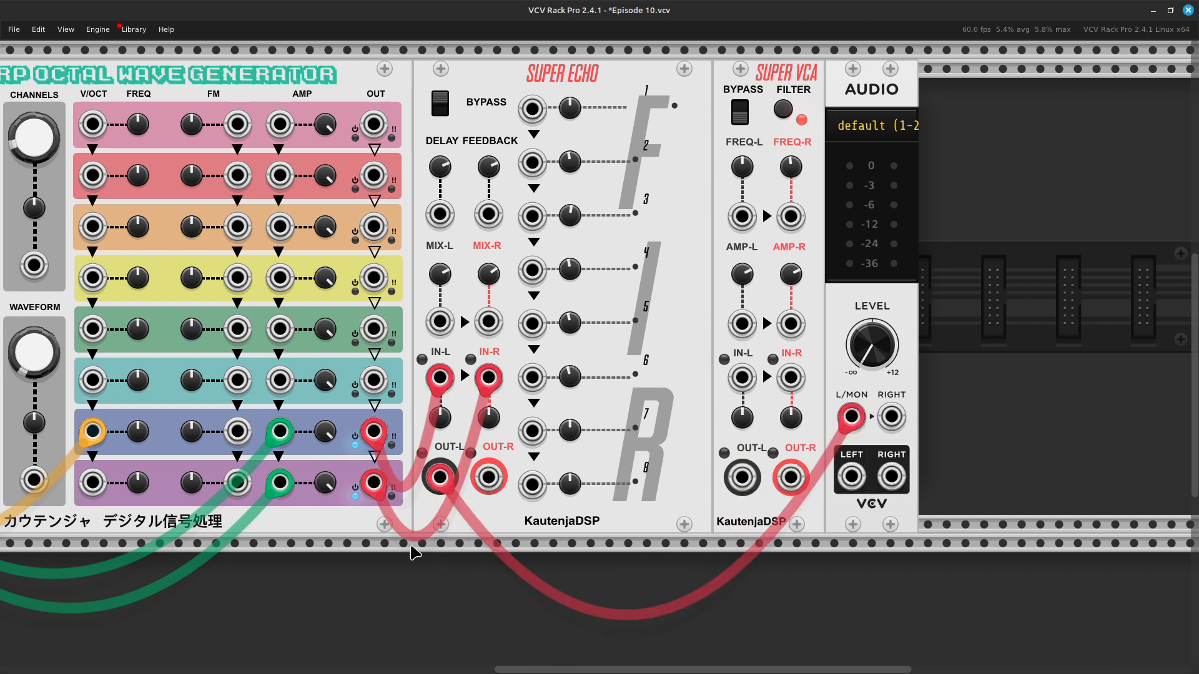
right_click(487, 481)
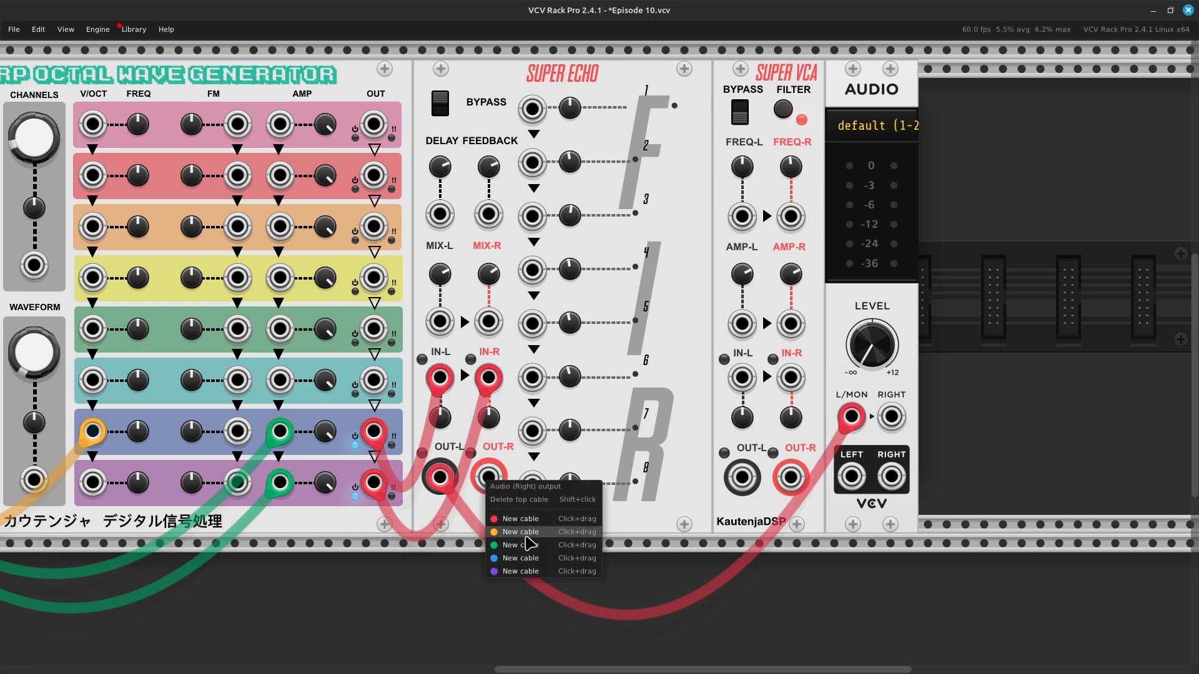
left_click_drag(533, 522, 893, 417)
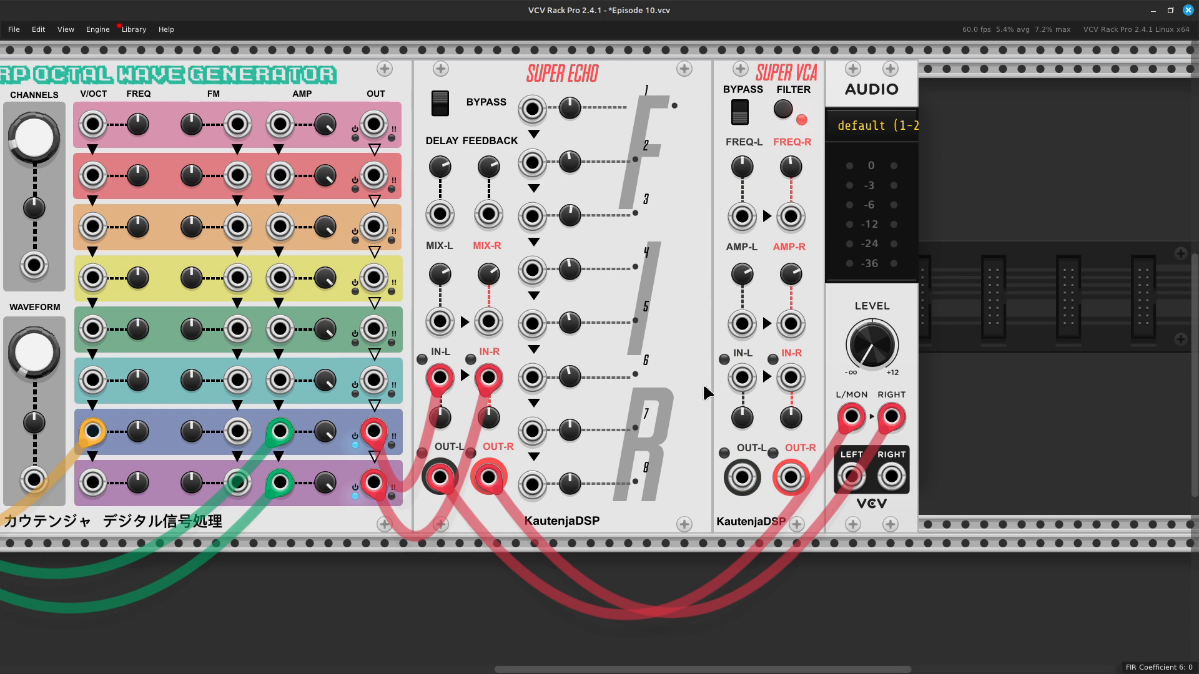
right_click(872, 340)
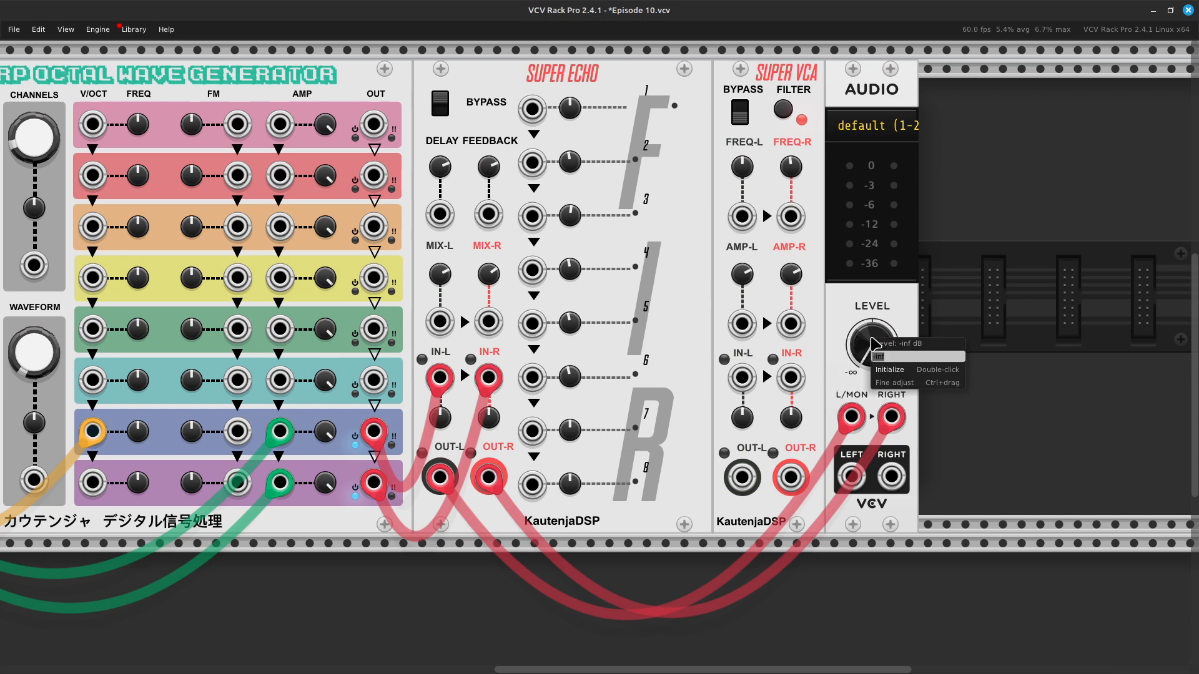
left_click(923, 374)
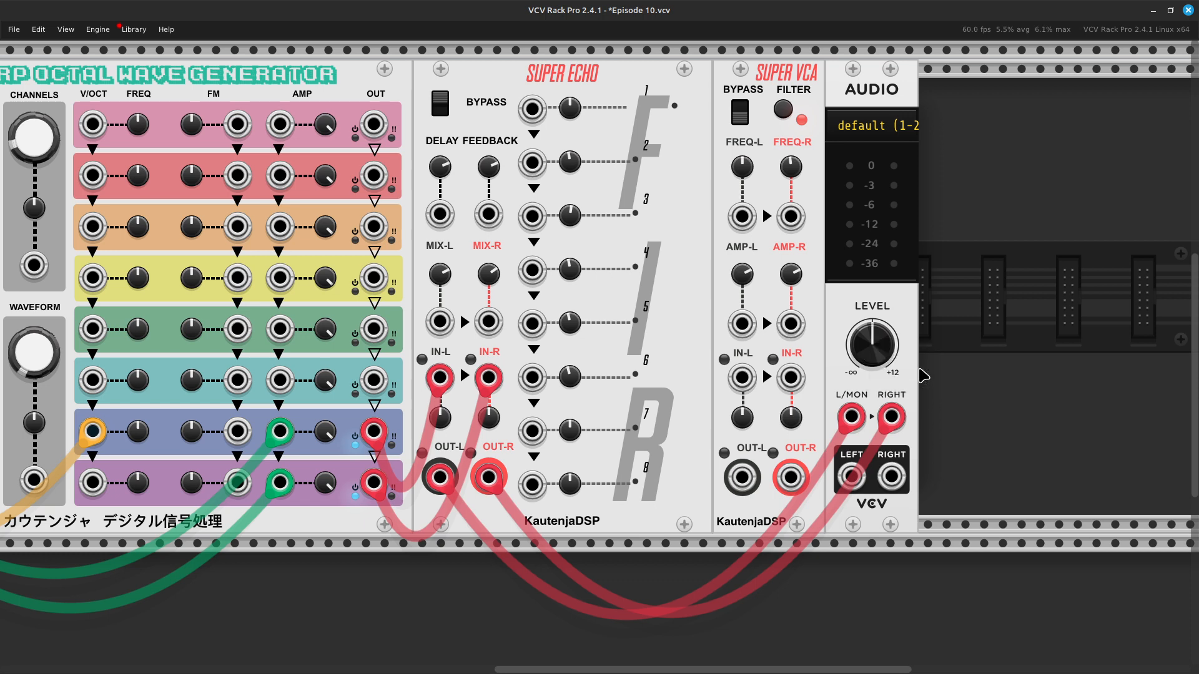
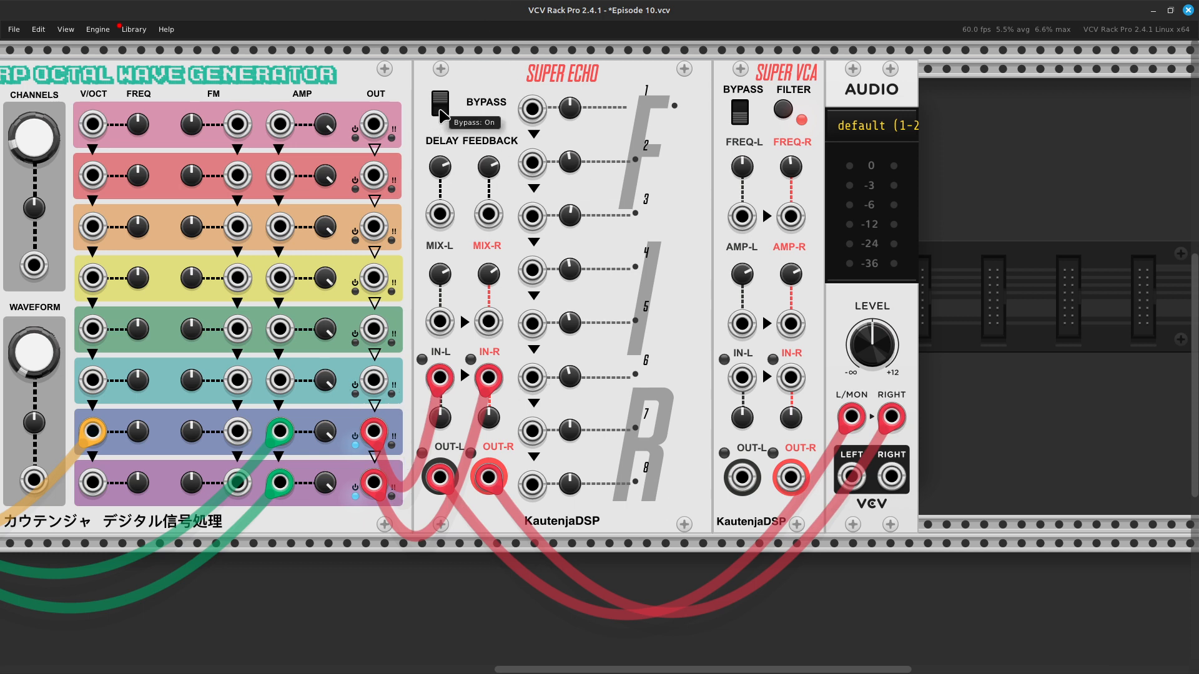
Step: Turn off Super Echo's bypass, lower the echo delay to 269.16 ms, and raise it again
left_click(440, 106)
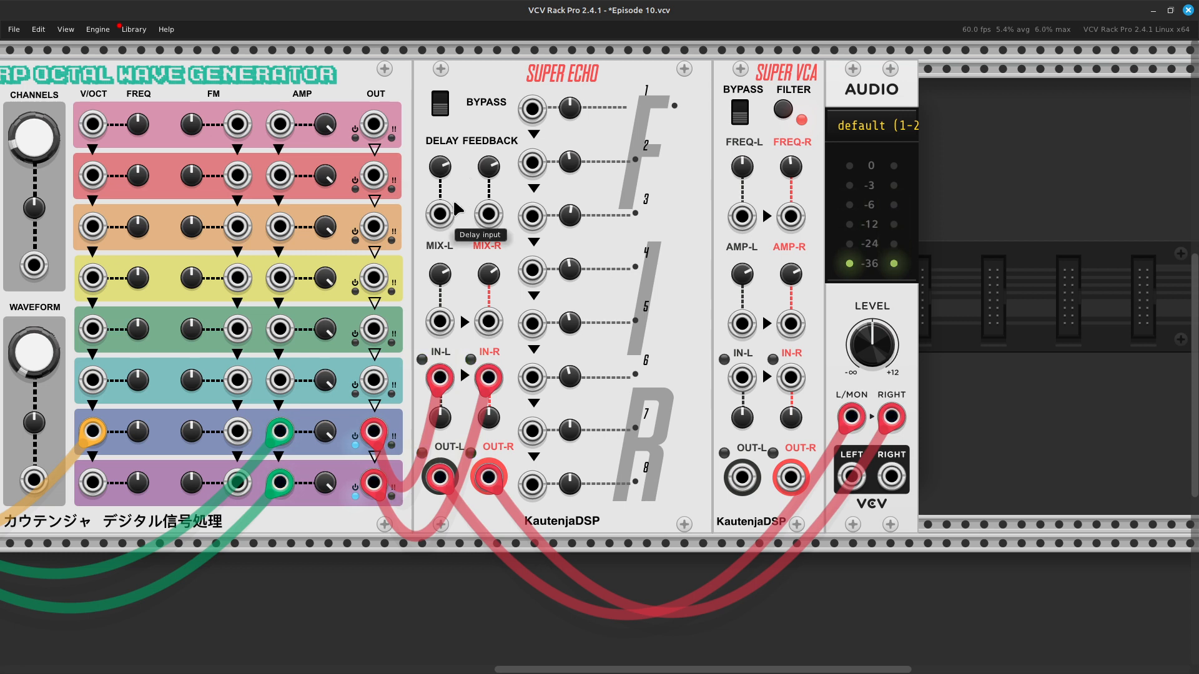
mouse_move(439, 170)
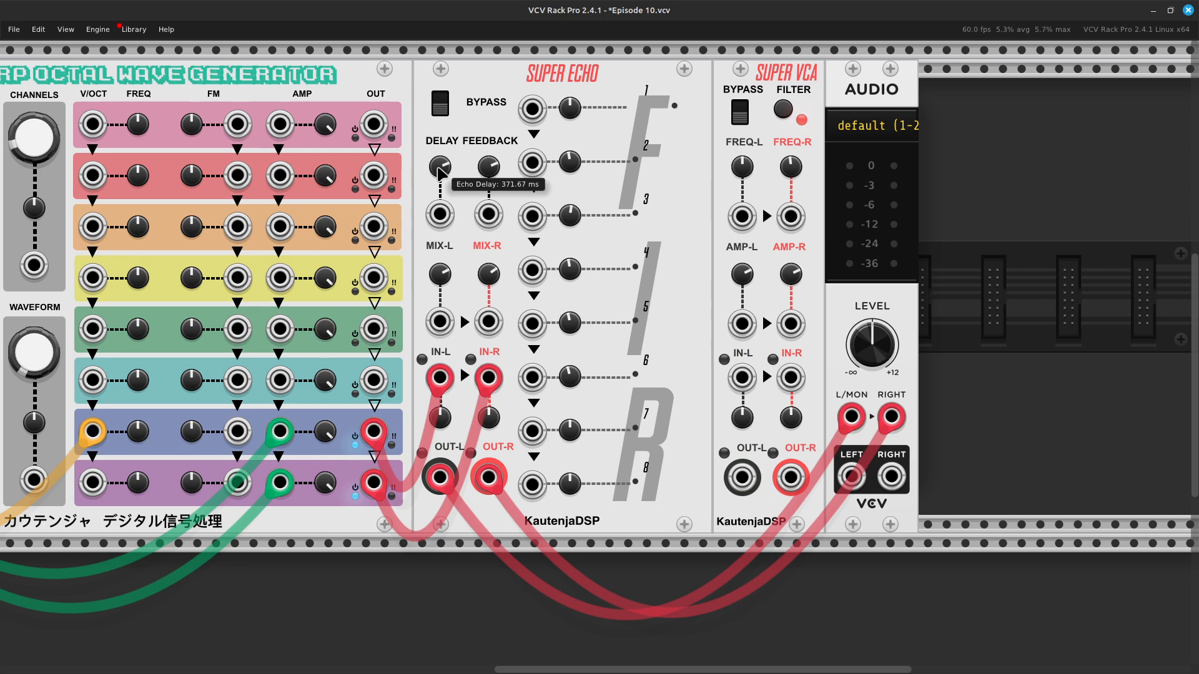
mouse_move(441, 172)
left_mouse_down()
mouse_move(441, 237)
mouse_move(441, 194)
left_mouse_up()
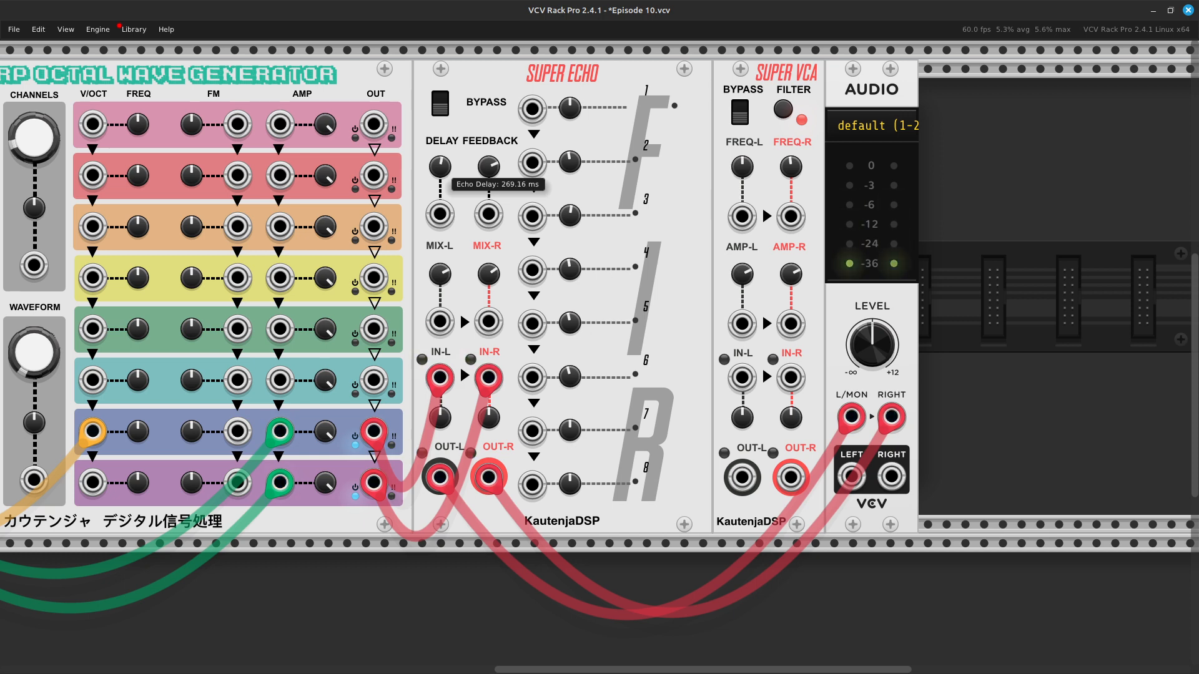
left_click_drag(441, 194, 441, 185)
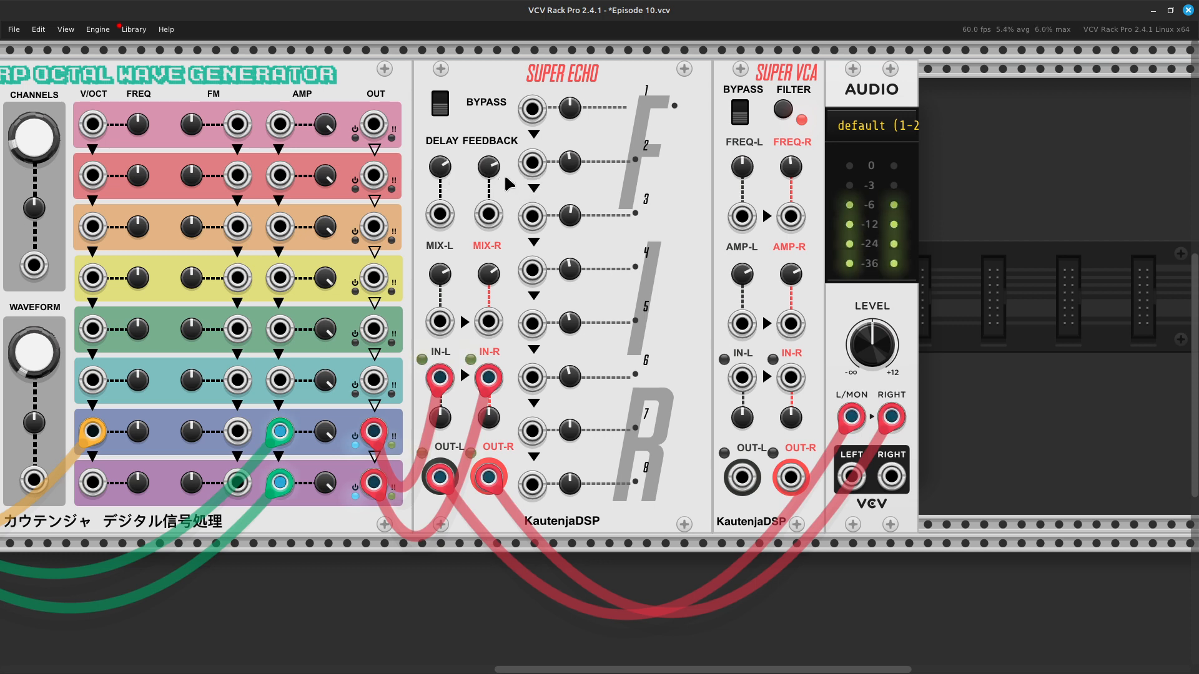
Step: Turn down Super Echo's feedback knob and connect a yellow modulation cable to its Feedback input
mouse_move(496, 174)
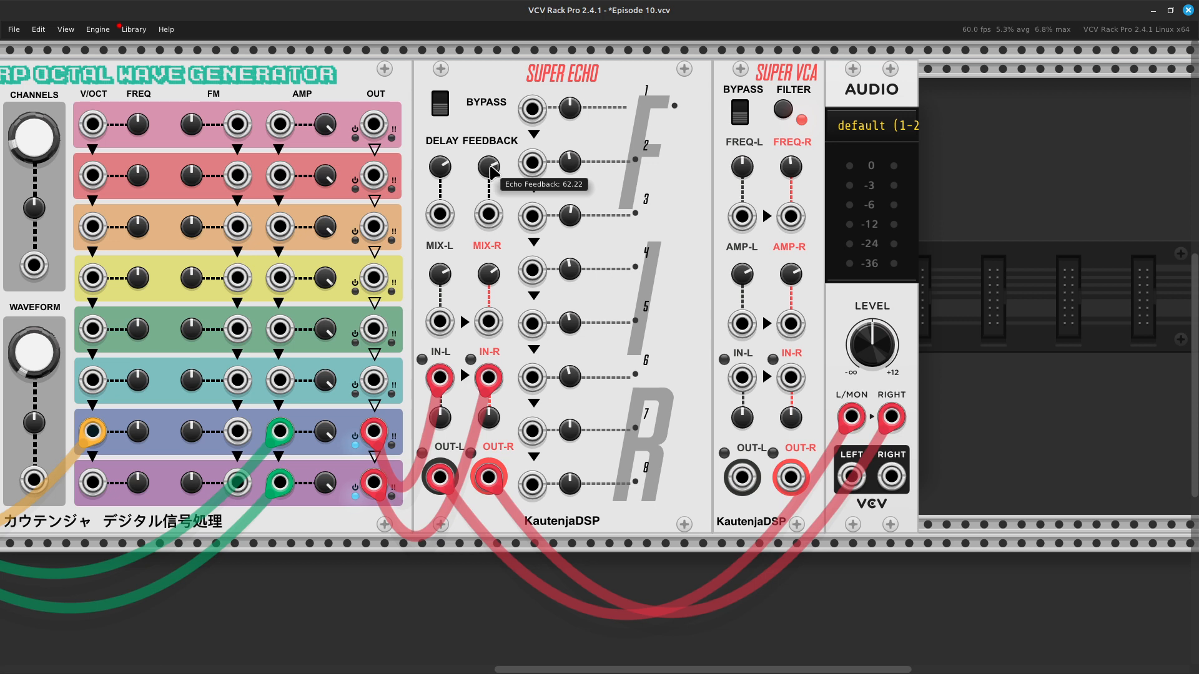
left_click_drag(491, 169, 492, 241)
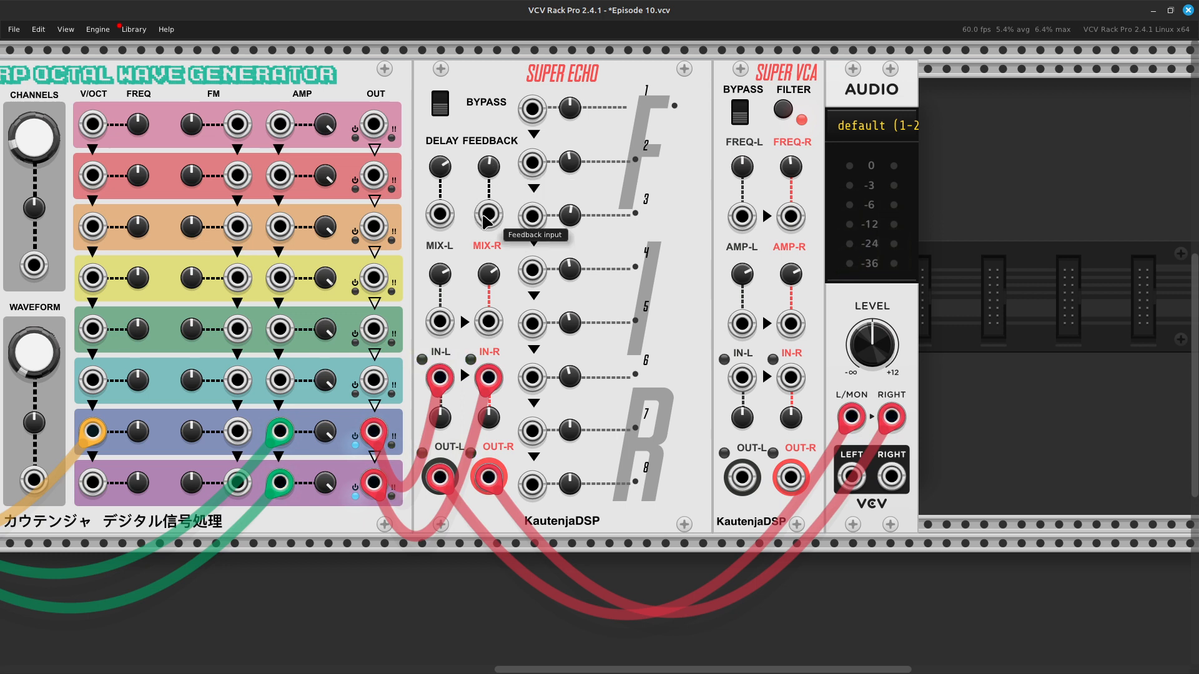
right_click(486, 218)
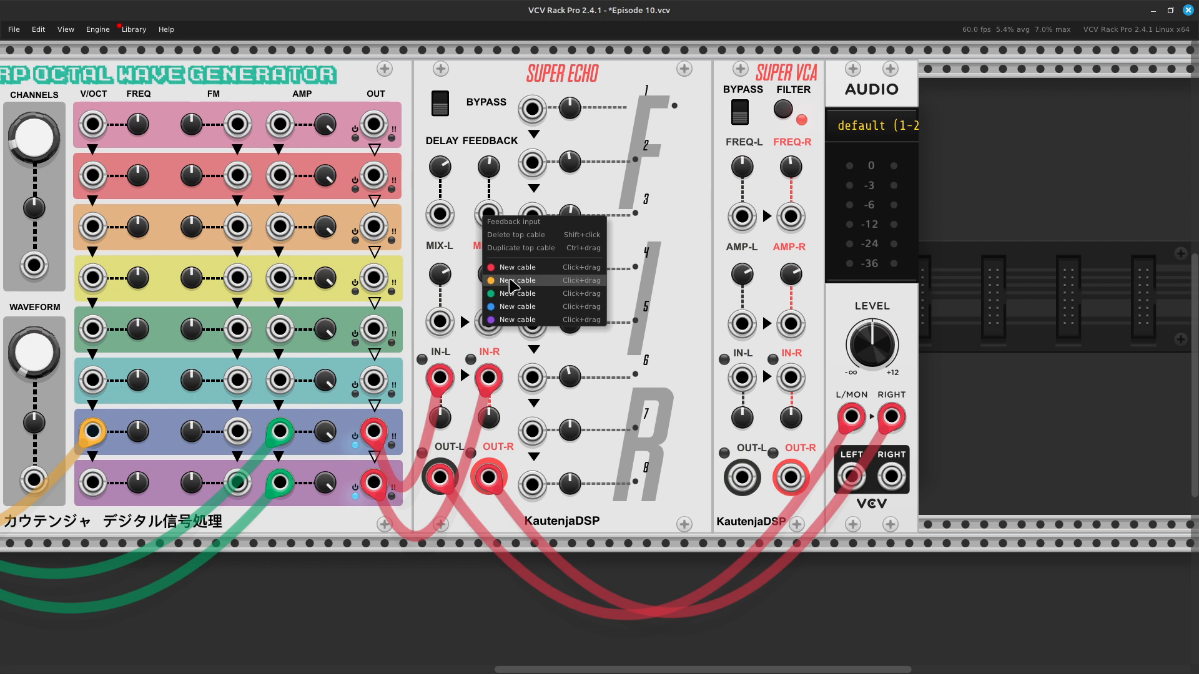
left_click_drag(512, 286, 380, 362)
scroll(331, 441, "left", 19)
scroll(375, 356, "right", 20)
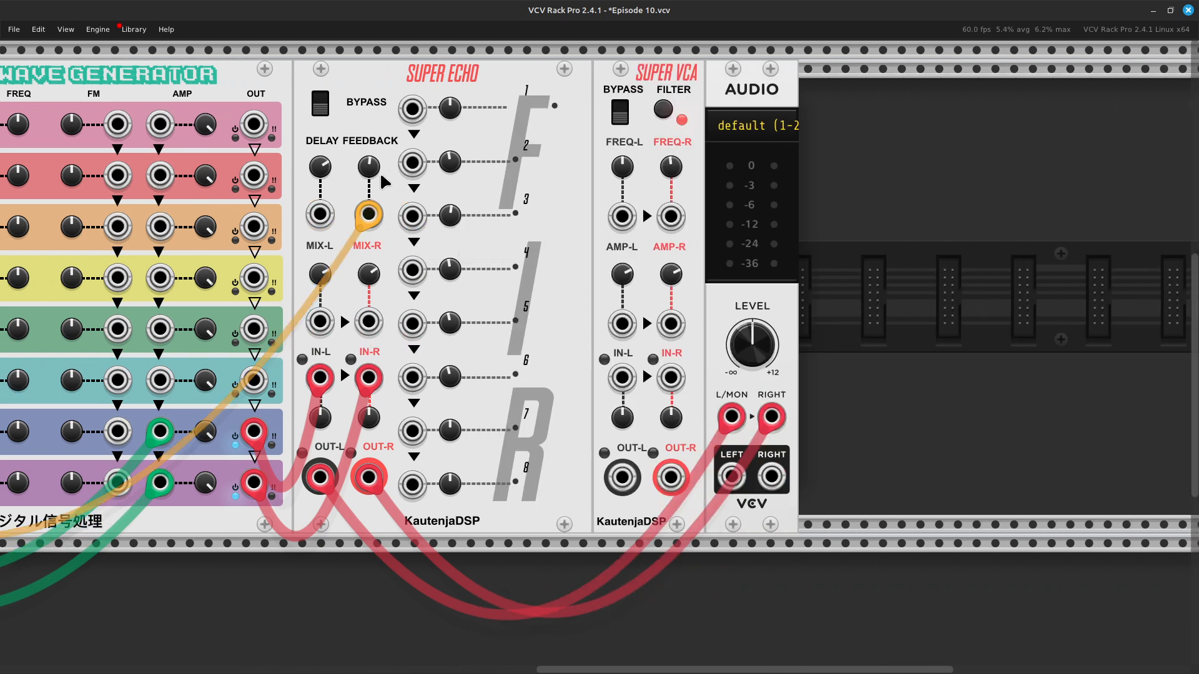
Step: Raise the Echo Feedback knob to 127 and reset it to its default
left_click_drag(370, 169, 370, 159)
mouse_move(371, 171)
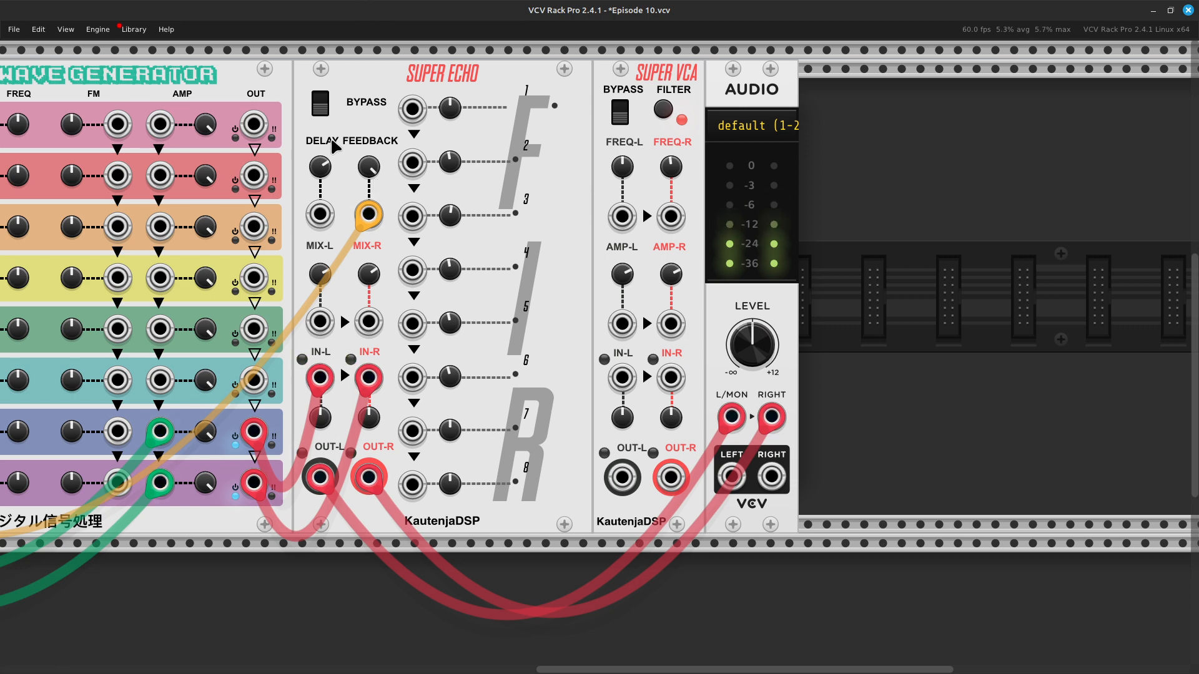
right_click(370, 170)
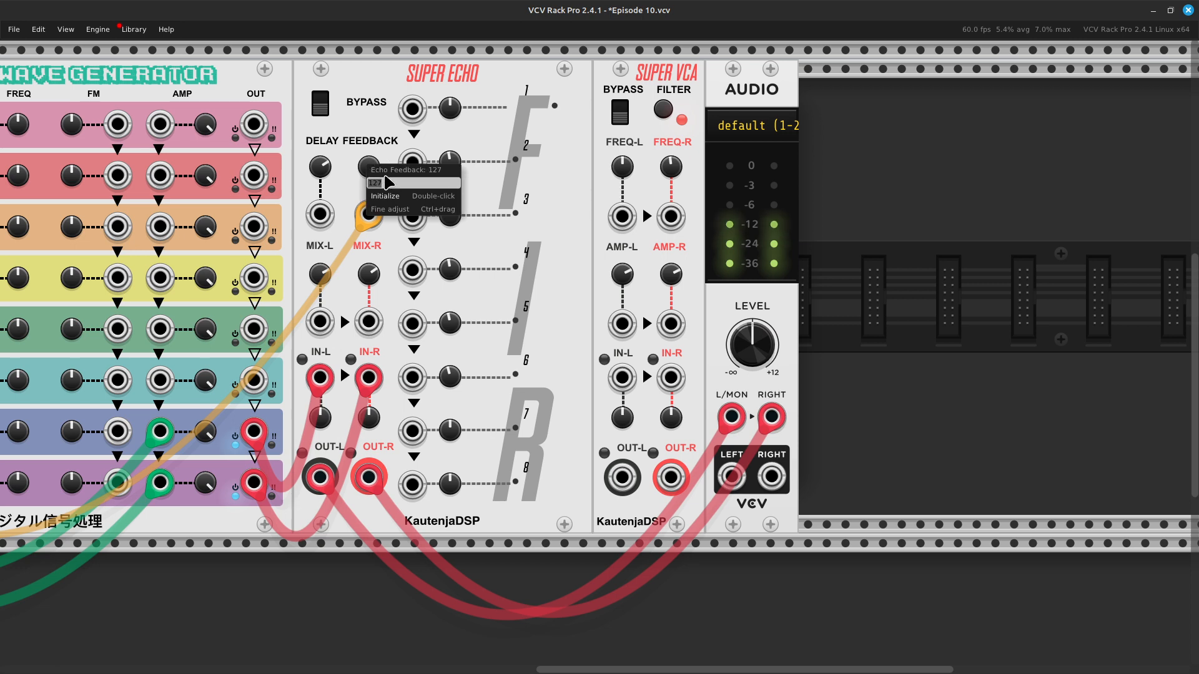
left_click(395, 196)
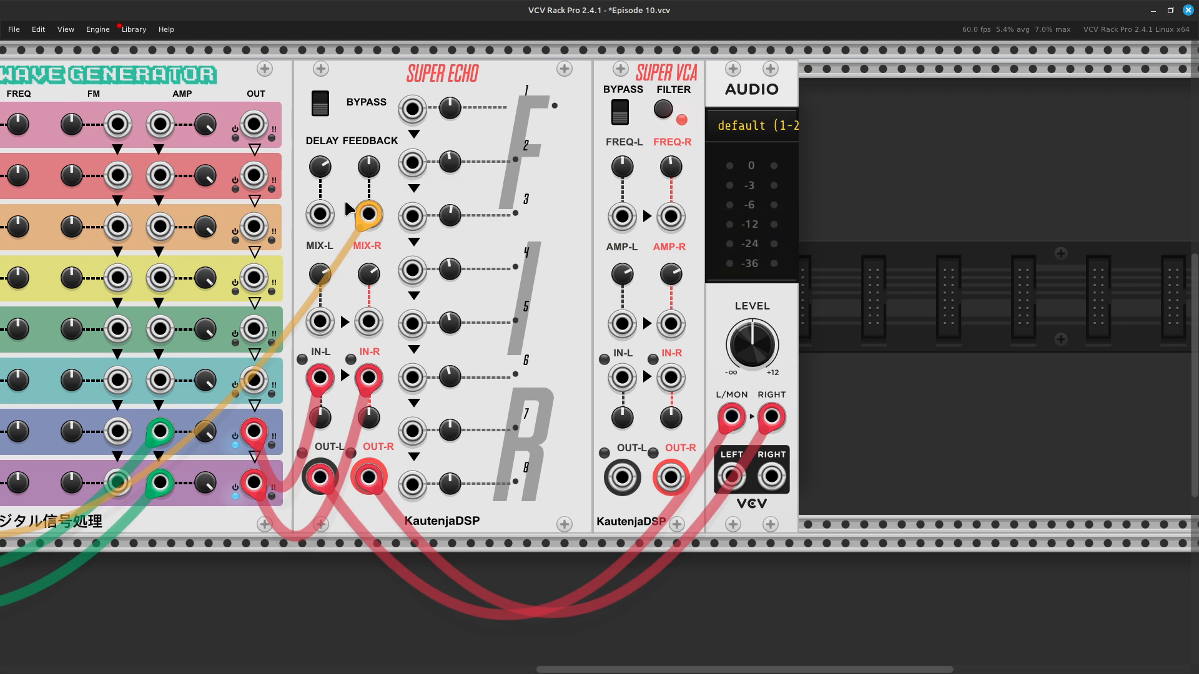
mouse_move(371, 183)
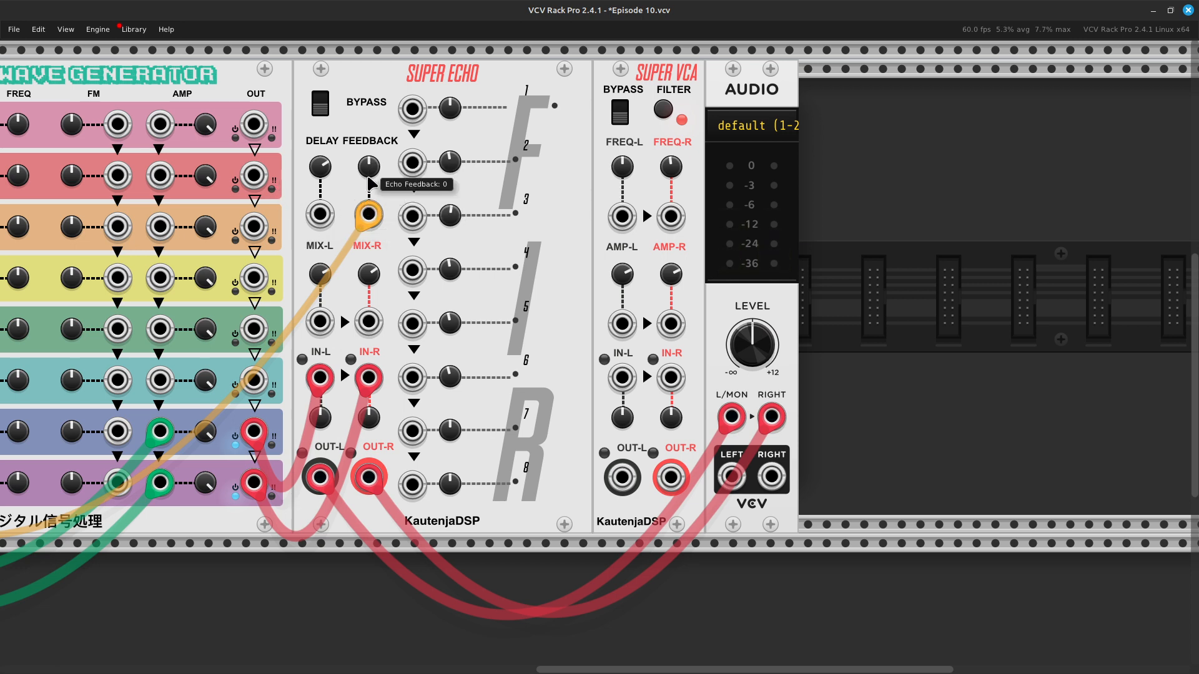
Step: Move the yellow cable from the Feedback input to the FIR Coefficient 1 input and raise its CV attenuverter to 0.816
mouse_move(365, 220)
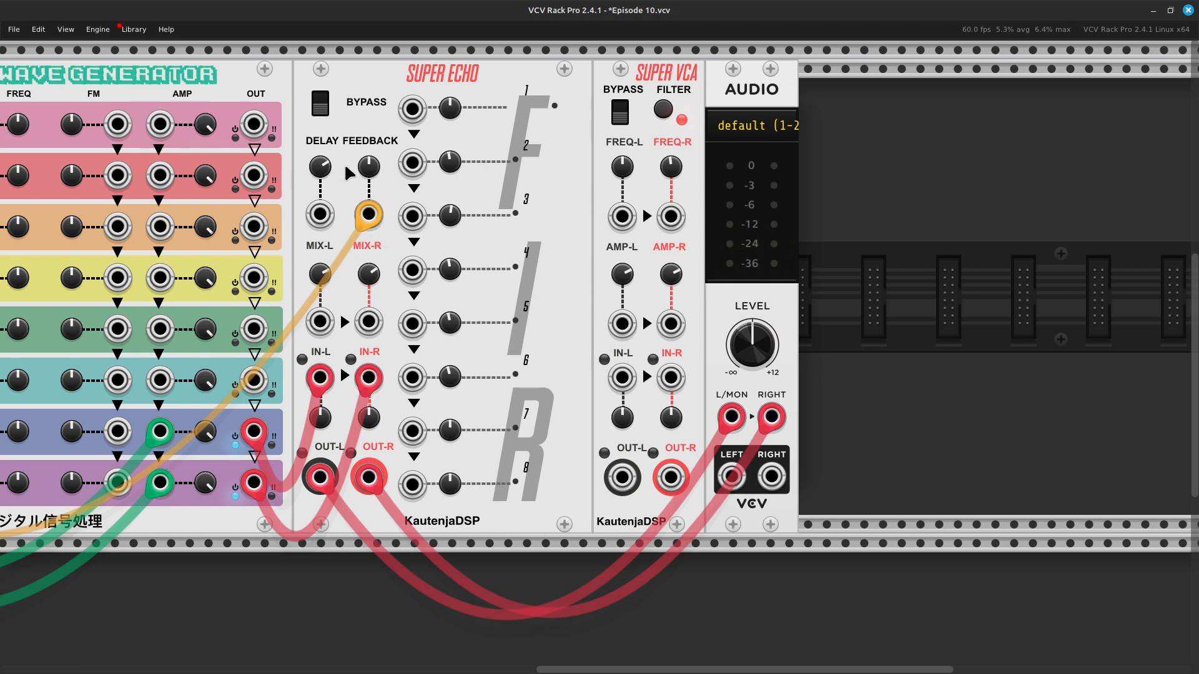
left_click_drag(368, 215, 413, 108)
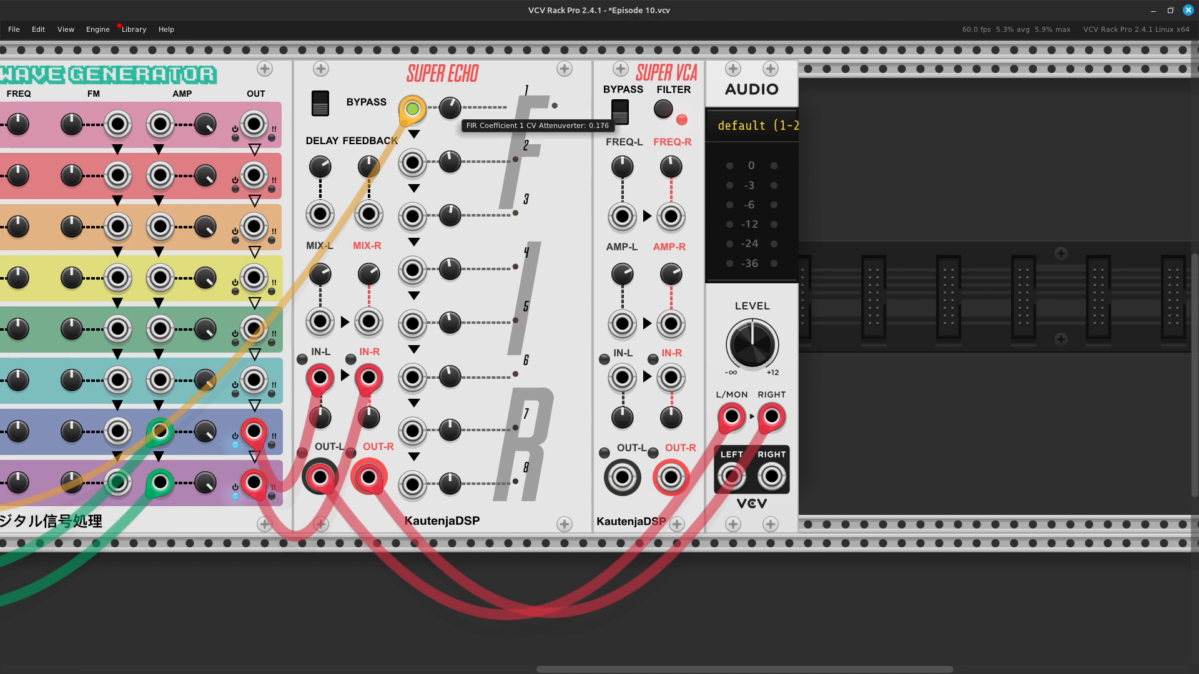
left_click_drag(450, 107, 449, 96)
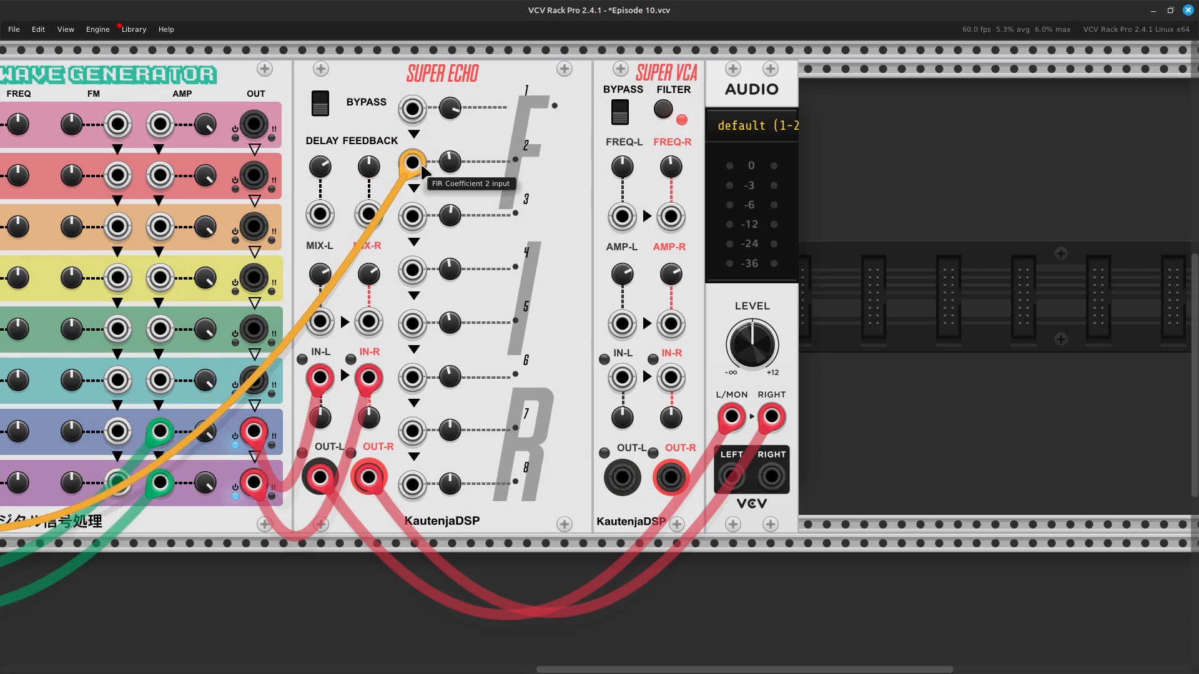
Step: Disconnect the yellow cable from Super Echo and reset the FIR Coefficient 1 CV attenuverter to its default
left_click_drag(412, 111, 324, 631)
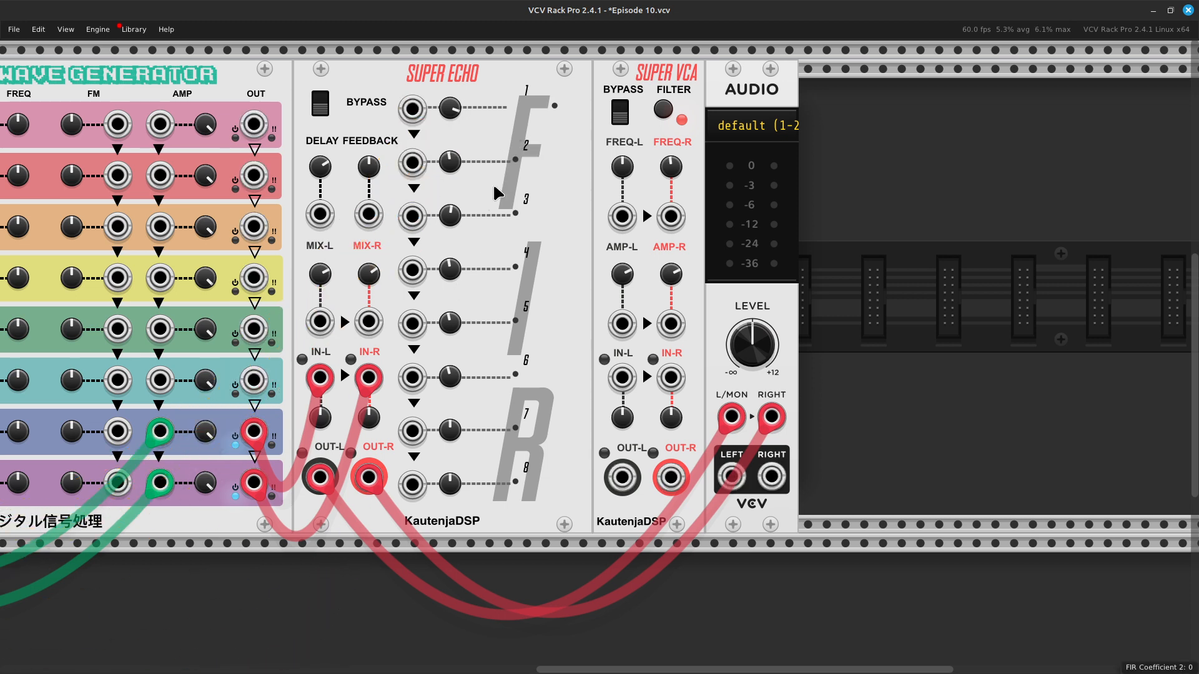
right_click(448, 109)
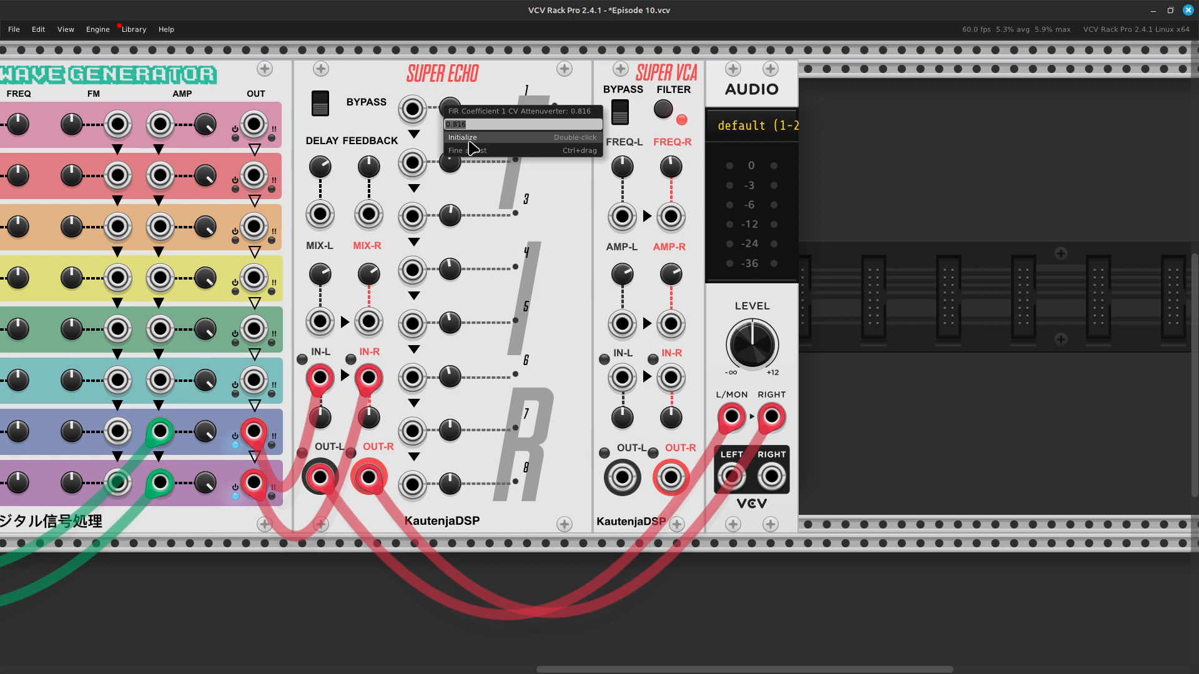
left_click(470, 141)
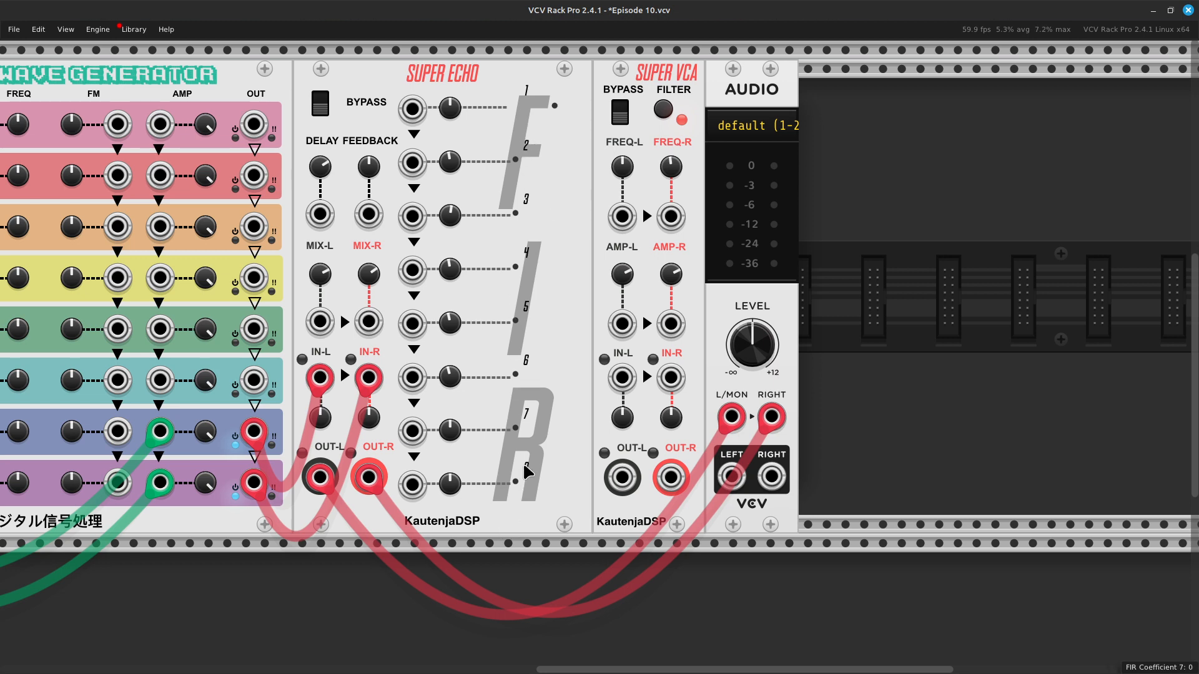
Step: Raise Super Echo's feedback again and toggle its bypass switch
scroll(523, 481, "left", 3)
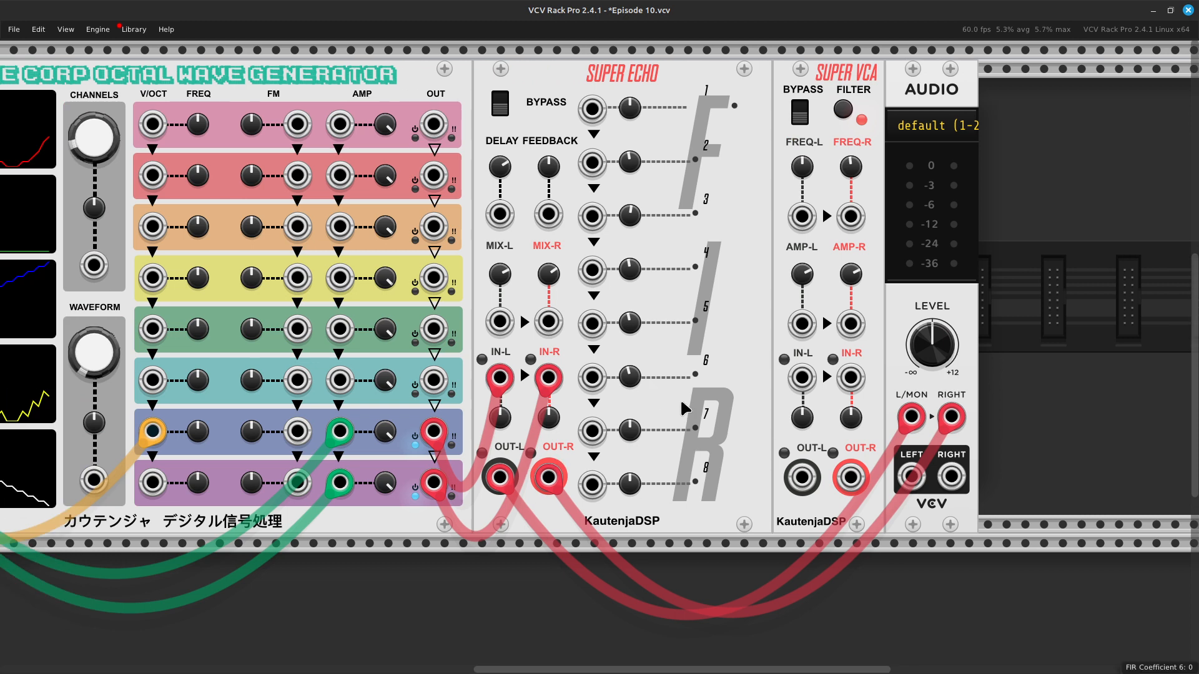
scroll(680, 397, "right", 2)
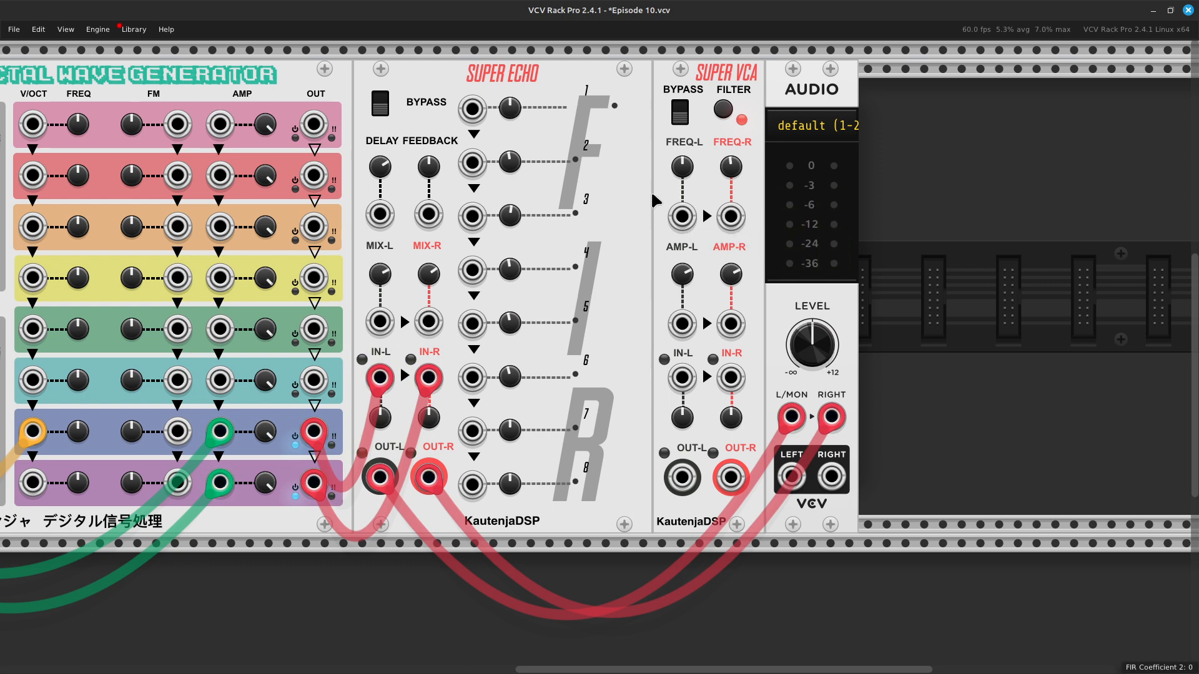
left_click_drag(424, 181, 430, 170)
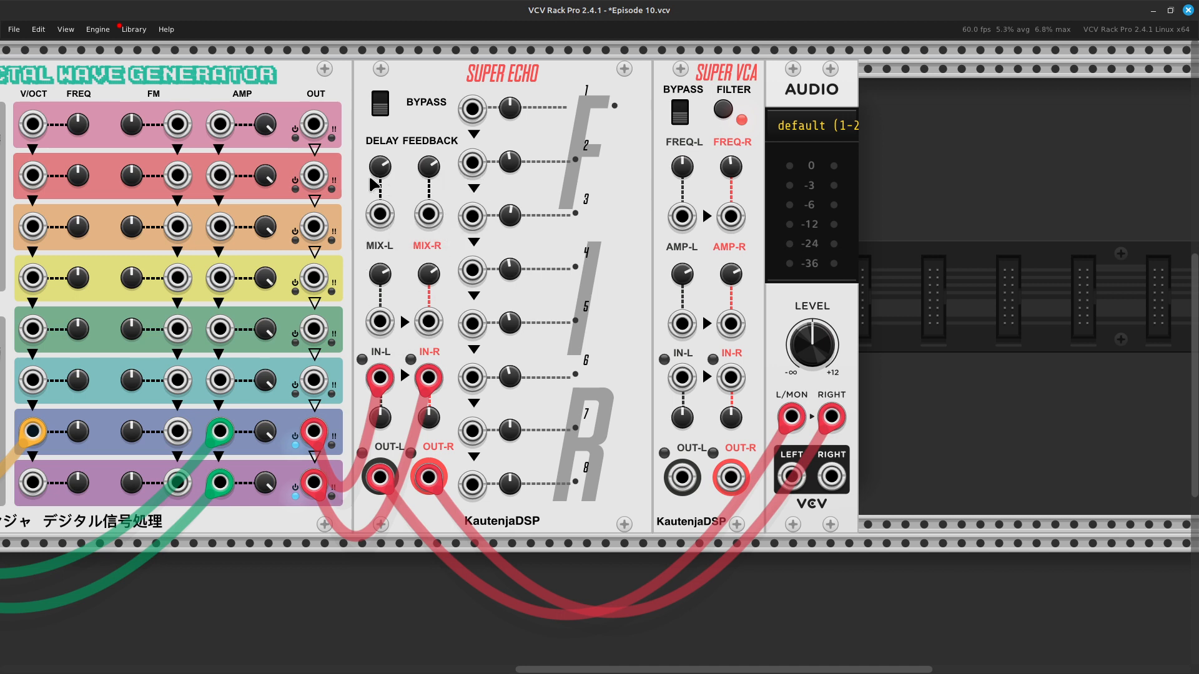
mouse_move(379, 176)
mouse_move(385, 171)
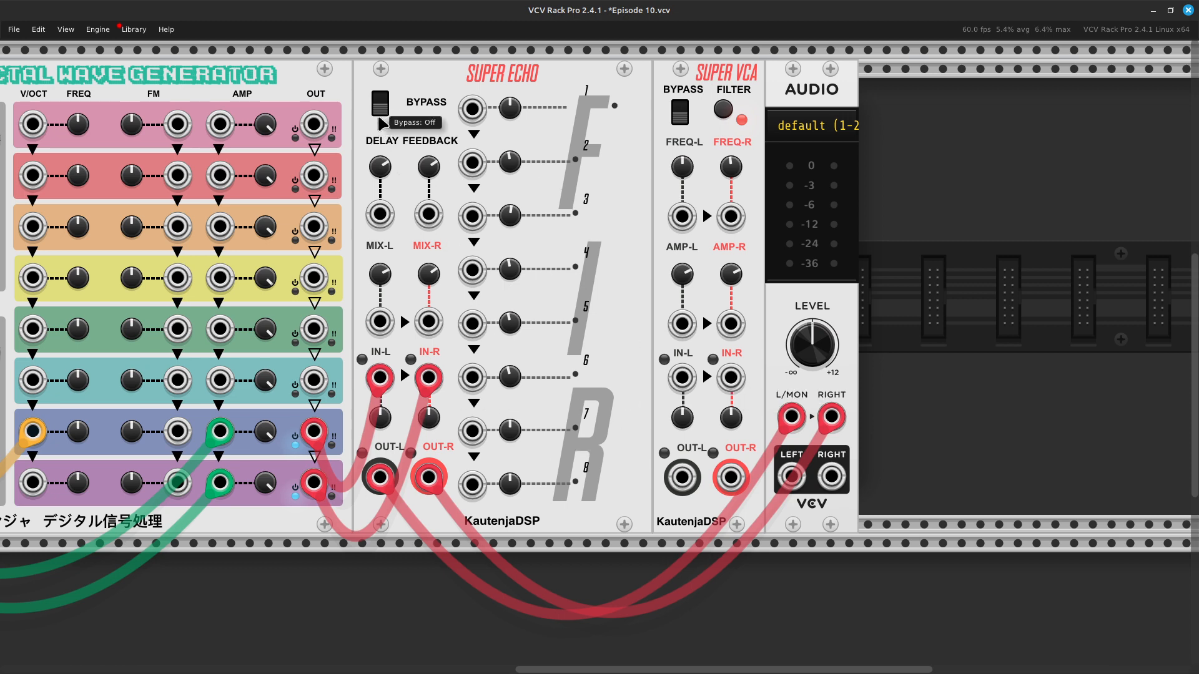
left_click(379, 109)
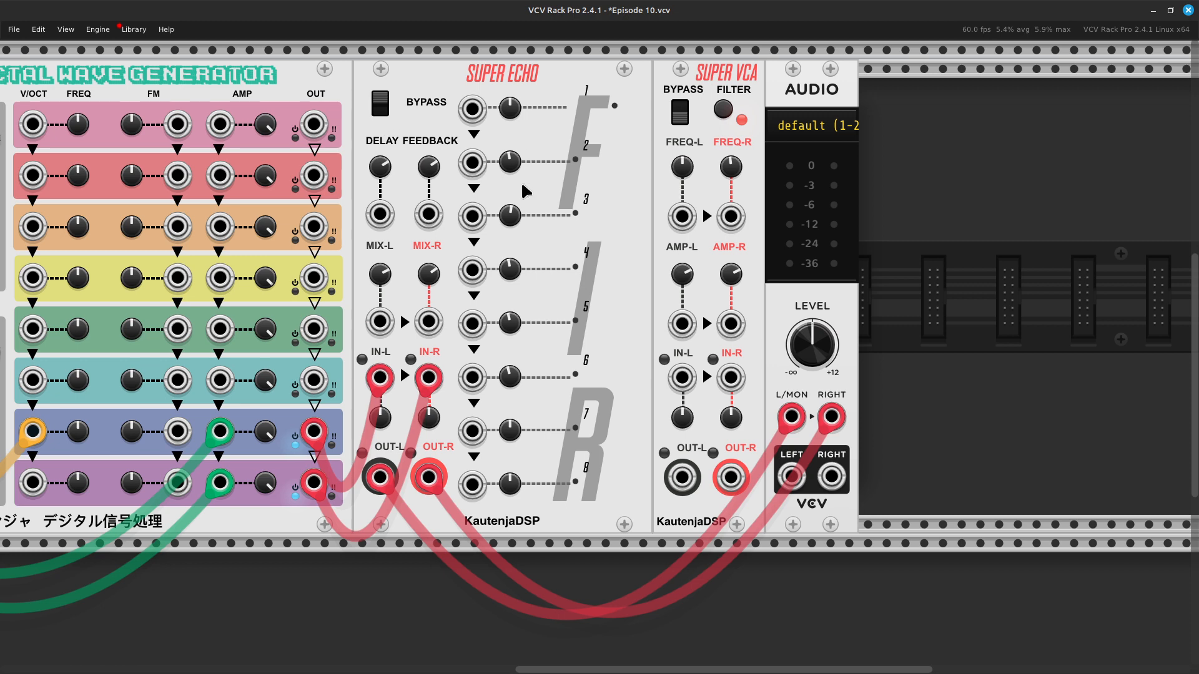
Step: Move Super Echo's left and right output cables from the Audio module to Super VCA's IN-L and IN-R
scroll(523, 189, "right", 5)
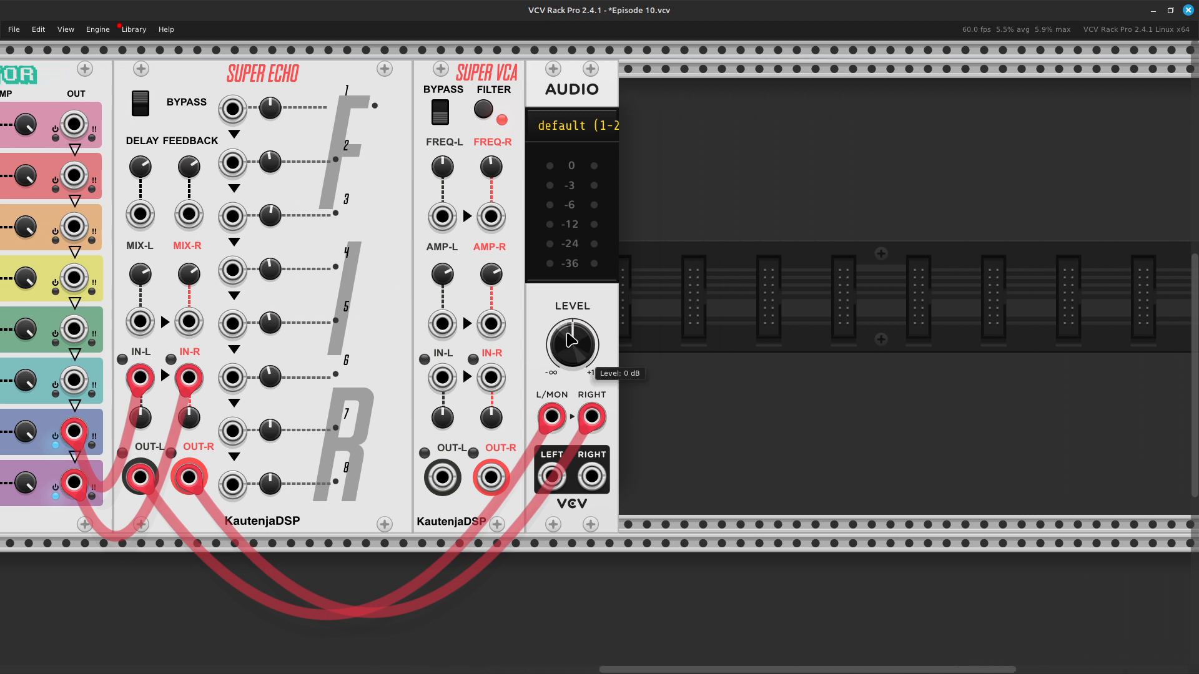
left_click_drag(552, 420, 442, 377)
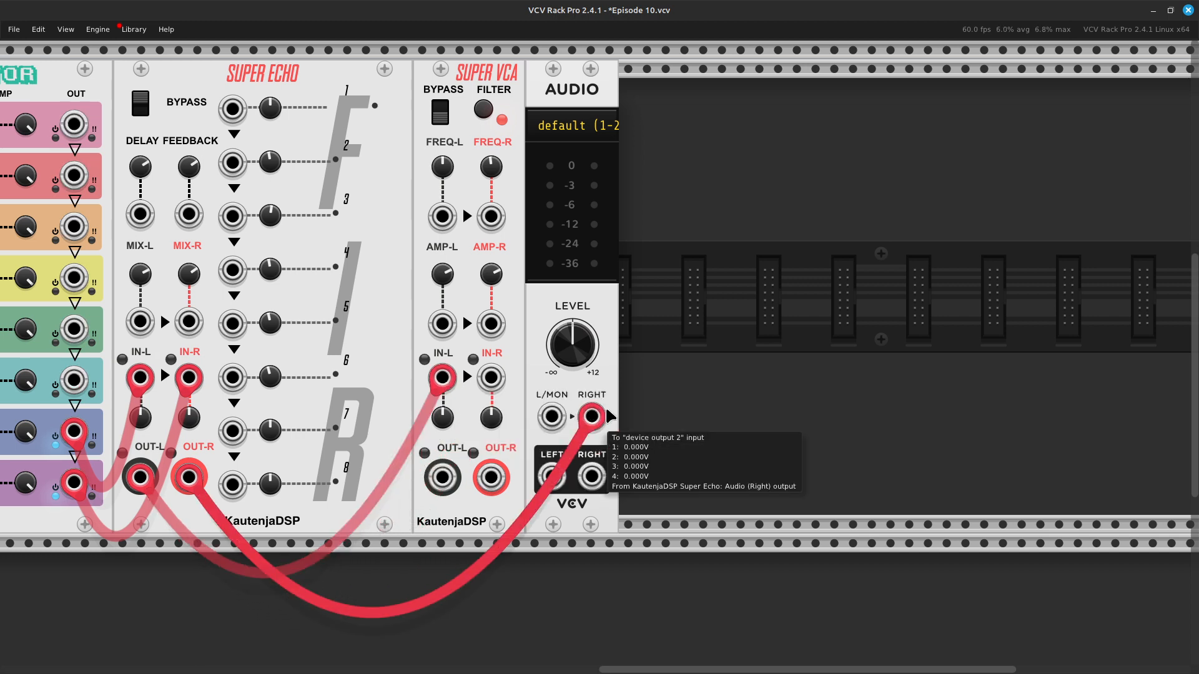
left_click_drag(587, 416, 491, 377)
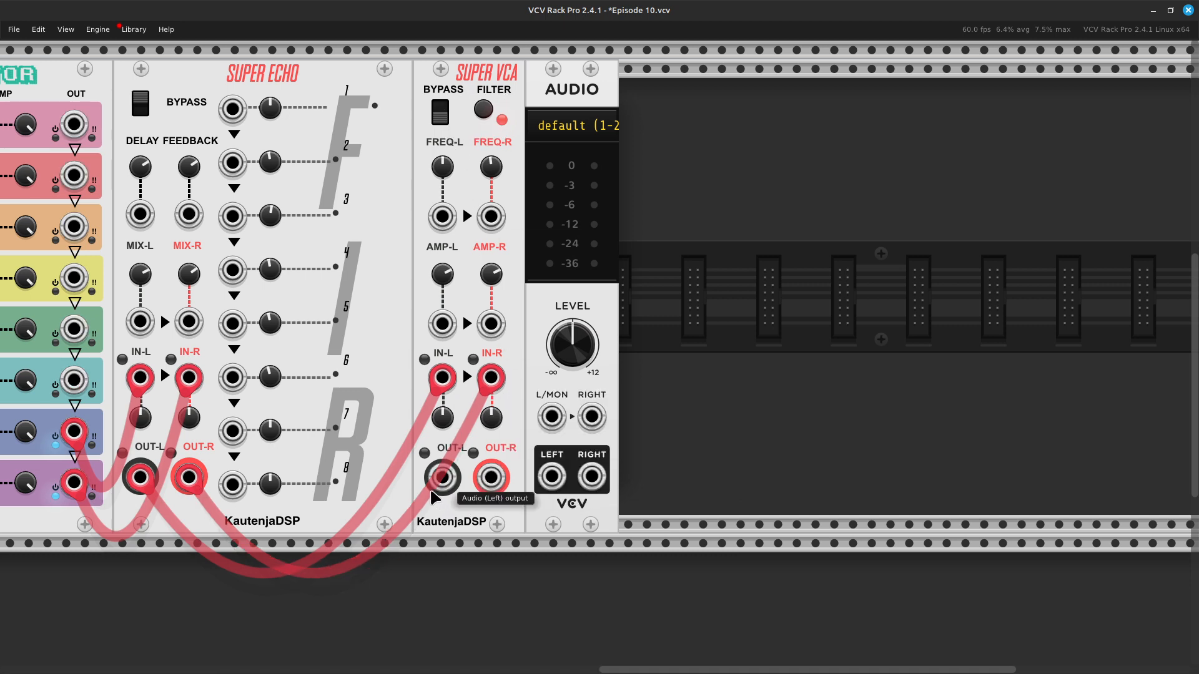
Step: Patch Super VCA's OUT-L and OUT-R to the Audio module's L/MON and RIGHT inputs with red cables
right_click(433, 492)
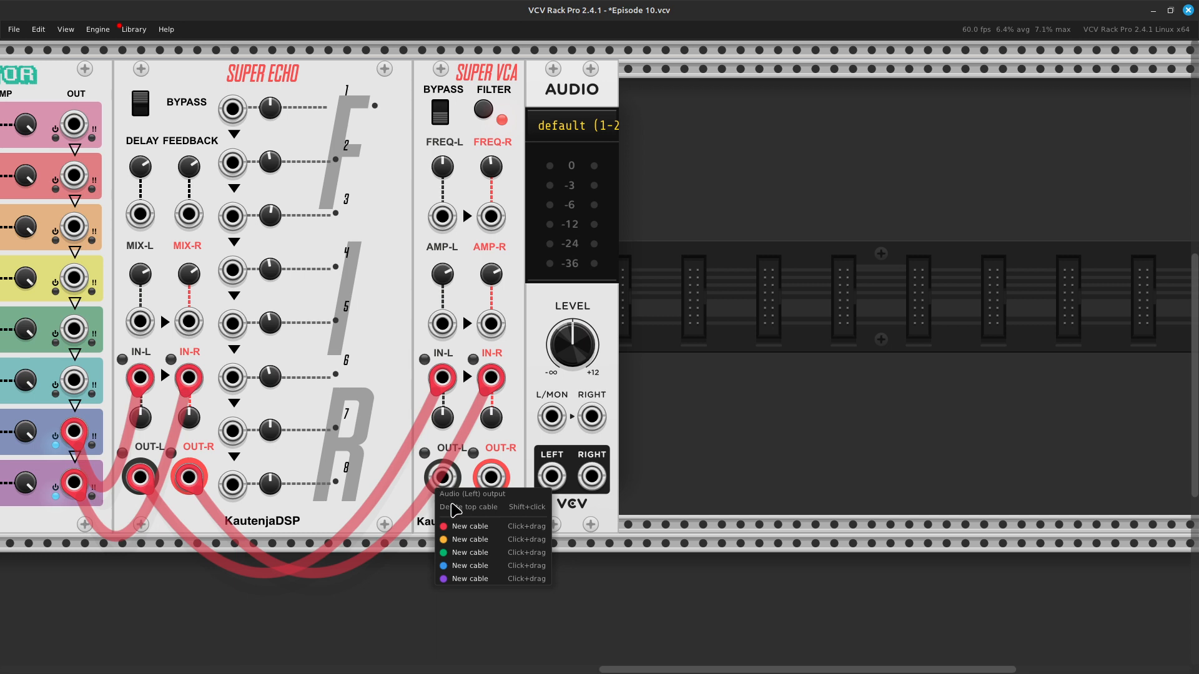
left_click(481, 528)
left_click(552, 417)
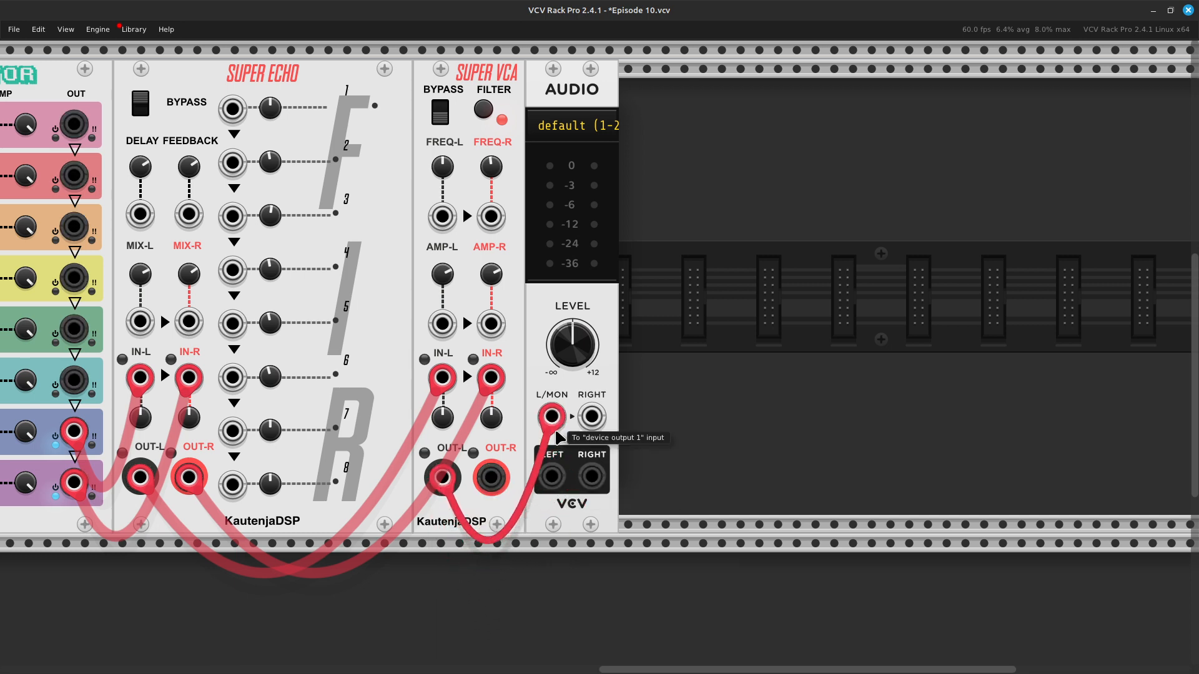
right_click(494, 478)
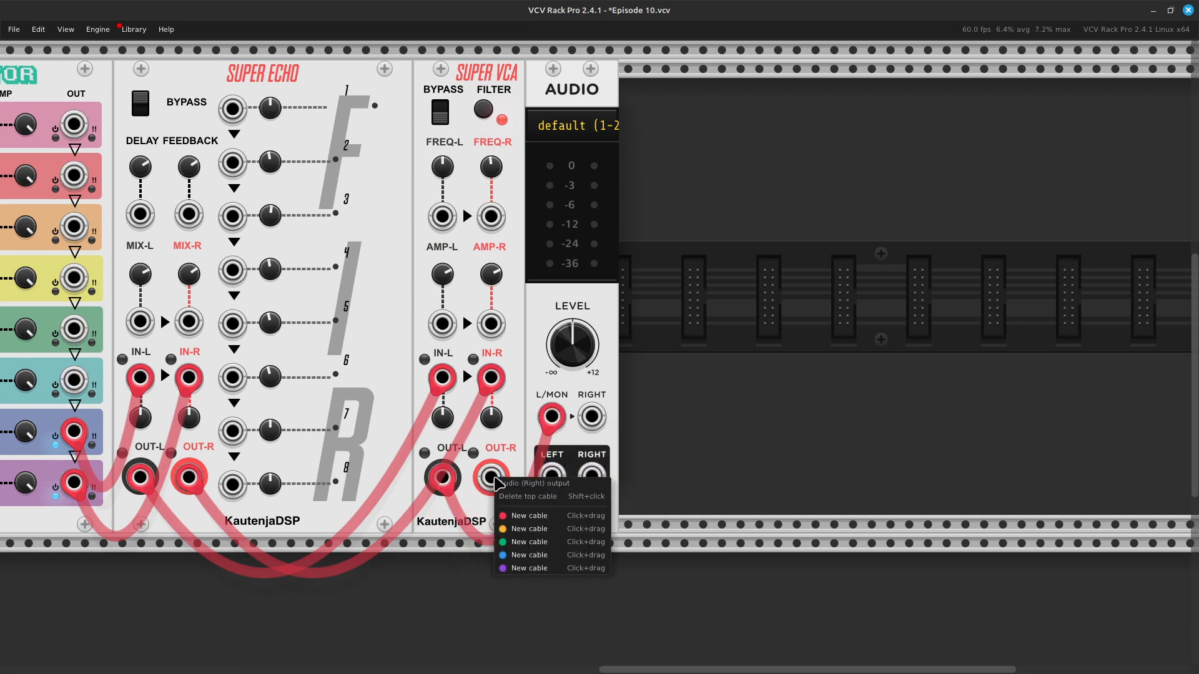
left_click(524, 518)
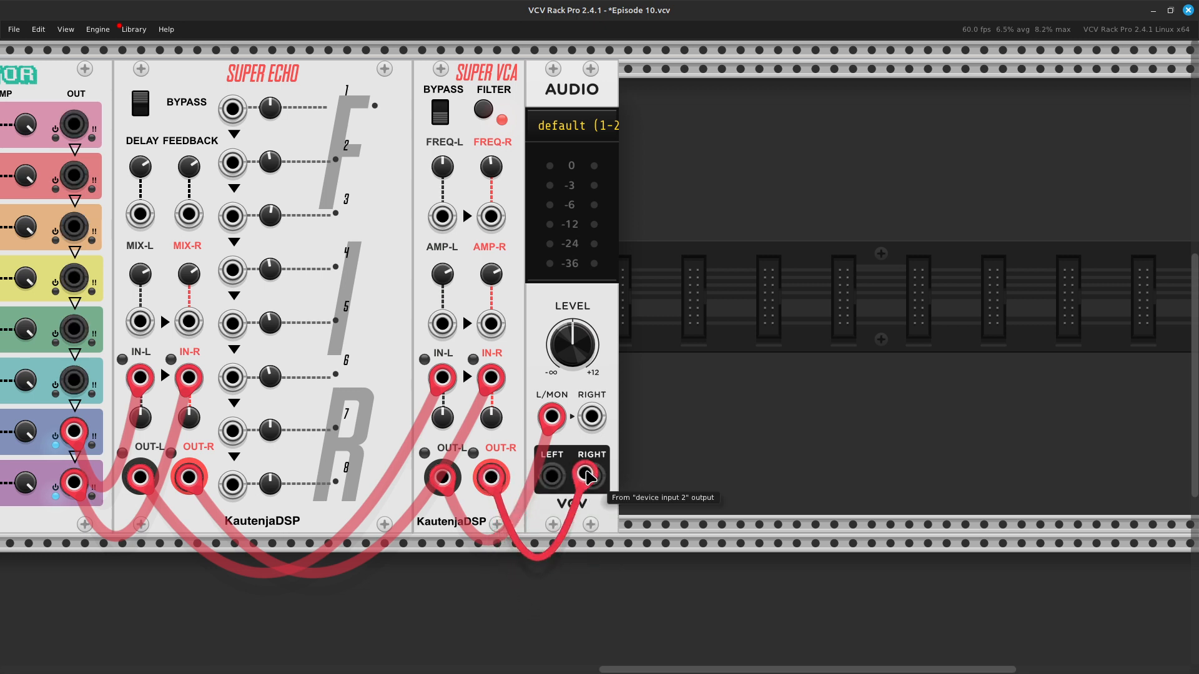
left_click(591, 416)
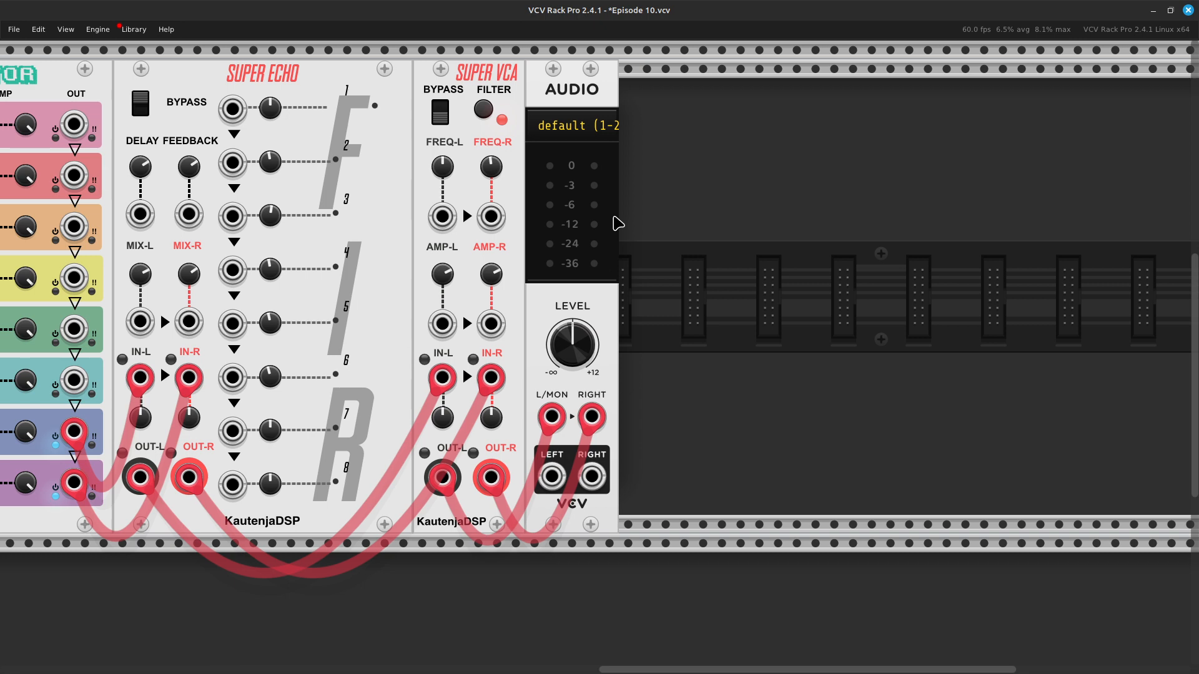
Step: Raise the AMP-L output level knob on Super VCA slightly
key("ctrl+equal")
key("ctrl+equal")
scroll(617, 223, "up", 3)
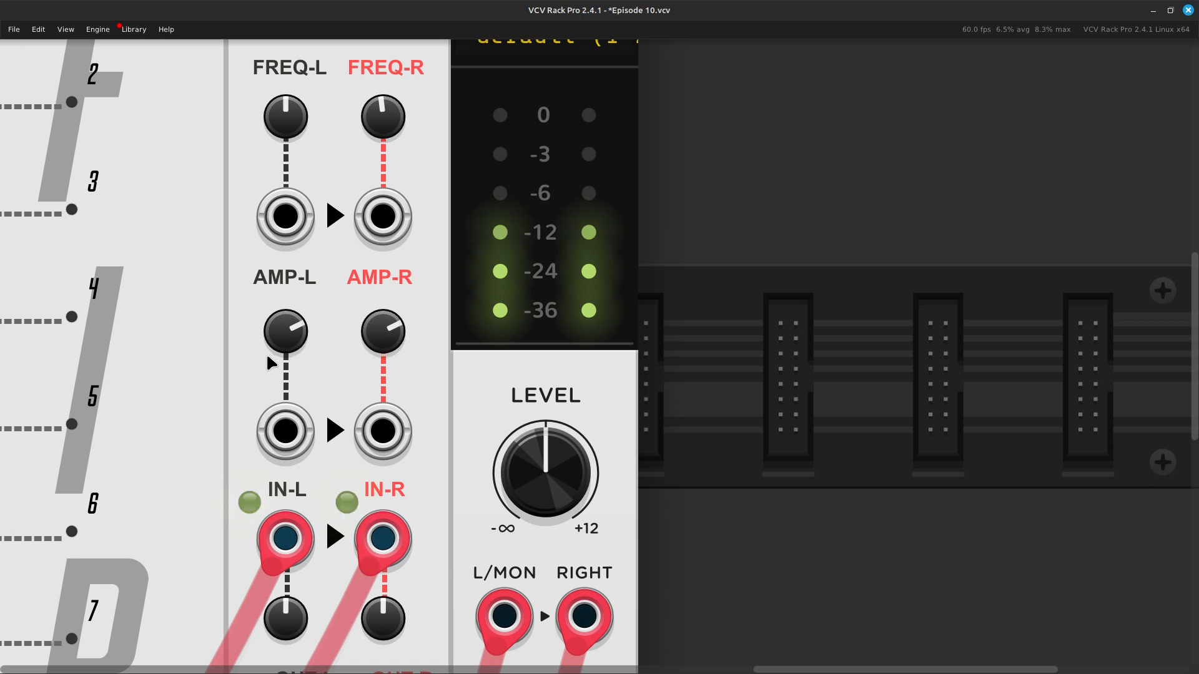
scroll(256, 440, "down", 3)
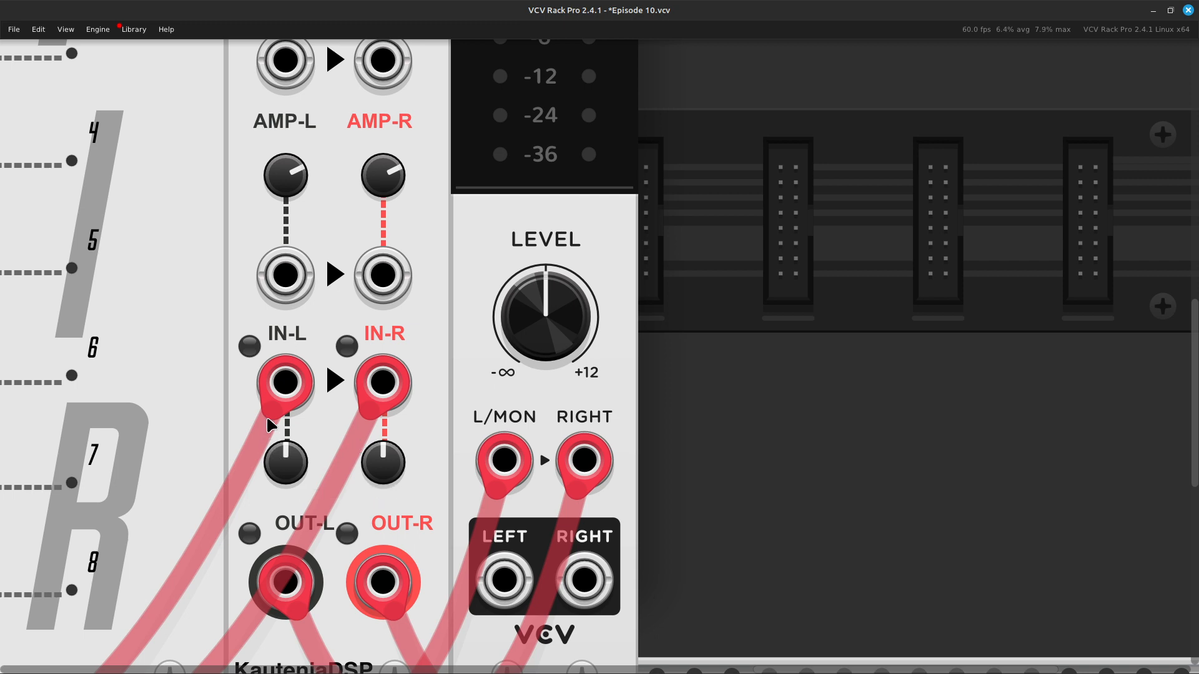
scroll(324, 463, "up", 3)
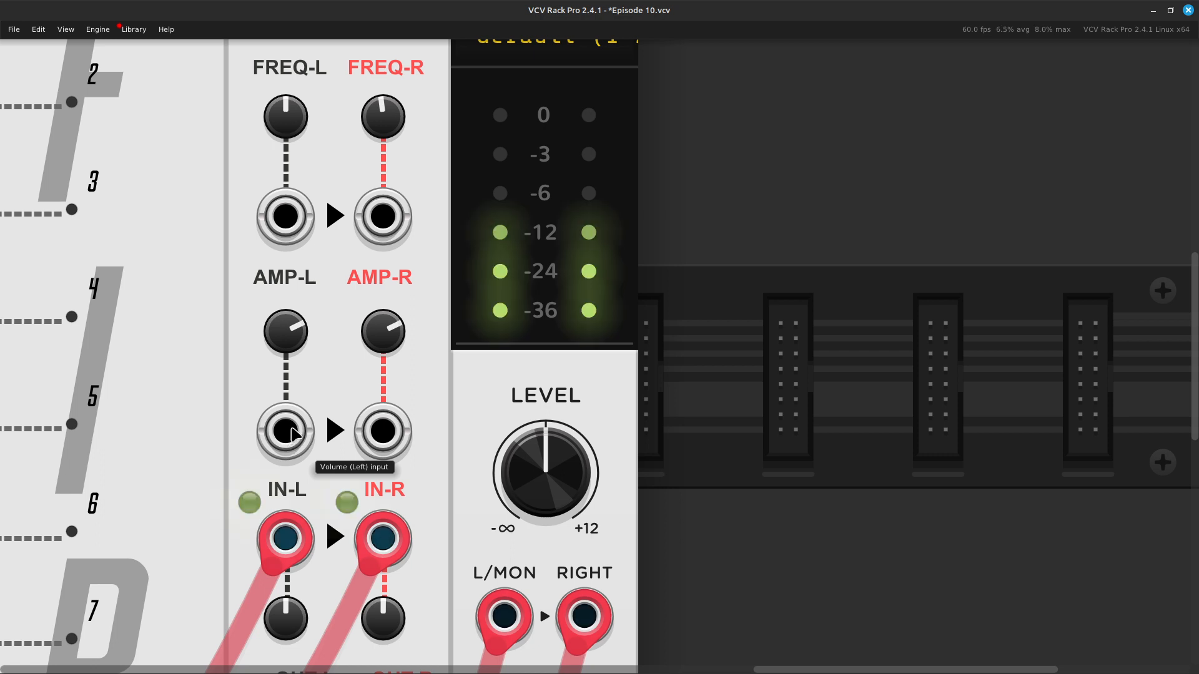
left_click_drag(288, 356, 287, 325)
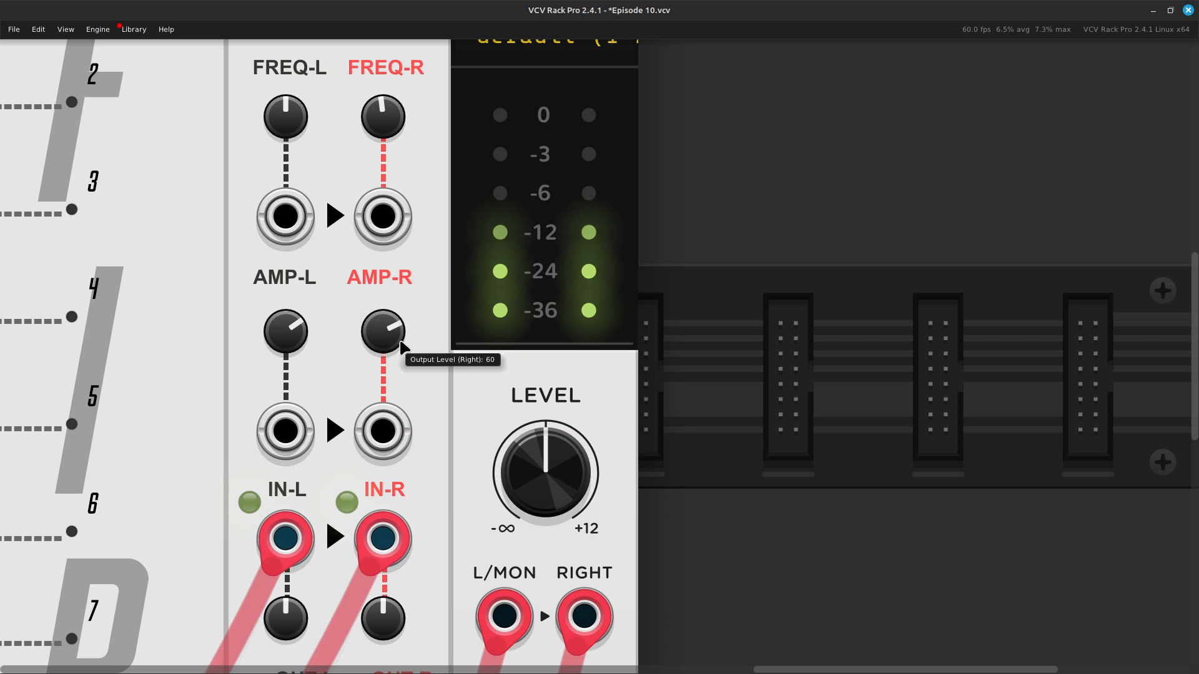
Step: Lower Super VCA's AMP-R output level to about 36.6 and bring AMP-L down to roughly the same setting
mouse_move(383, 331)
left_mouse_down()
mouse_move(383, 320)
mouse_move(383, 337)
left_mouse_up()
scroll(378, 387, "down", 3)
scroll(379, 388, "down", 1)
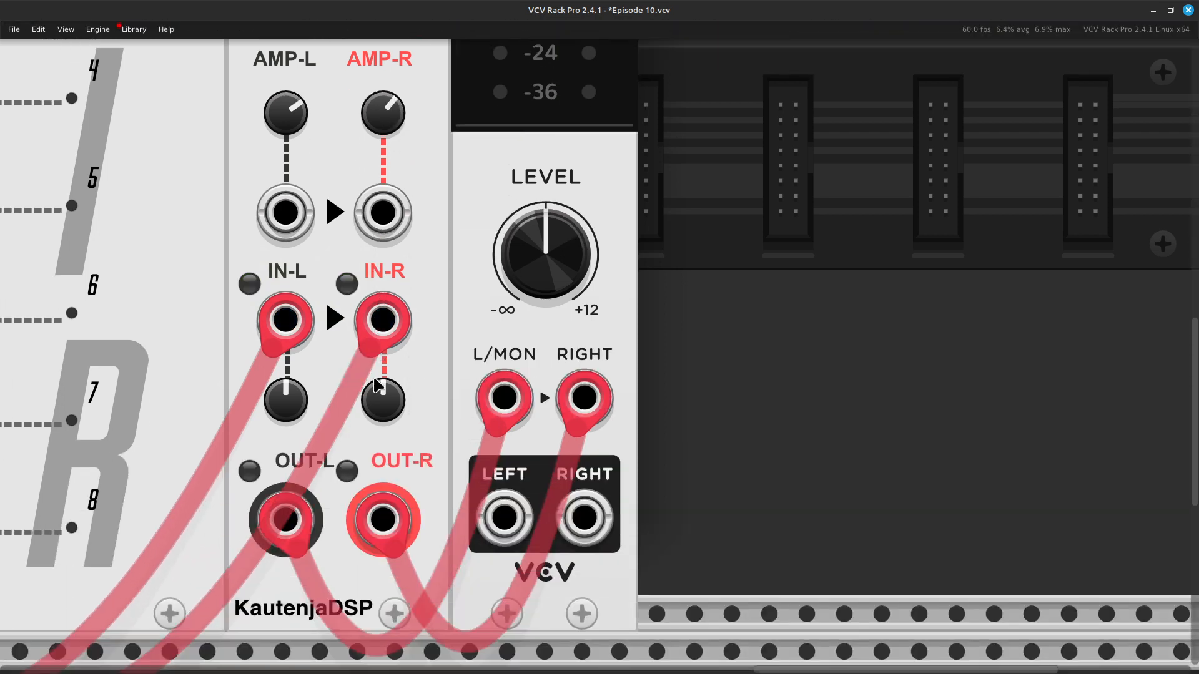
scroll(378, 387, "left", 10)
scroll(378, 384, "left", 3)
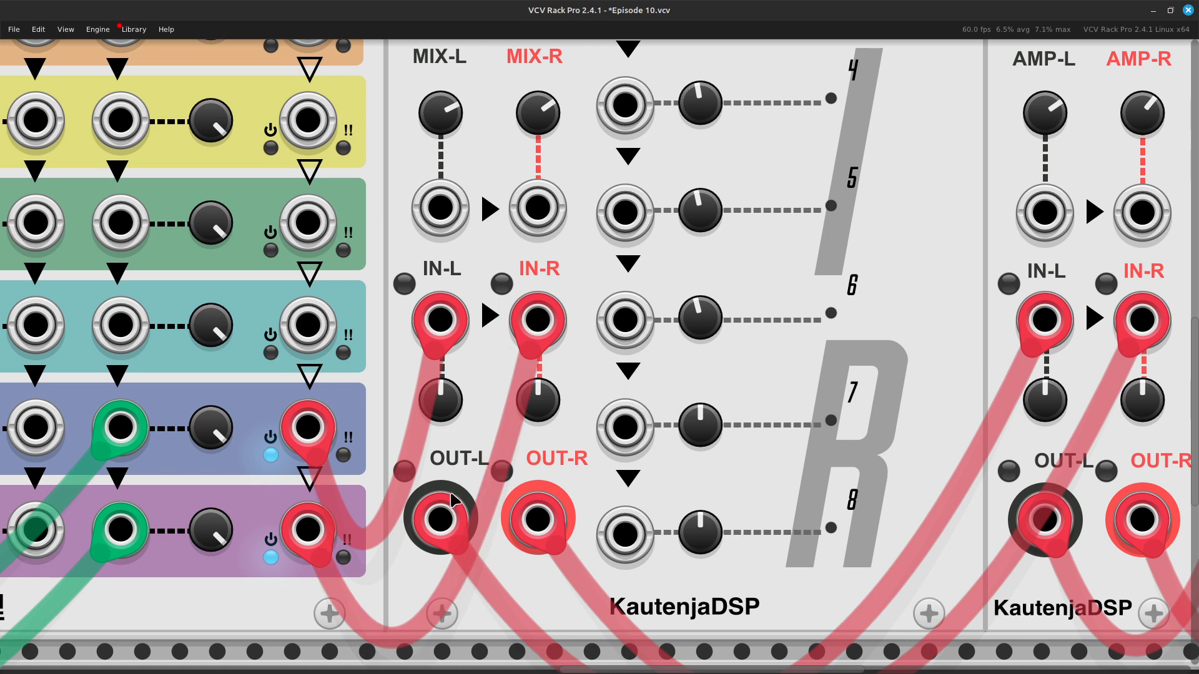
scroll(441, 537, "right", 3)
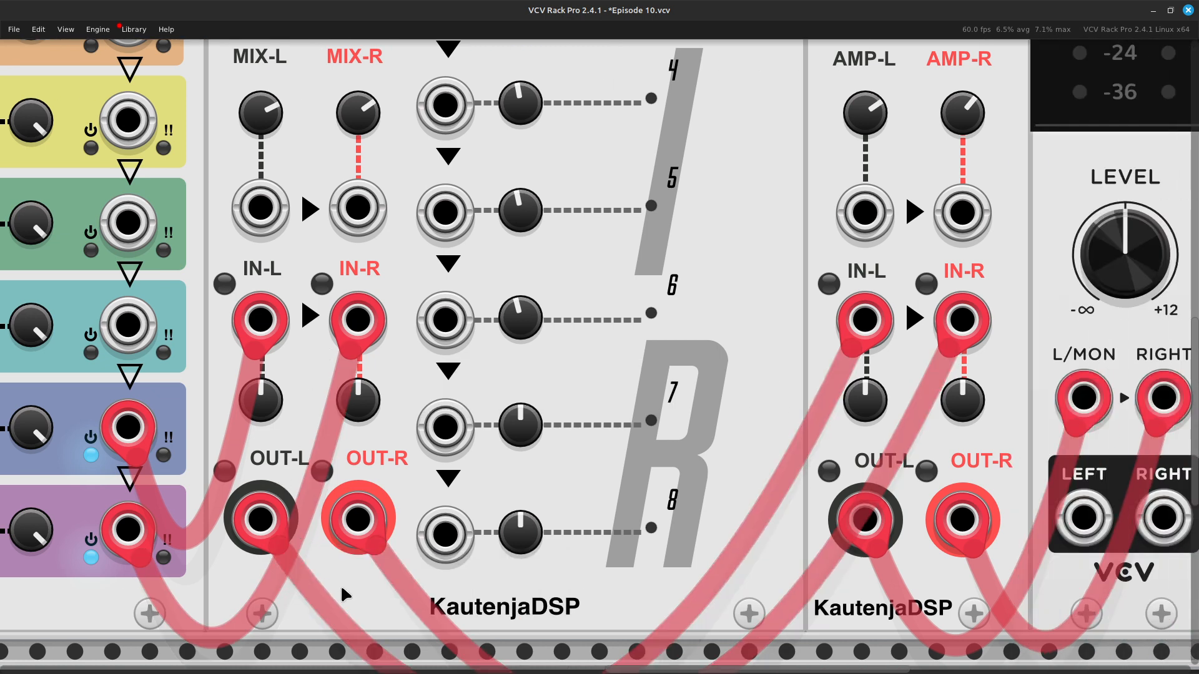
scroll(343, 593, "right", 5)
scroll(346, 601, "right", 2)
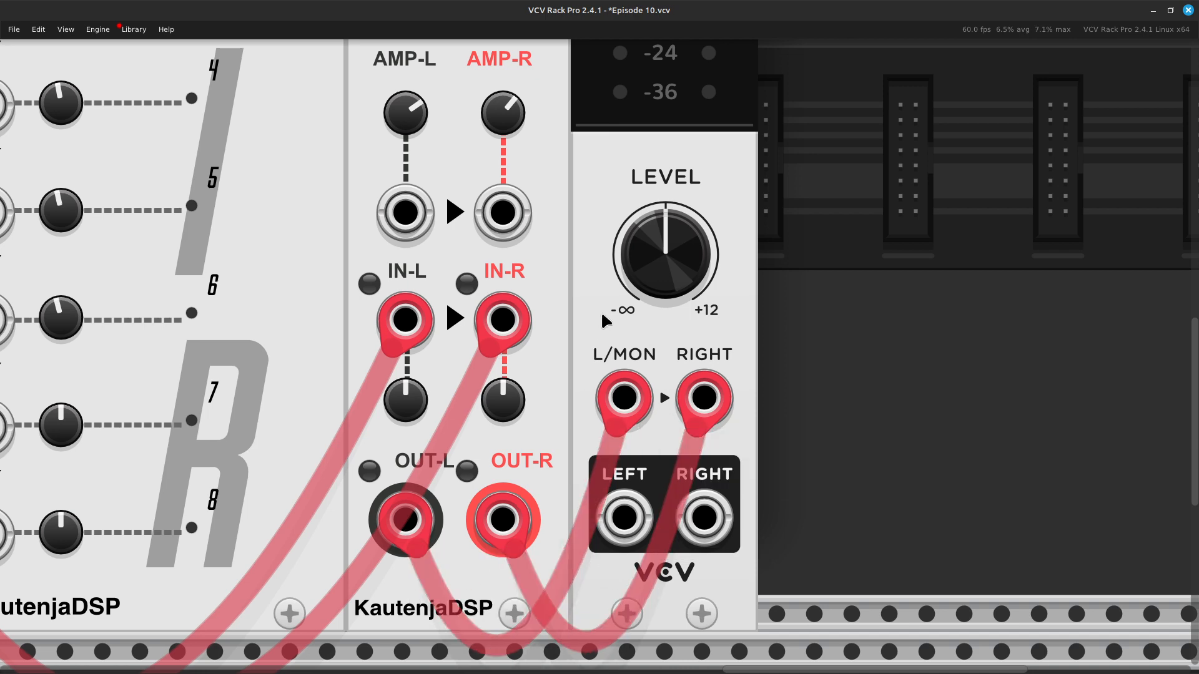
scroll(573, 302, "up", 3)
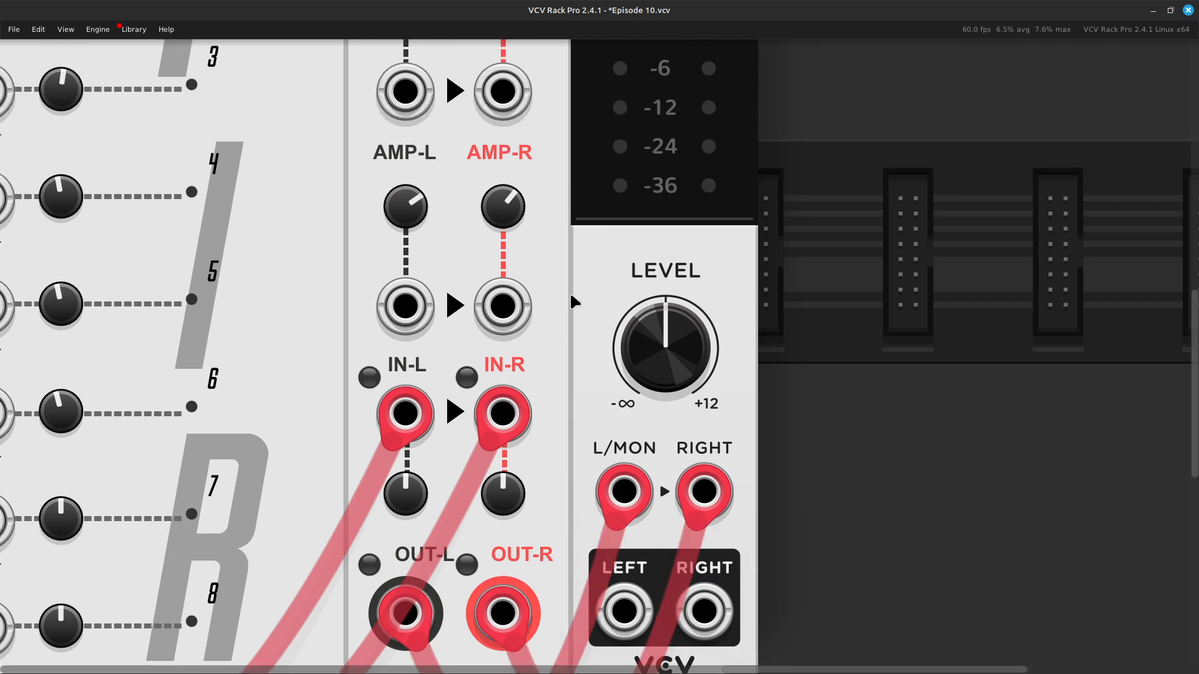
scroll(518, 312, "up", 5)
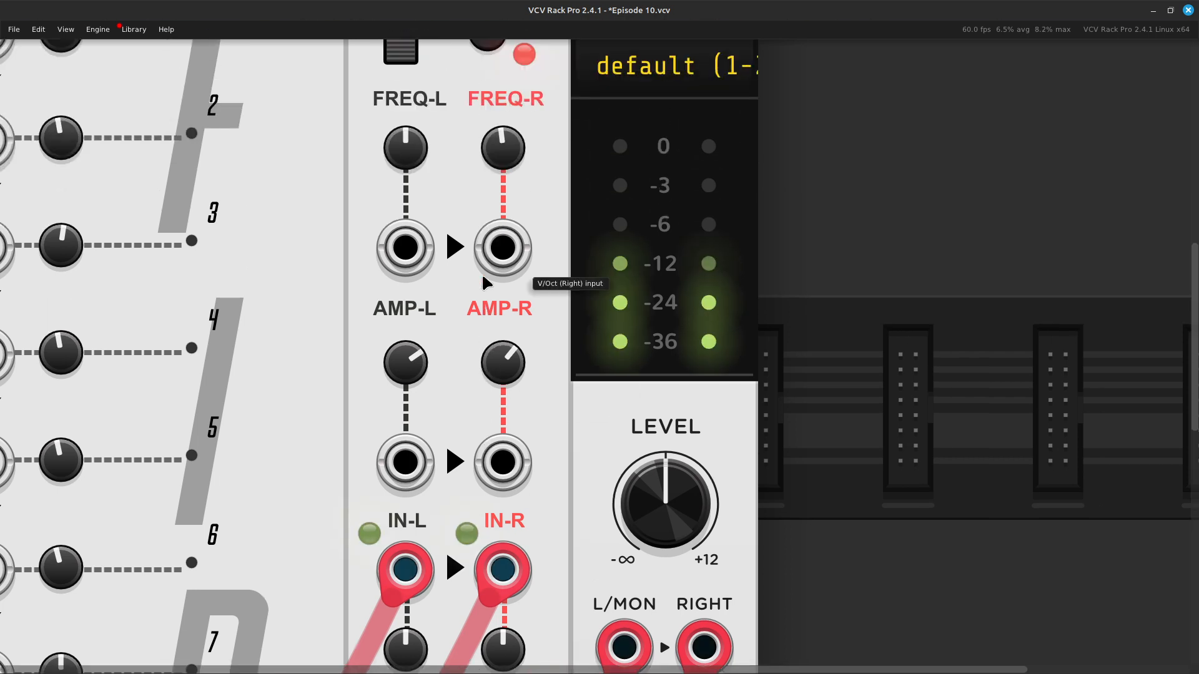
mouse_move(409, 378)
left_mouse_down()
mouse_move(409, 349)
mouse_move(409, 378)
left_mouse_up()
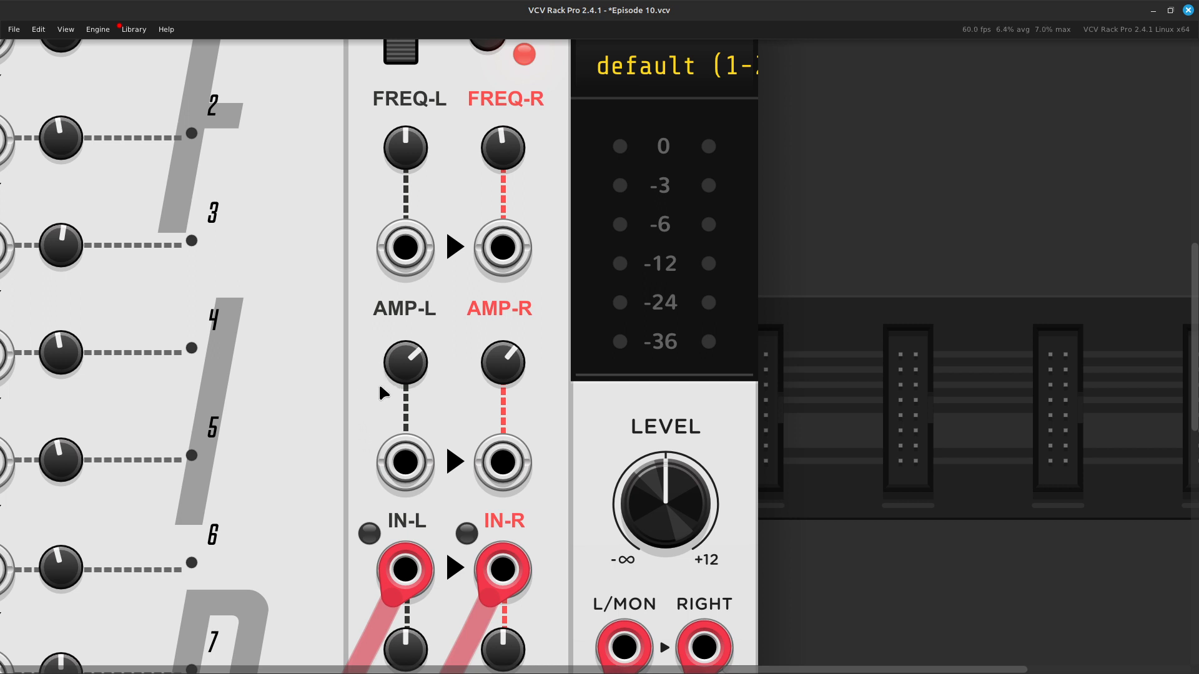
Step: Examine Super VCA's filter mode and preset options in its module settings, leaving them as they are
scroll(381, 403, "up", 2)
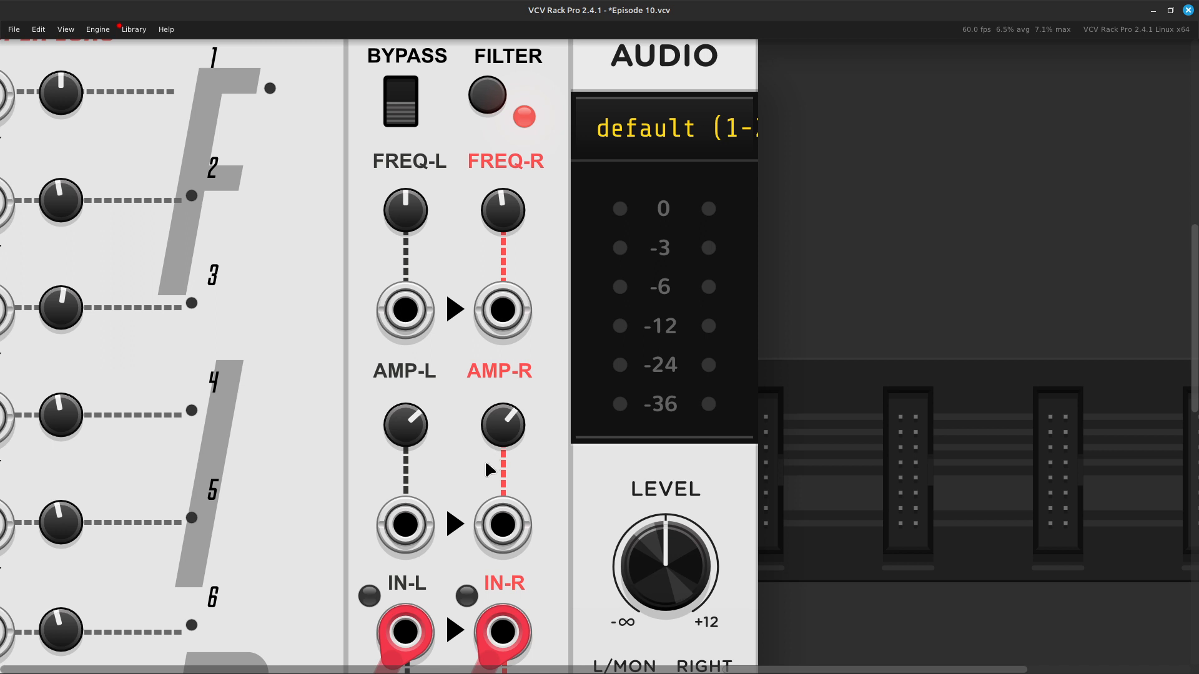
scroll(489, 466, "up", 1)
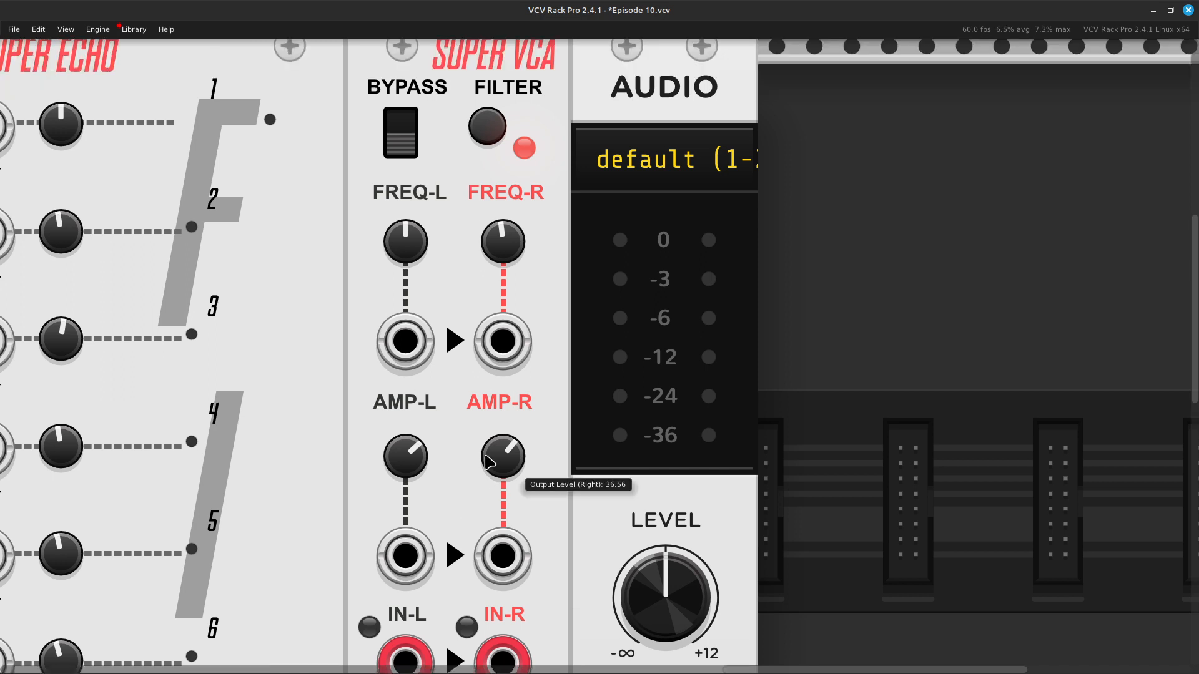
scroll(399, 312, "up", 4)
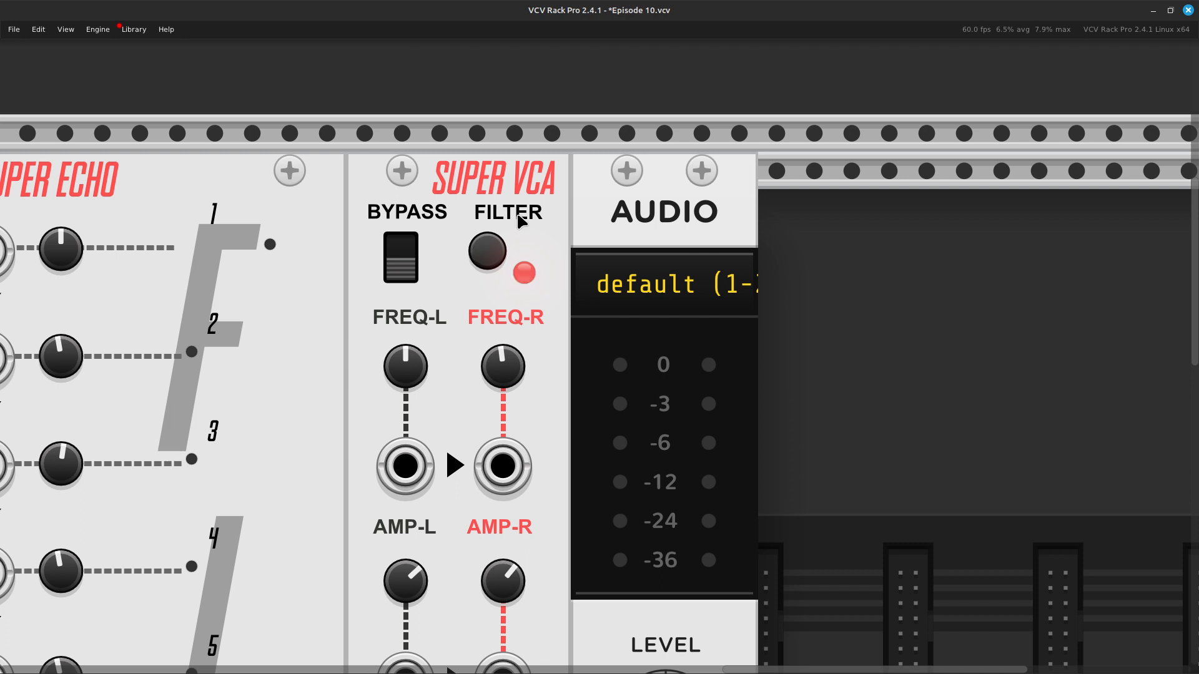
right_click(459, 292)
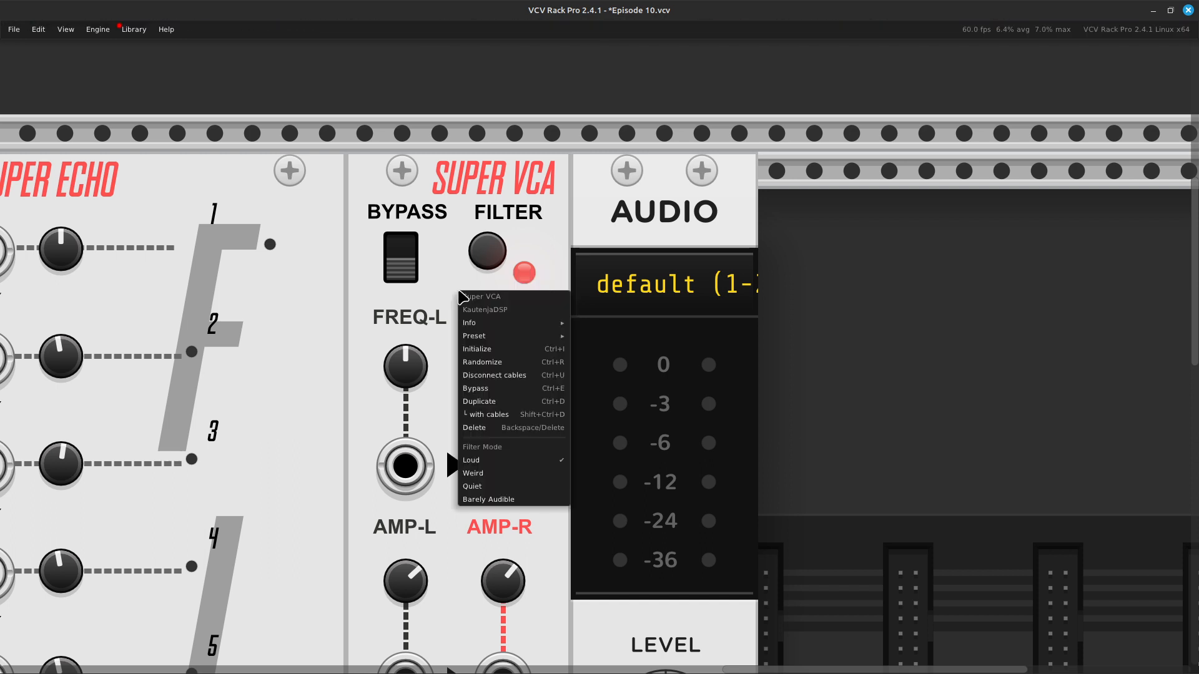
mouse_move(487, 323)
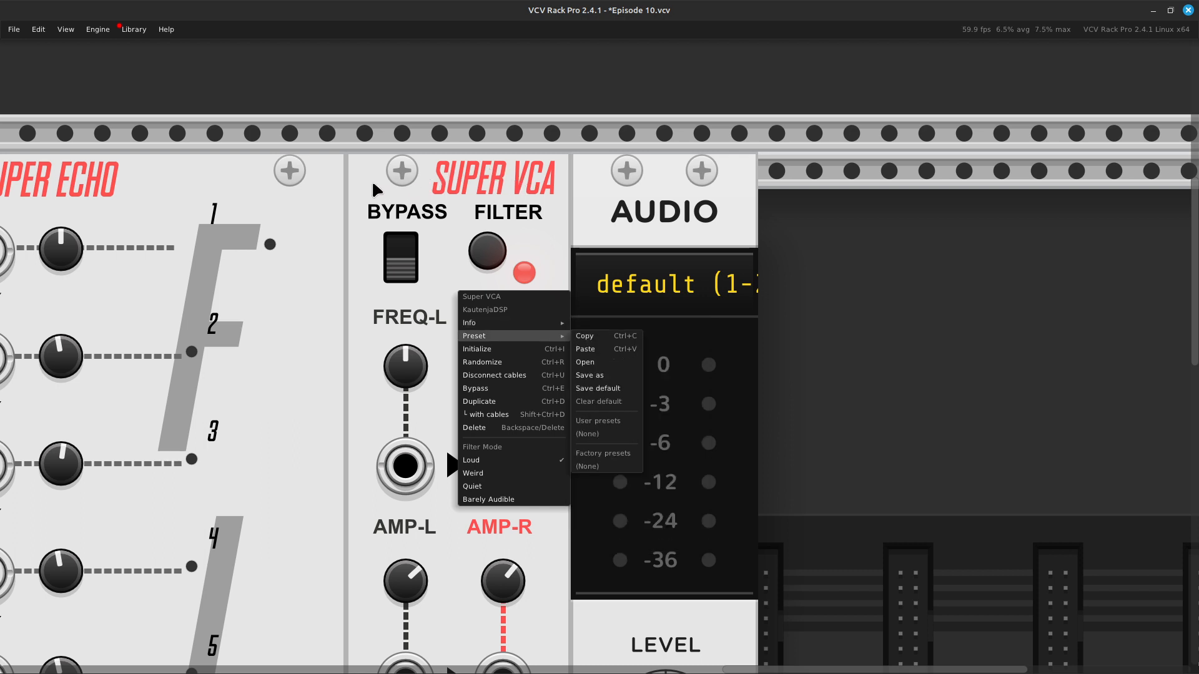
left_click(419, 187)
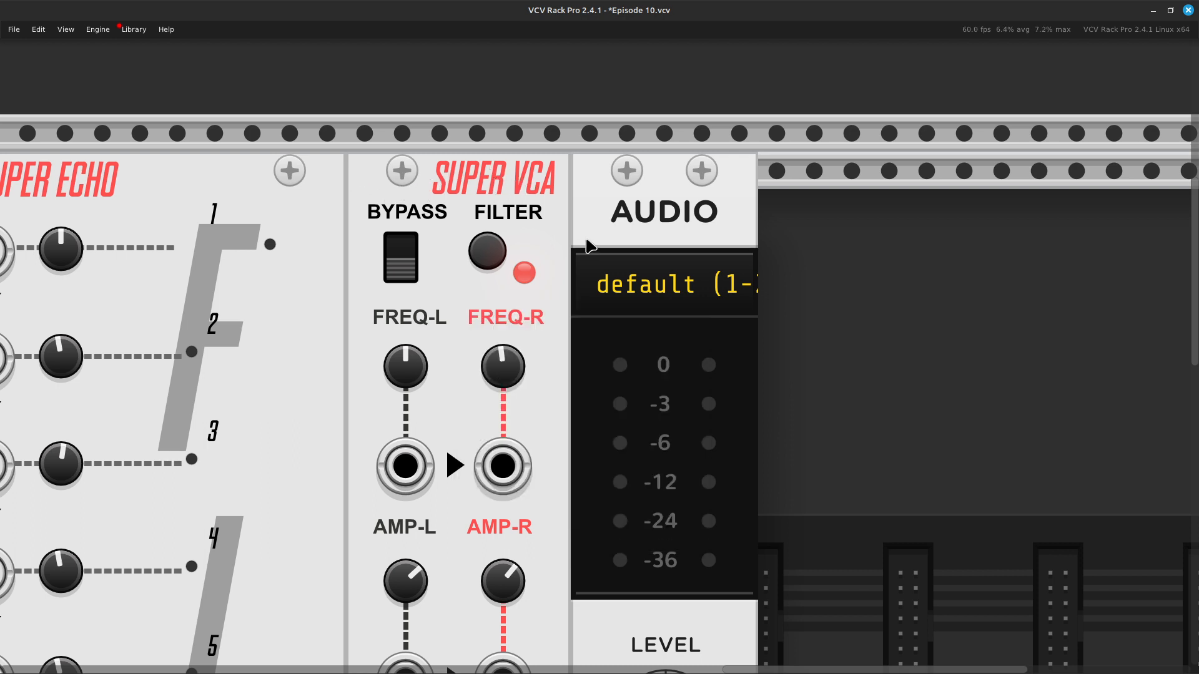
Step: Switch Super VCA's filter mode from Loud to Weird and raise FREQ-R and FREQ-L to 8372 Hz
scroll(590, 239, "down", 1)
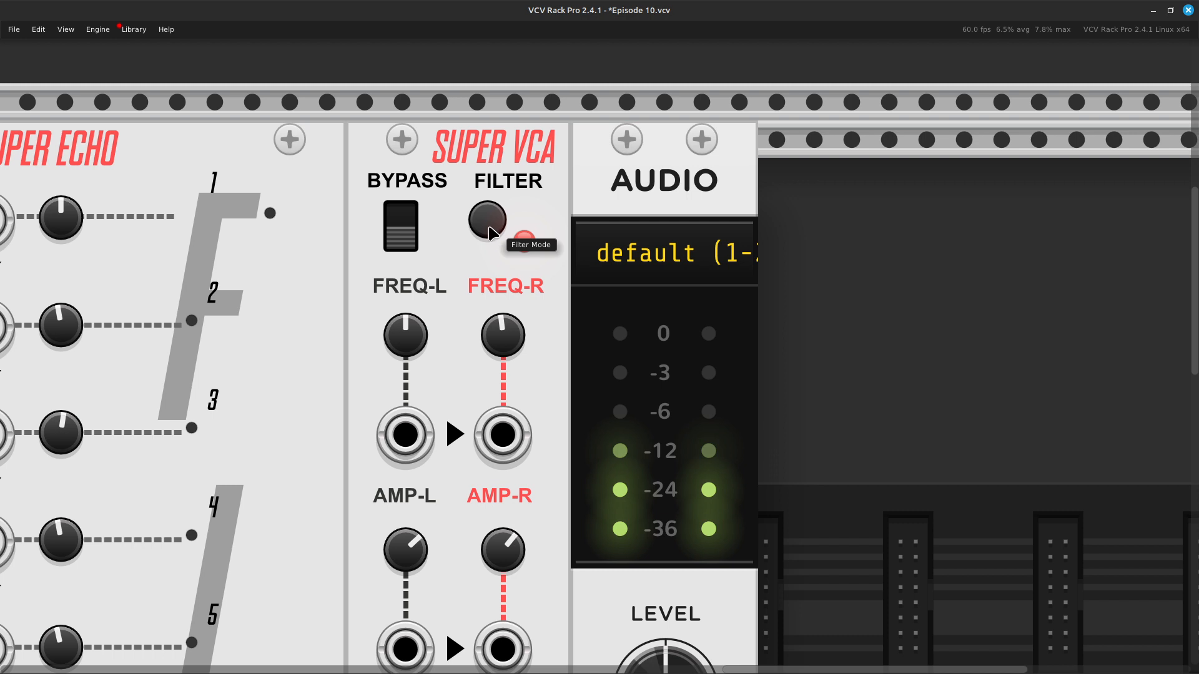
left_click(489, 229)
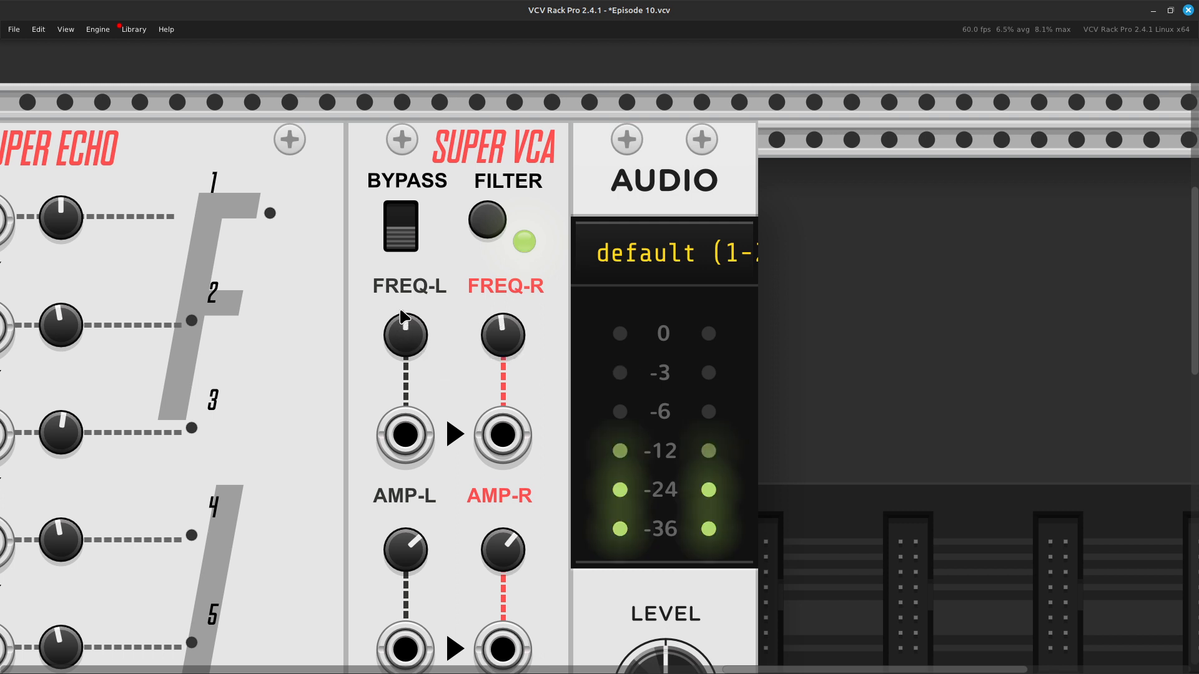
mouse_move(400, 339)
left_mouse_down()
mouse_move(400, 303)
mouse_move(400, 349)
mouse_move(399, 302)
mouse_move(404, 337)
left_mouse_up()
left_click_drag(494, 340, 495, 315)
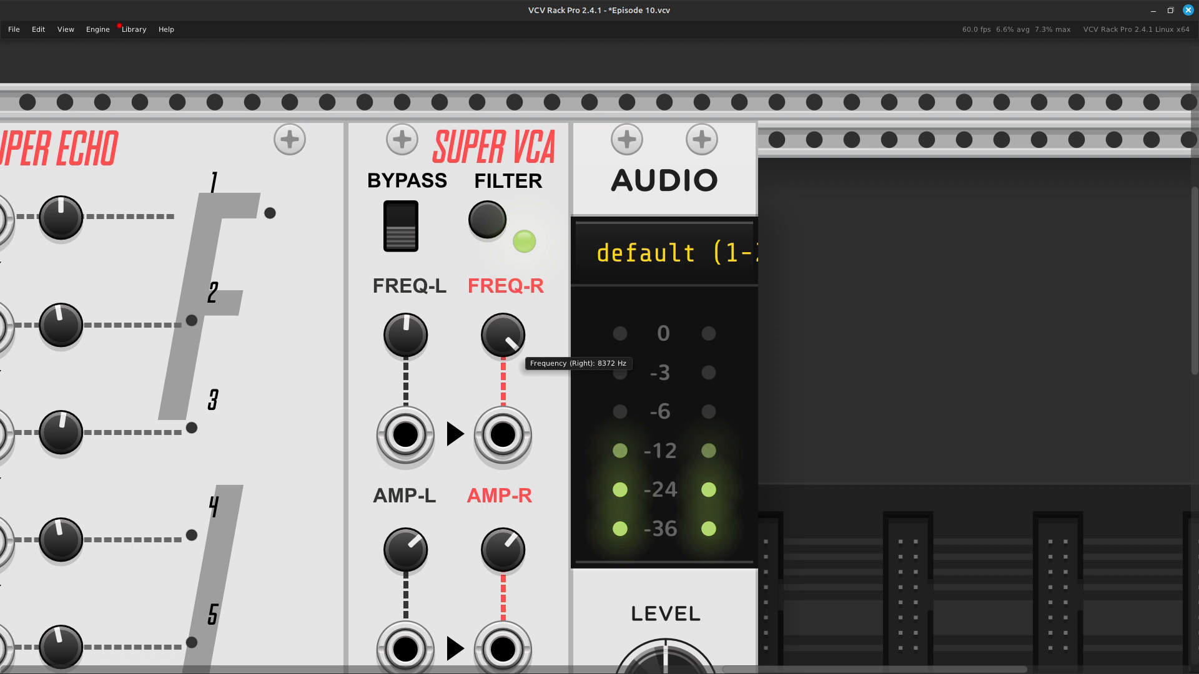
left_click_drag(494, 315, 494, 315)
left_click_drag(413, 351, 413, 296)
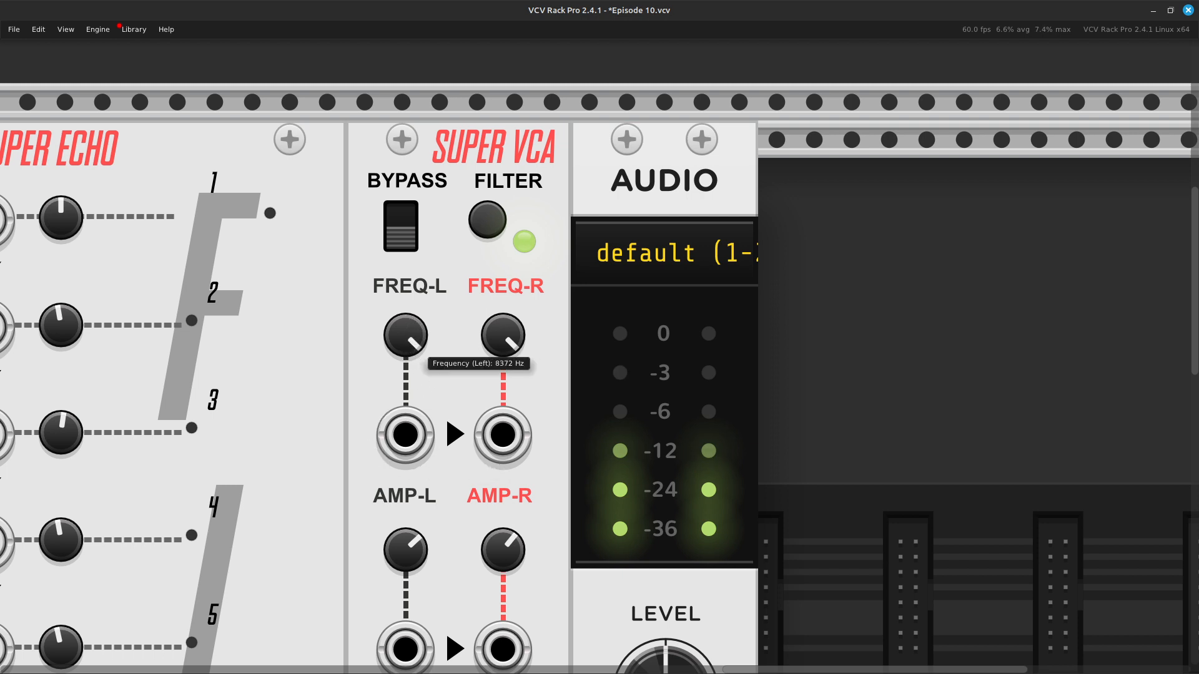
left_click_drag(409, 350, 409, 350)
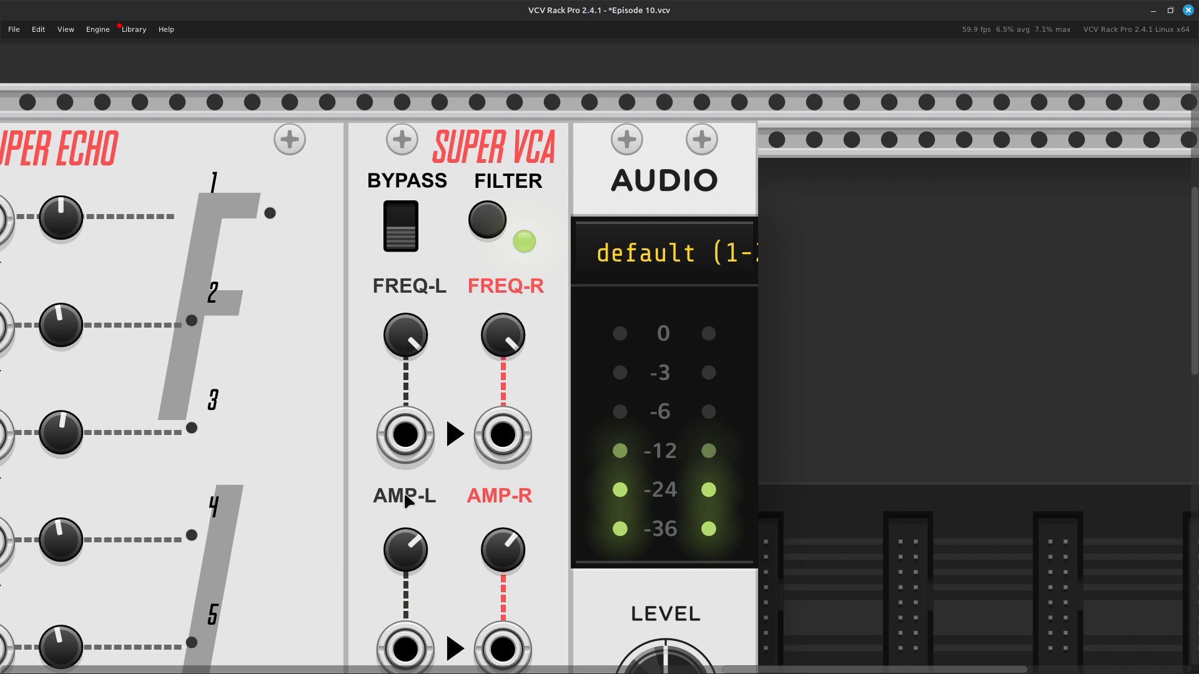
mouse_move(515, 350)
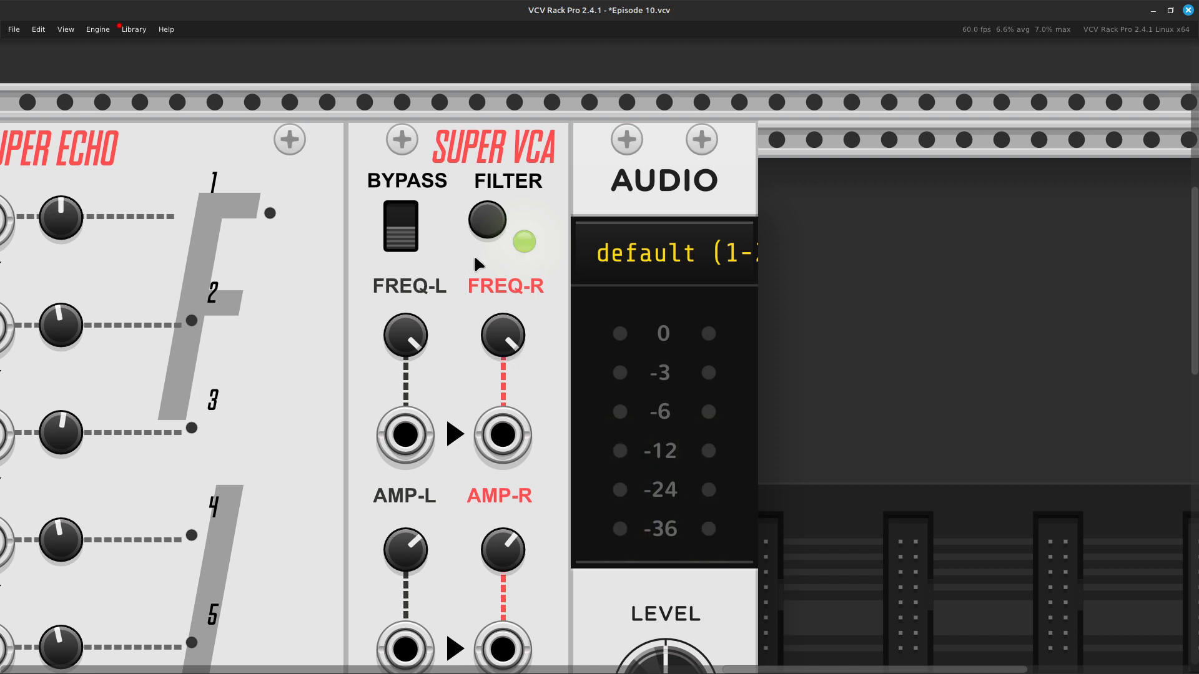
mouse_move(411, 316)
Step: Switch Super VCA's filter mode to Quiet and sweep FREQ-L and FREQ-R down, leaving both near their middle positions
left_click(488, 224)
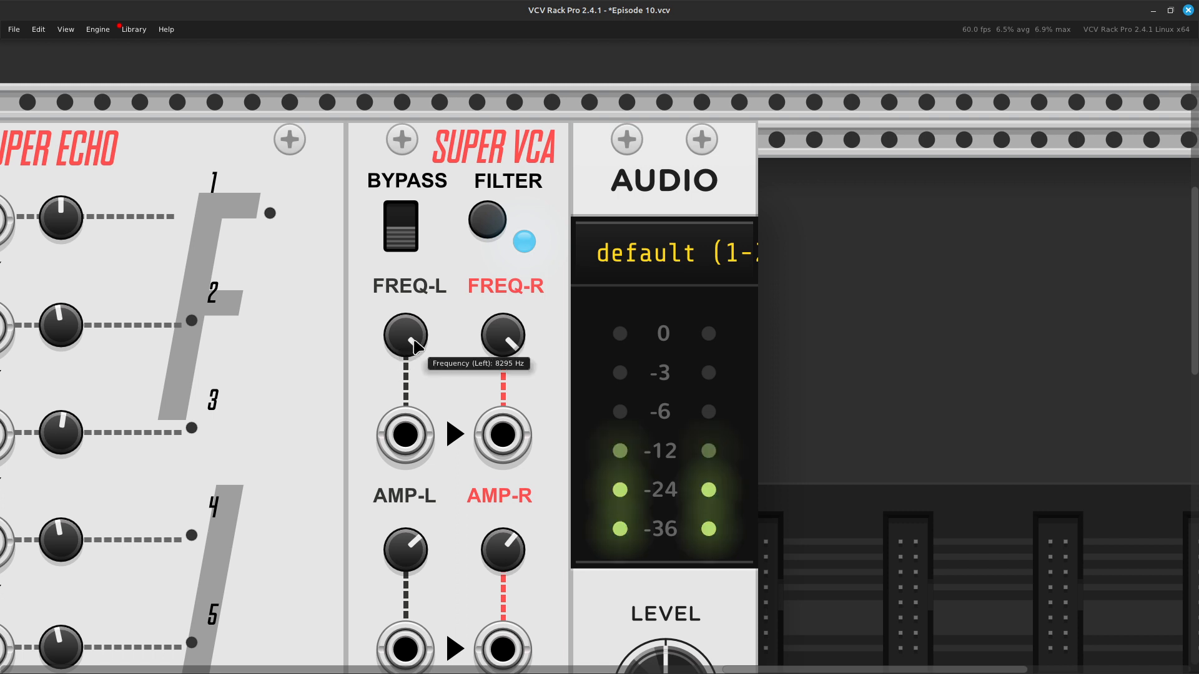
left_click_drag(414, 354, 414, 440)
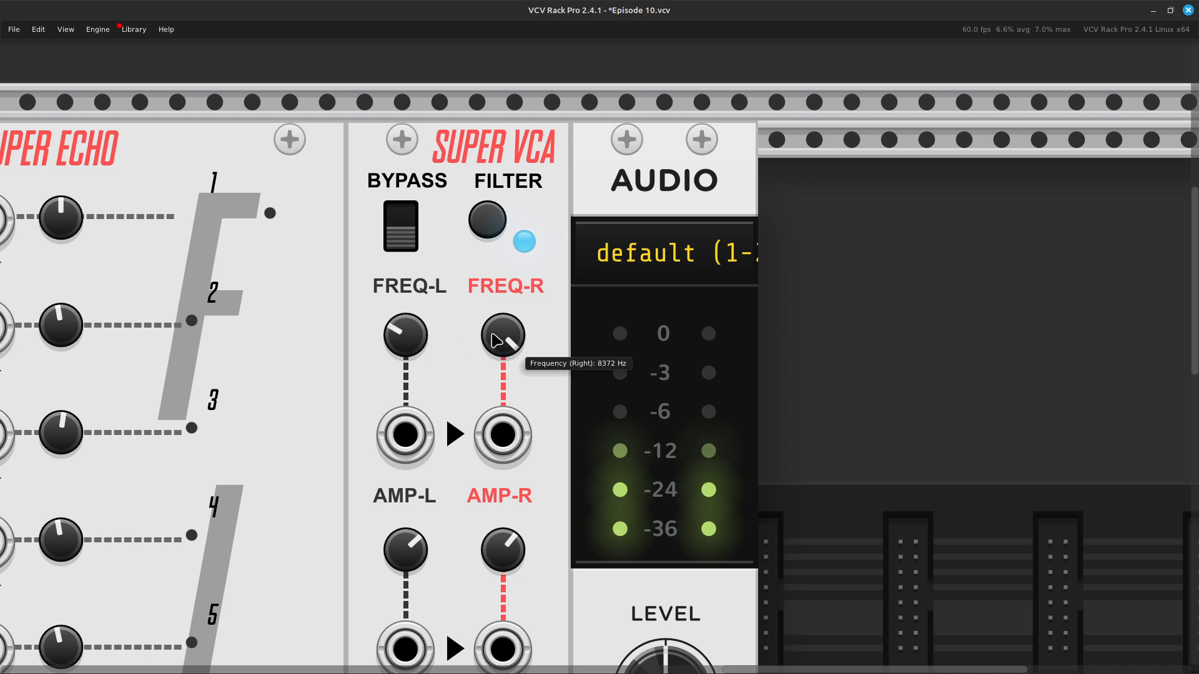
mouse_move(503, 337)
left_mouse_down()
mouse_move(504, 324)
mouse_move(504, 366)
mouse_move(504, 312)
mouse_move(503, 358)
mouse_move(511, 344)
left_mouse_up()
left_click_drag(382, 331, 382, 320)
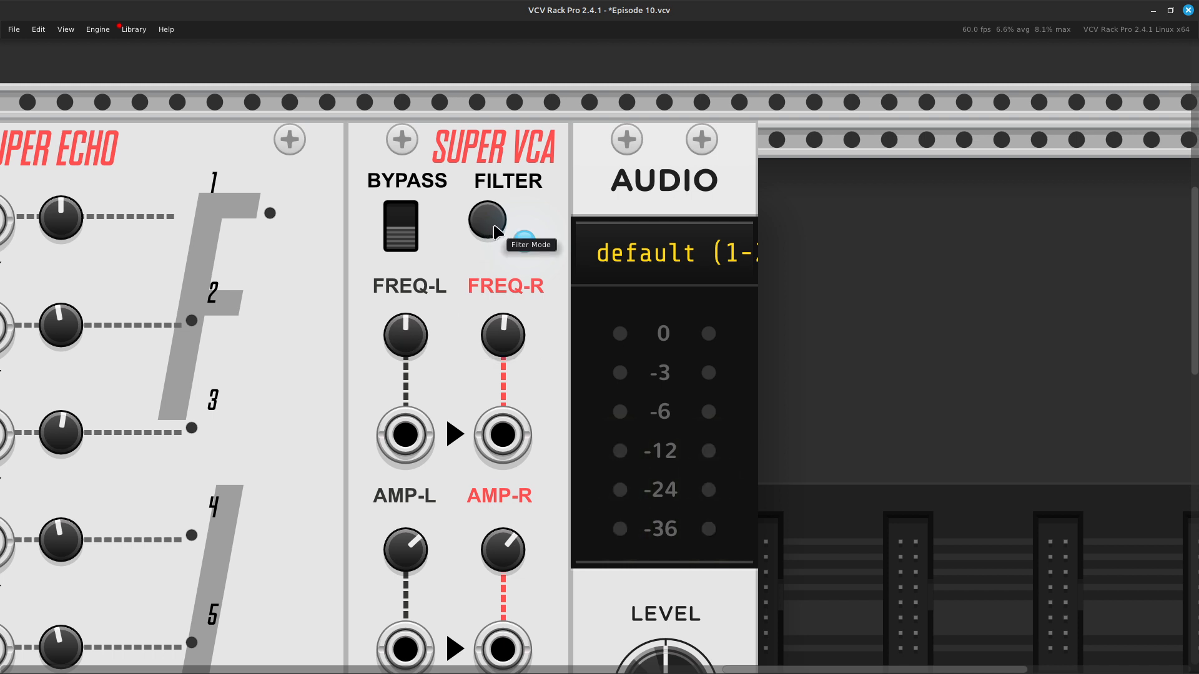
Step: Cycle Super VCA's filter through Barely Audible back to Loud and sweep its frequencies, leaving FREQ-R at about 232 Hz and FREQ-L near the middle
left_click(493, 226)
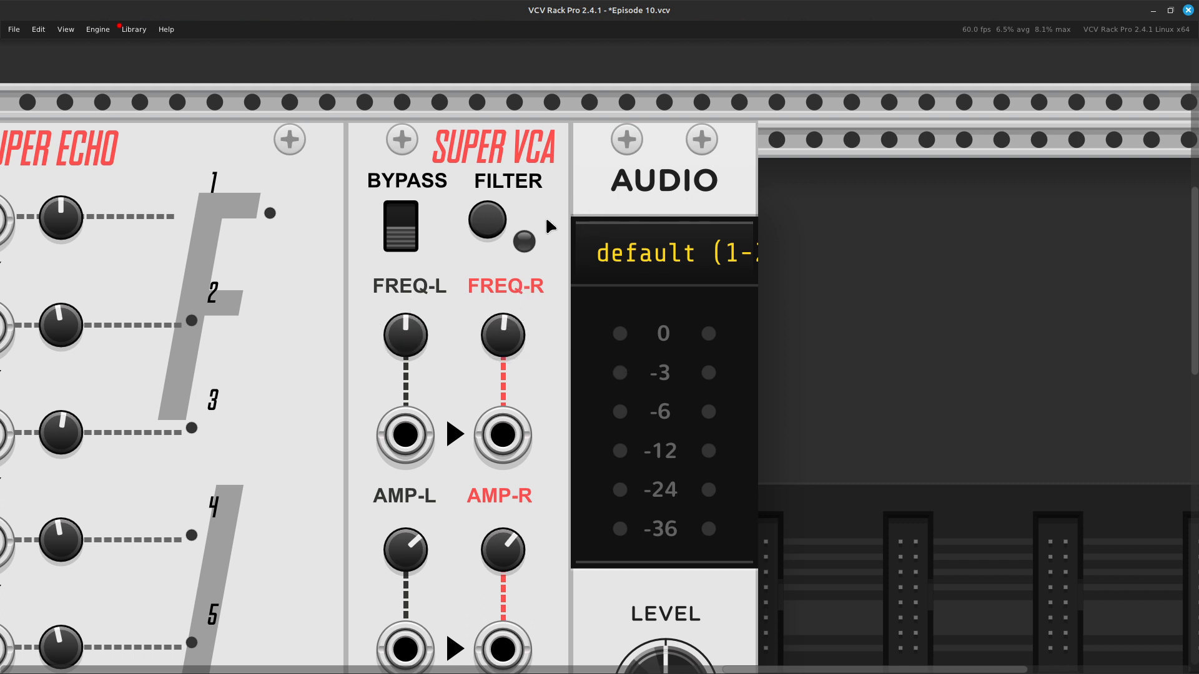
left_click(487, 221)
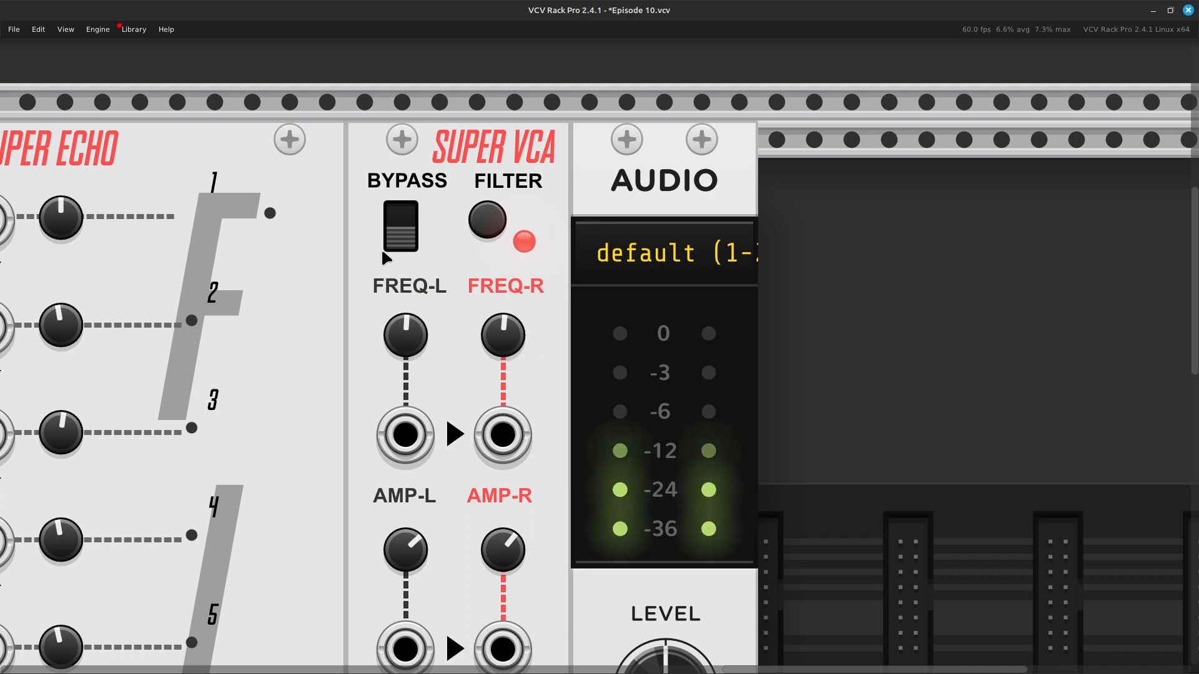
left_click_drag(405, 335, 405, 281)
mouse_move(511, 344)
left_mouse_down()
mouse_move(511, 315)
mouse_move(511, 342)
left_mouse_up()
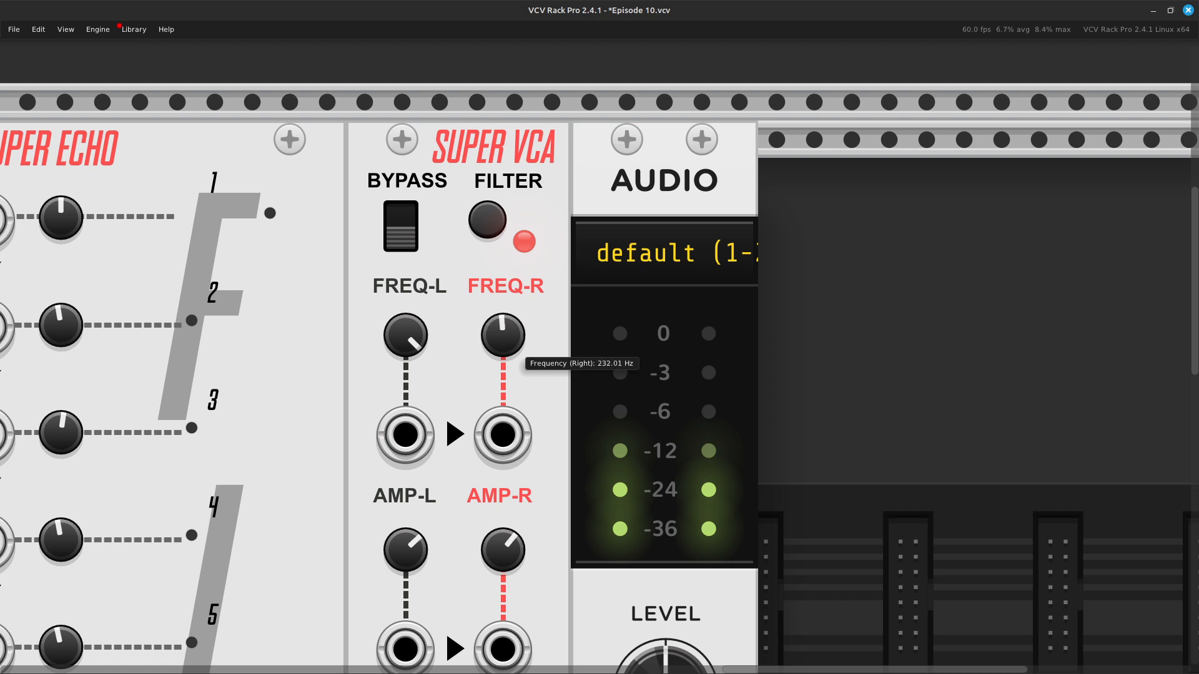
left_click_drag(409, 341, 409, 374)
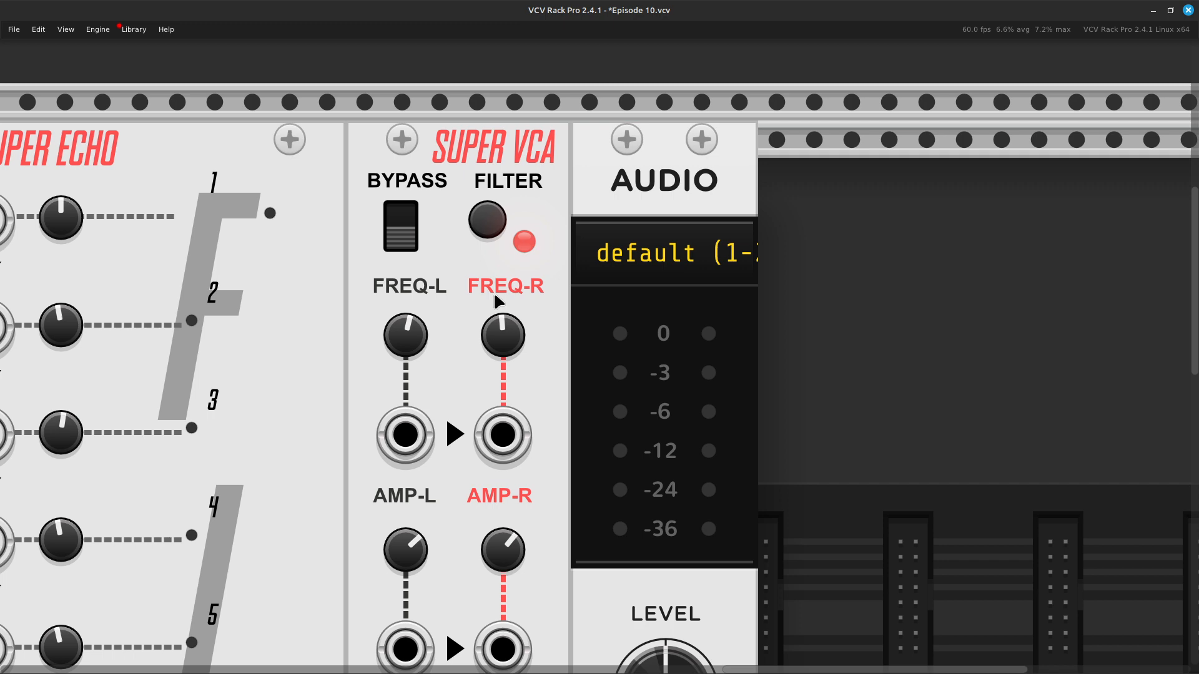
Step: Turn the Audio level fully down and move the gate cables from the voice 7 and 8 volume inputs to Super VCA's AMP-L and AMP-R inputs
scroll(497, 303, "down", 1)
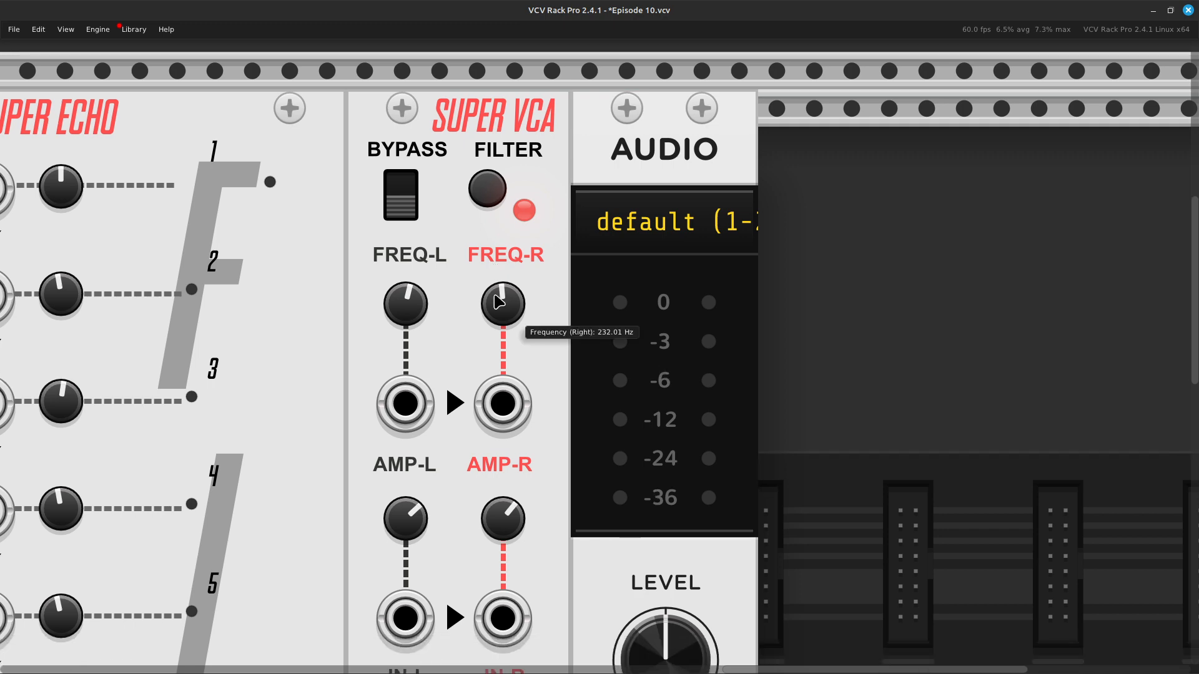
scroll(499, 302, "down", 5)
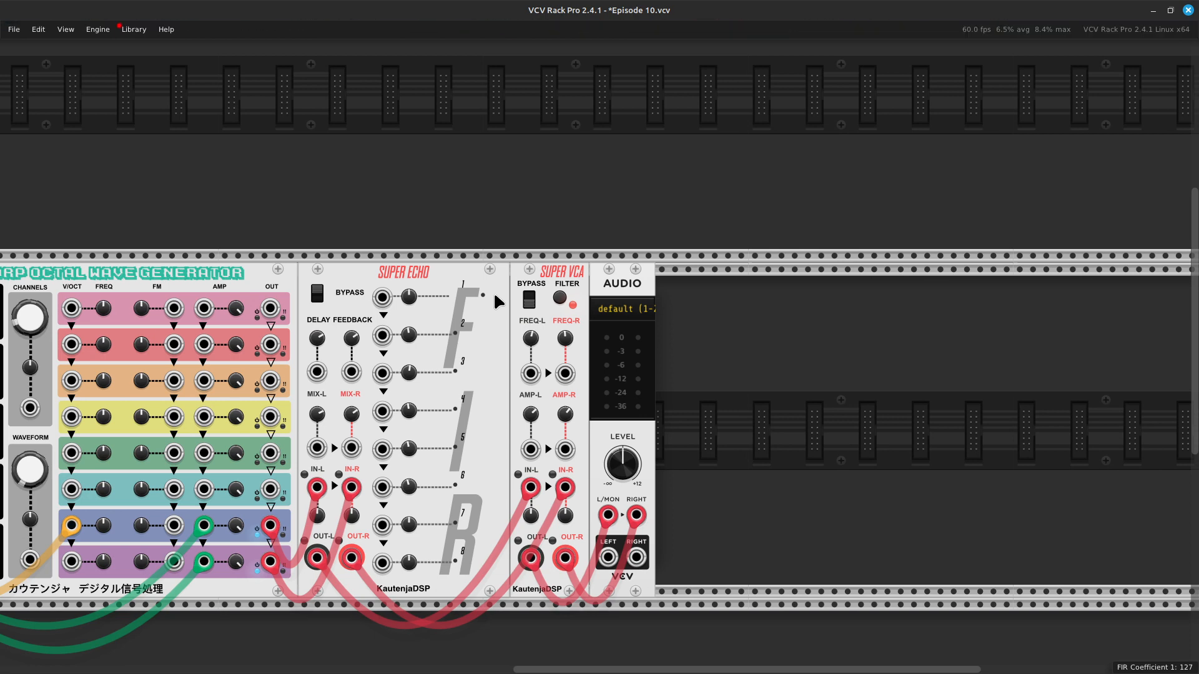
scroll(495, 297, "left", 3)
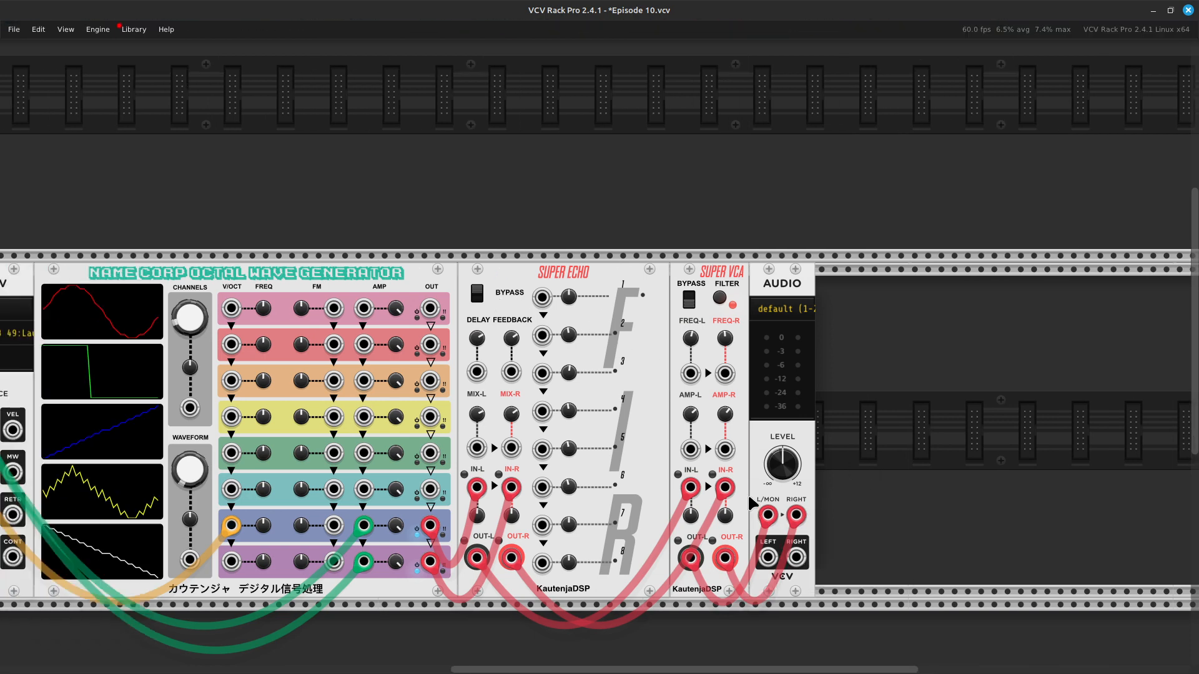
left_click_drag(785, 447, 784, 481)
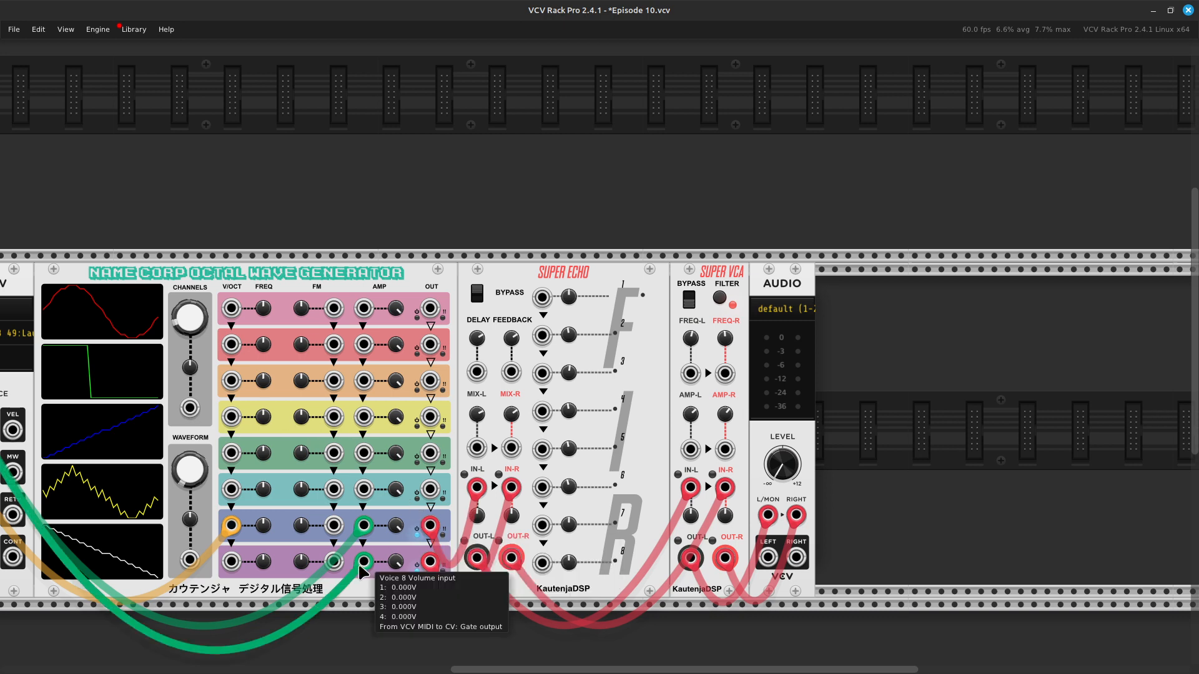
left_click_drag(366, 527, 696, 451)
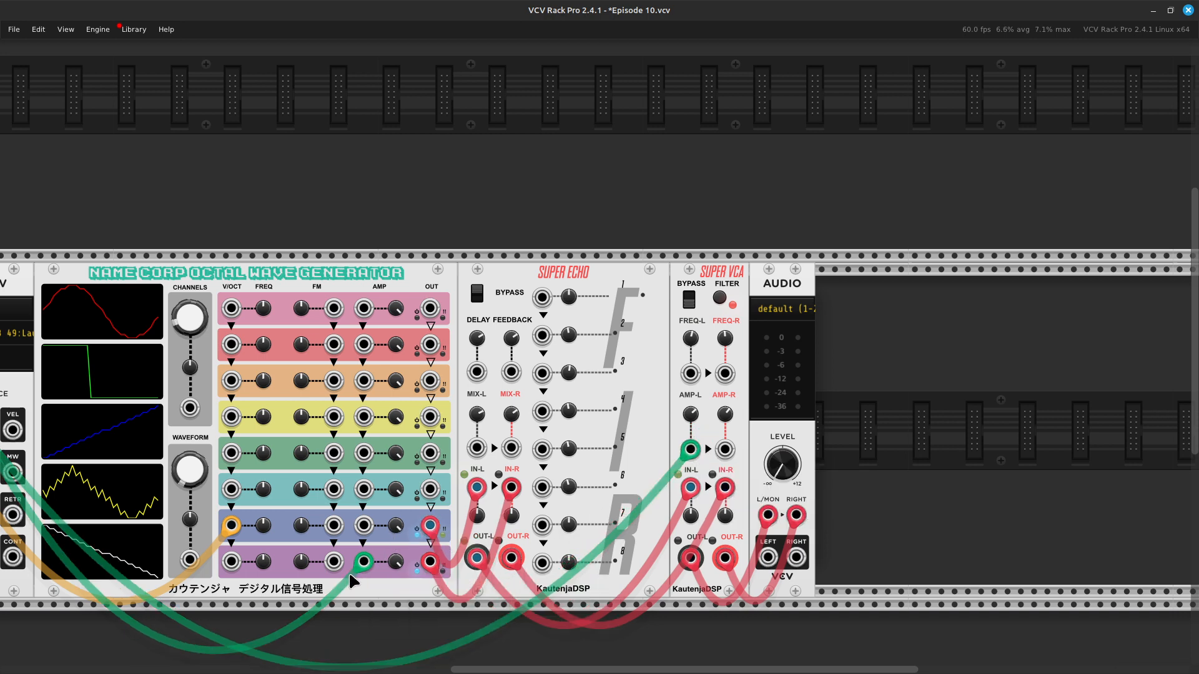
left_click_drag(358, 568, 724, 449)
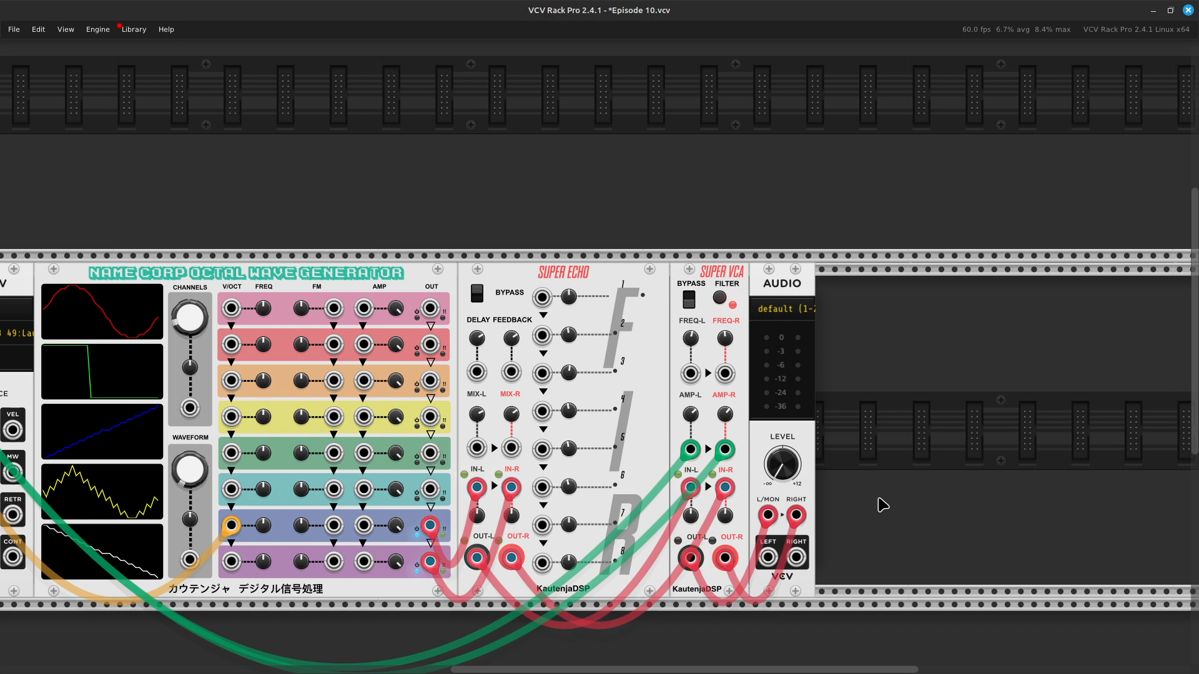
Step: Turn the Audio module's level back up and raise Super VCA's FREQ-L and FREQ-R knobs fully
mouse_move(793, 470)
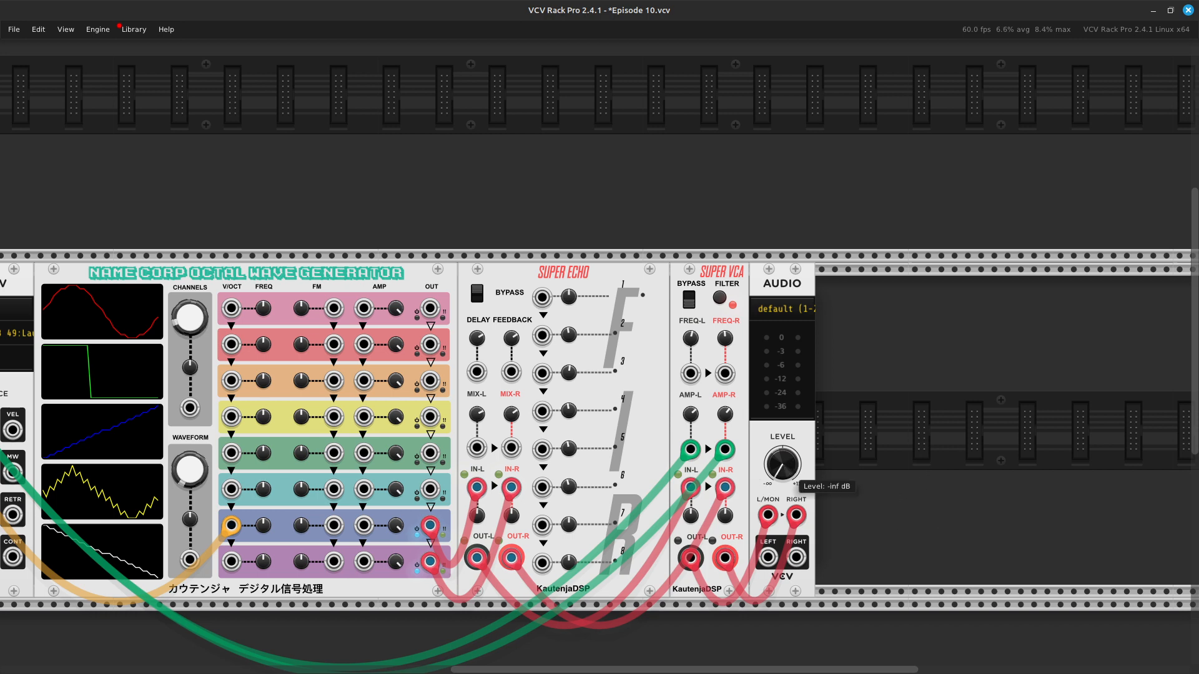
left_click_drag(793, 470, 782, 462)
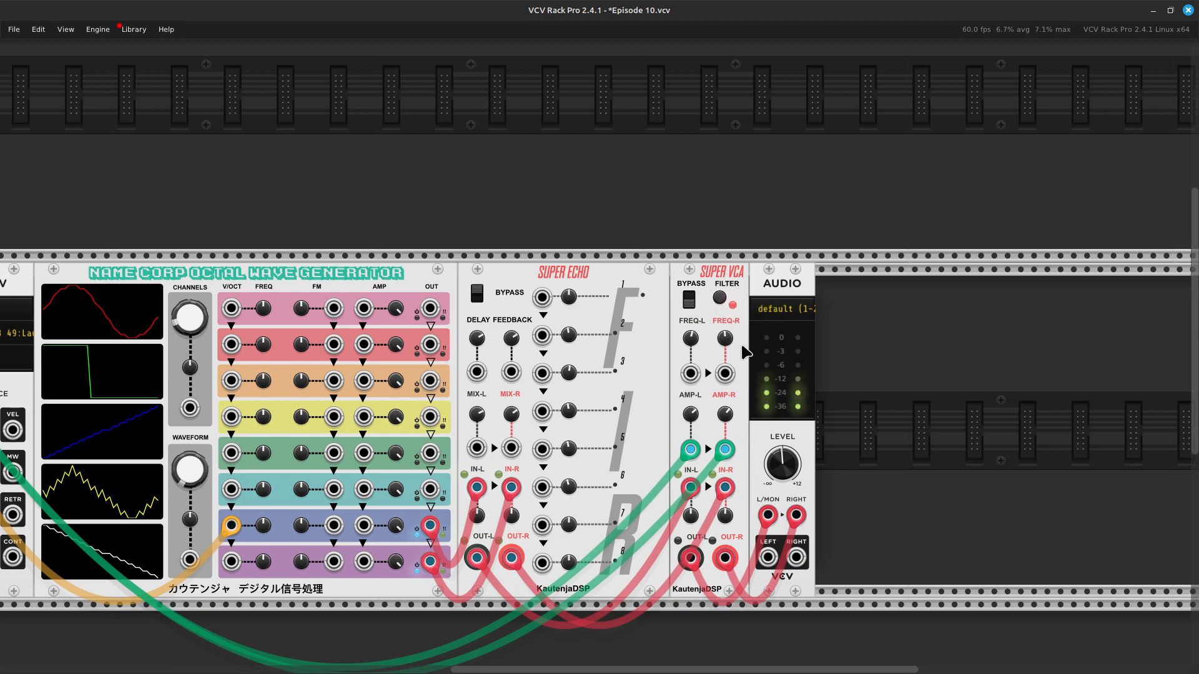
left_click_drag(690, 336, 690, 244)
left_click_drag(724, 338, 724, 256)
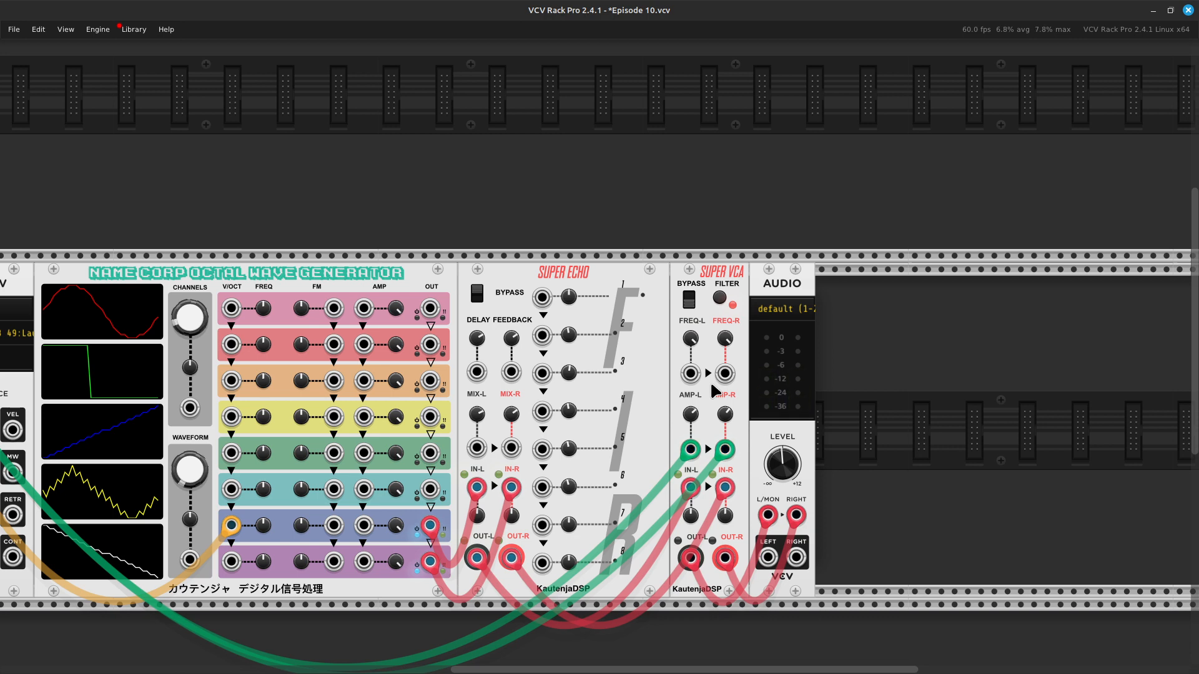
scroll(794, 478, "down", 2)
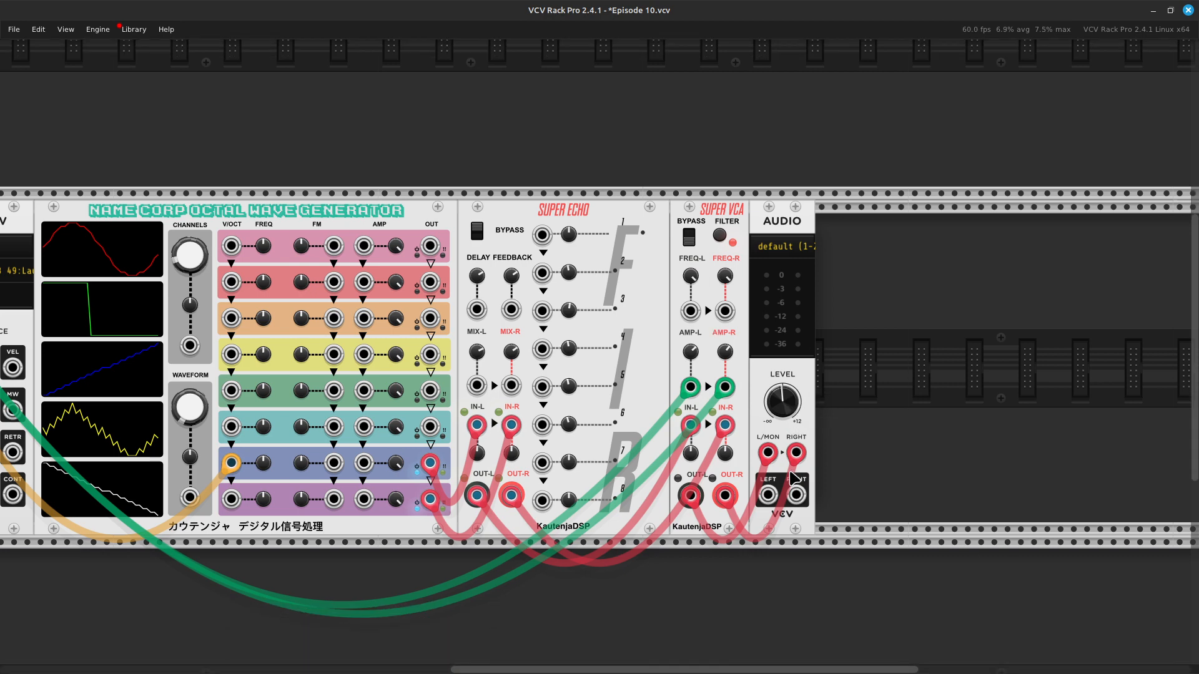
scroll(792, 478, "left", 8)
scroll(792, 478, "right", 5)
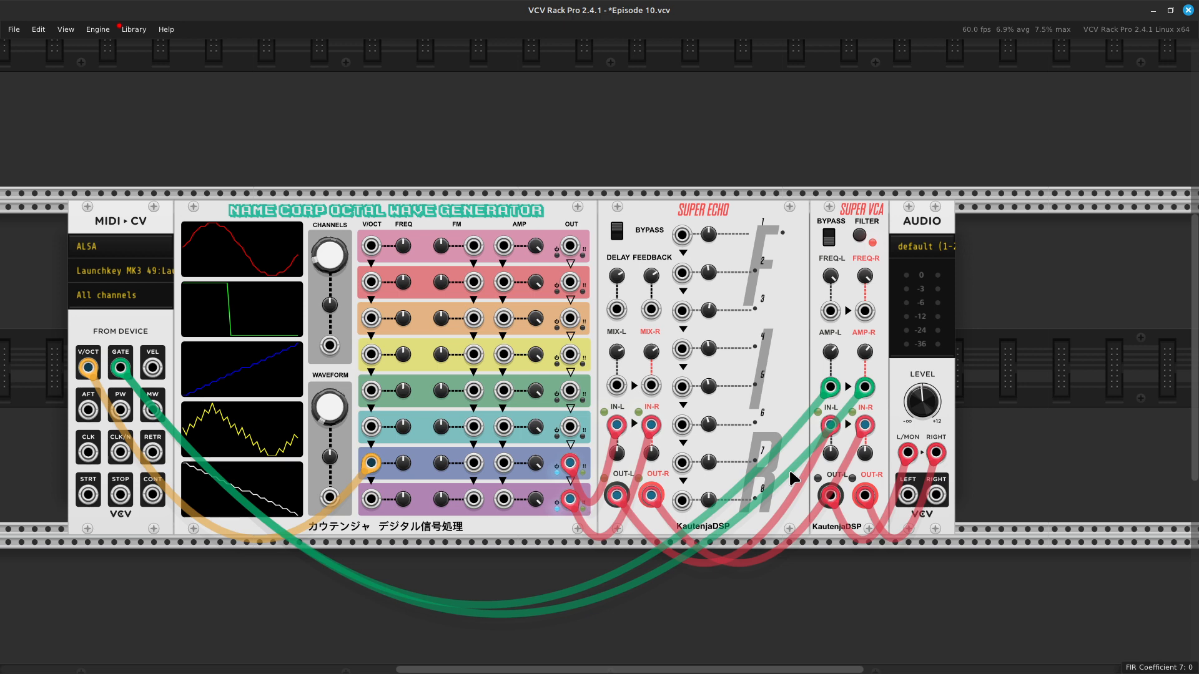
scroll(789, 468, "left", 5)
scroll(789, 469, "right", 5)
scroll(789, 469, "left", 4)
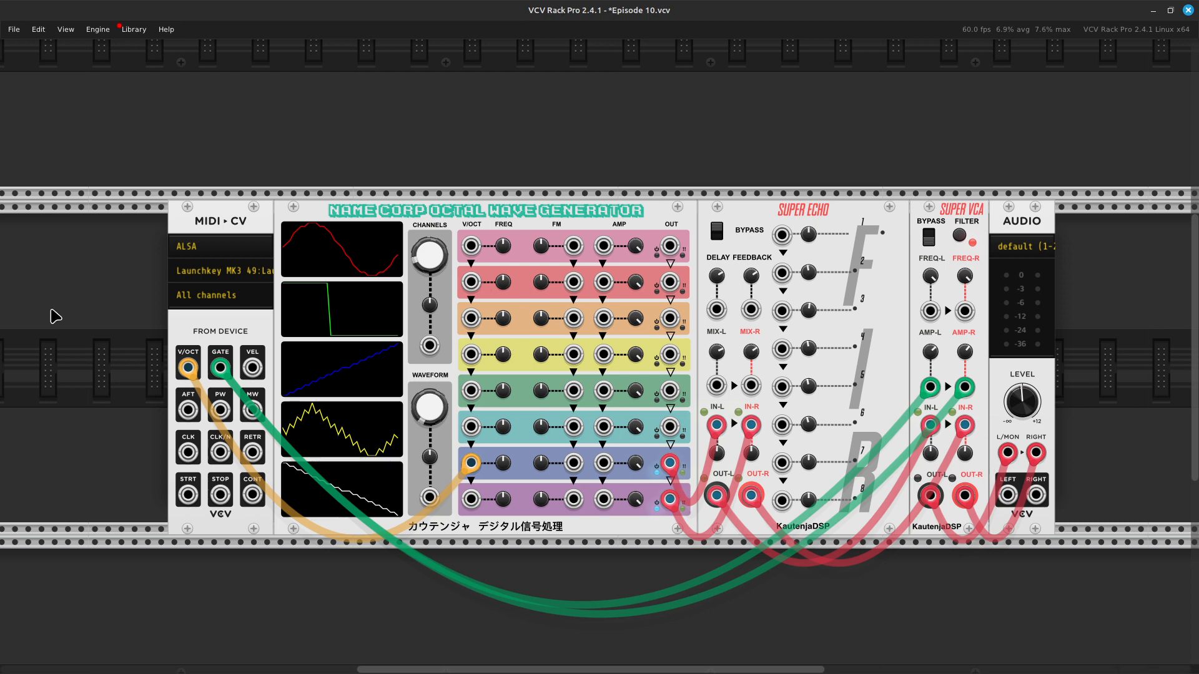
Step: Clear the filter in the module browser, look through the full module collection, and close the browser without adding anything
right_click(97, 432)
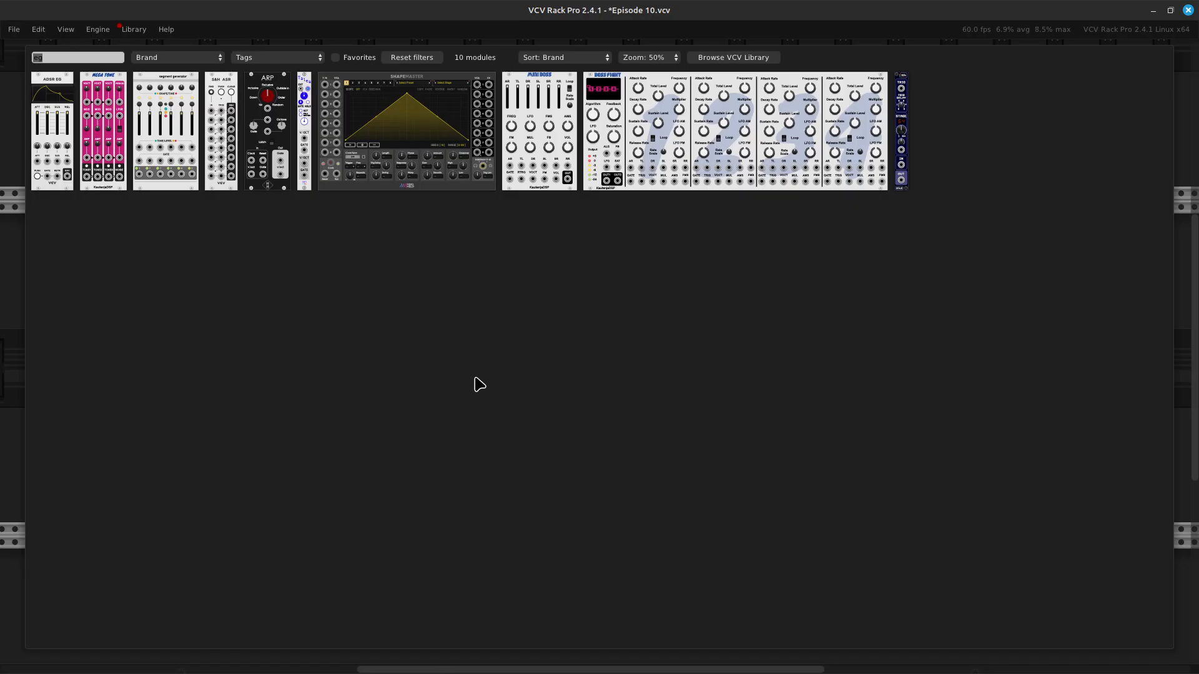
key("BackSpace")
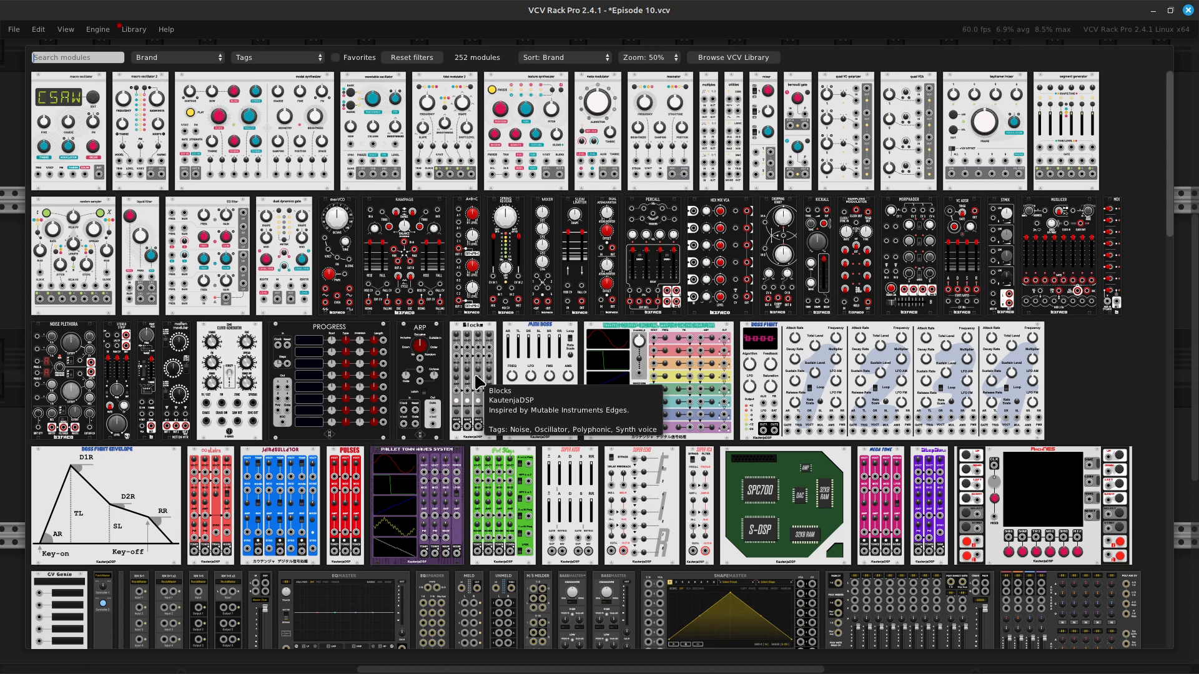
scroll(481, 381, "down", 5)
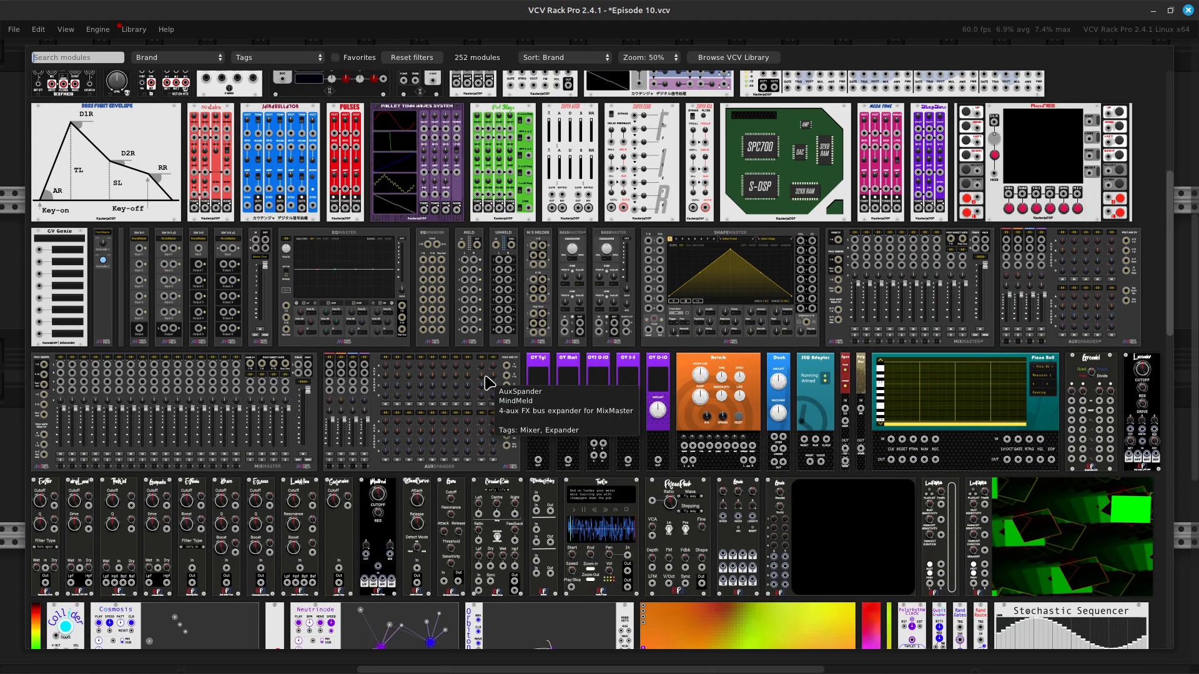
scroll(486, 382, "down", 1)
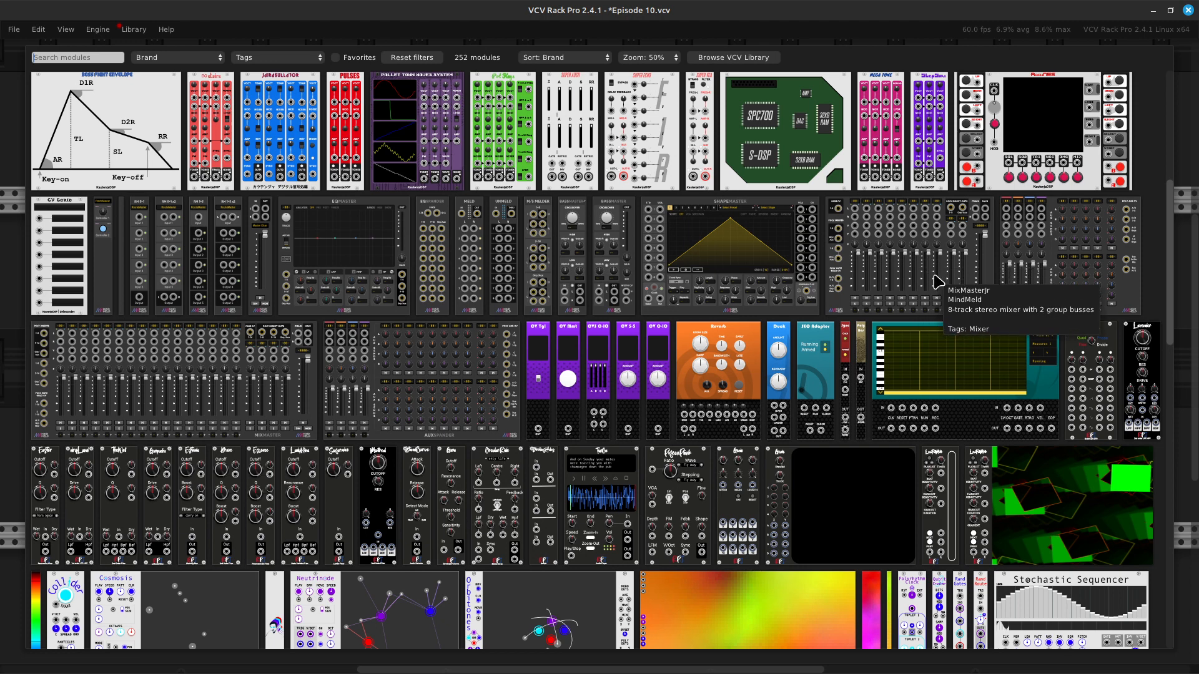
key("Escape")
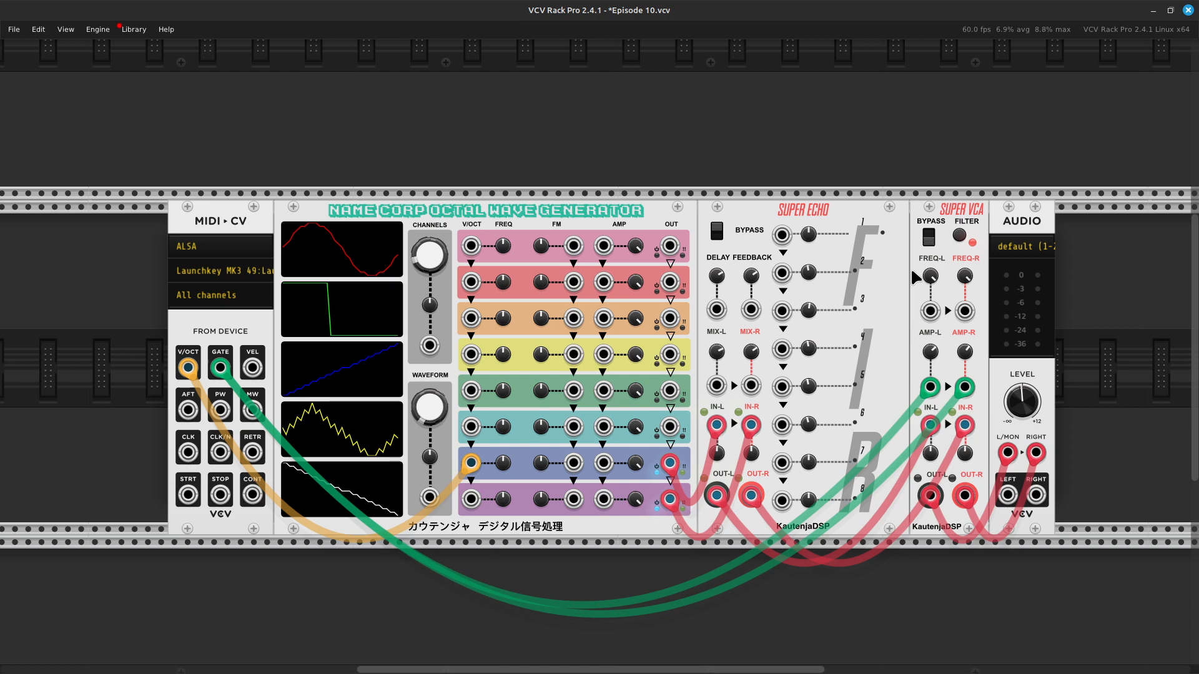
Step: Disconnect Super VCA's right output from the Audio module and delete the Super VCA module
scroll(912, 275, "right", 5)
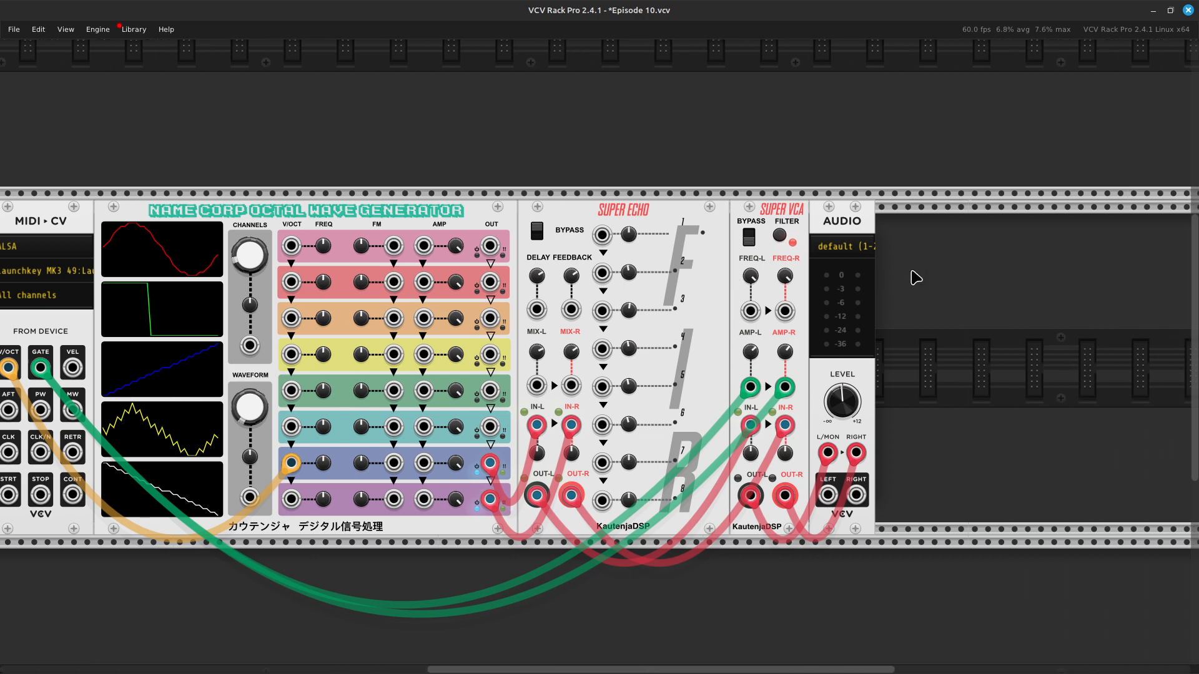
scroll(915, 277, "left", 7)
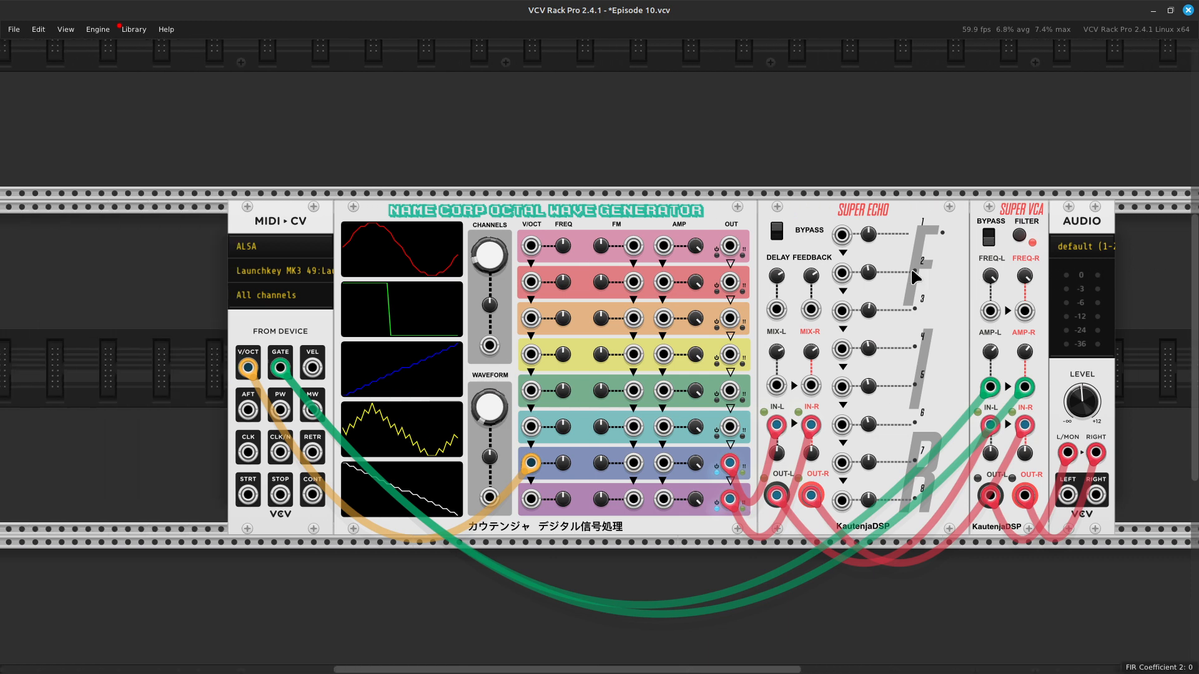
scroll(915, 277, "right", 4)
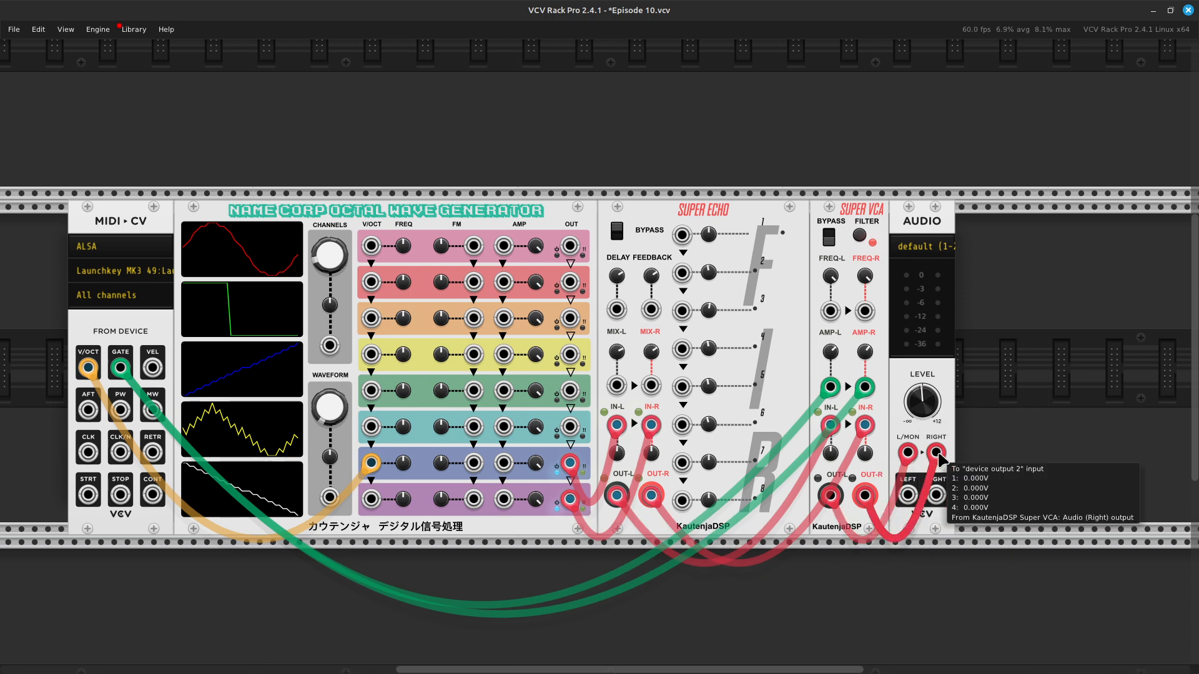
left_click_drag(937, 459, 950, 600)
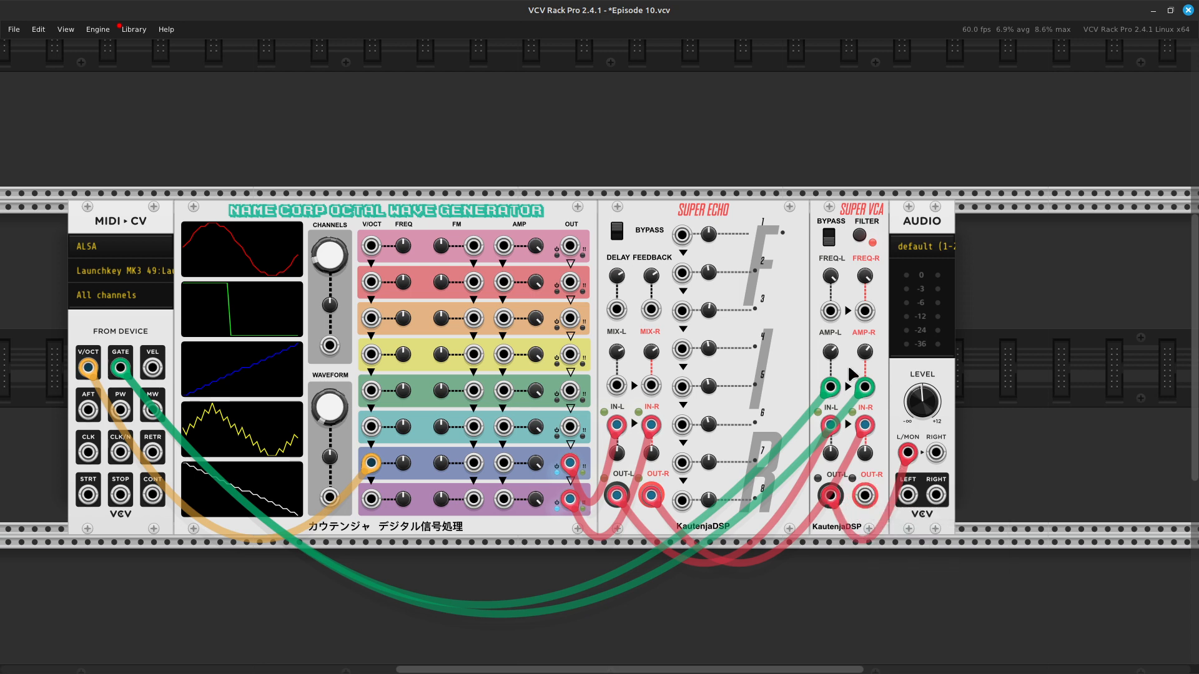
key("Delete")
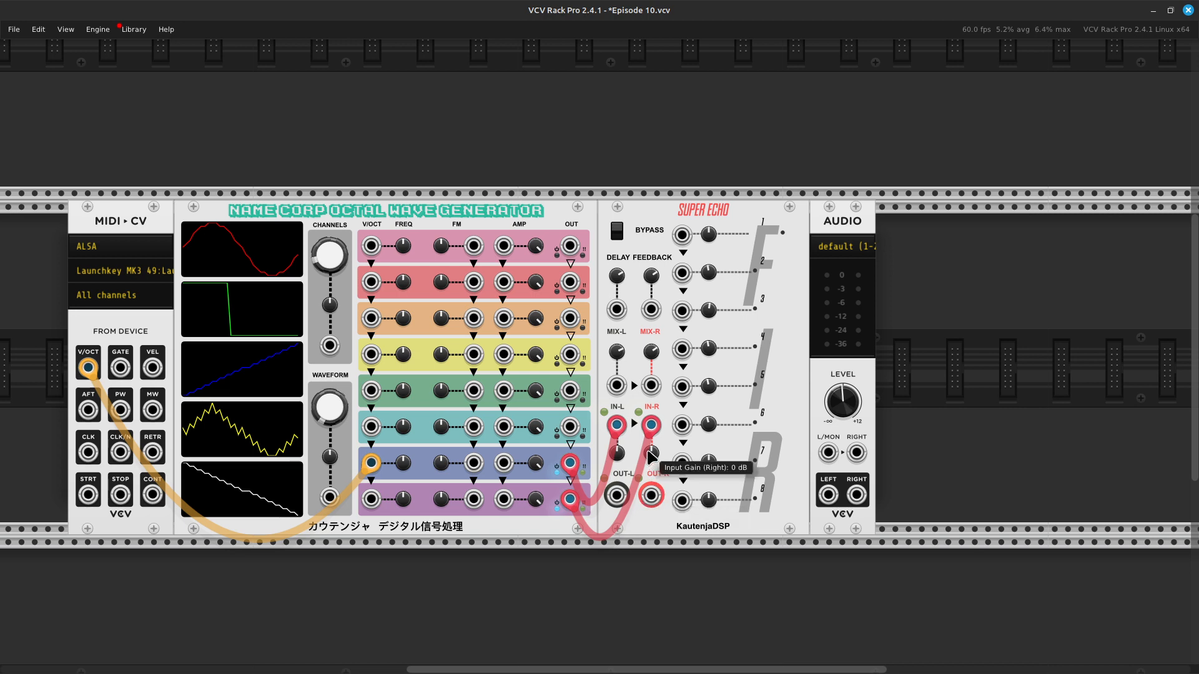
Step: Disconnect voice 8 from Super Echo's IN-R and move the IN-L cable's source from voice 7's output to voice 8's output
left_click_drag(651, 454, 651, 482)
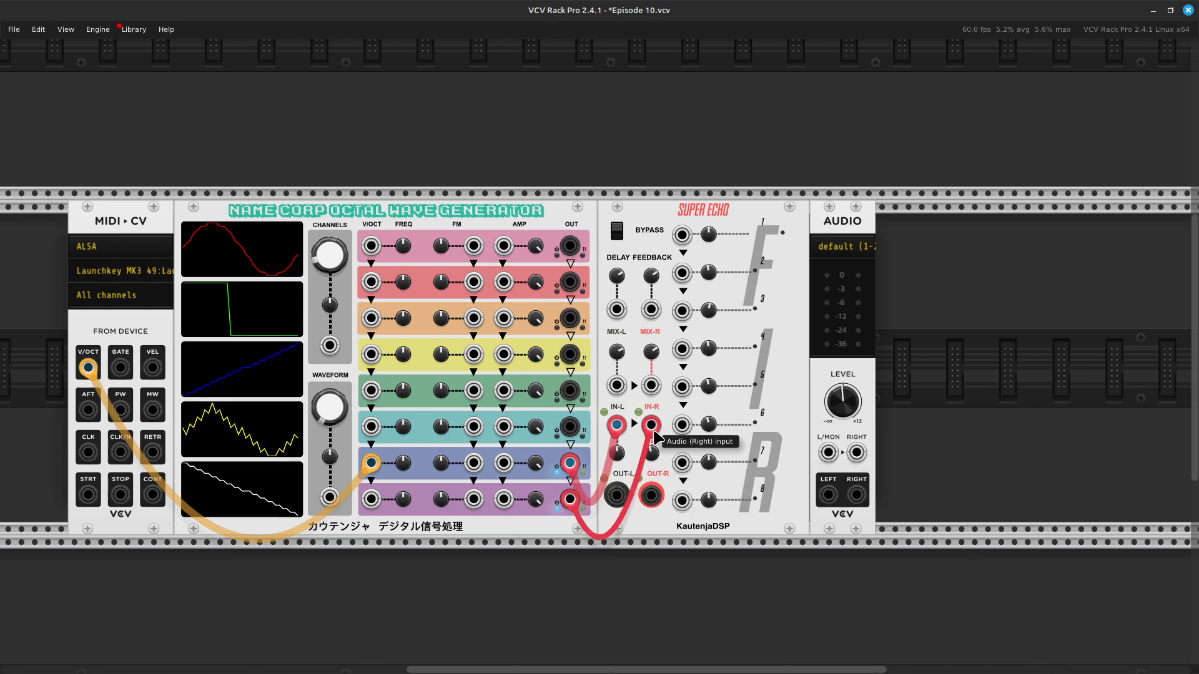
left_click_drag(651, 425, 605, 589)
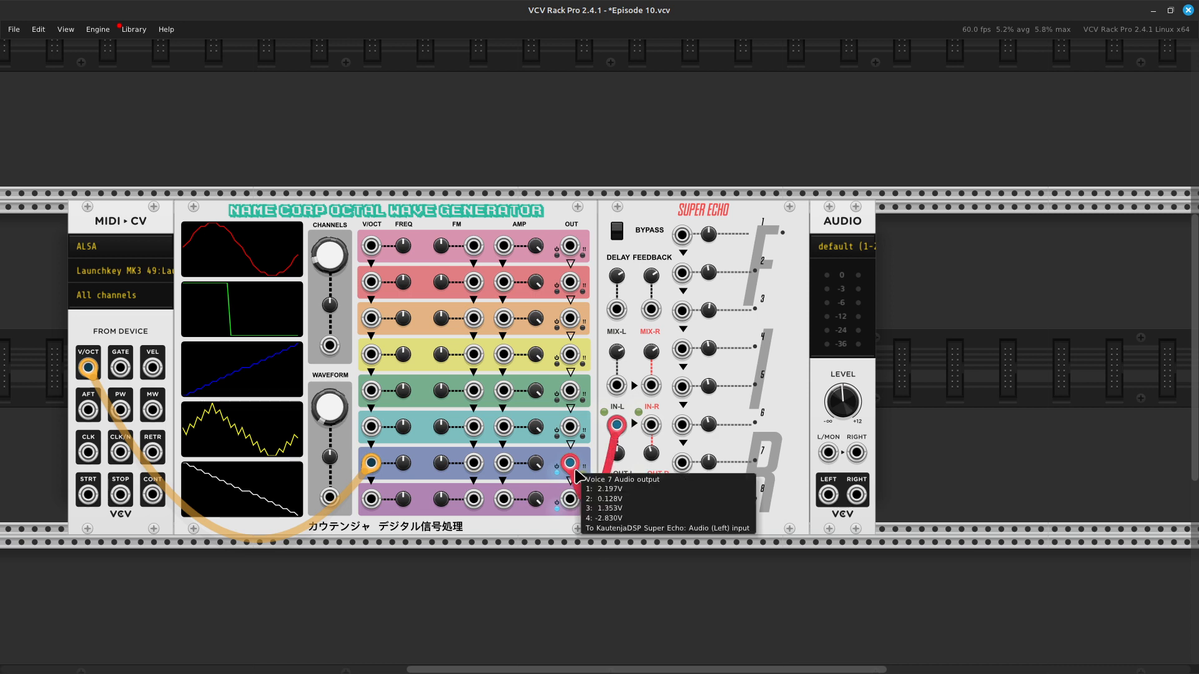
left_click_drag(570, 473, 572, 499)
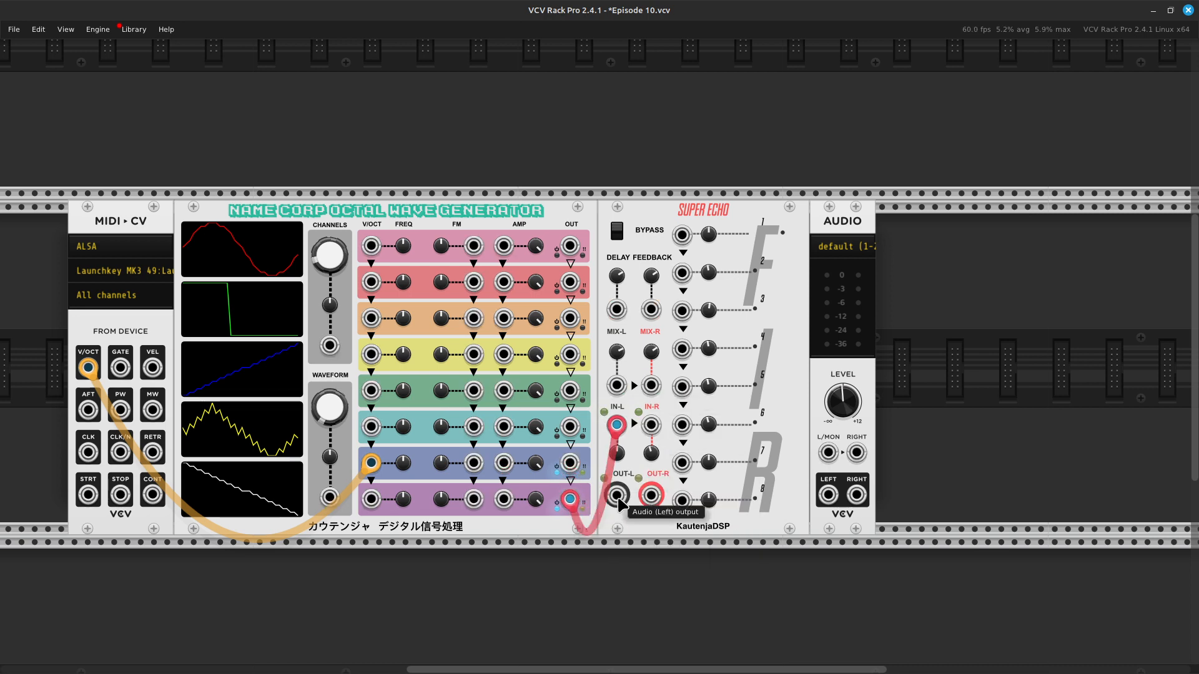
Step: Try to patch Super Echo's OUT-L to the Audio module's L/MON input with a red cable
right_click(616, 498)
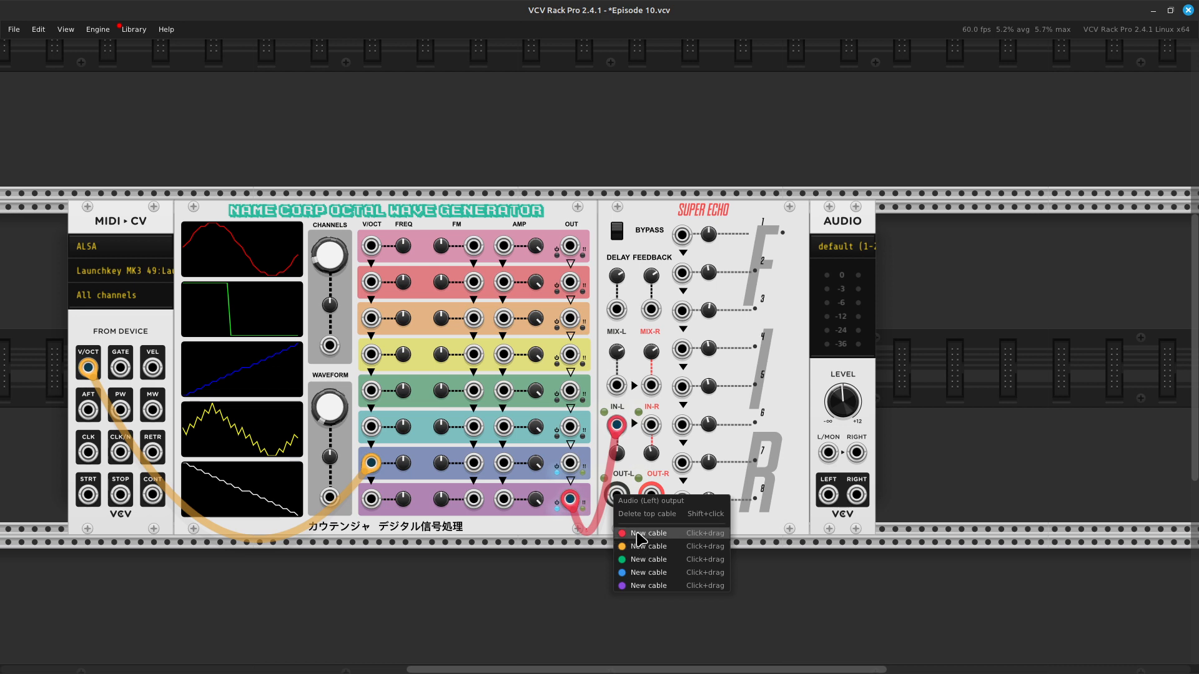
left_click_drag(642, 531, 837, 478)
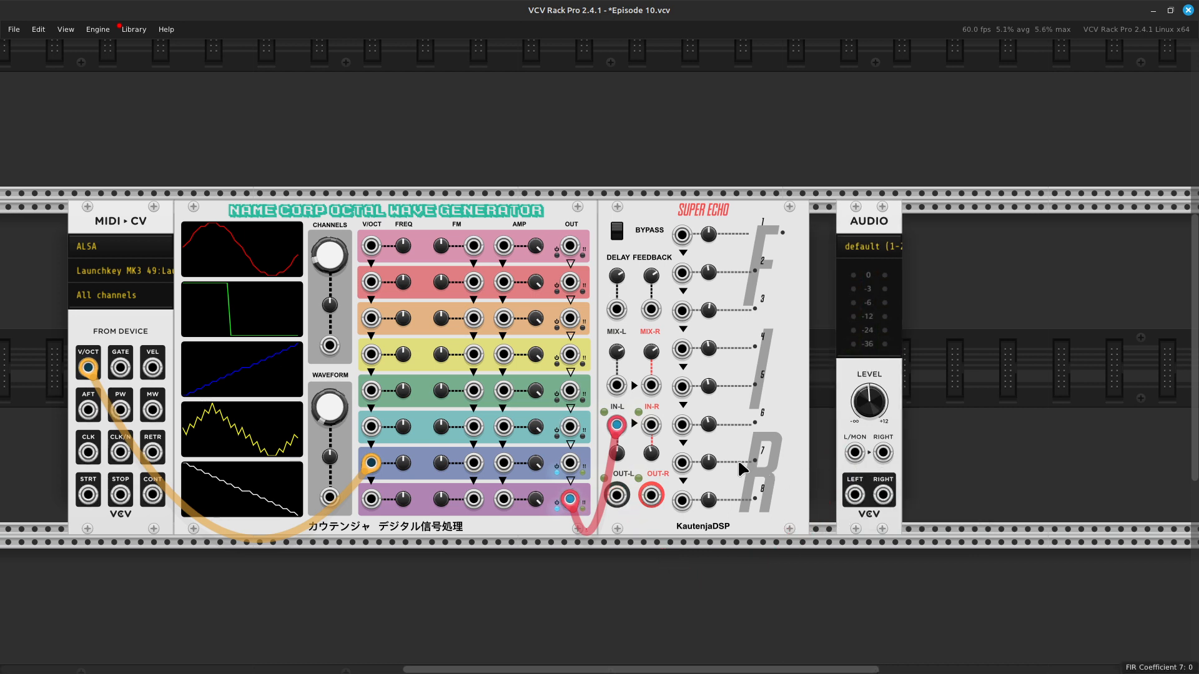
Step: Patch the MIDI-CV gate output to voice 7's volume input with a green cable and move the Audio module flush against Super Echo
right_click(505, 465)
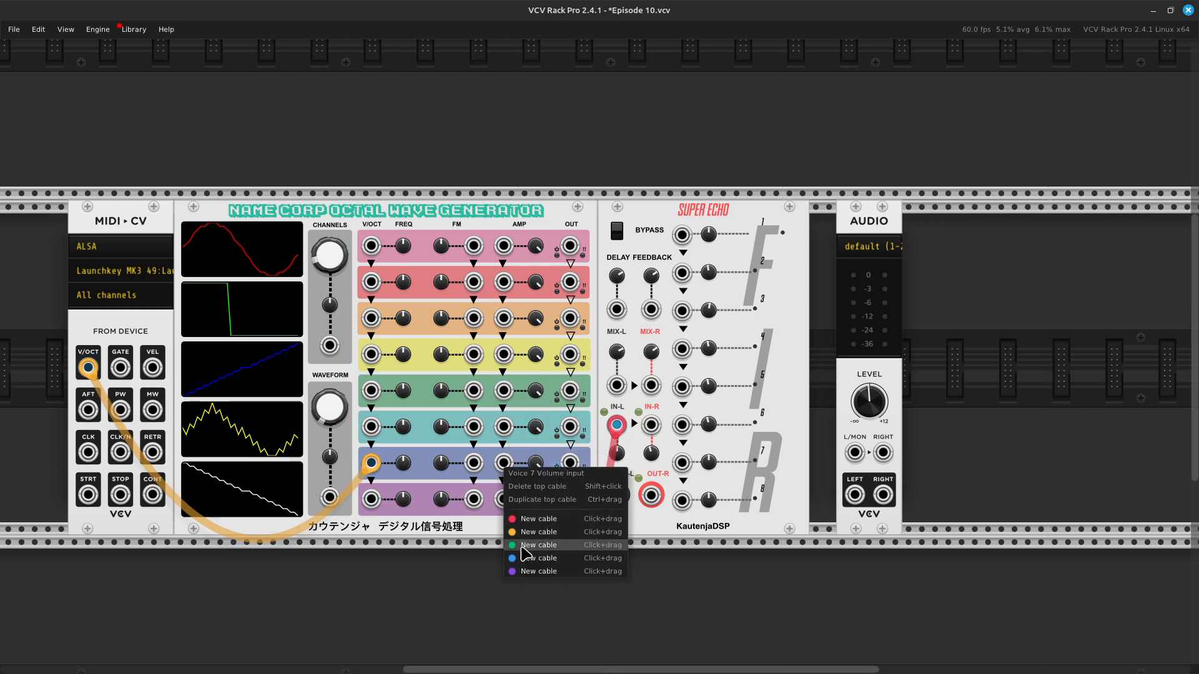
left_click_drag(523, 556, 378, 369)
key("Right")
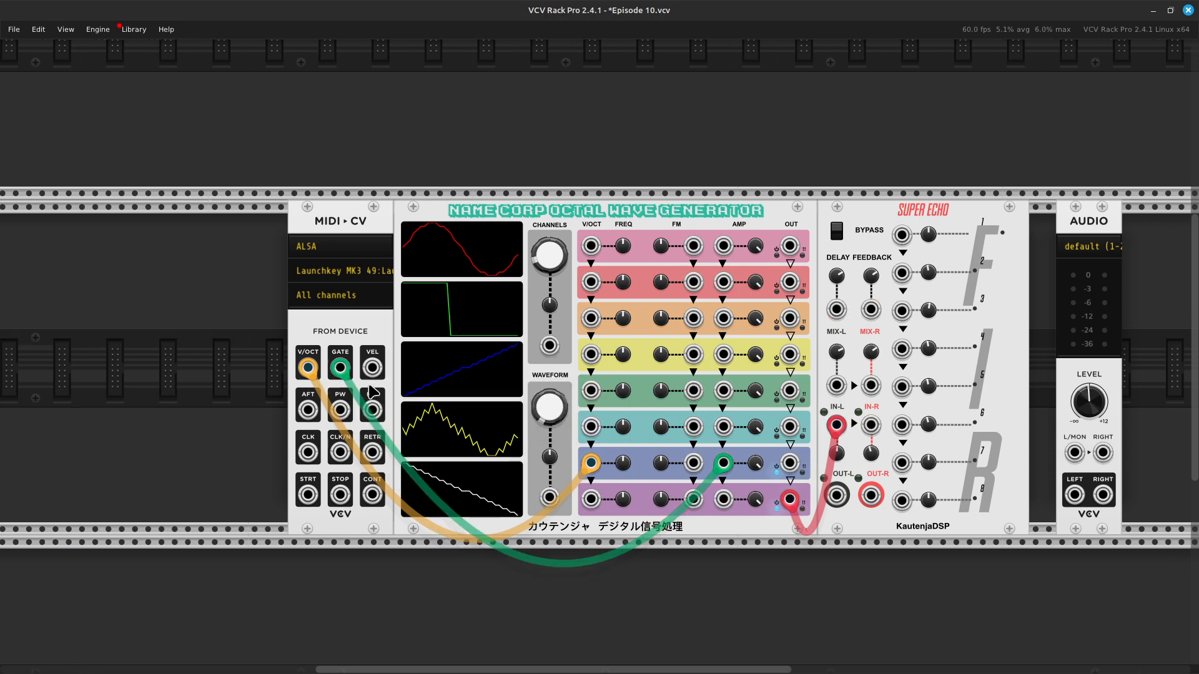
left_click_drag(764, 211, 737, 212)
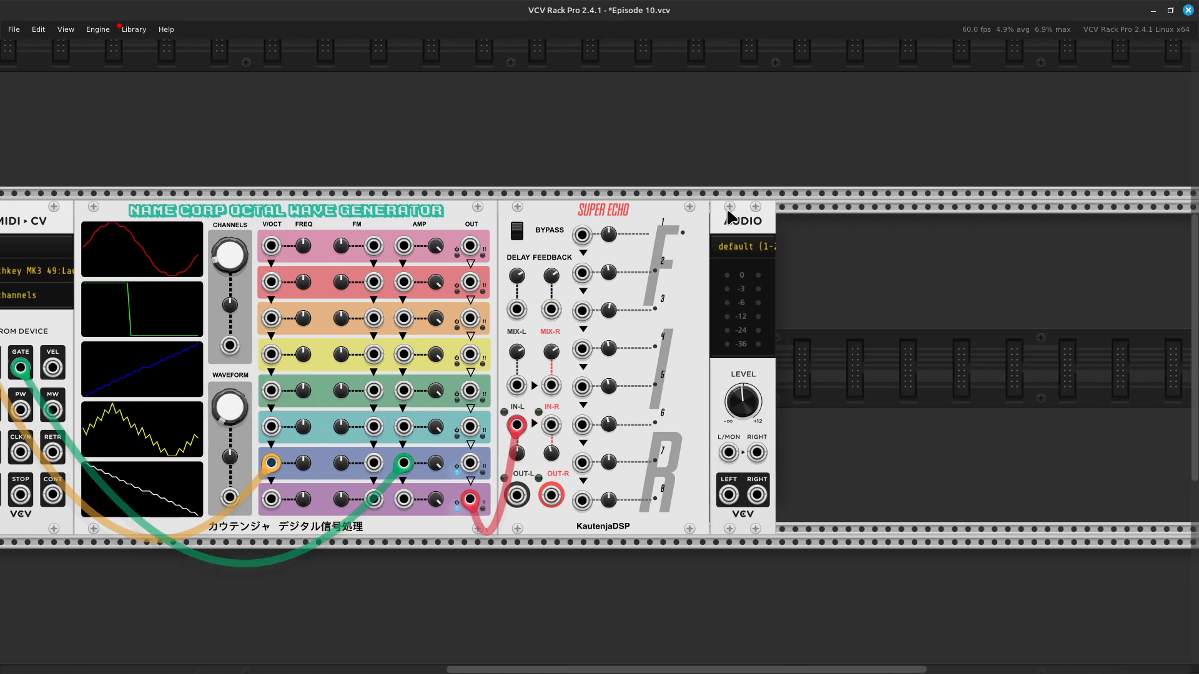
Step: Connect Super Echo's left audio output to the Audio module's L/MON input with a red cable
right_click(552, 500)
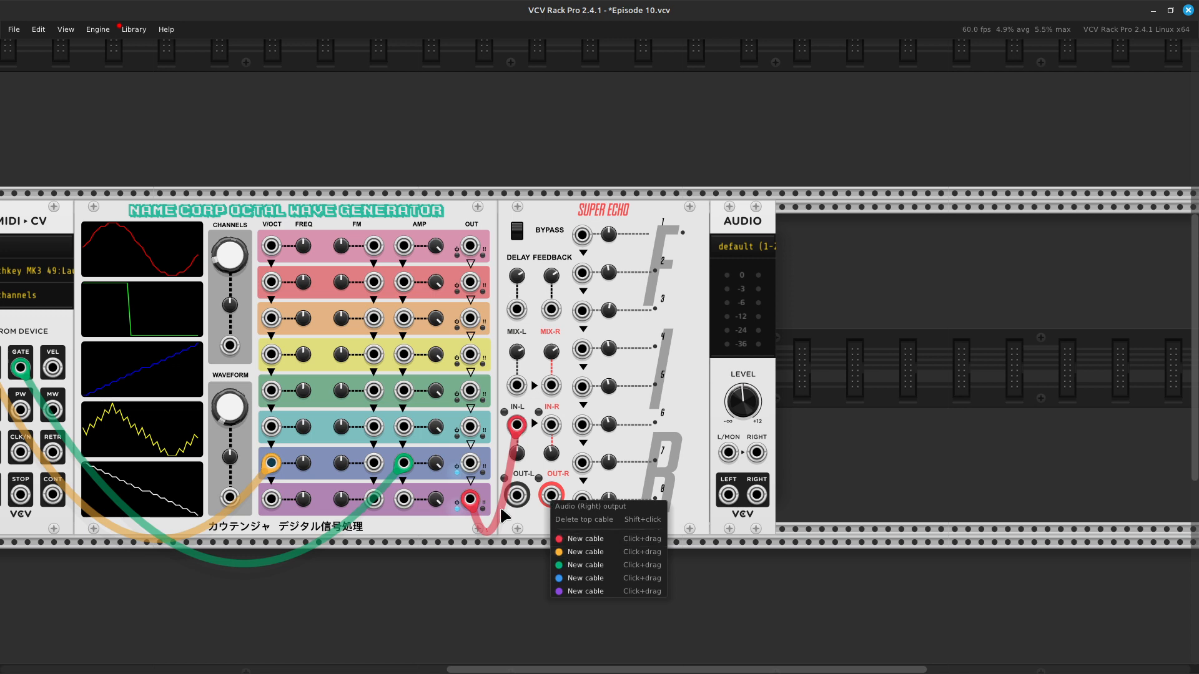
left_click(516, 509)
right_click(519, 497)
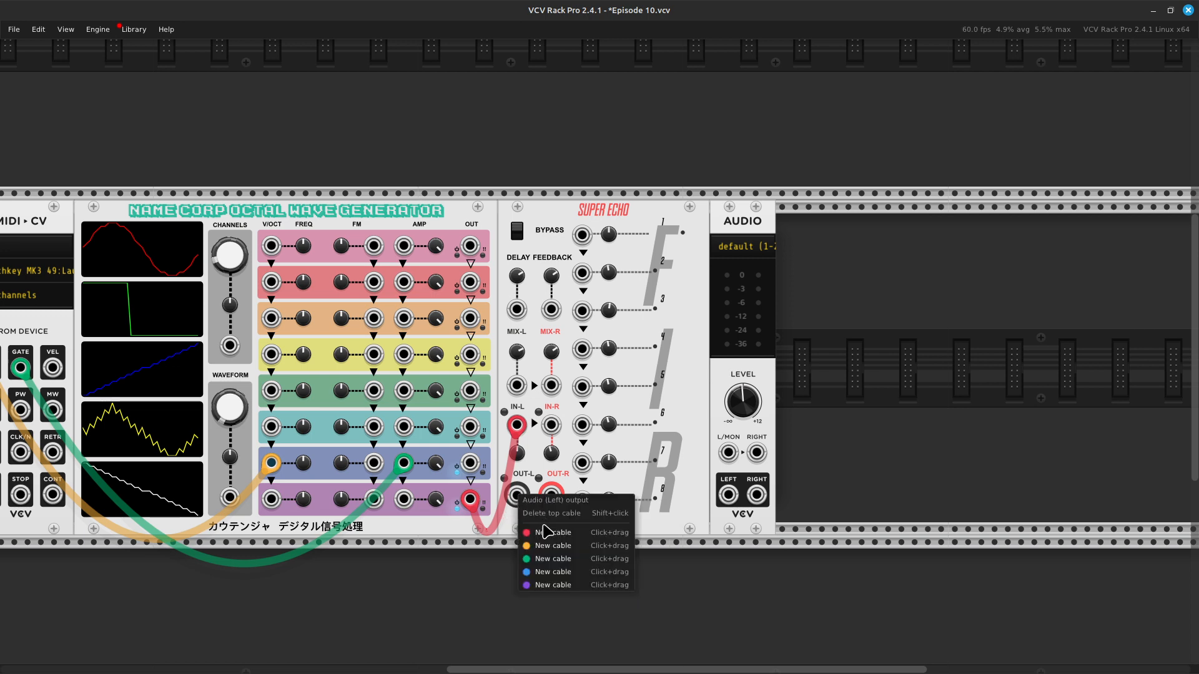
left_click_drag(546, 537, 742, 444)
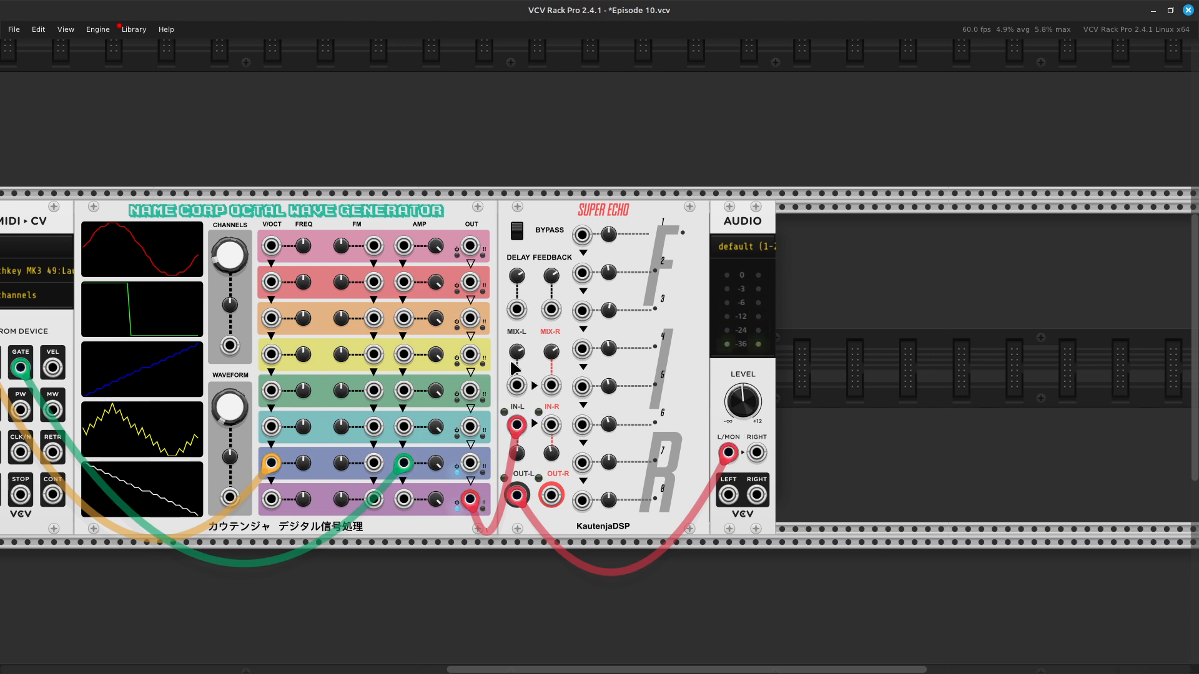
Step: Set the wave generator's active channels to 3 and move the gate and V/Oct cables from voice 7's inputs to voice 6's volume and V/Oct inputs
right_click(227, 257)
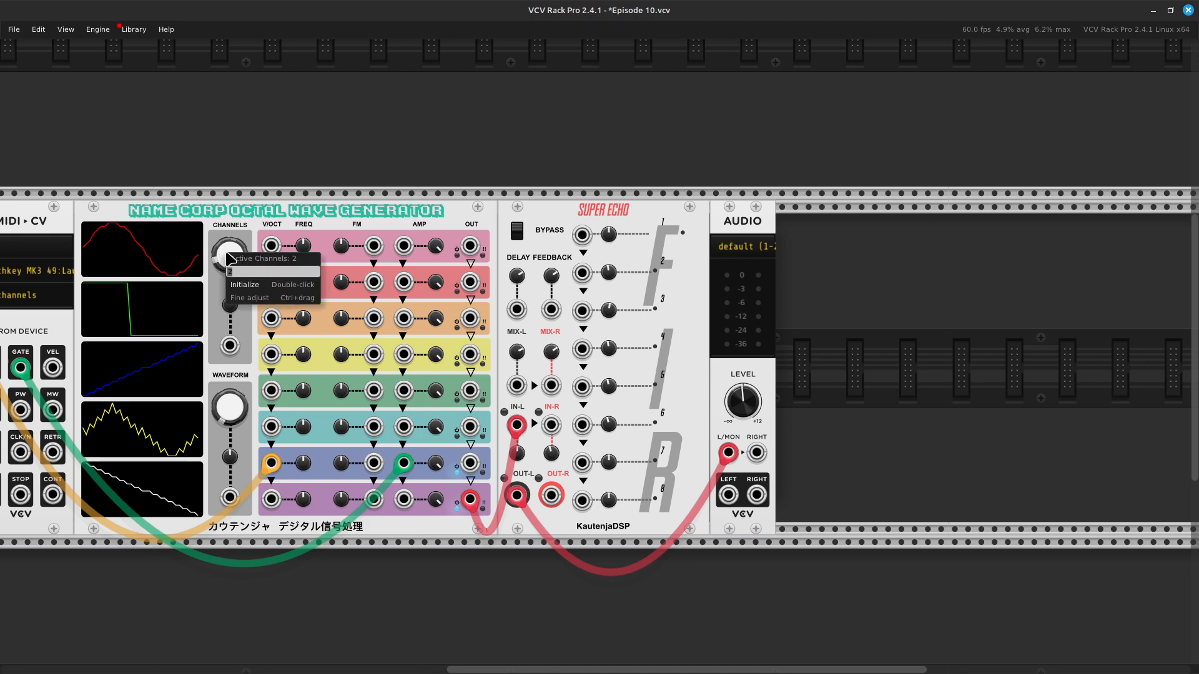
key("Return")
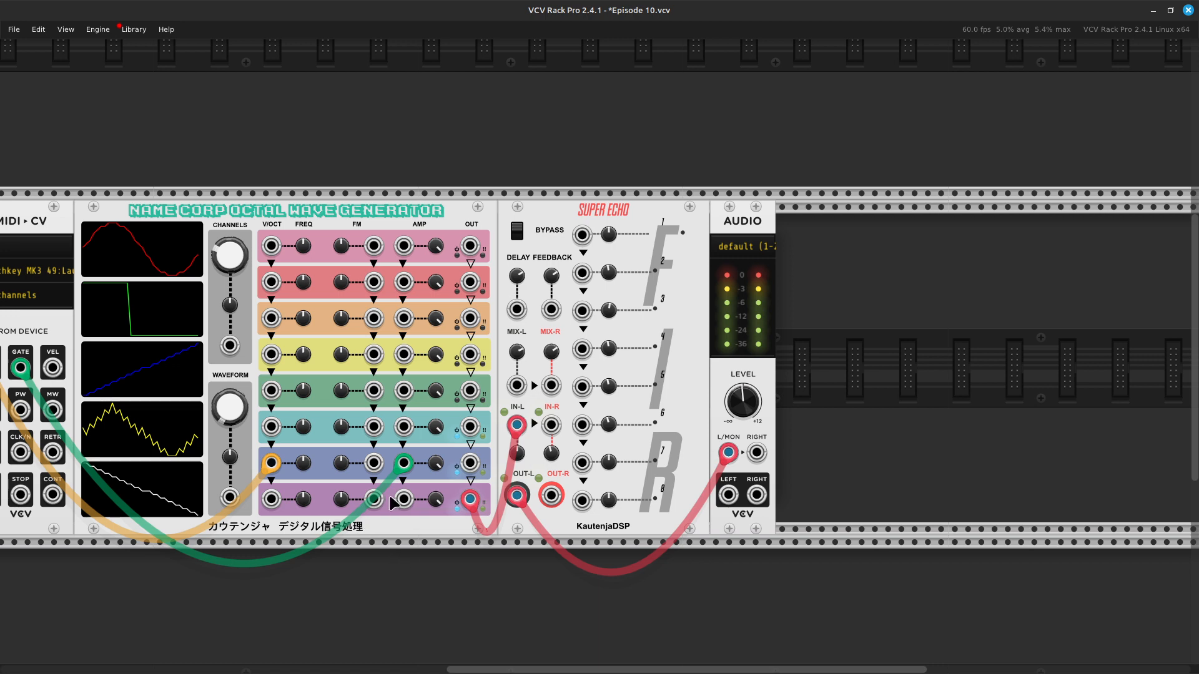
left_click_drag(373, 500, 379, 438)
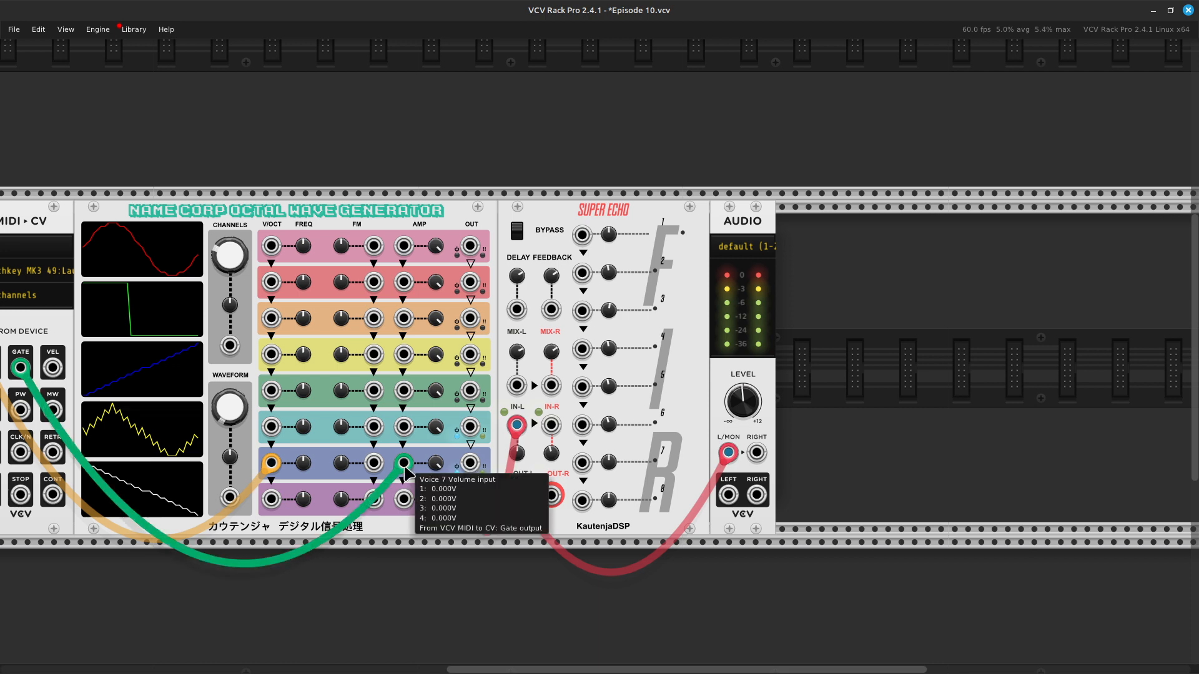
left_click_drag(403, 463, 407, 438)
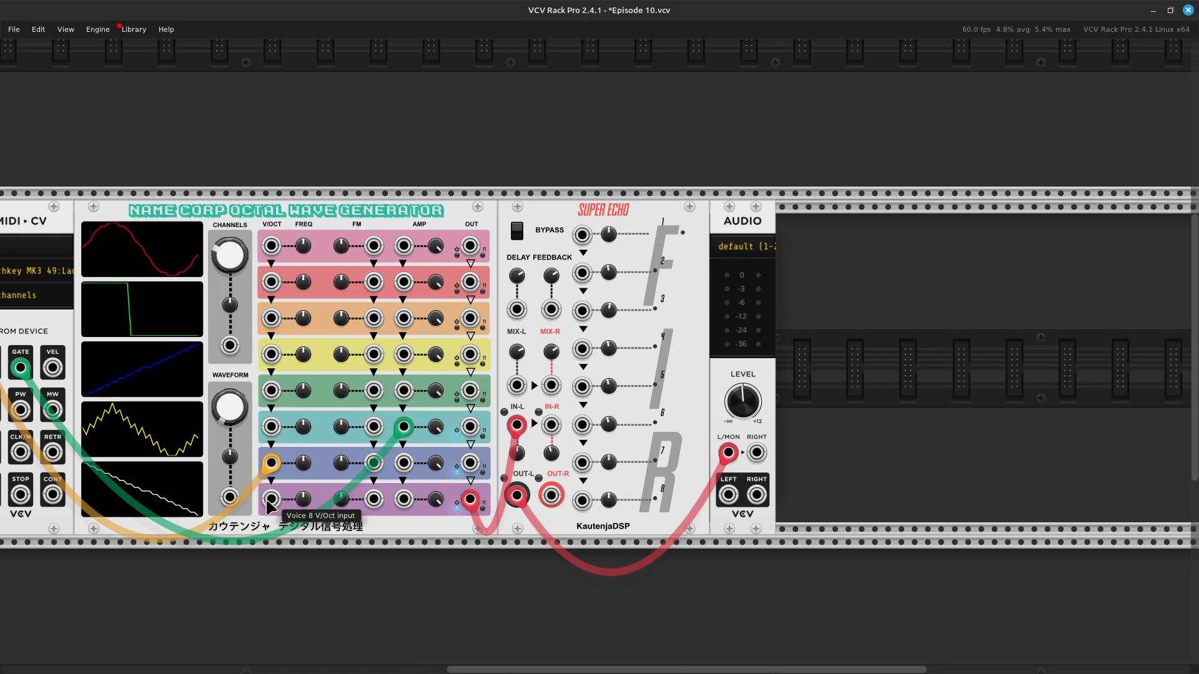
scroll(270, 507, "left", 3)
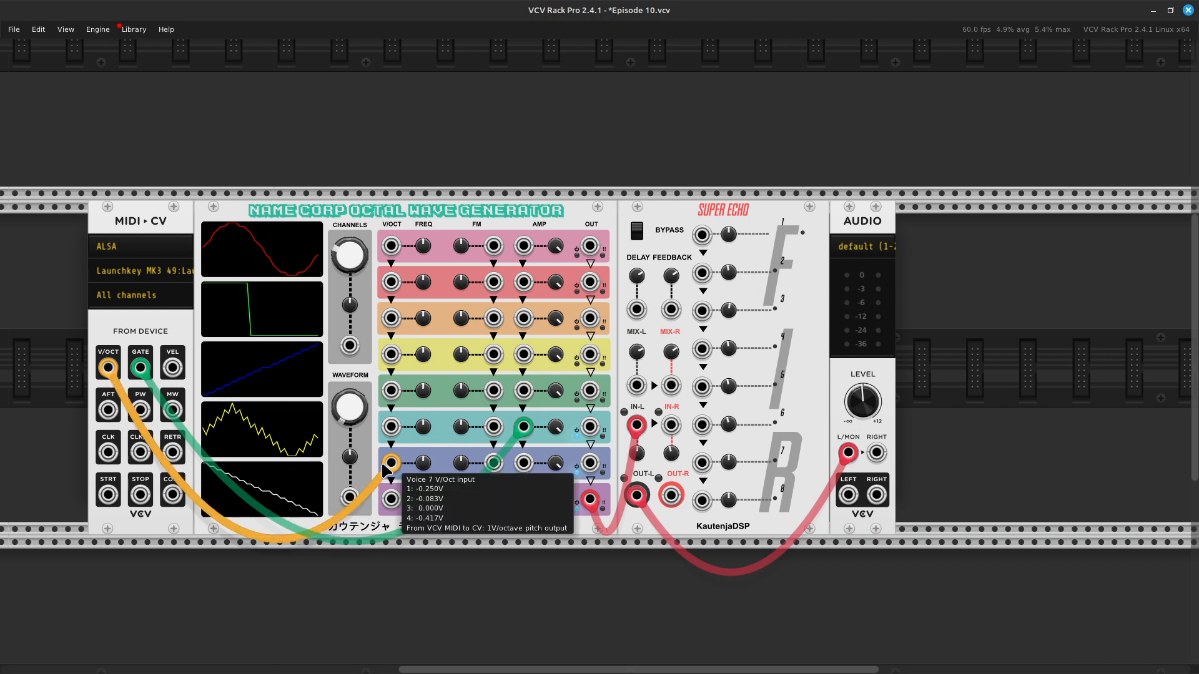
left_click_drag(384, 464, 390, 427)
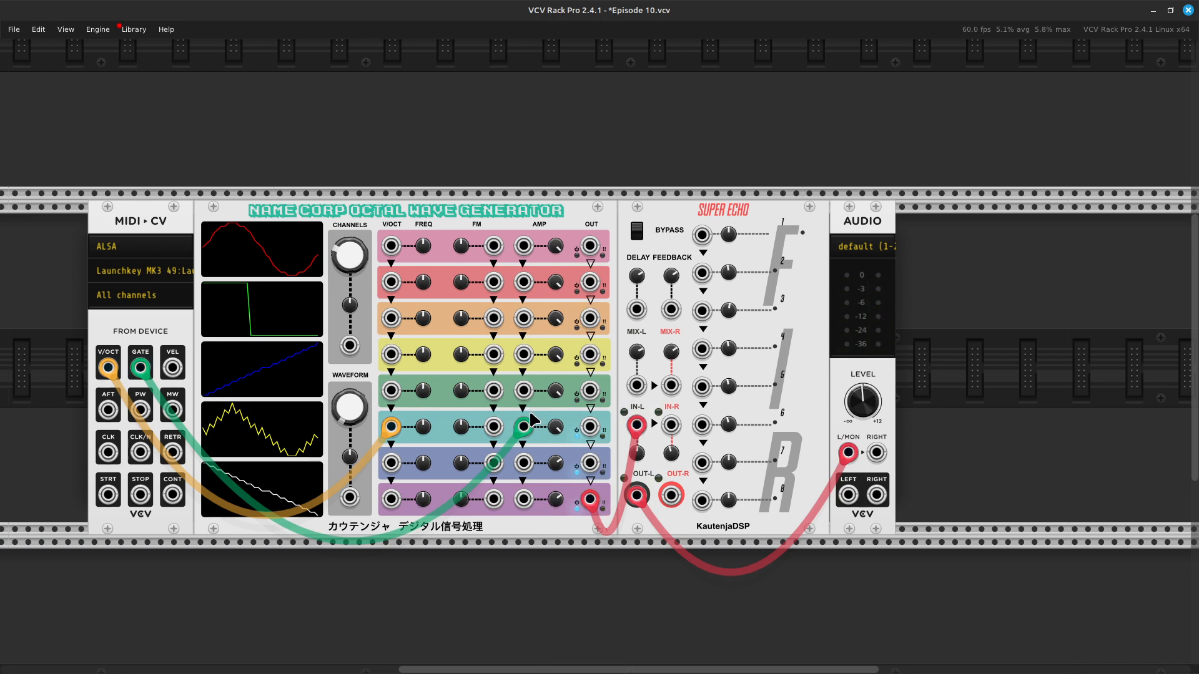
Step: Patch voice 5's audio output to voice 6's FM input with a yellow cable and sweep voice 5's frequency up and back down
right_click(588, 394)
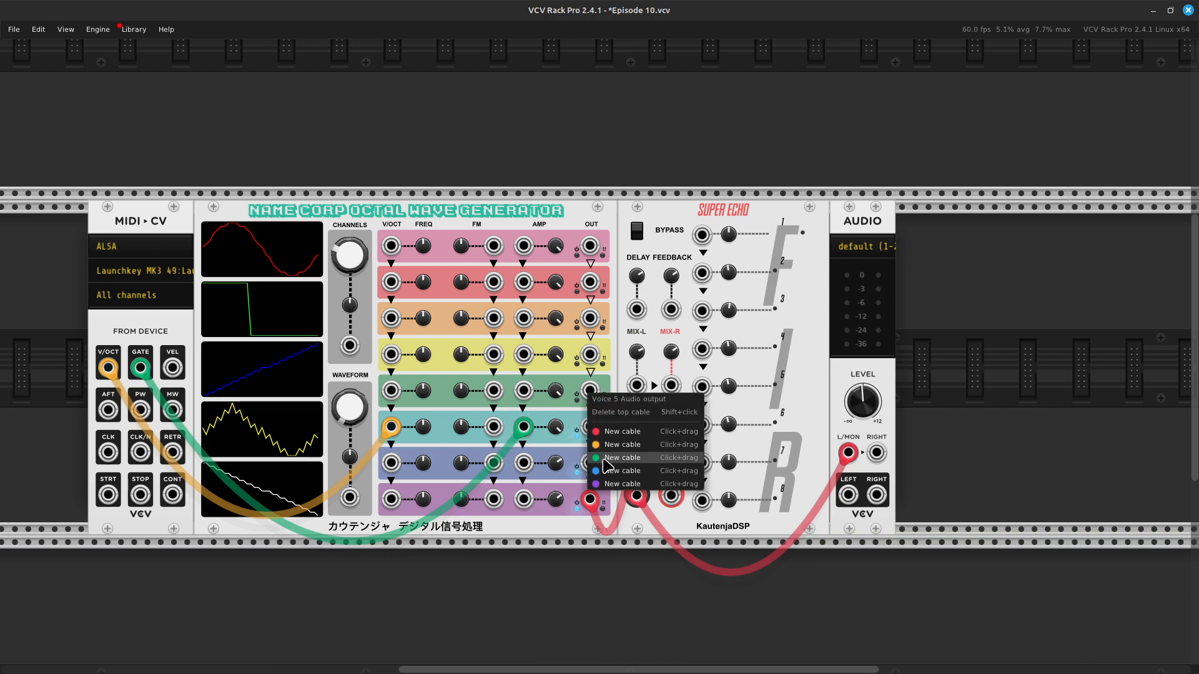
left_click_drag(609, 447, 493, 427)
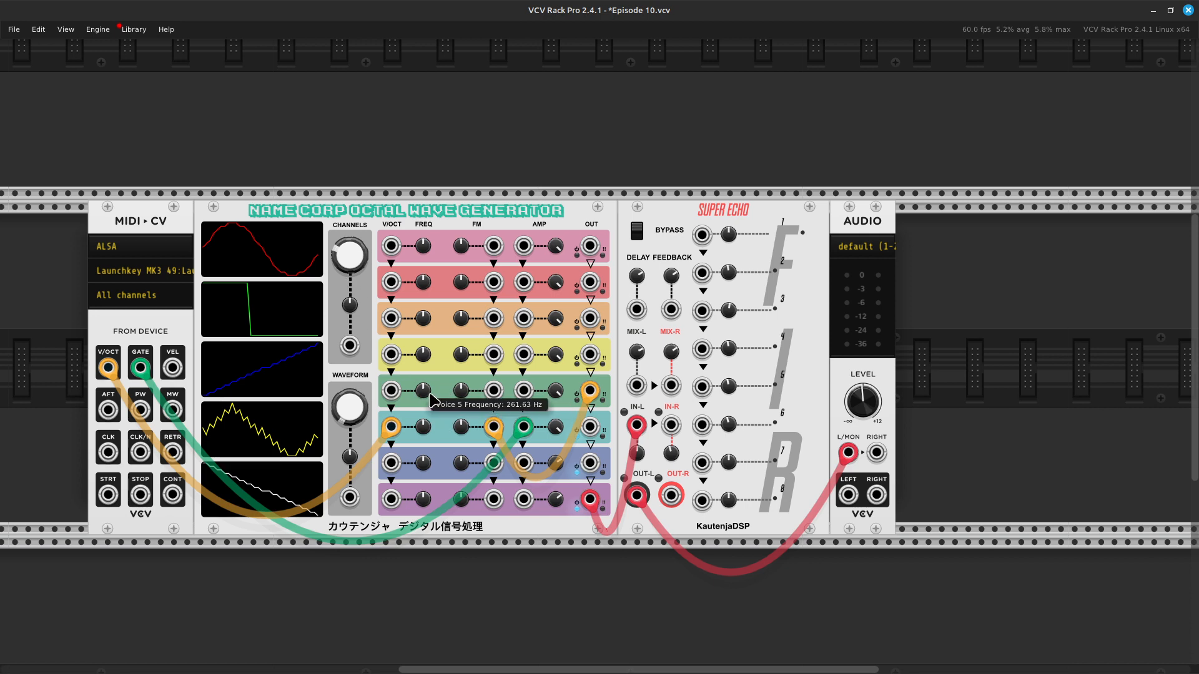
left_click_drag(431, 400, 431, 350)
left_click_drag(423, 391, 423, 437)
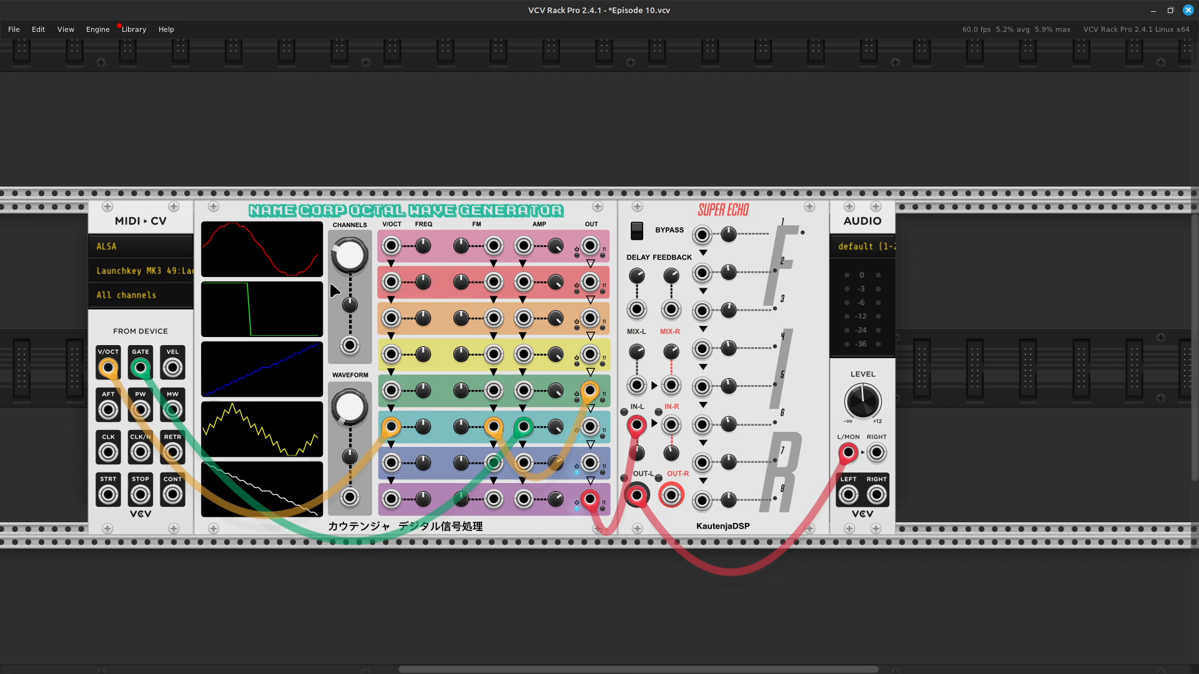
Step: Raise the wave generator's active channel count to include voice 5
right_click(348, 259)
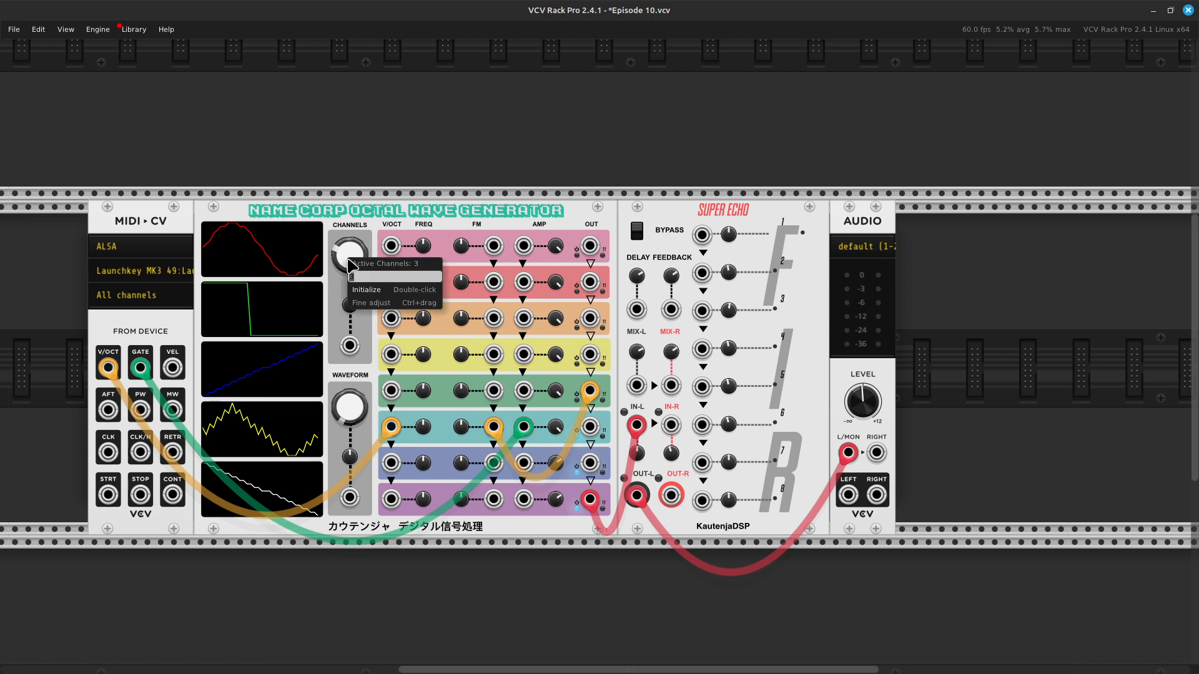
key("Return")
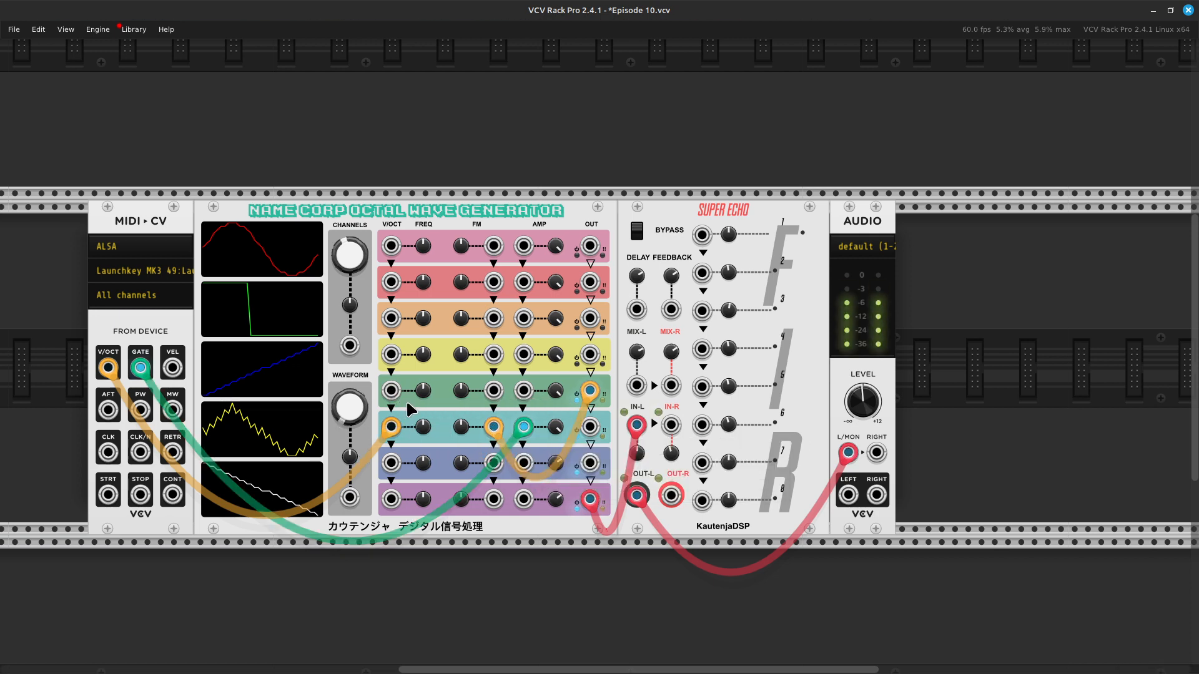
Step: Vary voice 5's frequency and turn up voice 6's FM amount to modulate voice 6 with voice 5
left_click_drag(419, 392, 419, 324)
mouse_move(423, 390)
left_mouse_down()
mouse_move(423, 415)
mouse_move(424, 378)
left_mouse_up()
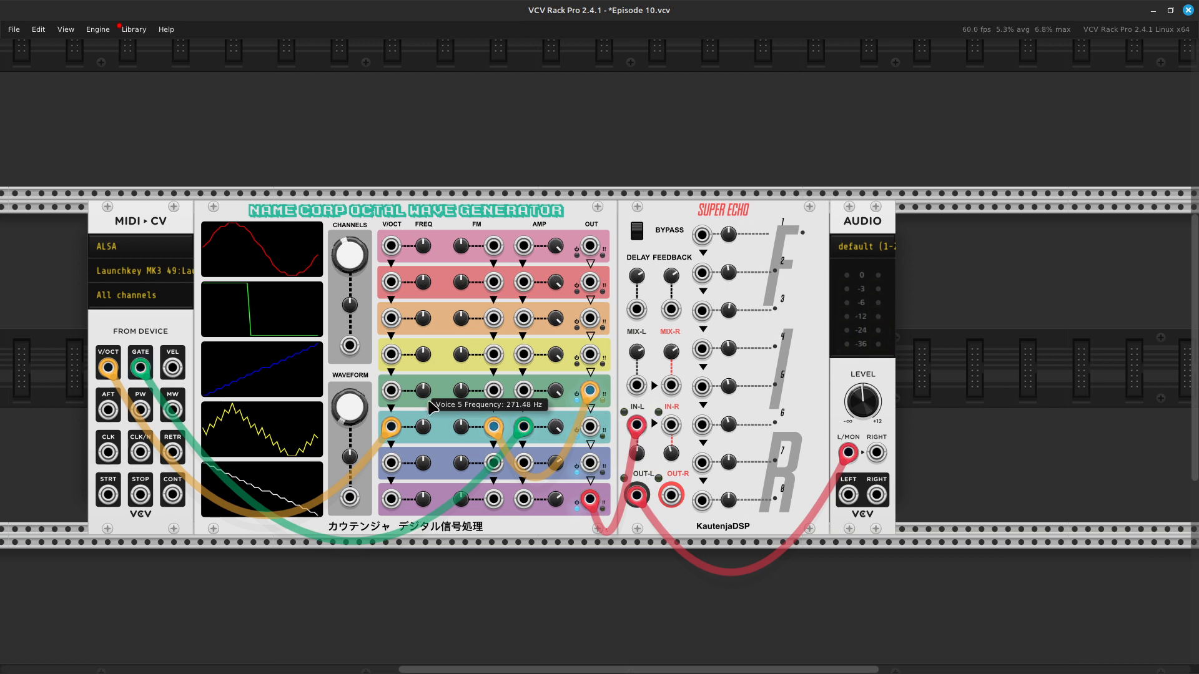
mouse_move(463, 428)
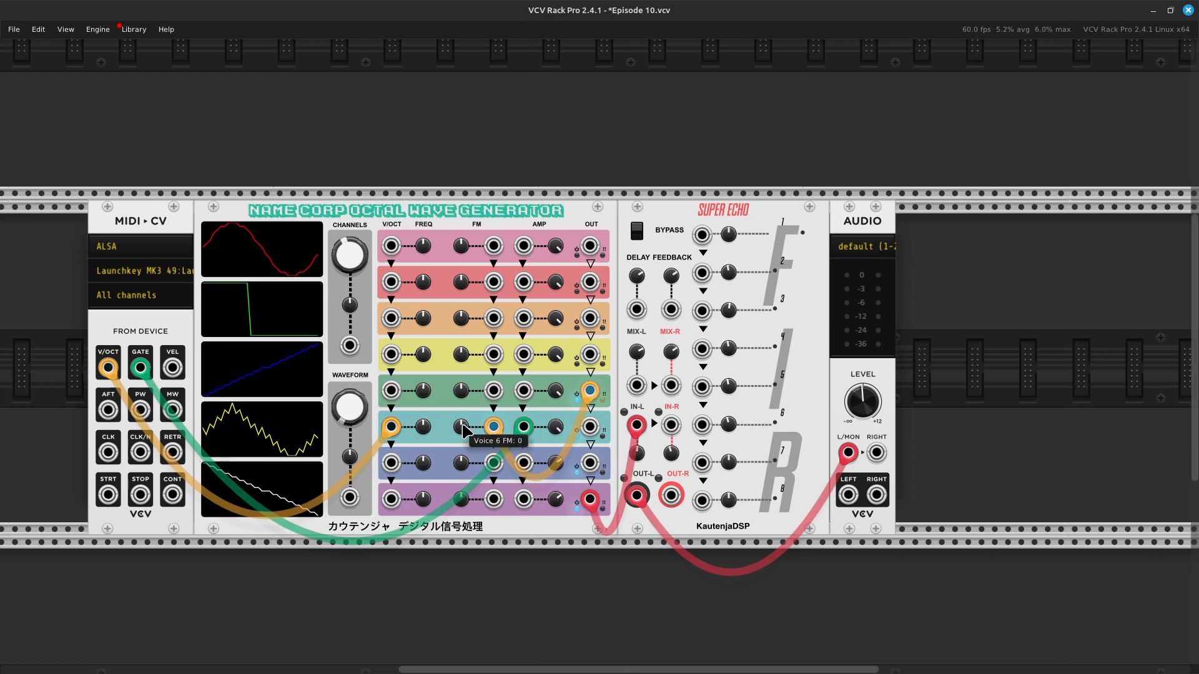
left_click_drag(463, 428, 423, 413)
Step: Set the wave generator's active channels to 1
right_click(355, 256)
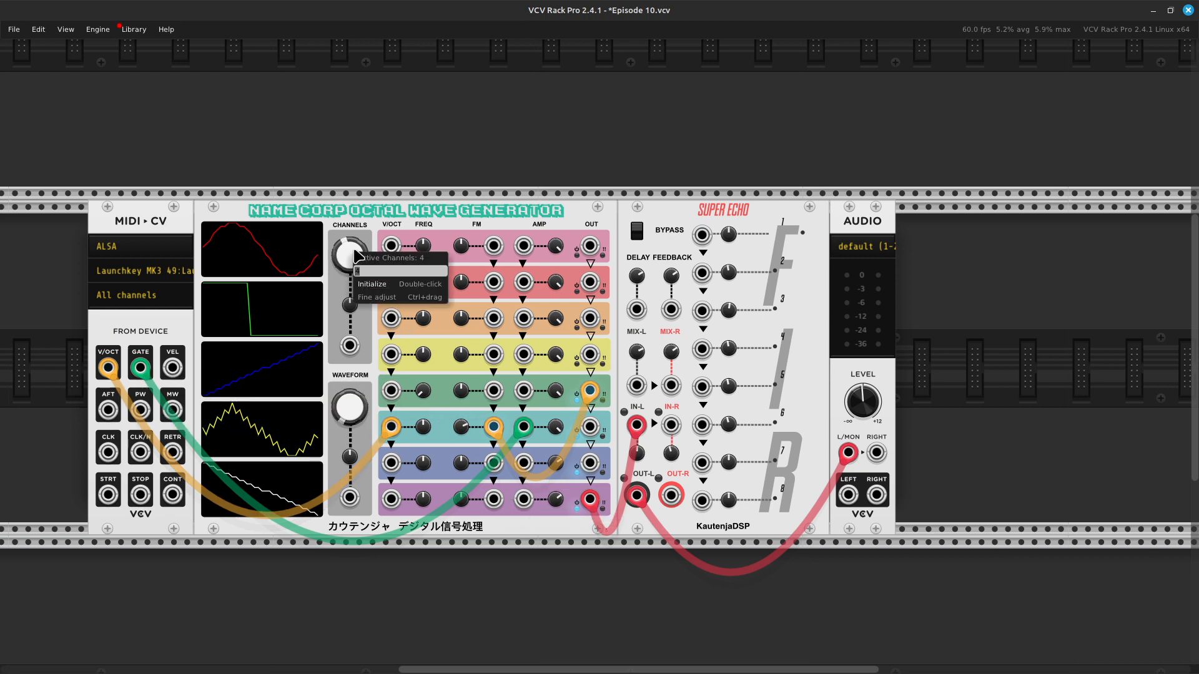
type("1")
key("Return")
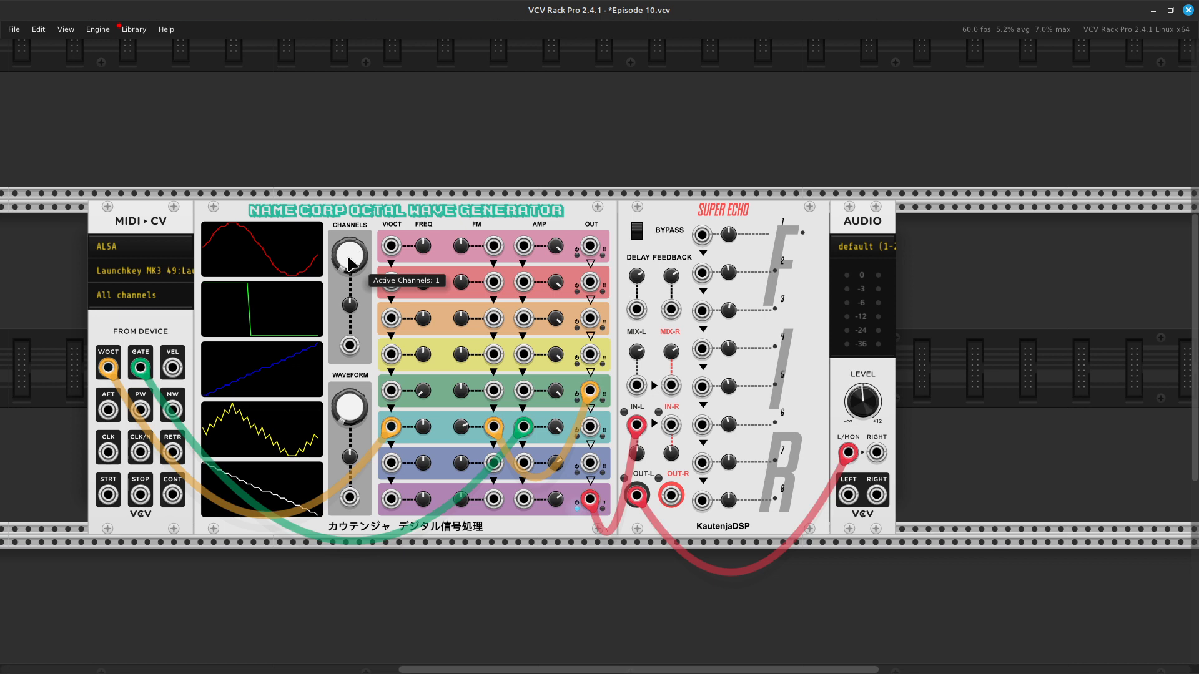
Step: Move voice 6's V/Oct and gate cables to voice 8's V/Oct and volume inputs and remove the yellow cable from voice 6's FM input
mouse_move(399, 426)
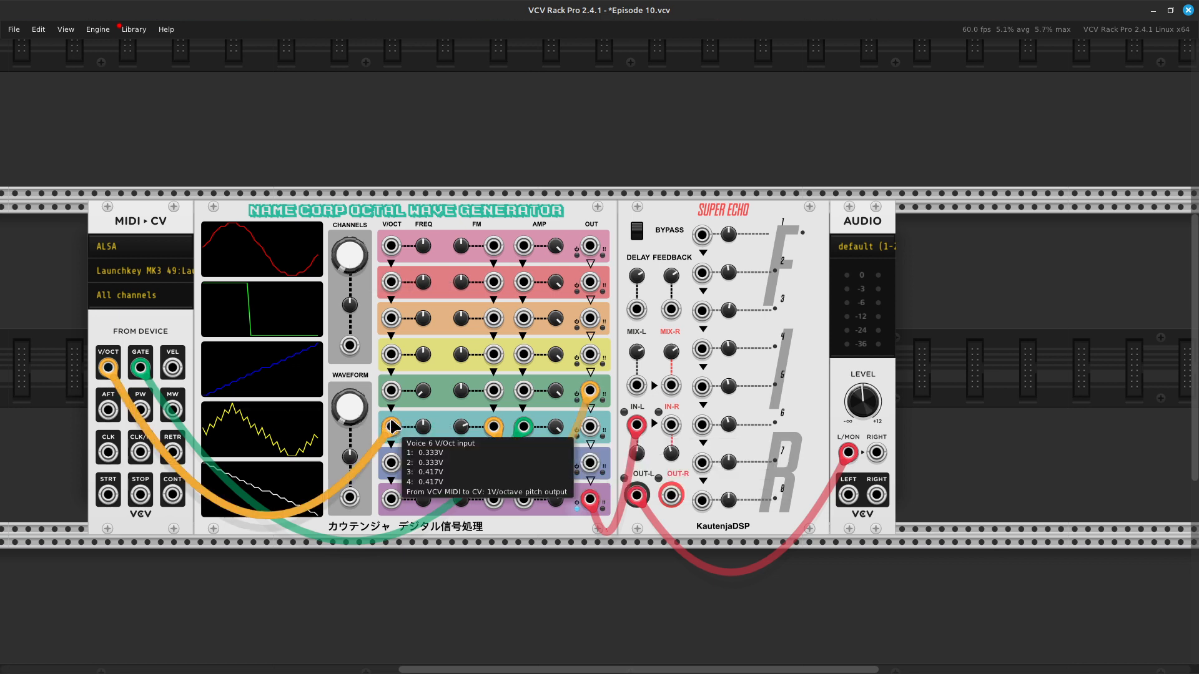
left_click_drag(394, 426, 395, 505)
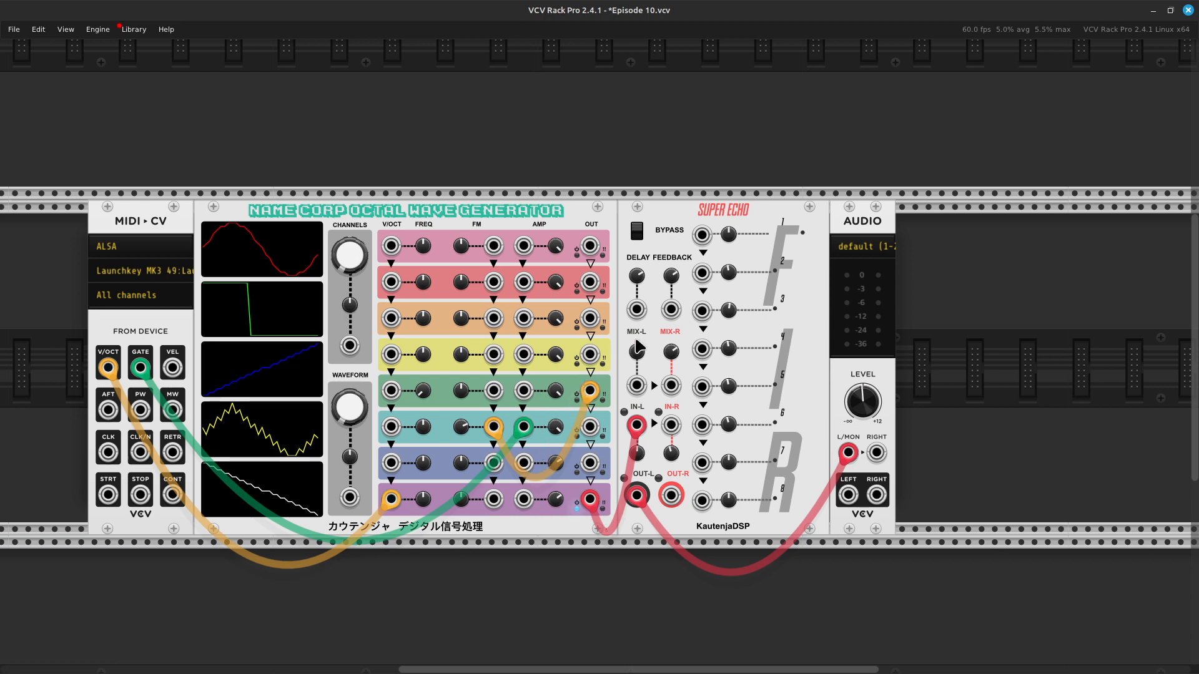
mouse_move(491, 436)
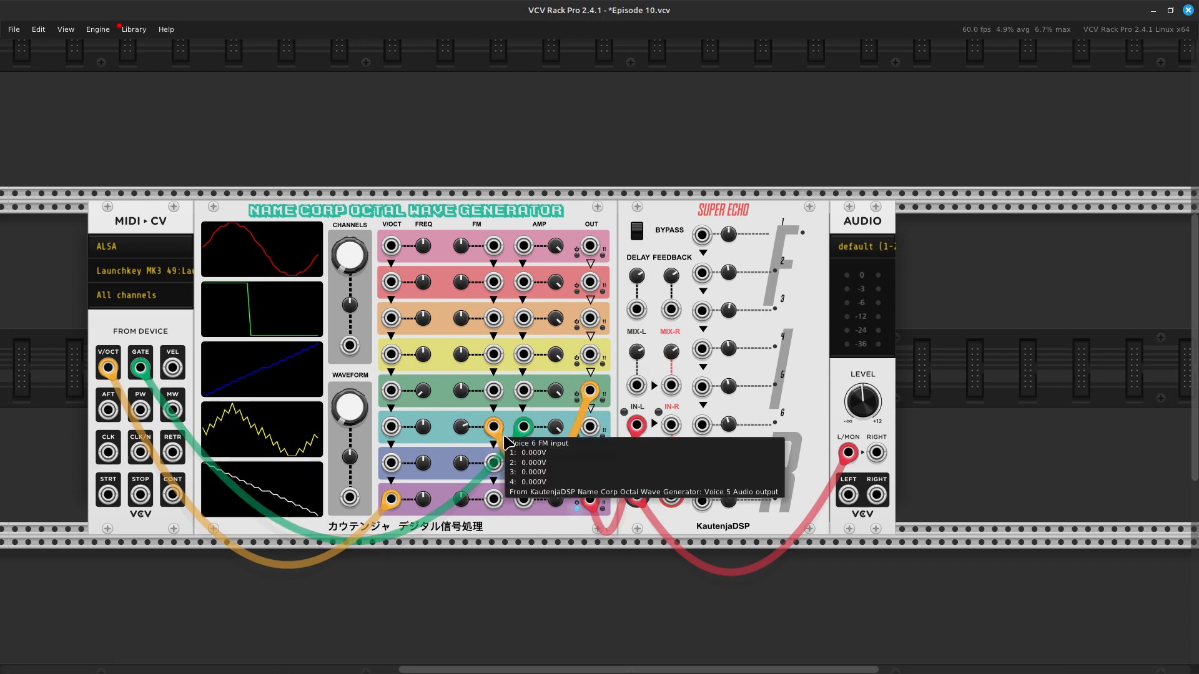
left_click_drag(495, 430, 590, 500)
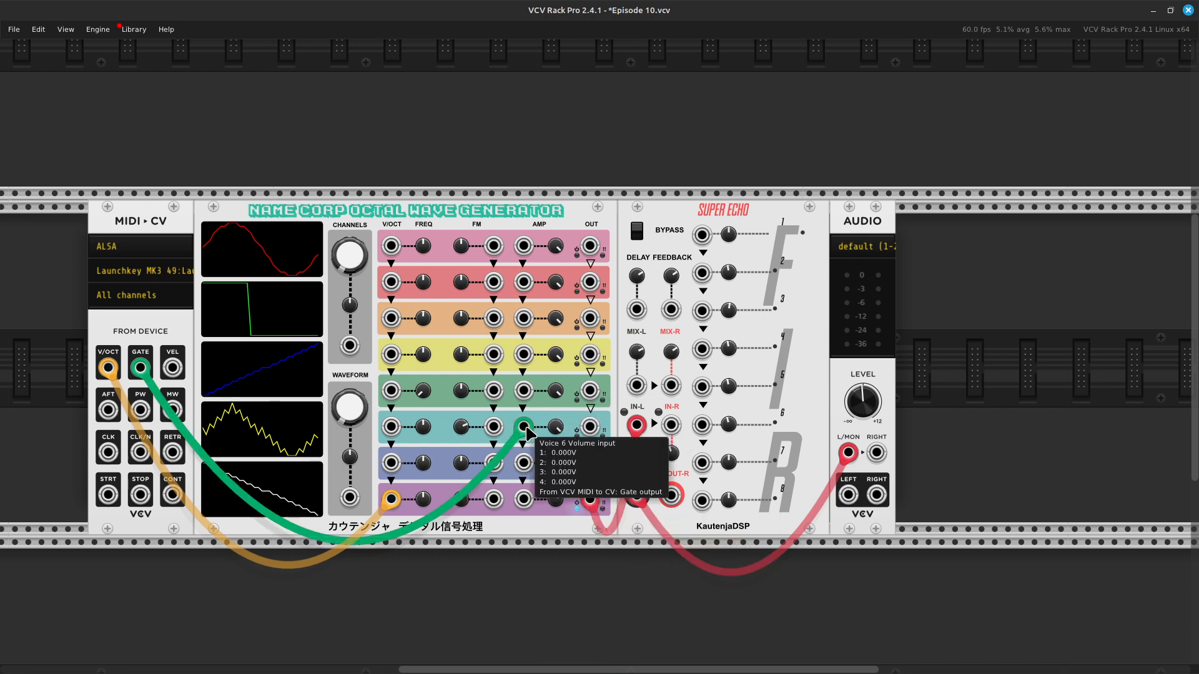
left_click_drag(524, 431, 524, 507)
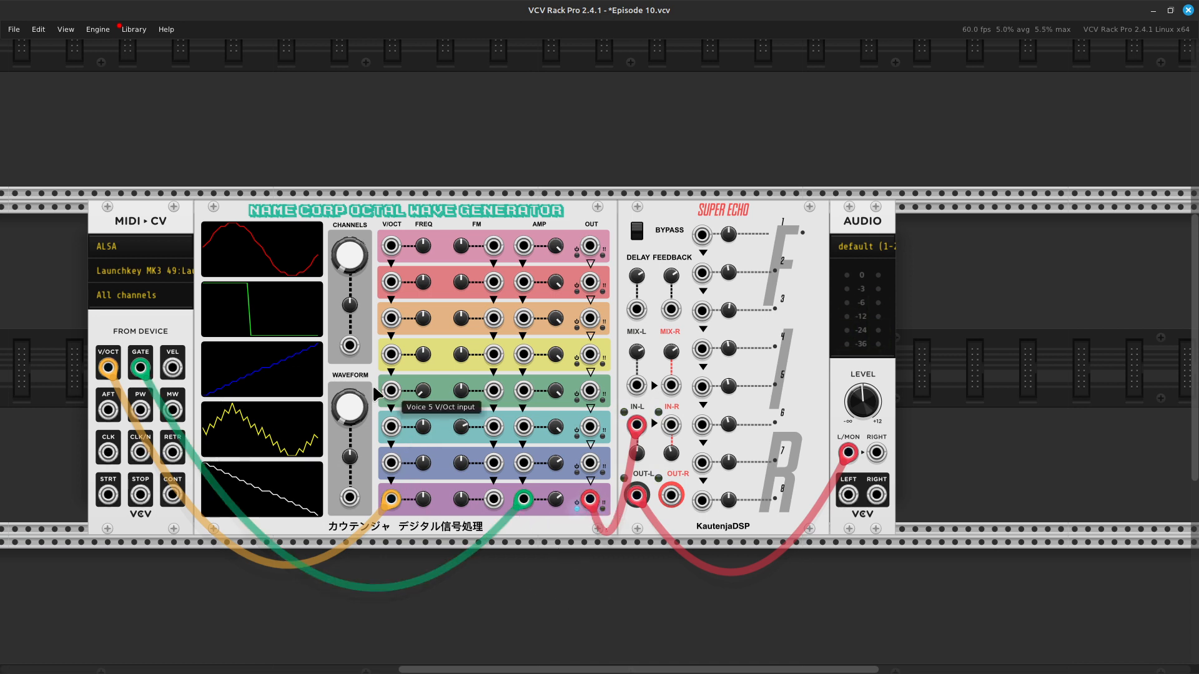
Step: Set the MIDI to CV module's pitch bend range to 4 semitones
right_click(167, 320)
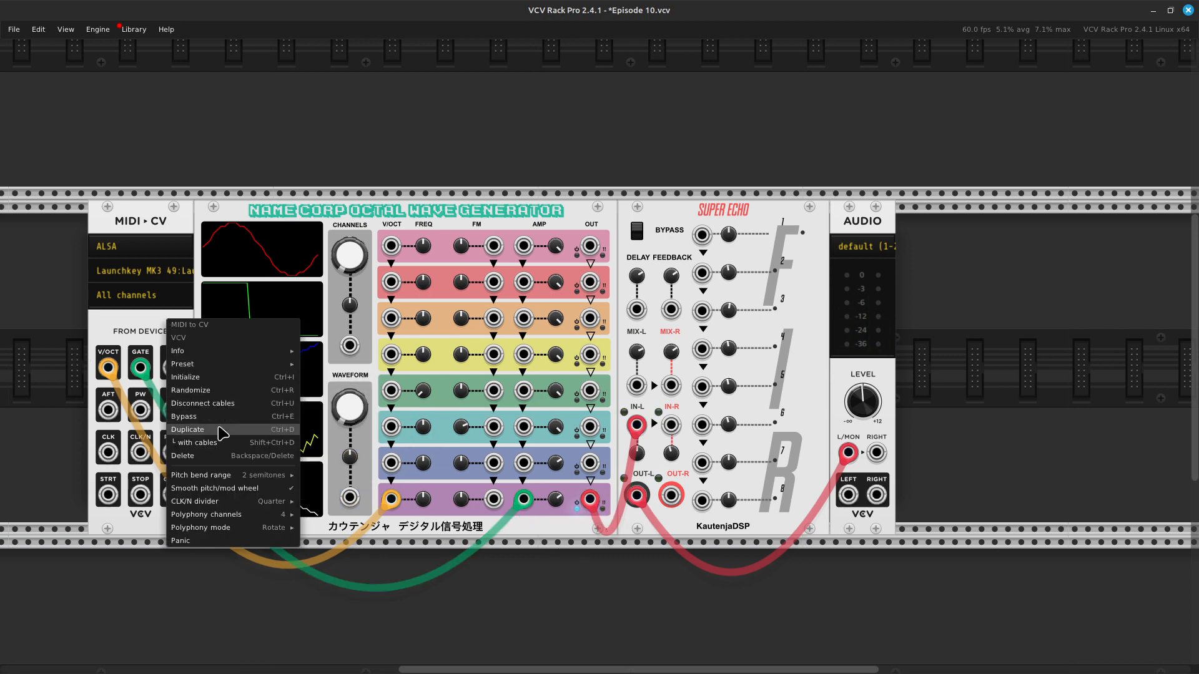
mouse_move(221, 479)
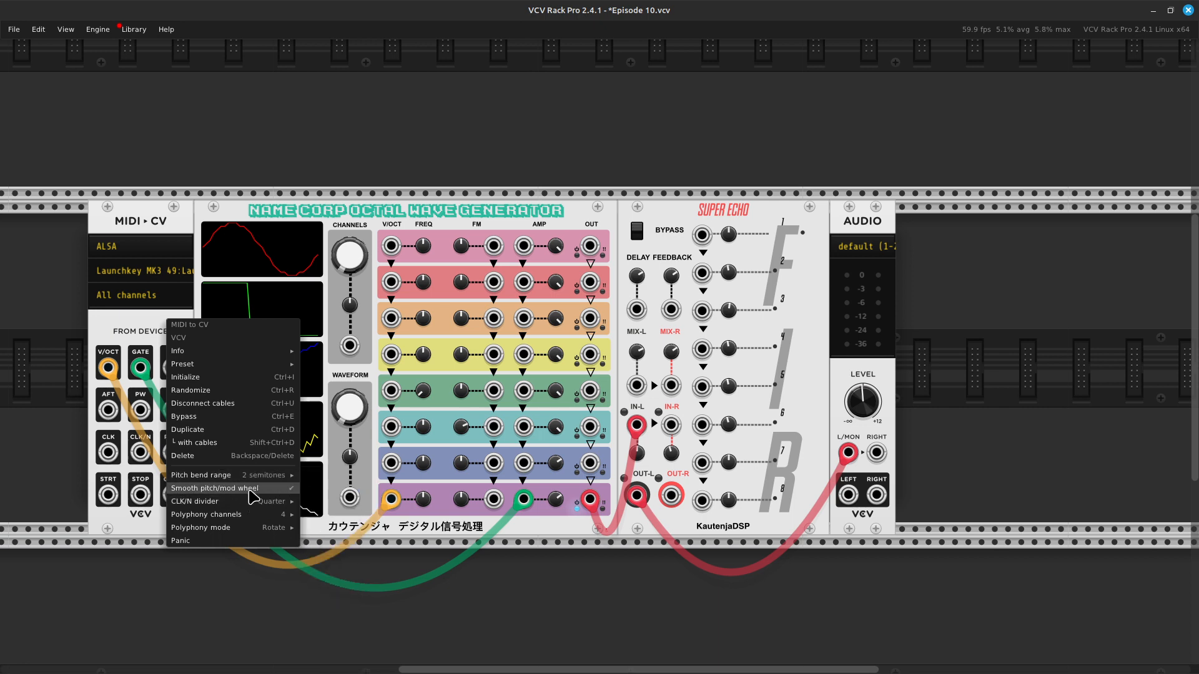
mouse_move(242, 503)
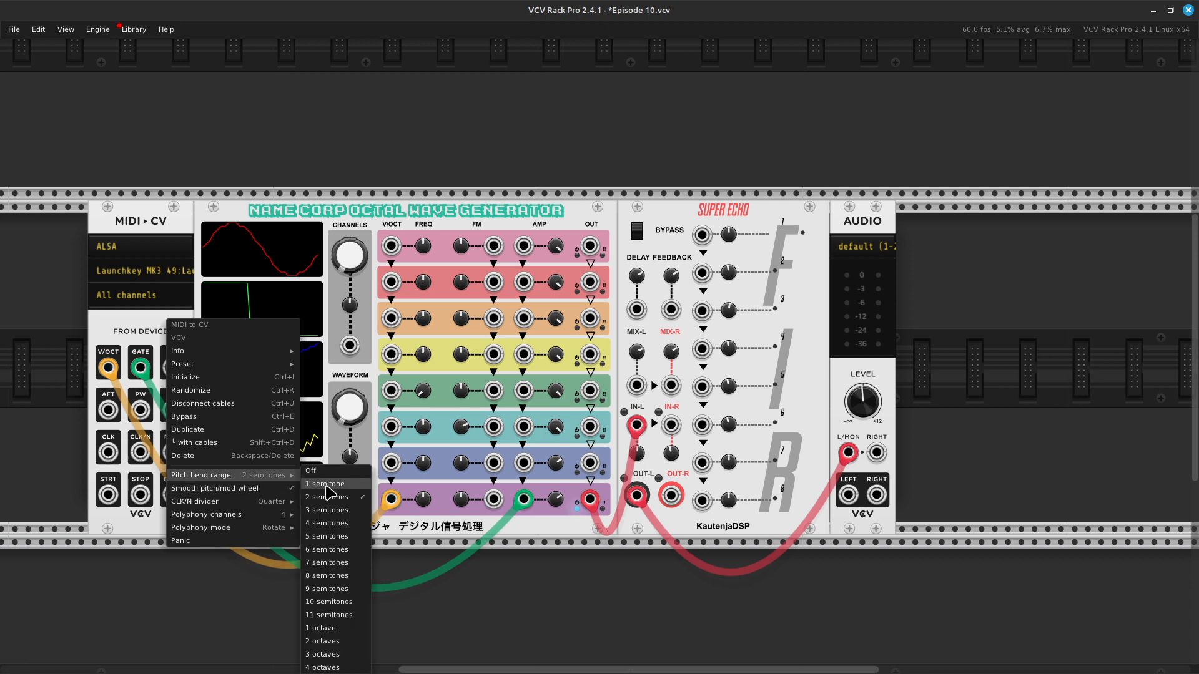
left_click(340, 525)
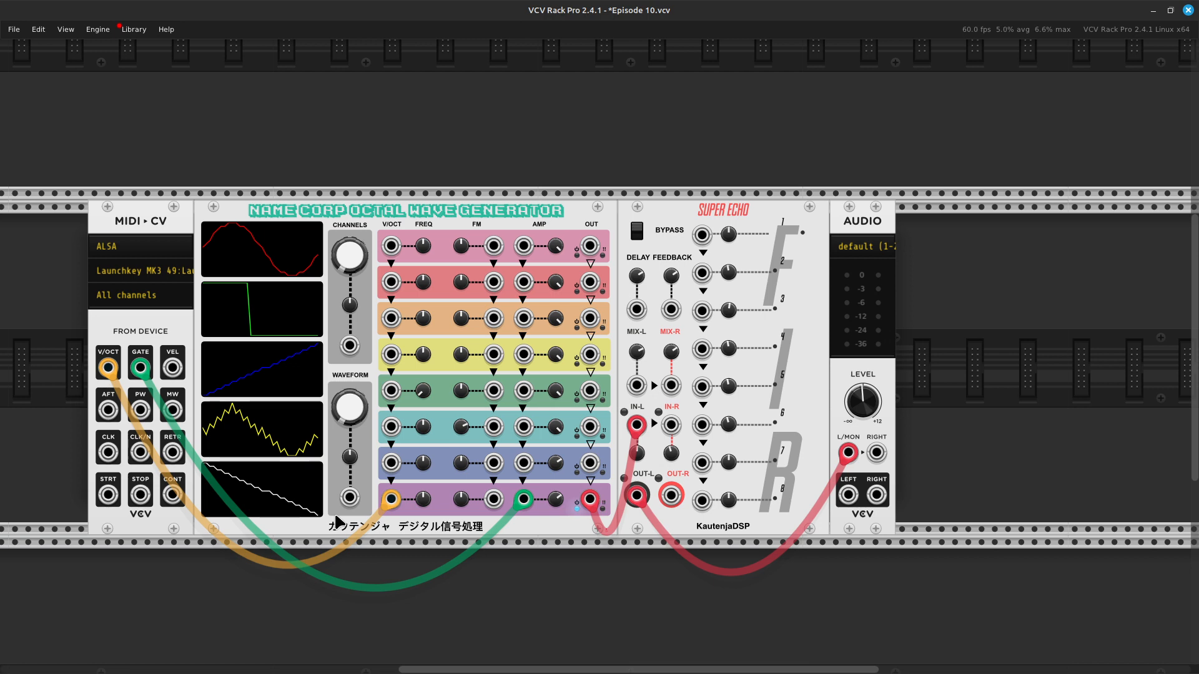
scroll(337, 520, "left", 3)
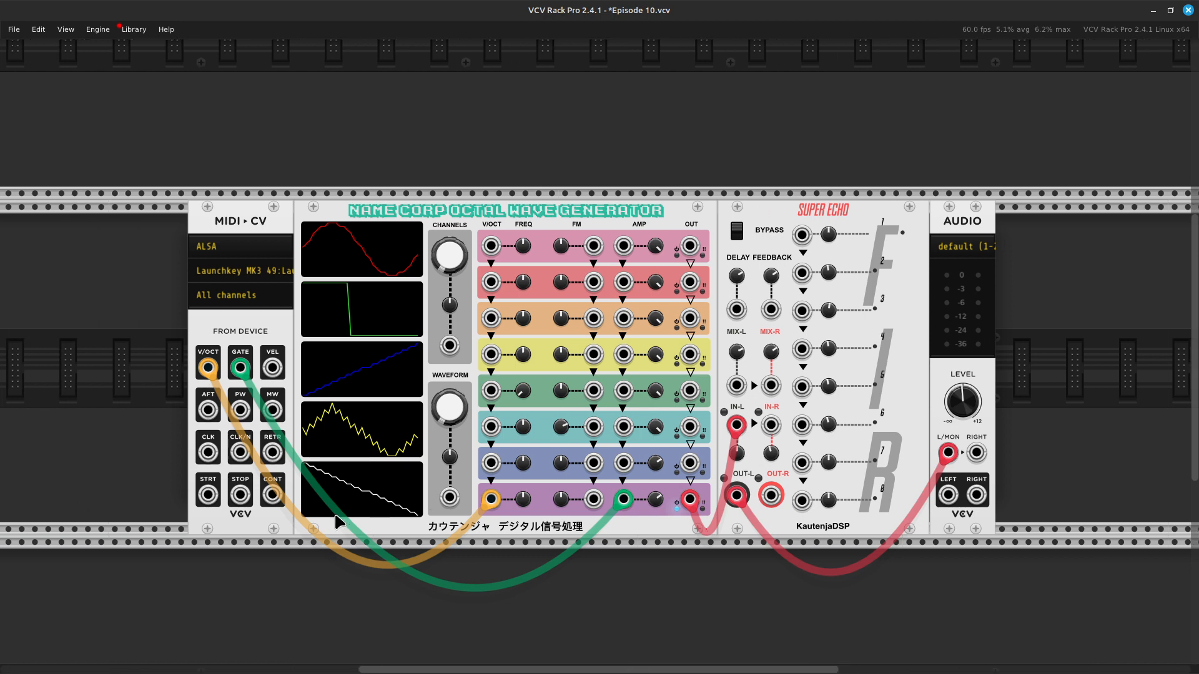